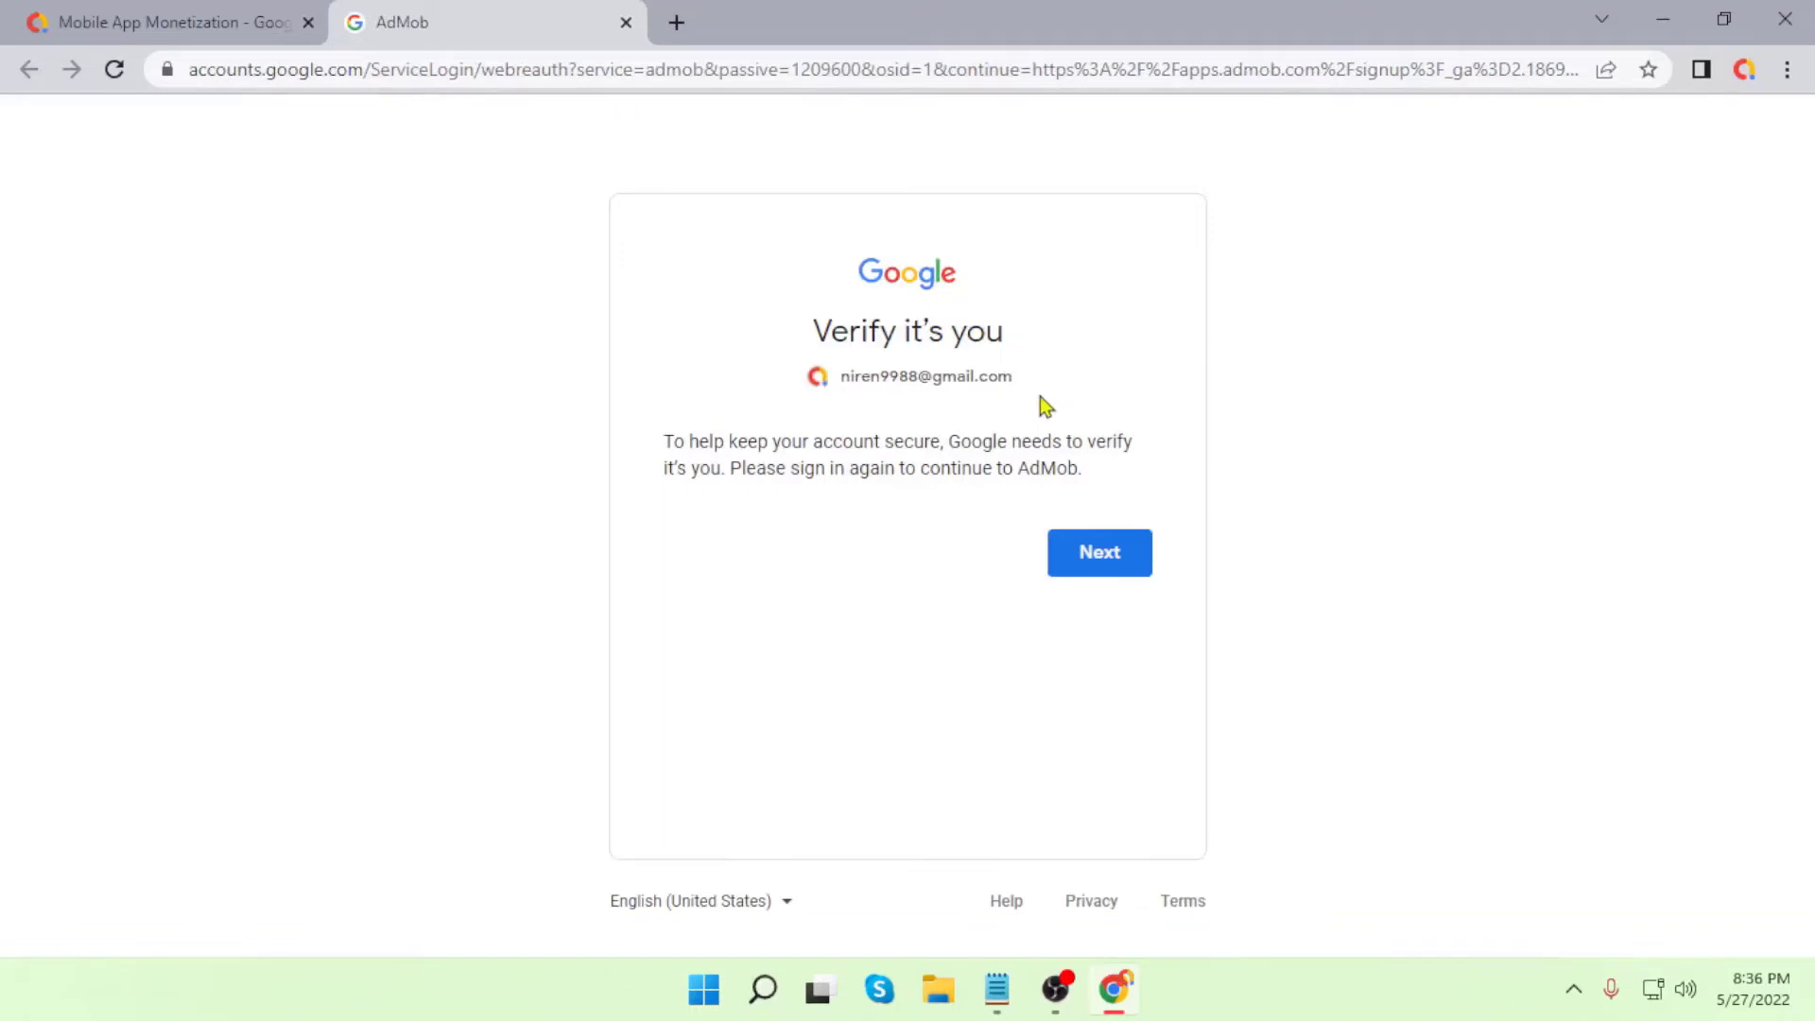
Step: Verify the Google account by entering the account password and continue to the AdMob signup
{"action": "left_click", "coordinate": [1092, 567]}
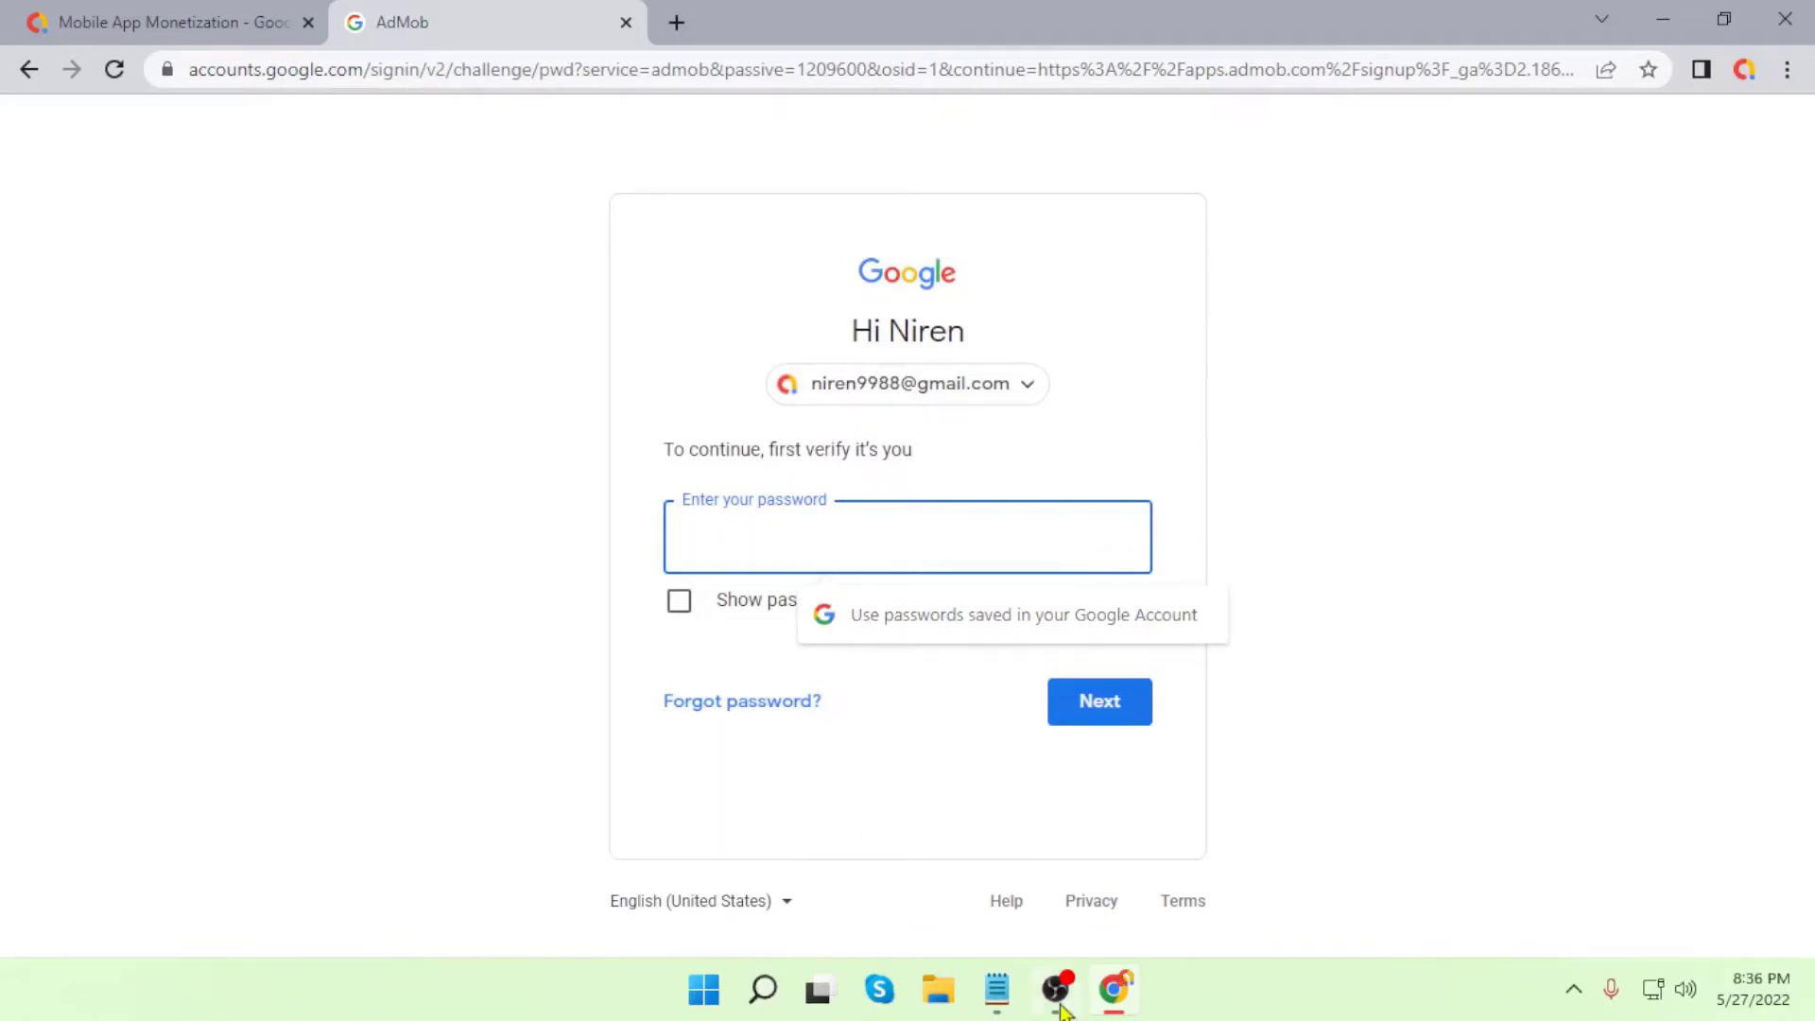
{"action": "key", "text": "ctrl+v"}
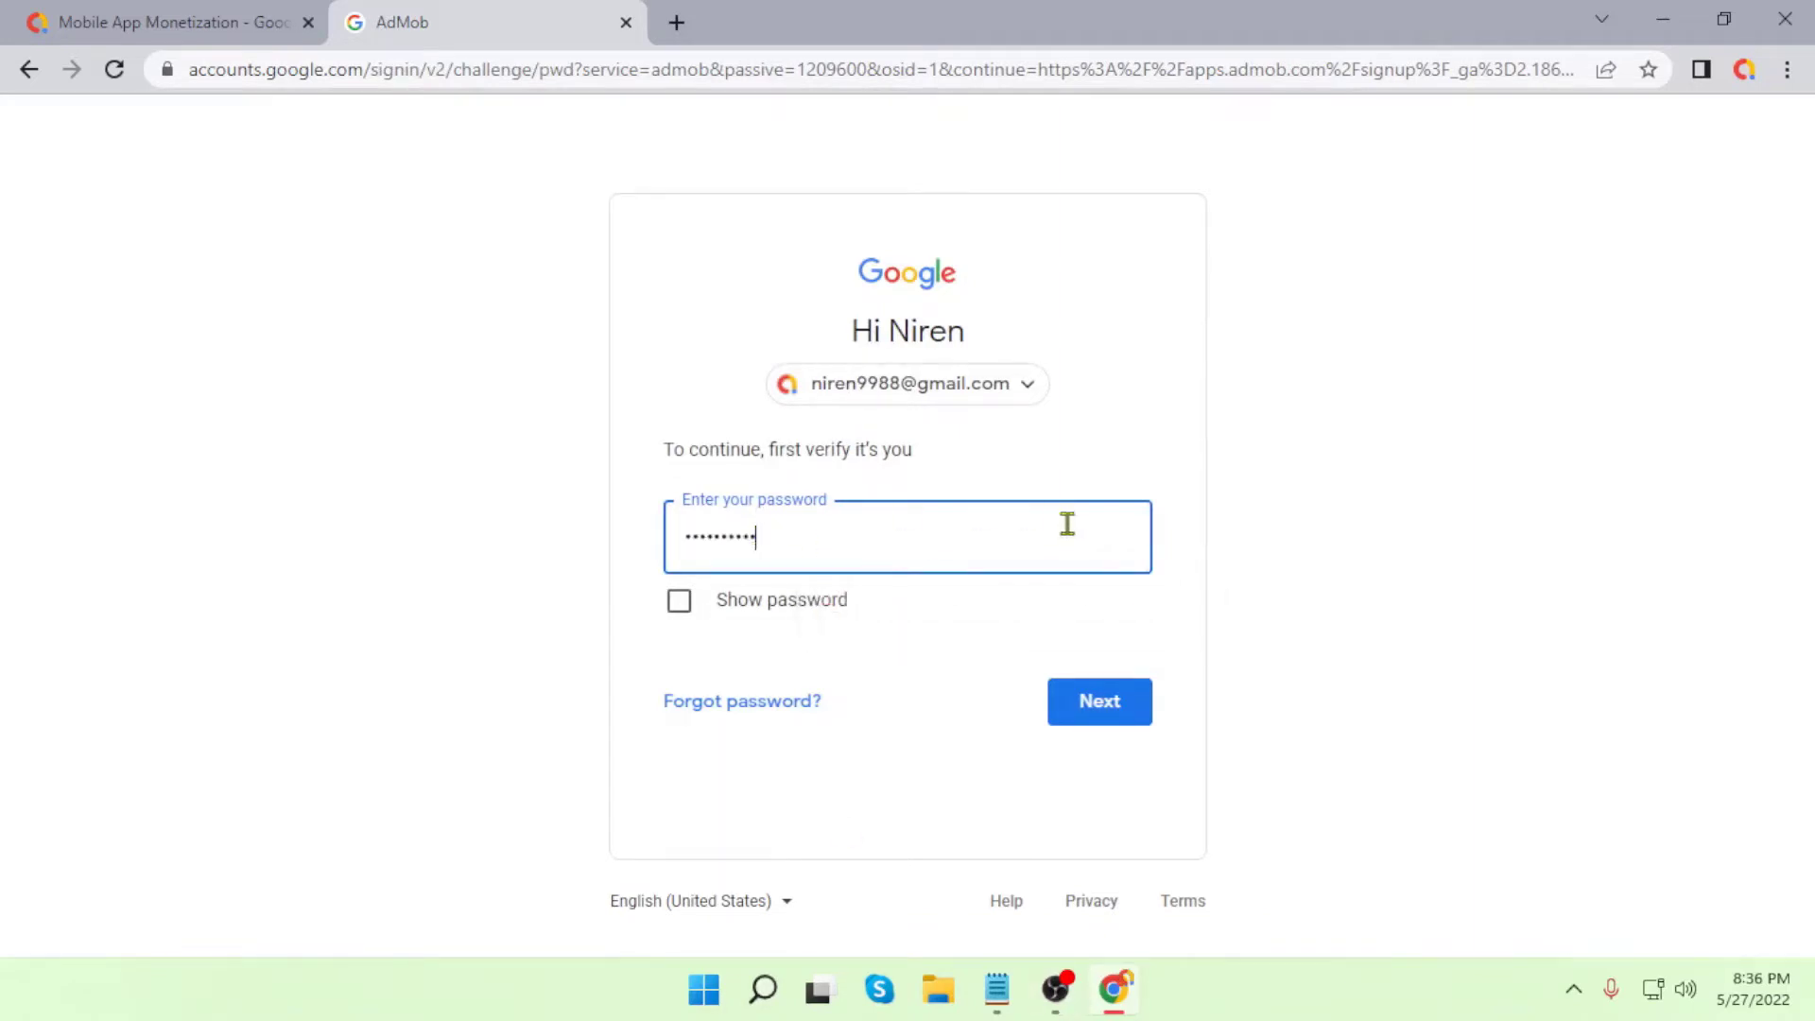
{"action": "left_click", "coordinate": [1104, 711]}
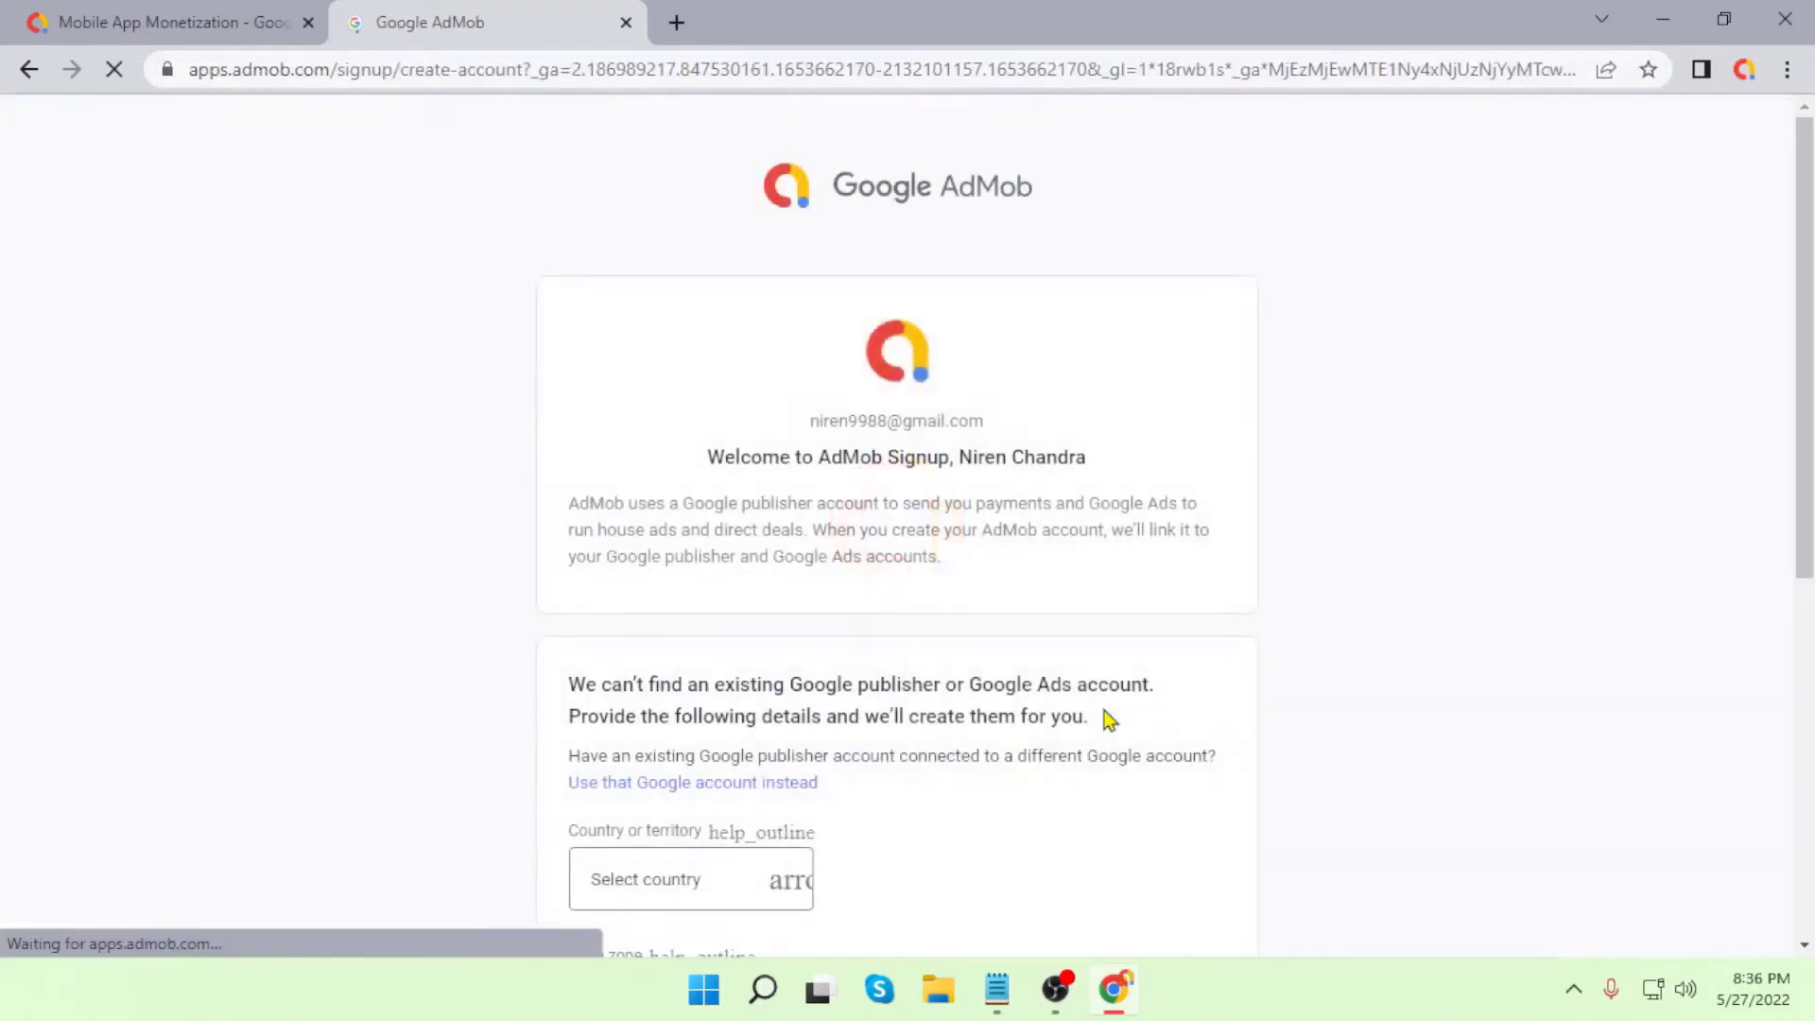
Step: Set the country or territory to Bangladesh in the AdMob signup form
{"action": "scroll", "coordinate": [1097, 435], "scroll_direction": "down", "scroll_amount": 2}
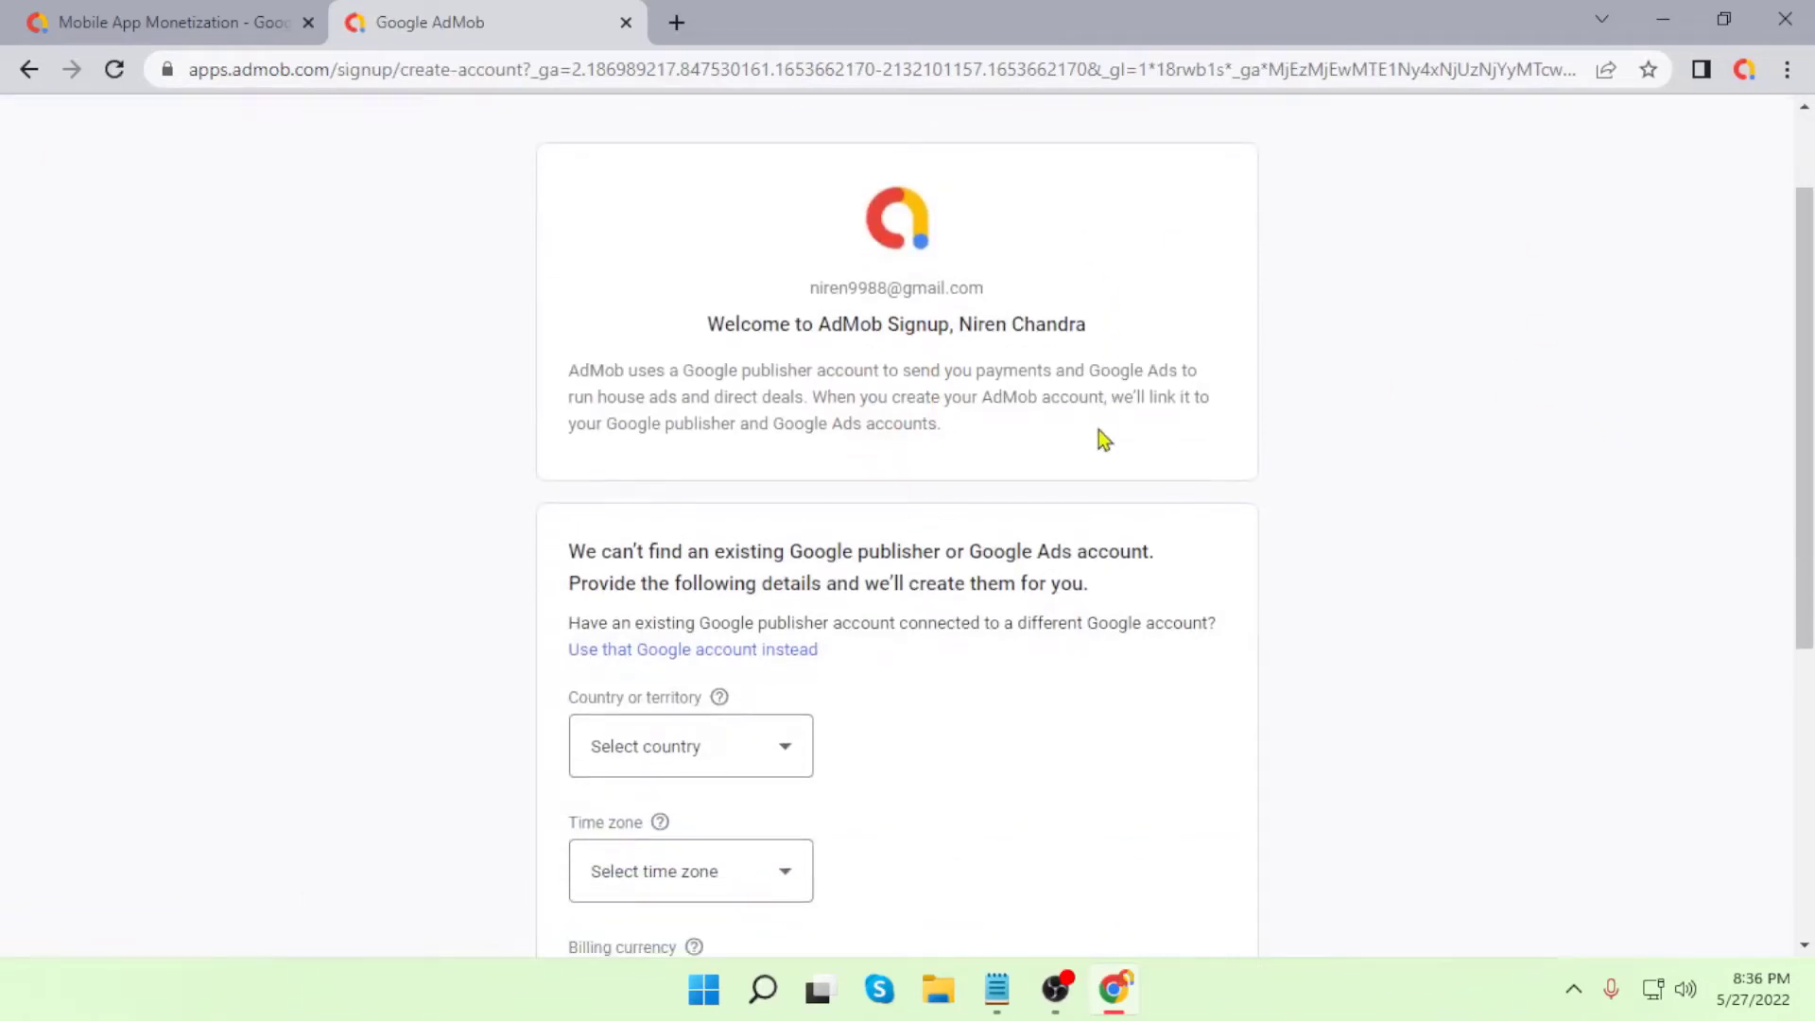
{"action": "scroll", "coordinate": [906, 493], "scroll_direction": "down", "scroll_amount": 4}
{"action": "scroll", "coordinate": [905, 503], "scroll_direction": "down", "scroll_amount": 1}
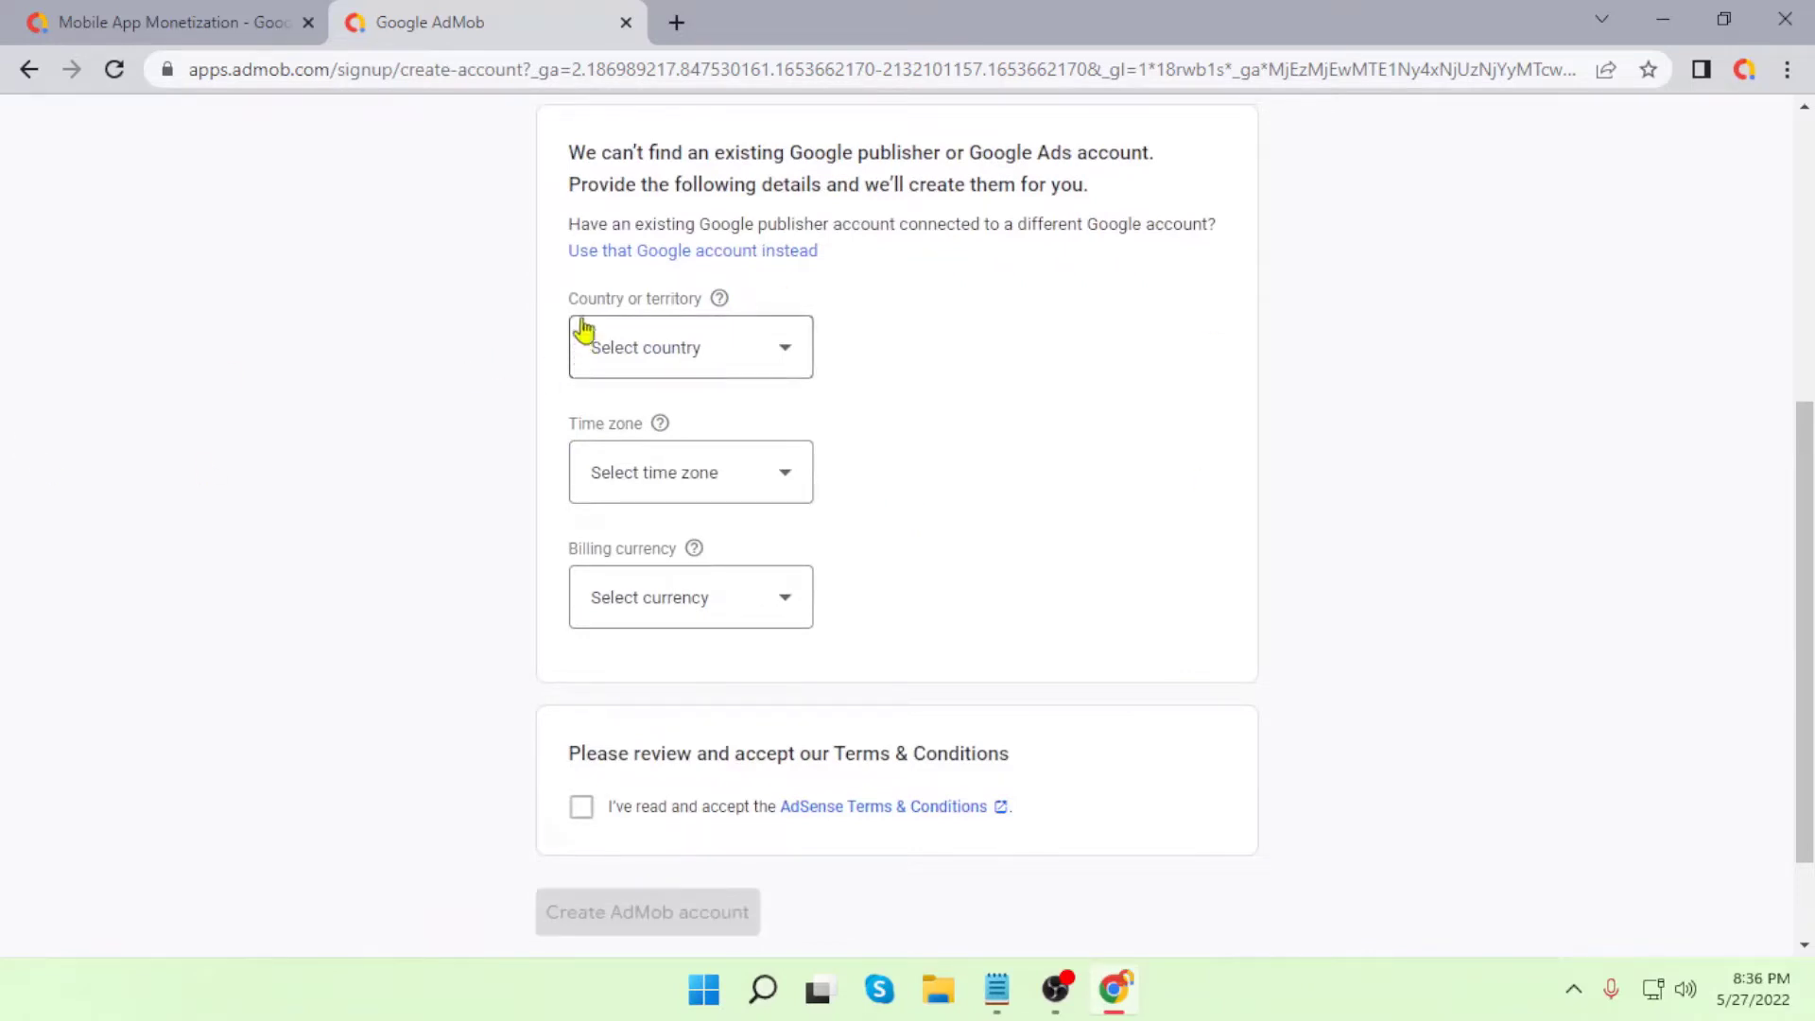
{"action": "left_click", "coordinate": [781, 354]}
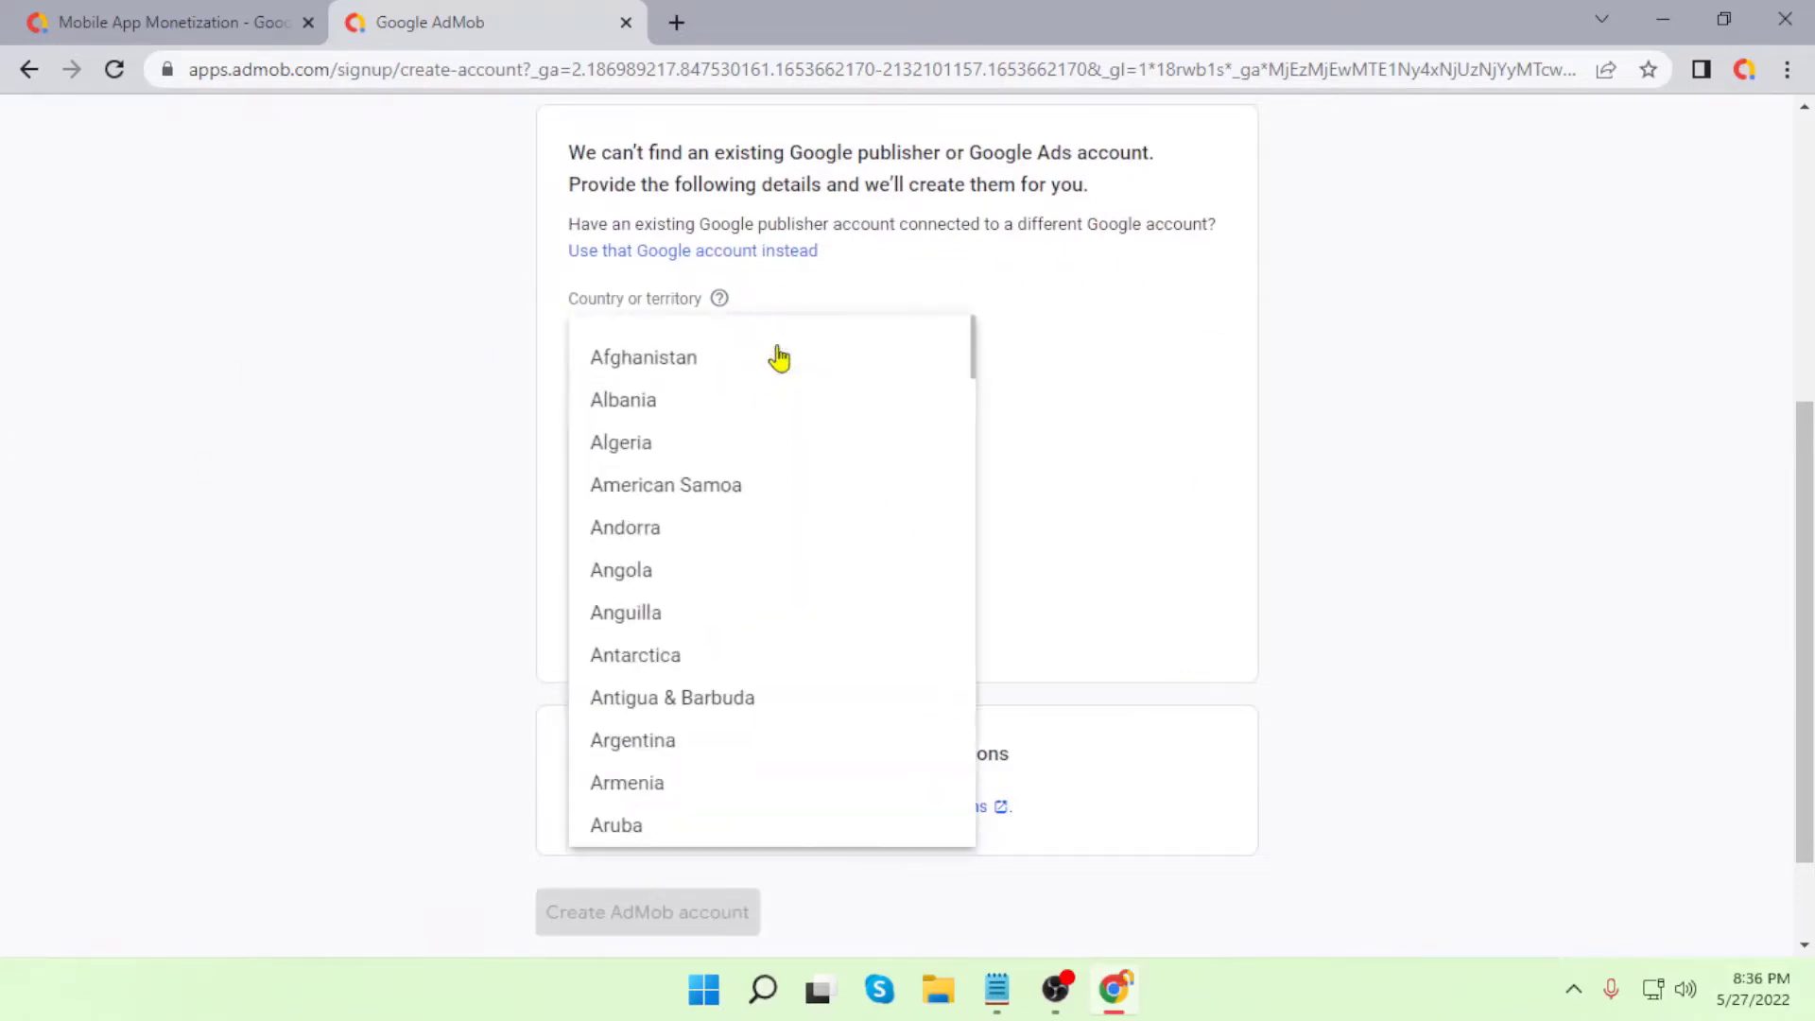
{"action": "scroll", "coordinate": [689, 567], "scroll_direction": "down", "scroll_amount": 5}
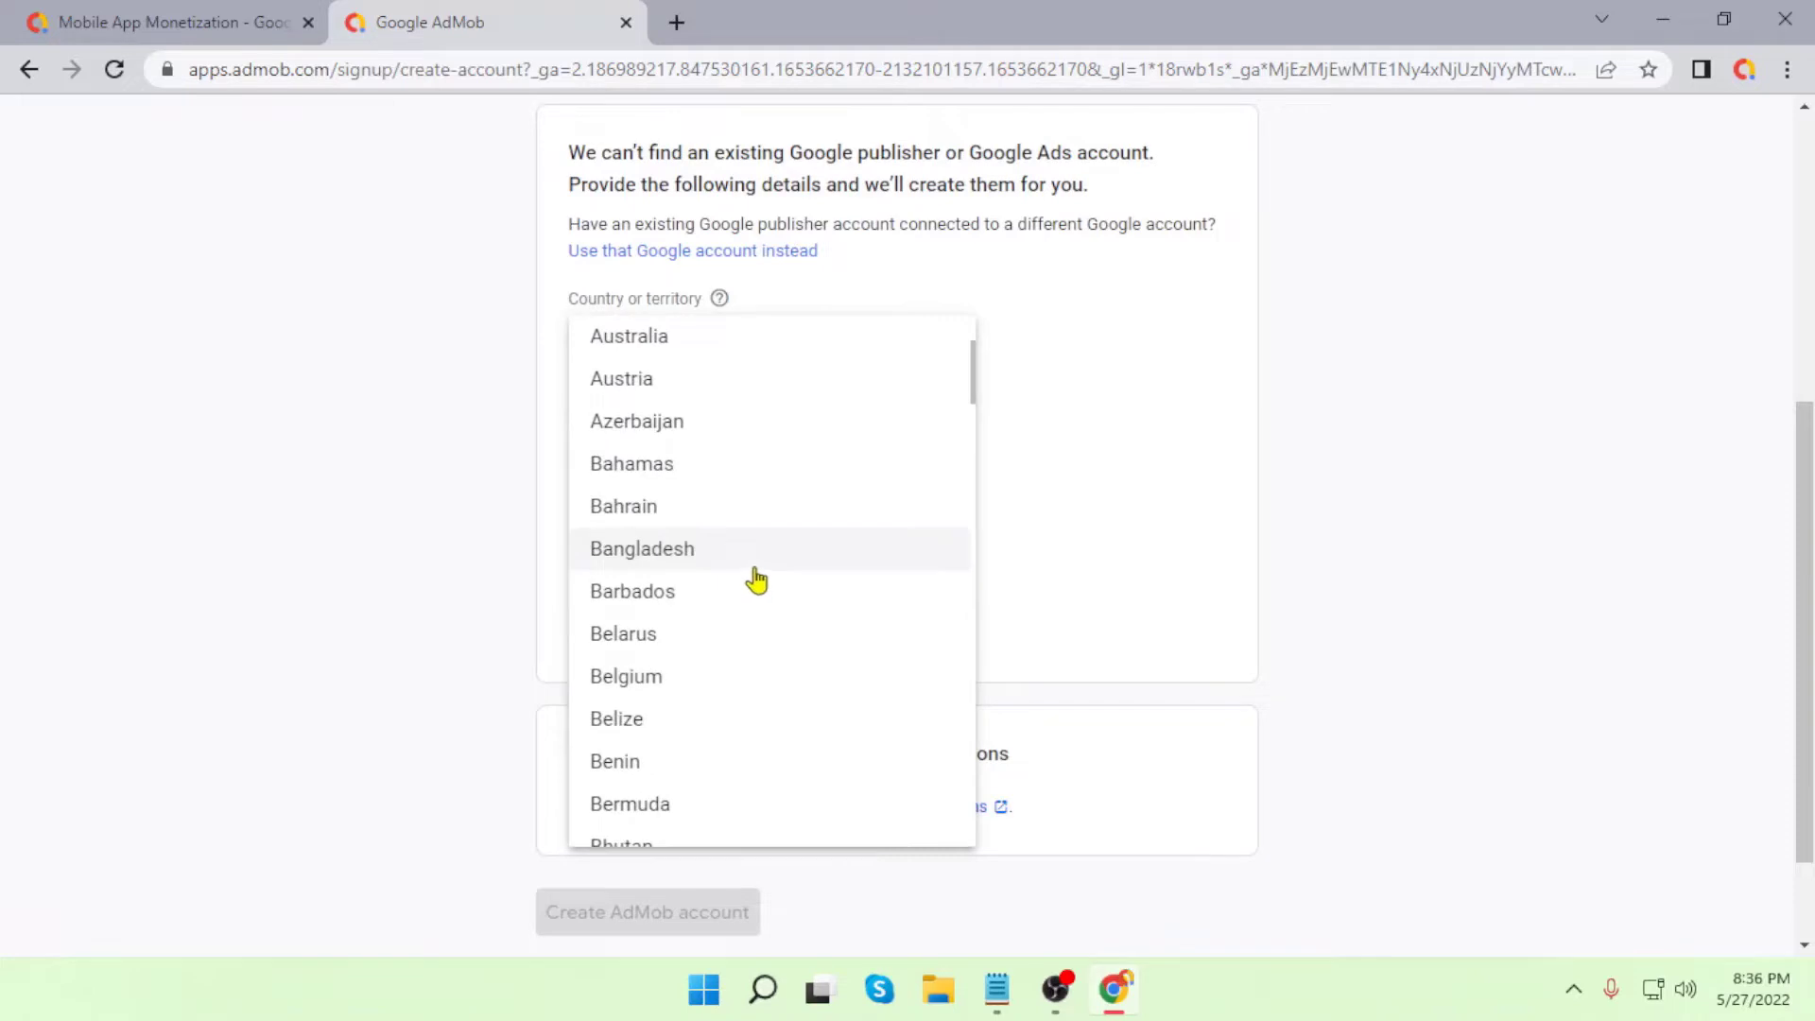
{"action": "left_click", "coordinate": [643, 553]}
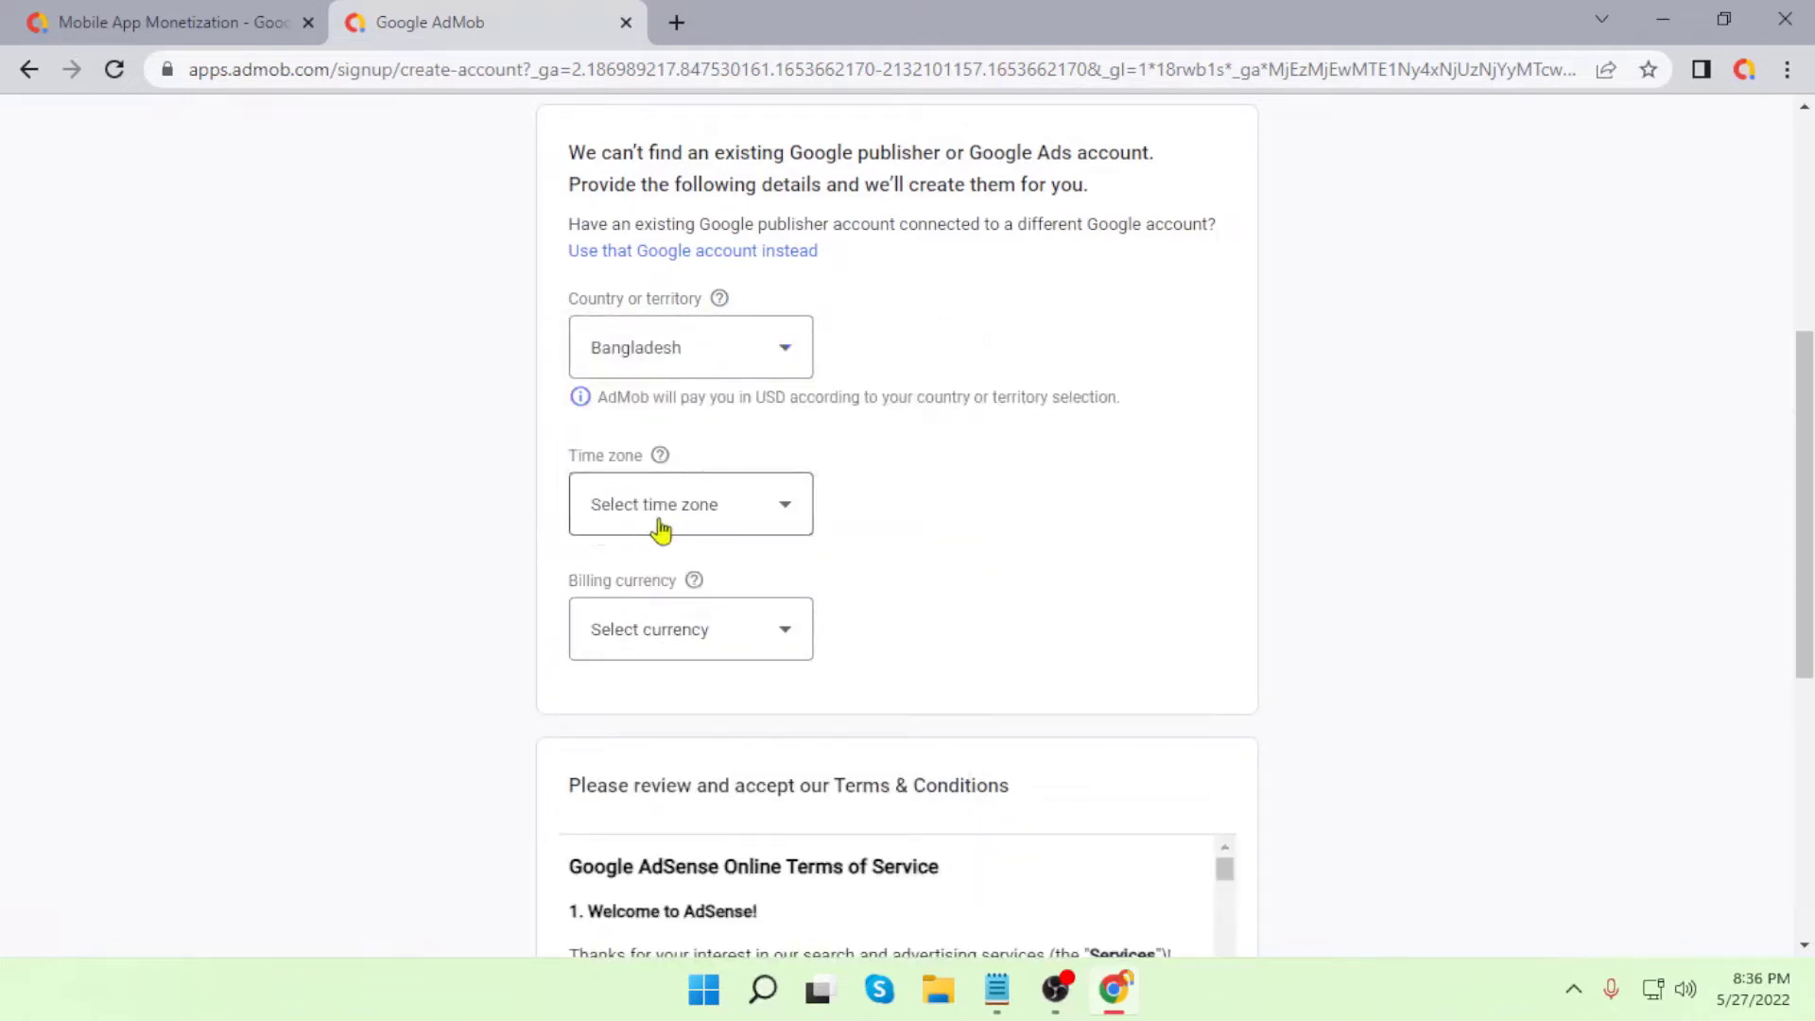
Step: Set the time zone to (UTC+06:00) Dhaka and the billing currency to US Dollar (USD $)
{"action": "left_click", "coordinate": [744, 517]}
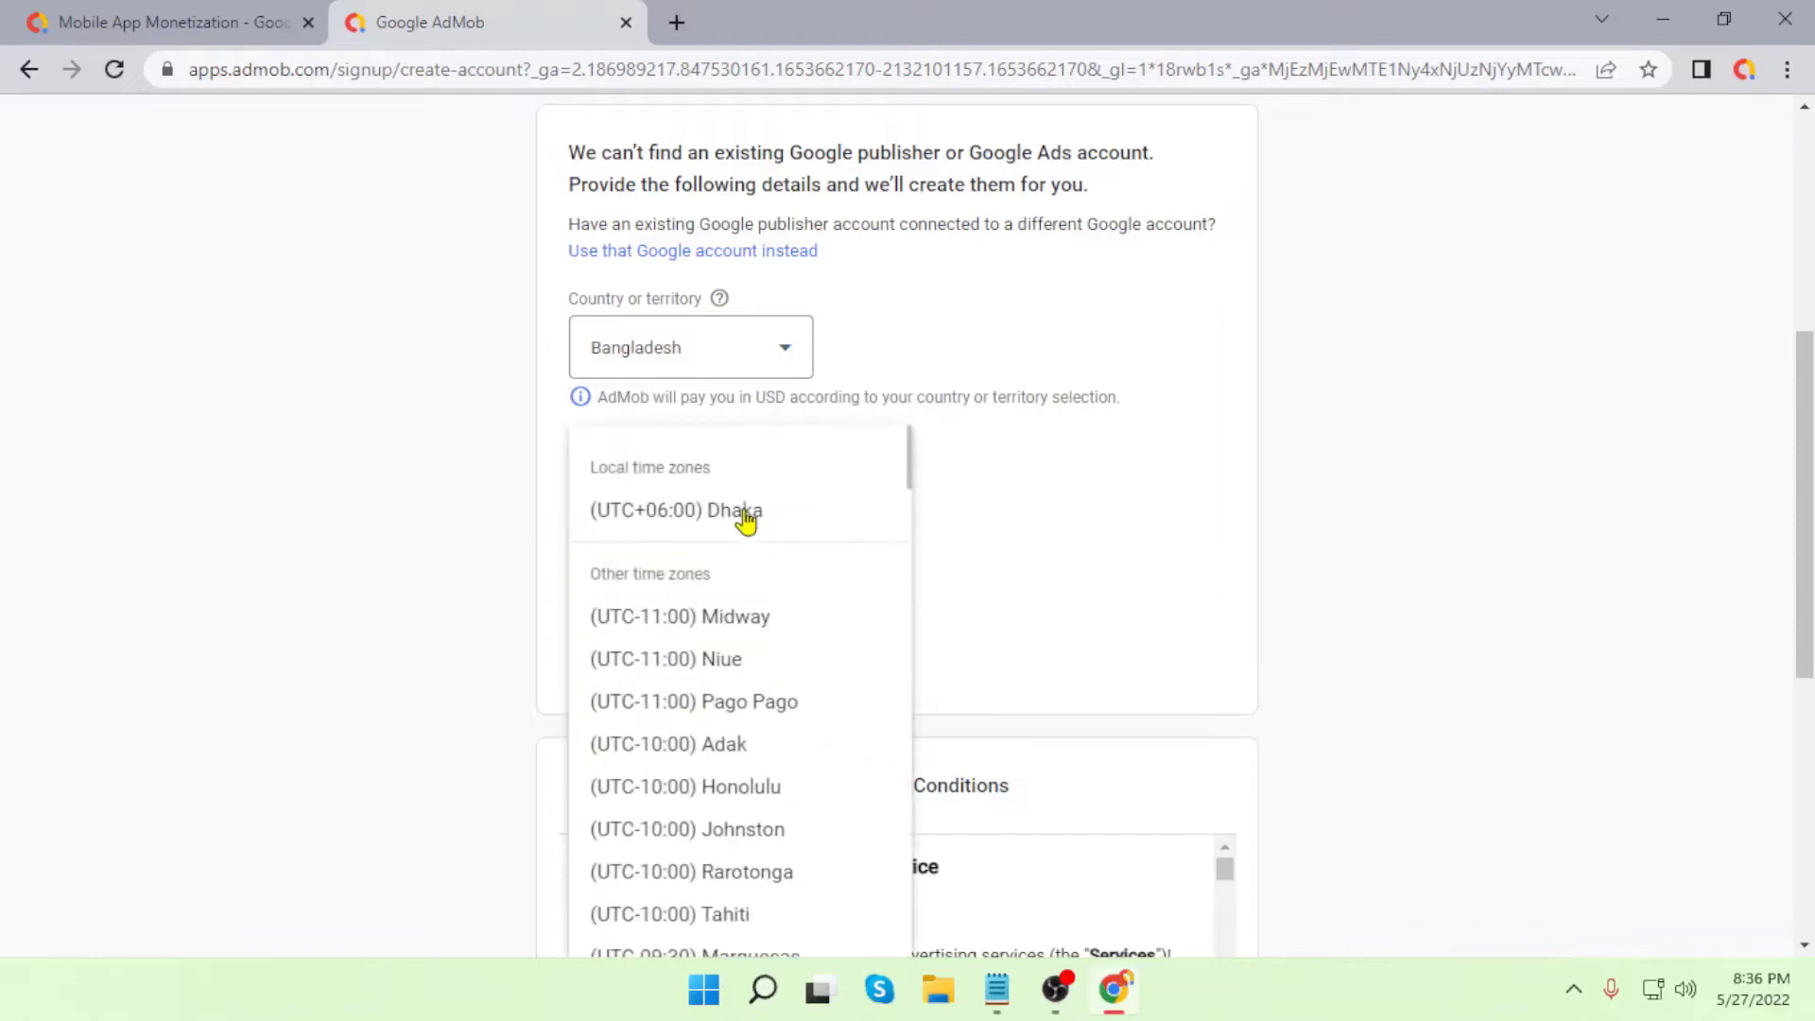
{"action": "left_click", "coordinate": [744, 518]}
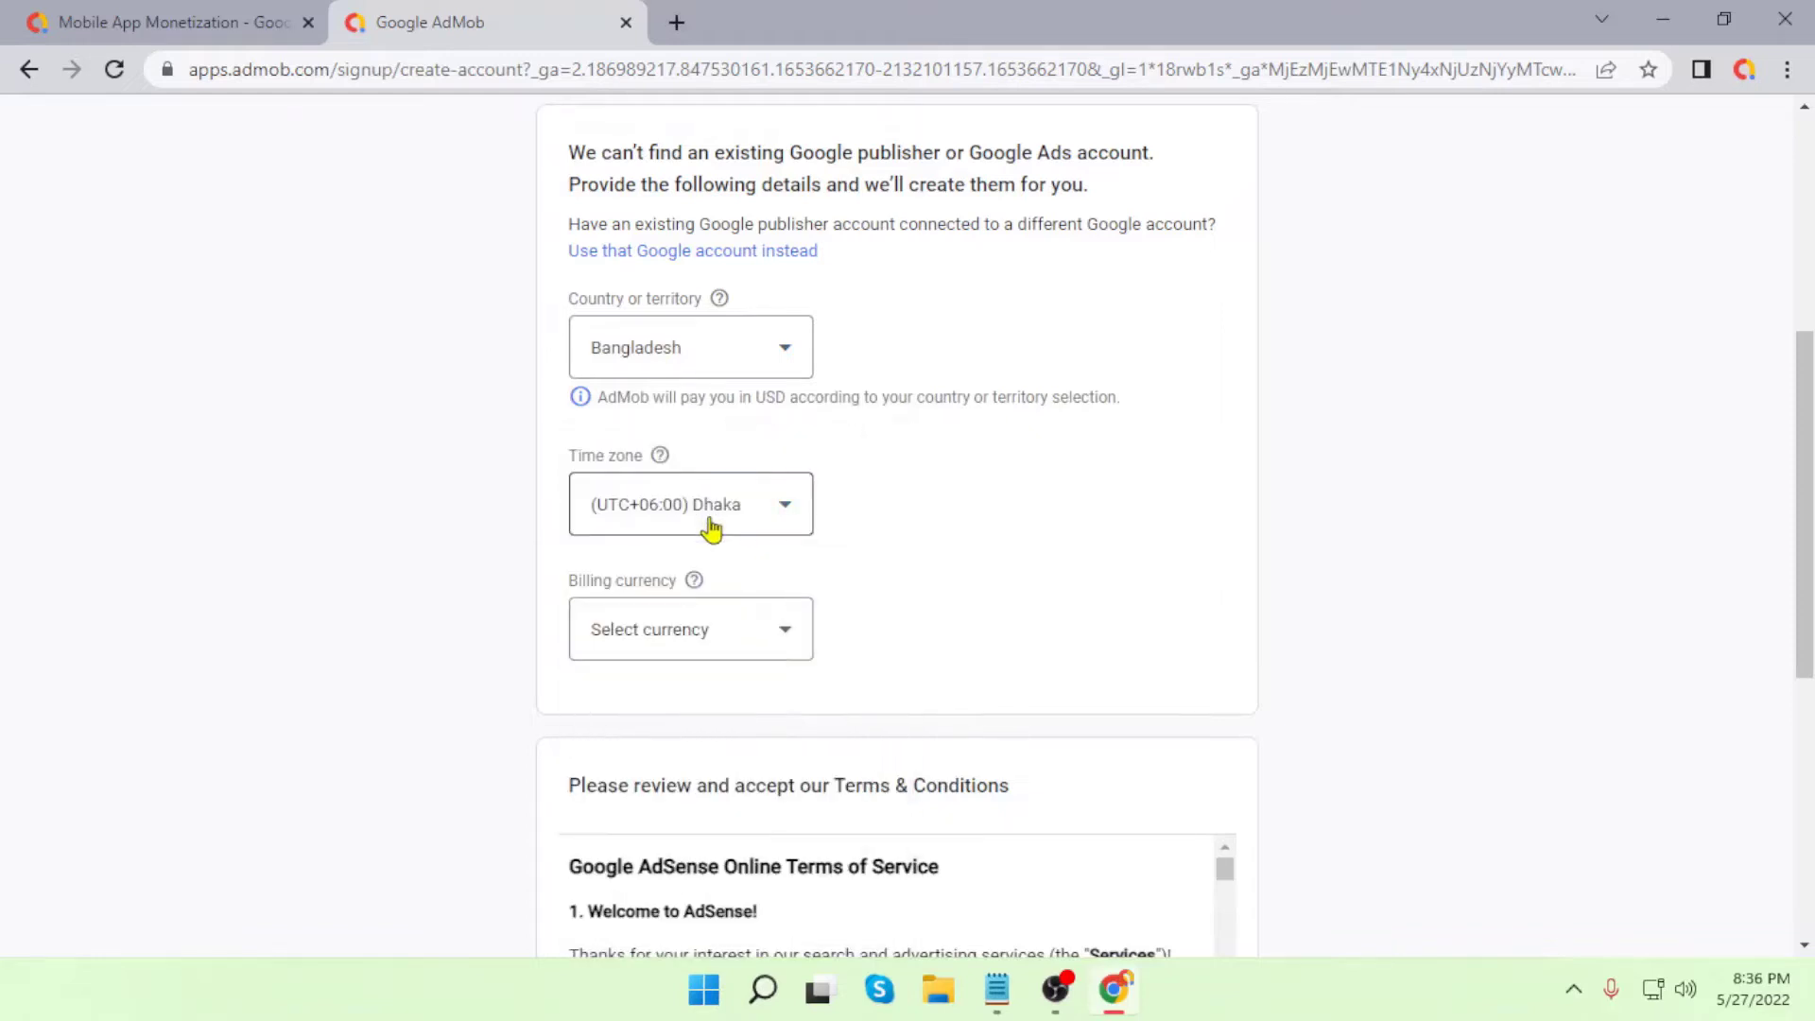
{"action": "scroll", "coordinate": [553, 577], "scroll_direction": "down", "scroll_amount": 1}
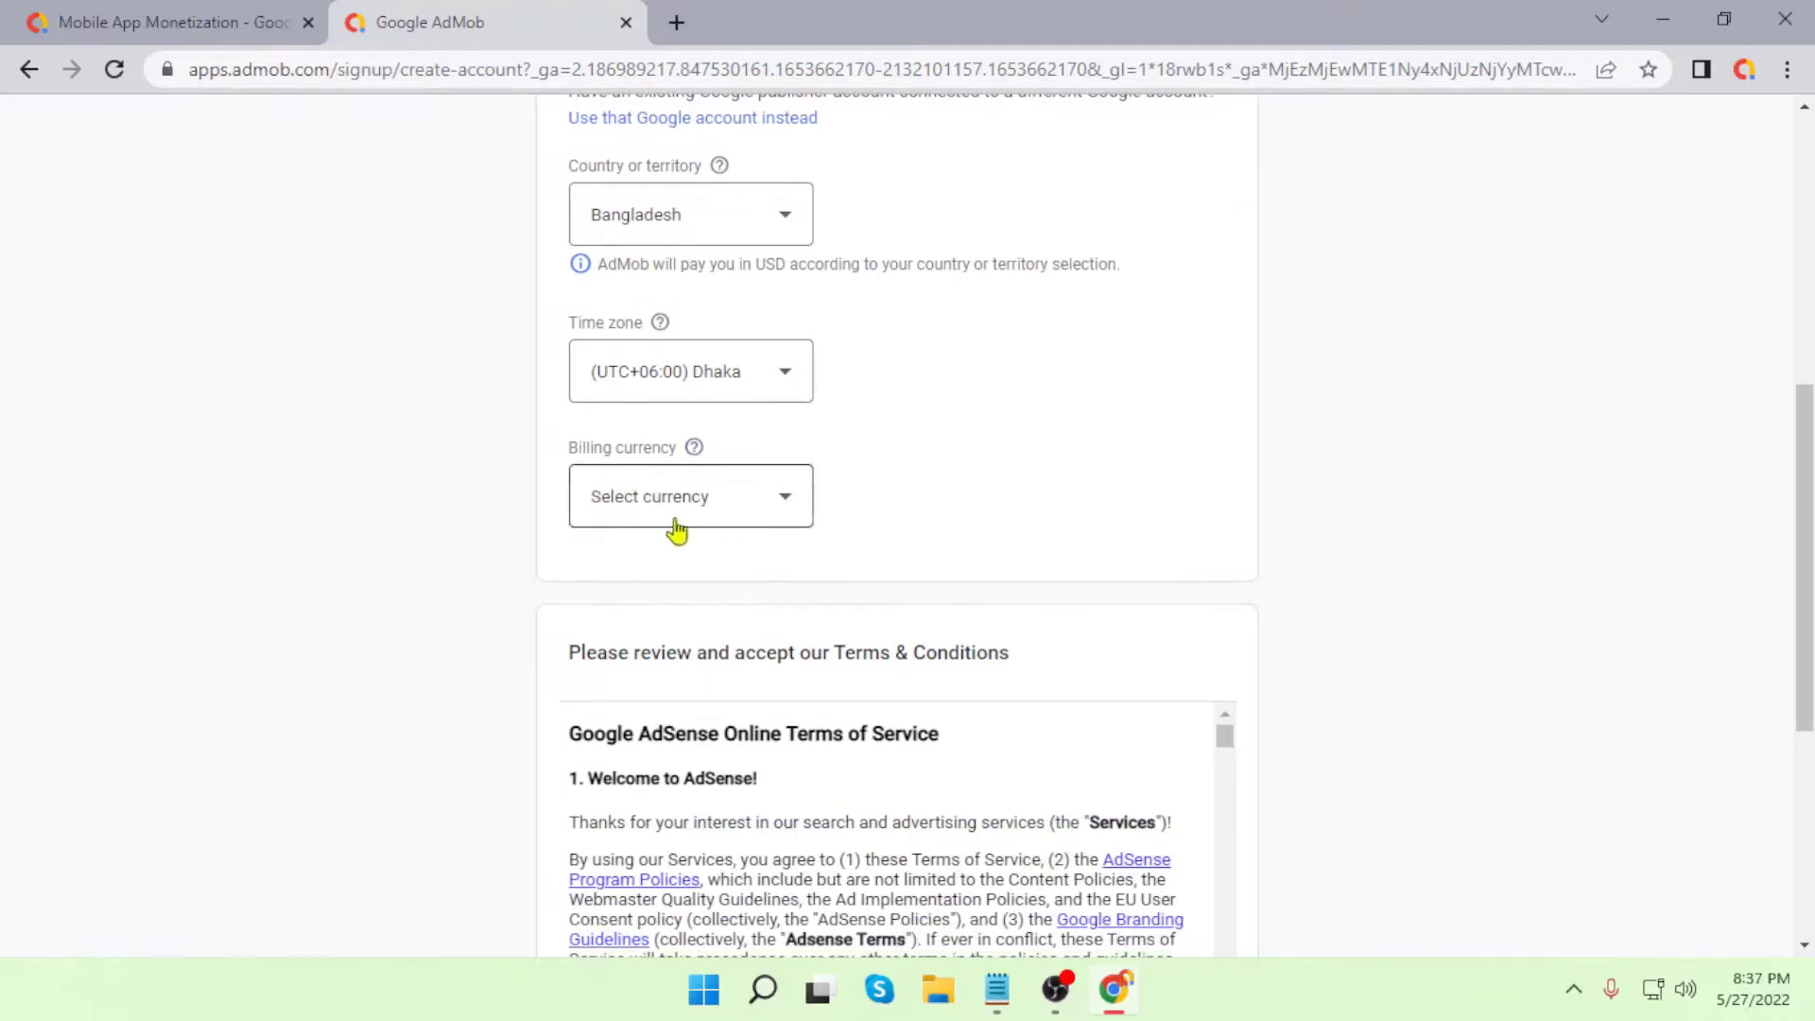
{"action": "left_click", "coordinate": [774, 504]}
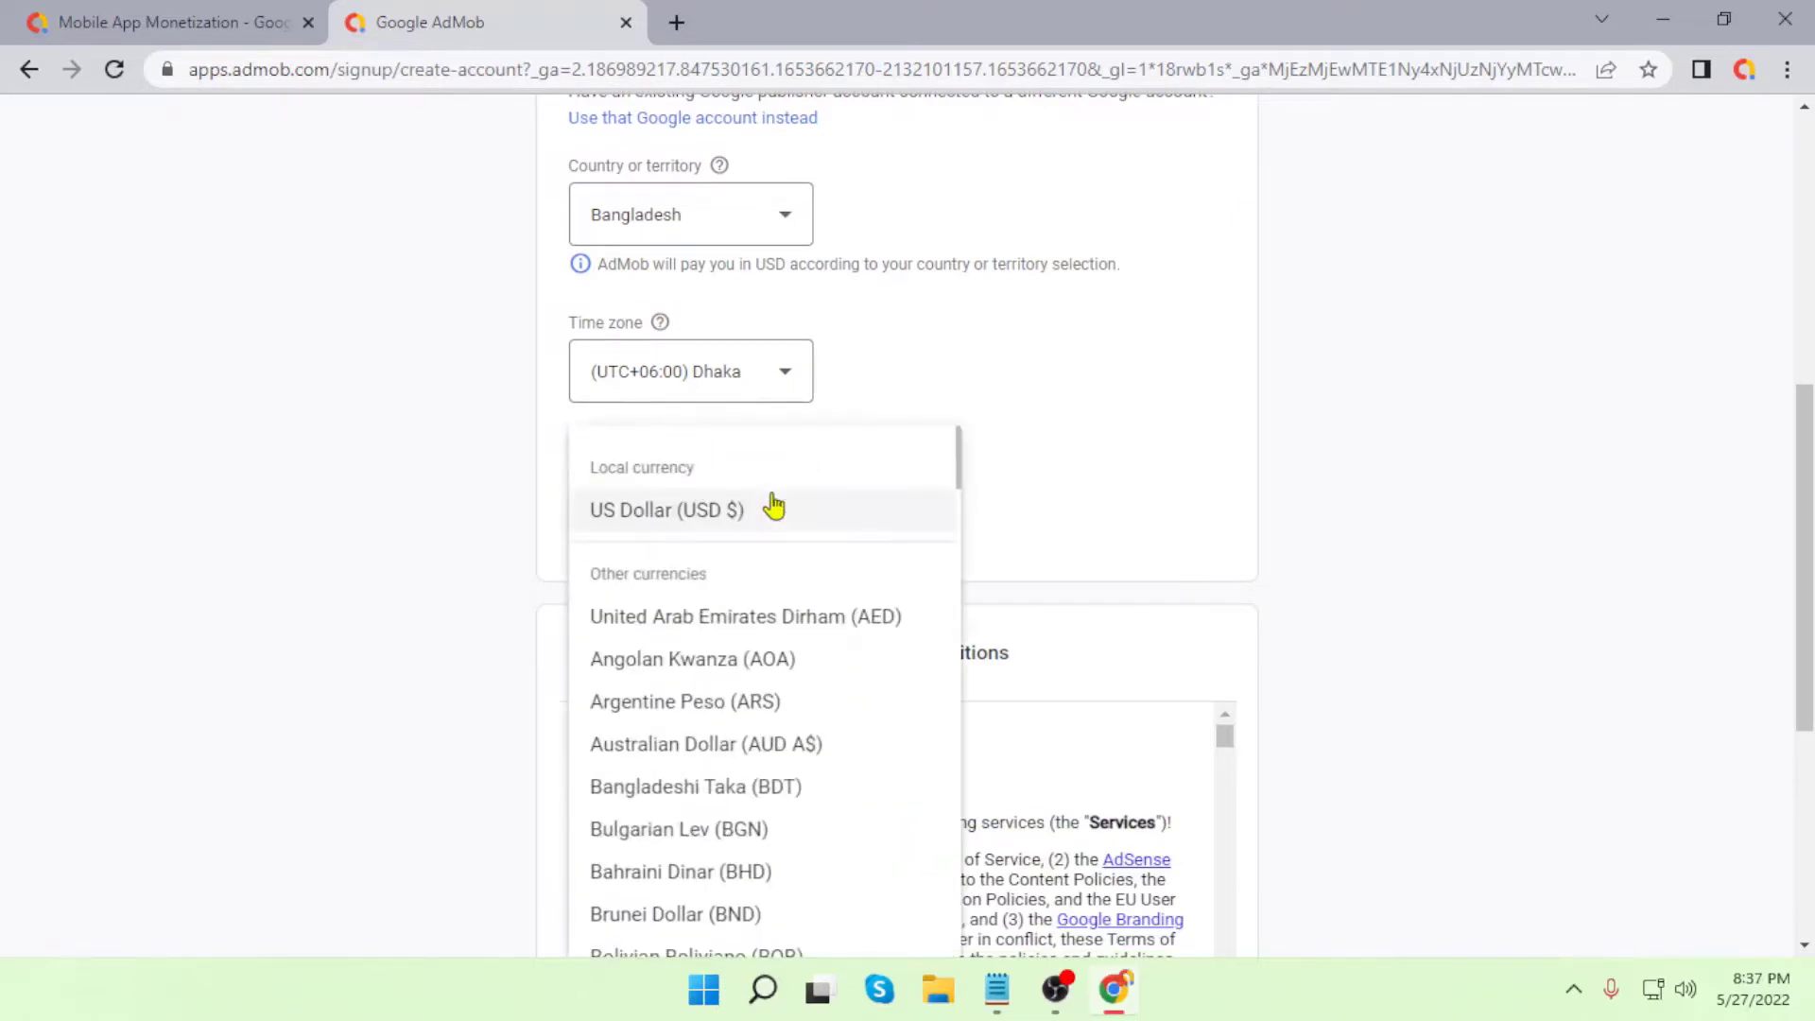
{"action": "left_click", "coordinate": [658, 523]}
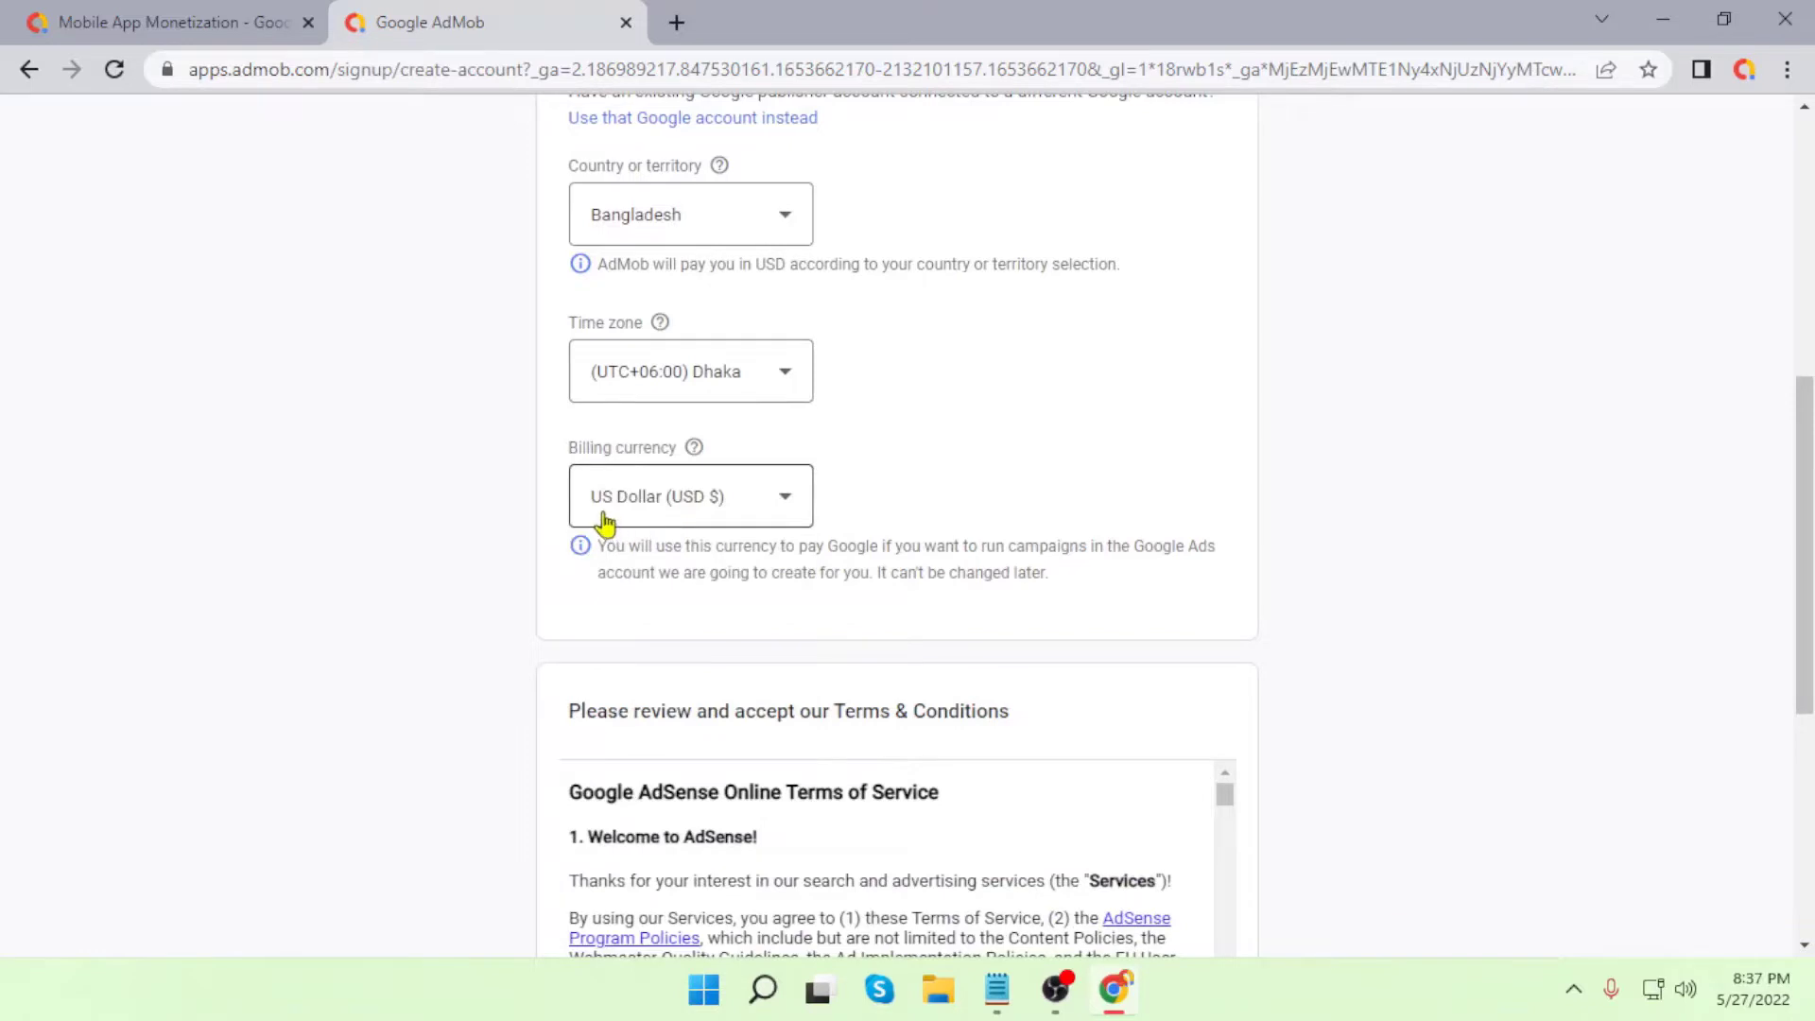
Step: Read through the AdSense Terms & Conditions, accept them, and create the AdMob account
{"action": "scroll", "coordinate": [992, 496], "scroll_direction": "down", "scroll_amount": 3}
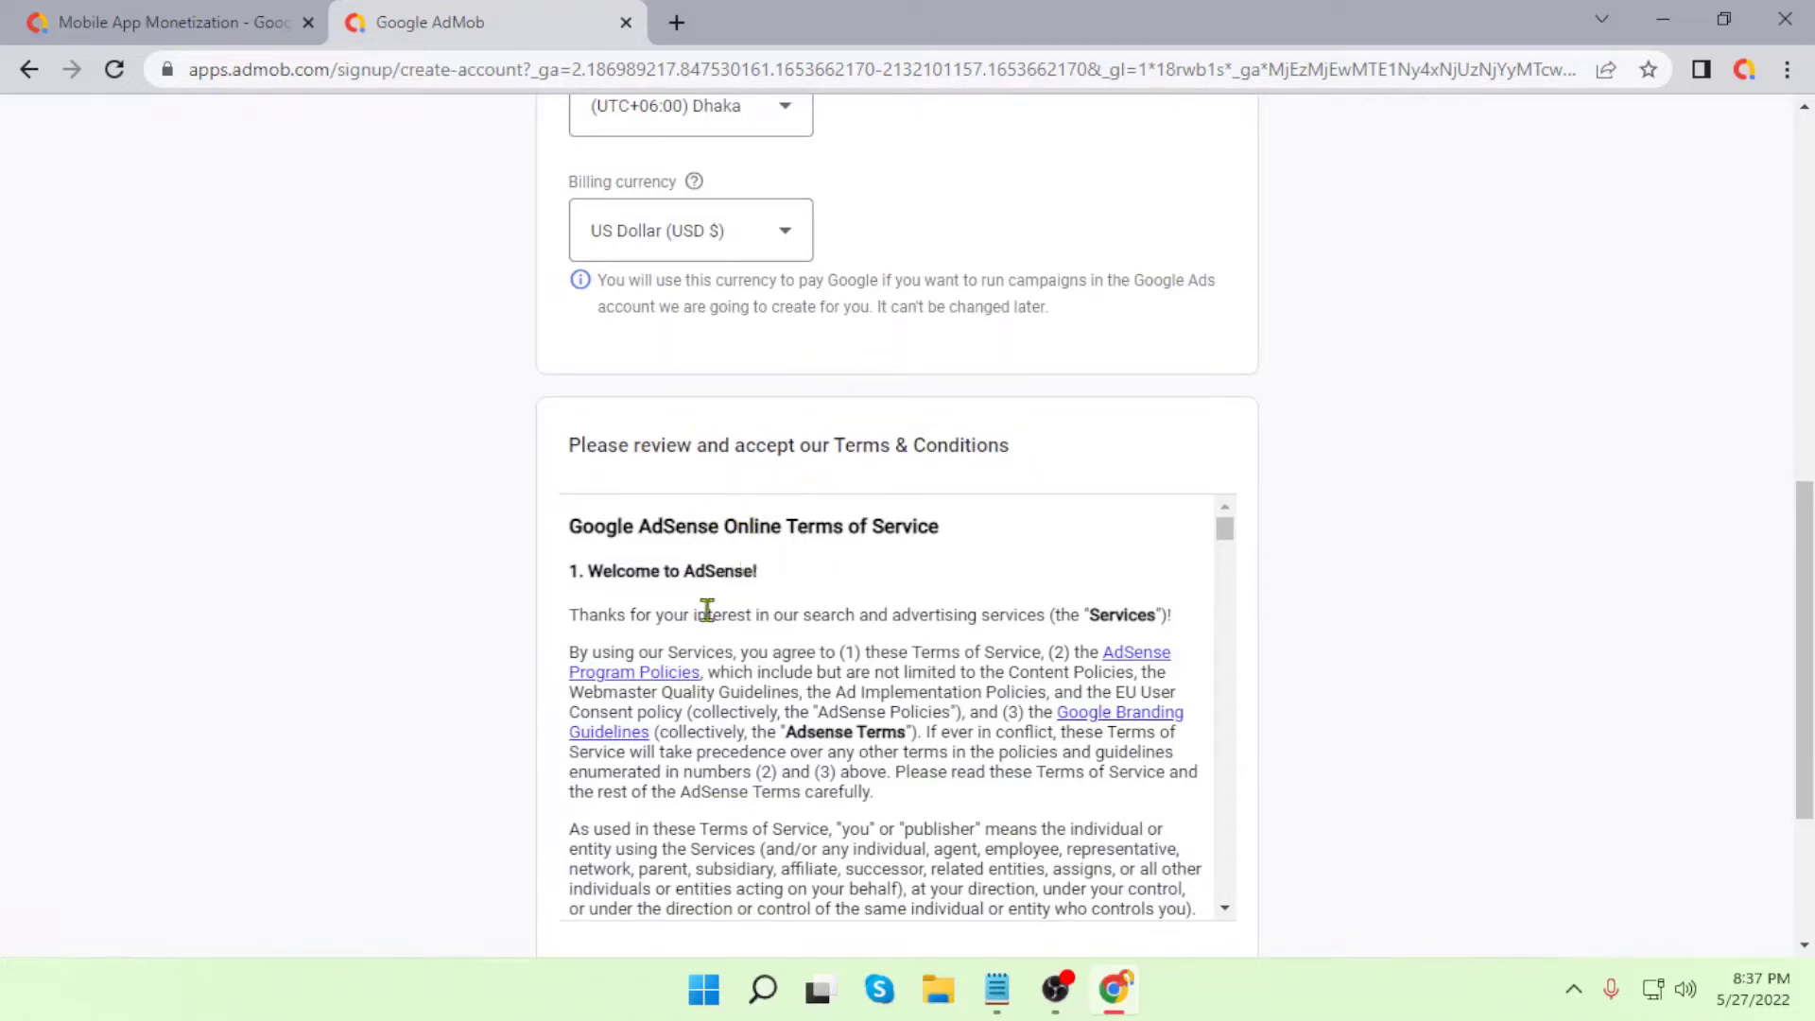
{"action": "scroll", "coordinate": [746, 617], "scroll_direction": "down", "scroll_amount": 2}
{"action": "scroll", "coordinate": [747, 617], "scroll_direction": "down", "scroll_amount": 10}
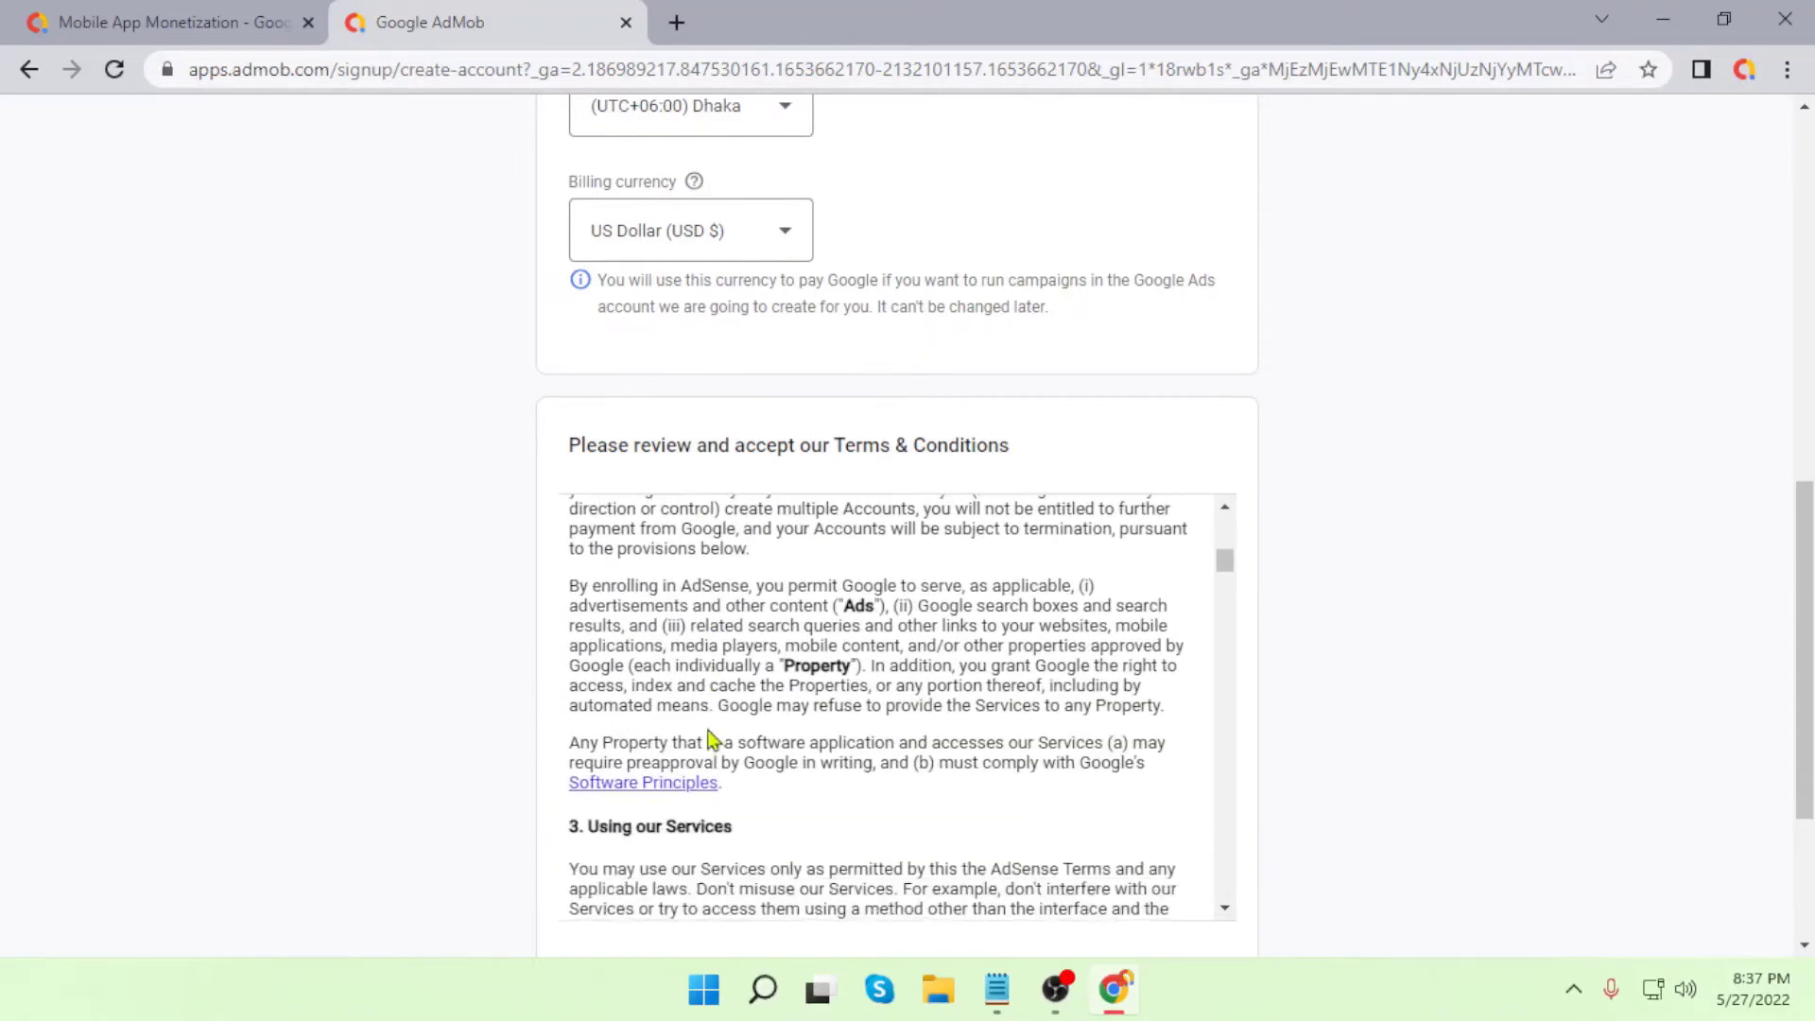
{"action": "scroll", "coordinate": [651, 768], "scroll_direction": "down", "scroll_amount": 15}
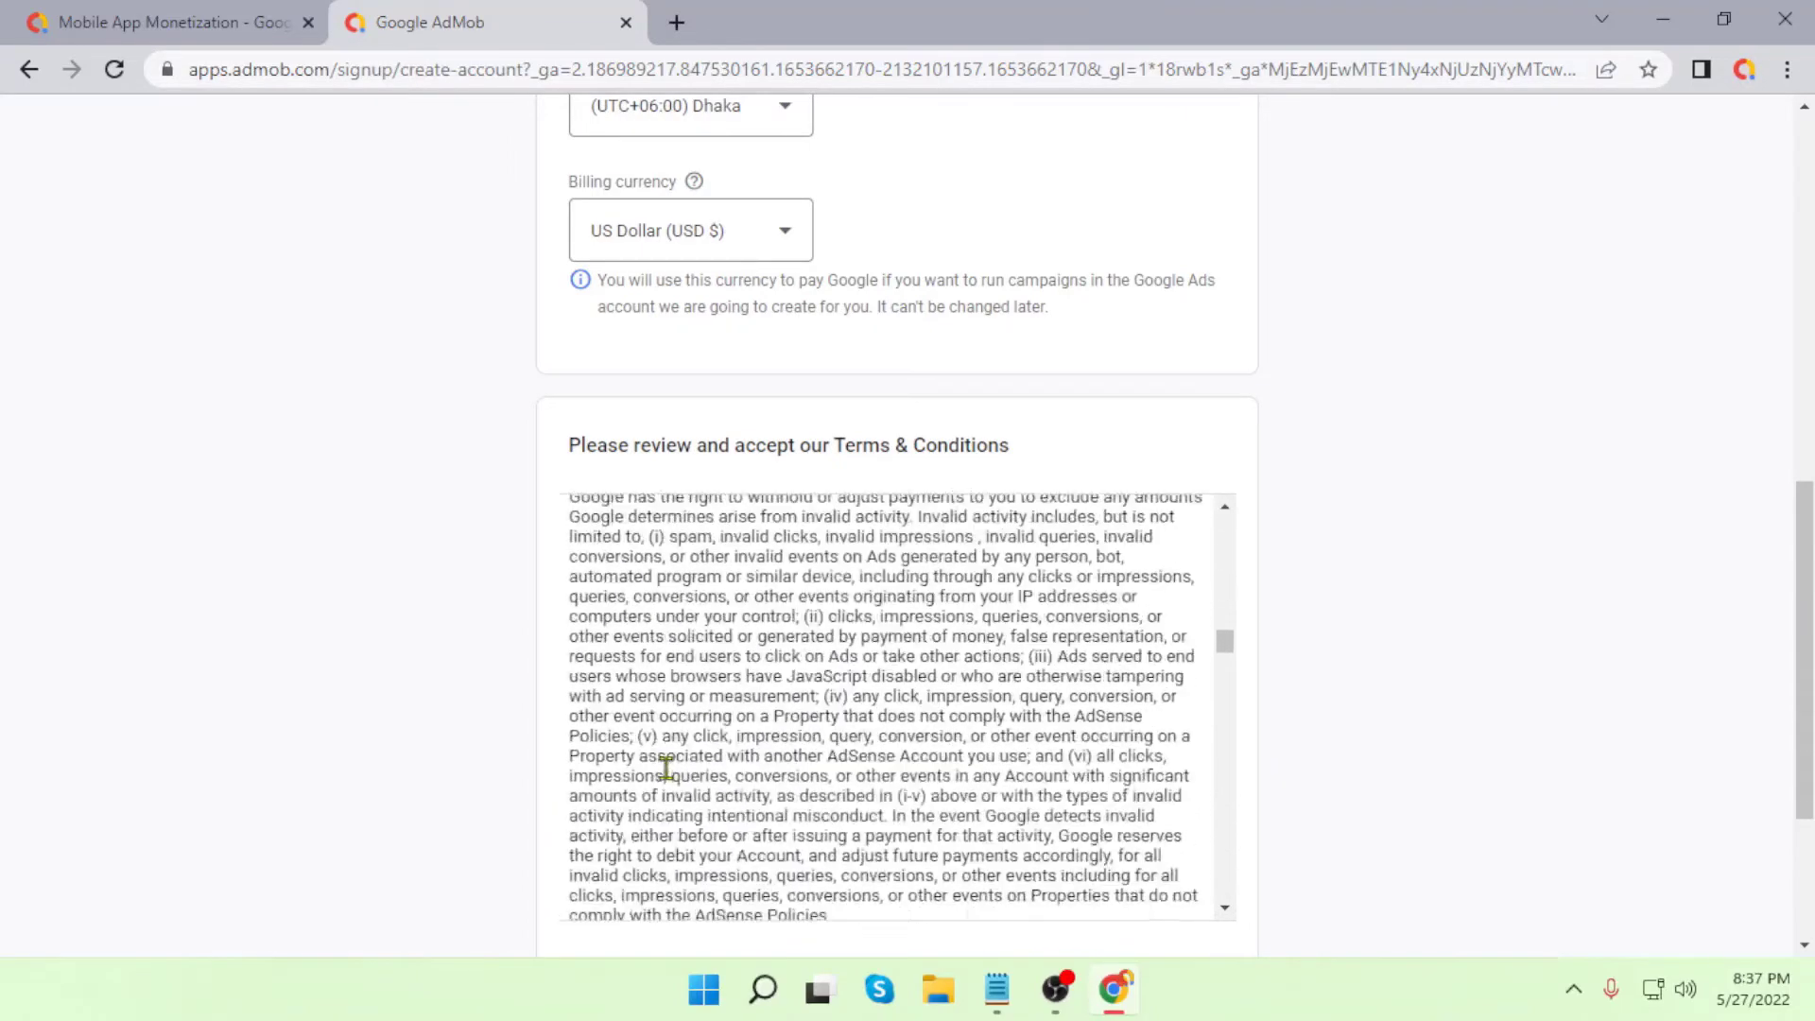
{"action": "scroll", "coordinate": [683, 770], "scroll_direction": "down", "scroll_amount": 20}
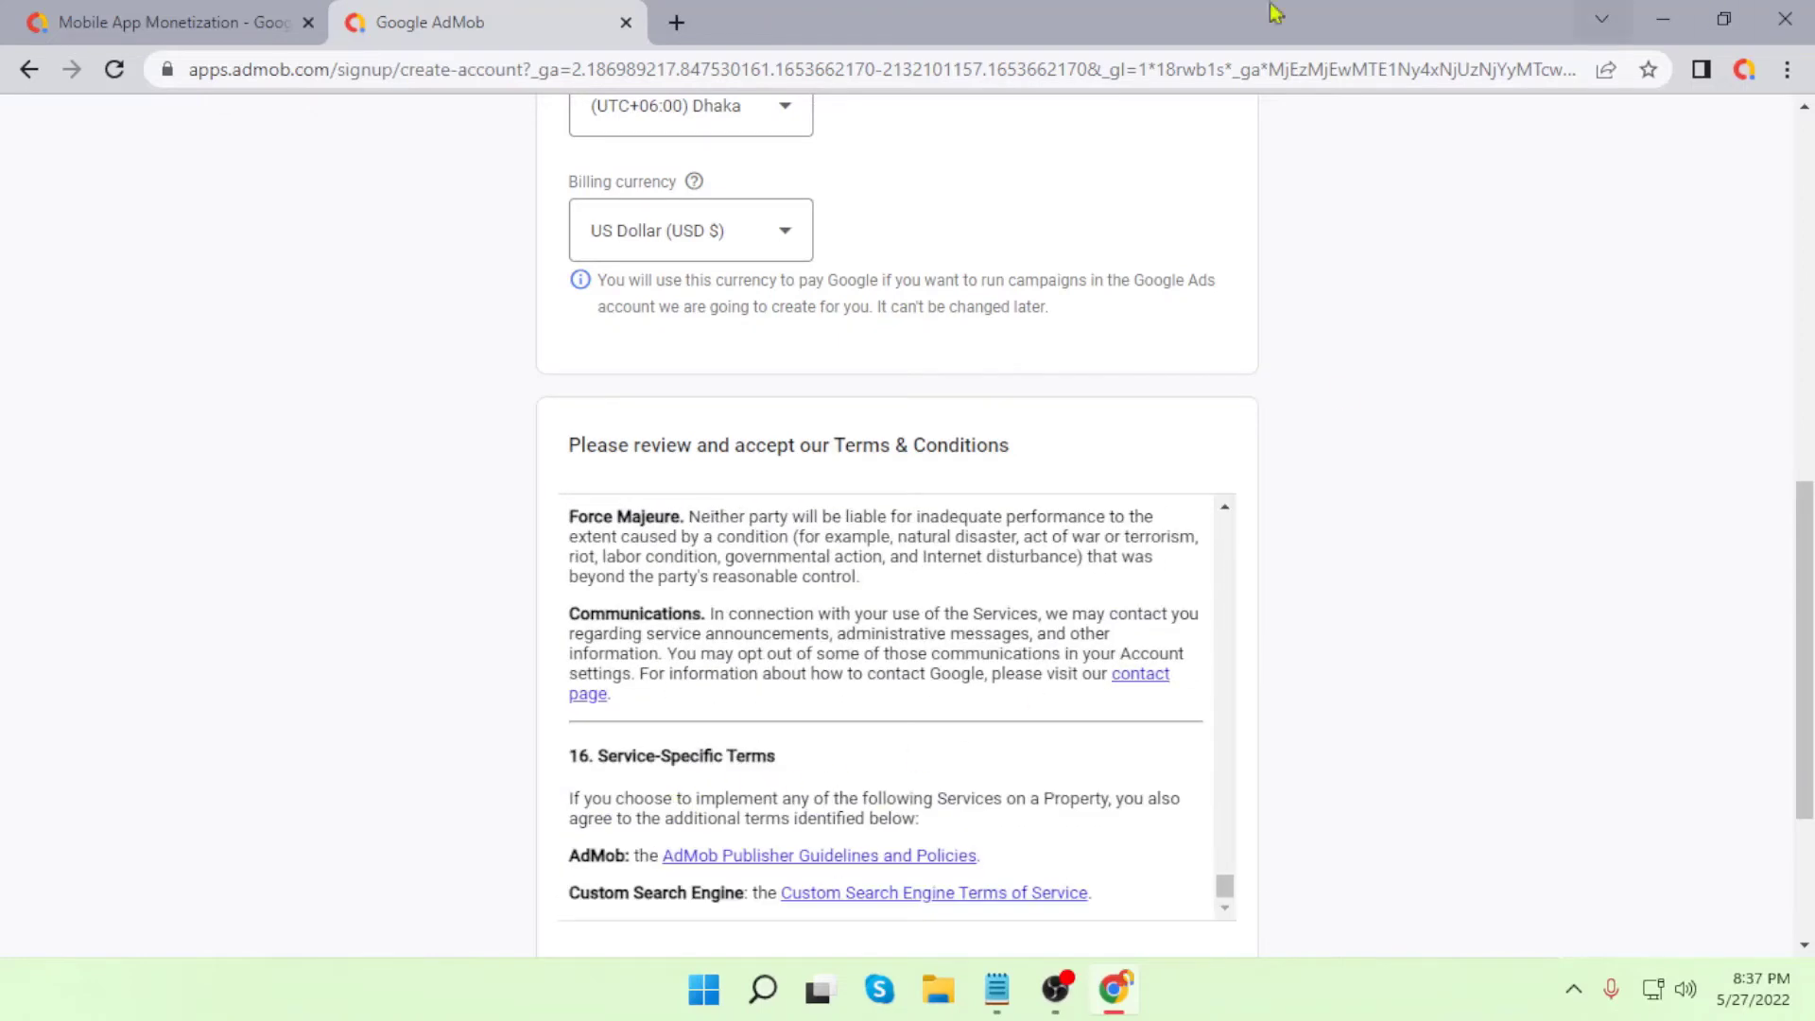
{"action": "scroll", "coordinate": [1632, 518], "scroll_direction": "down", "scroll_amount": 3}
{"action": "scroll", "coordinate": [1040, 567], "scroll_direction": "up", "scroll_amount": 1}
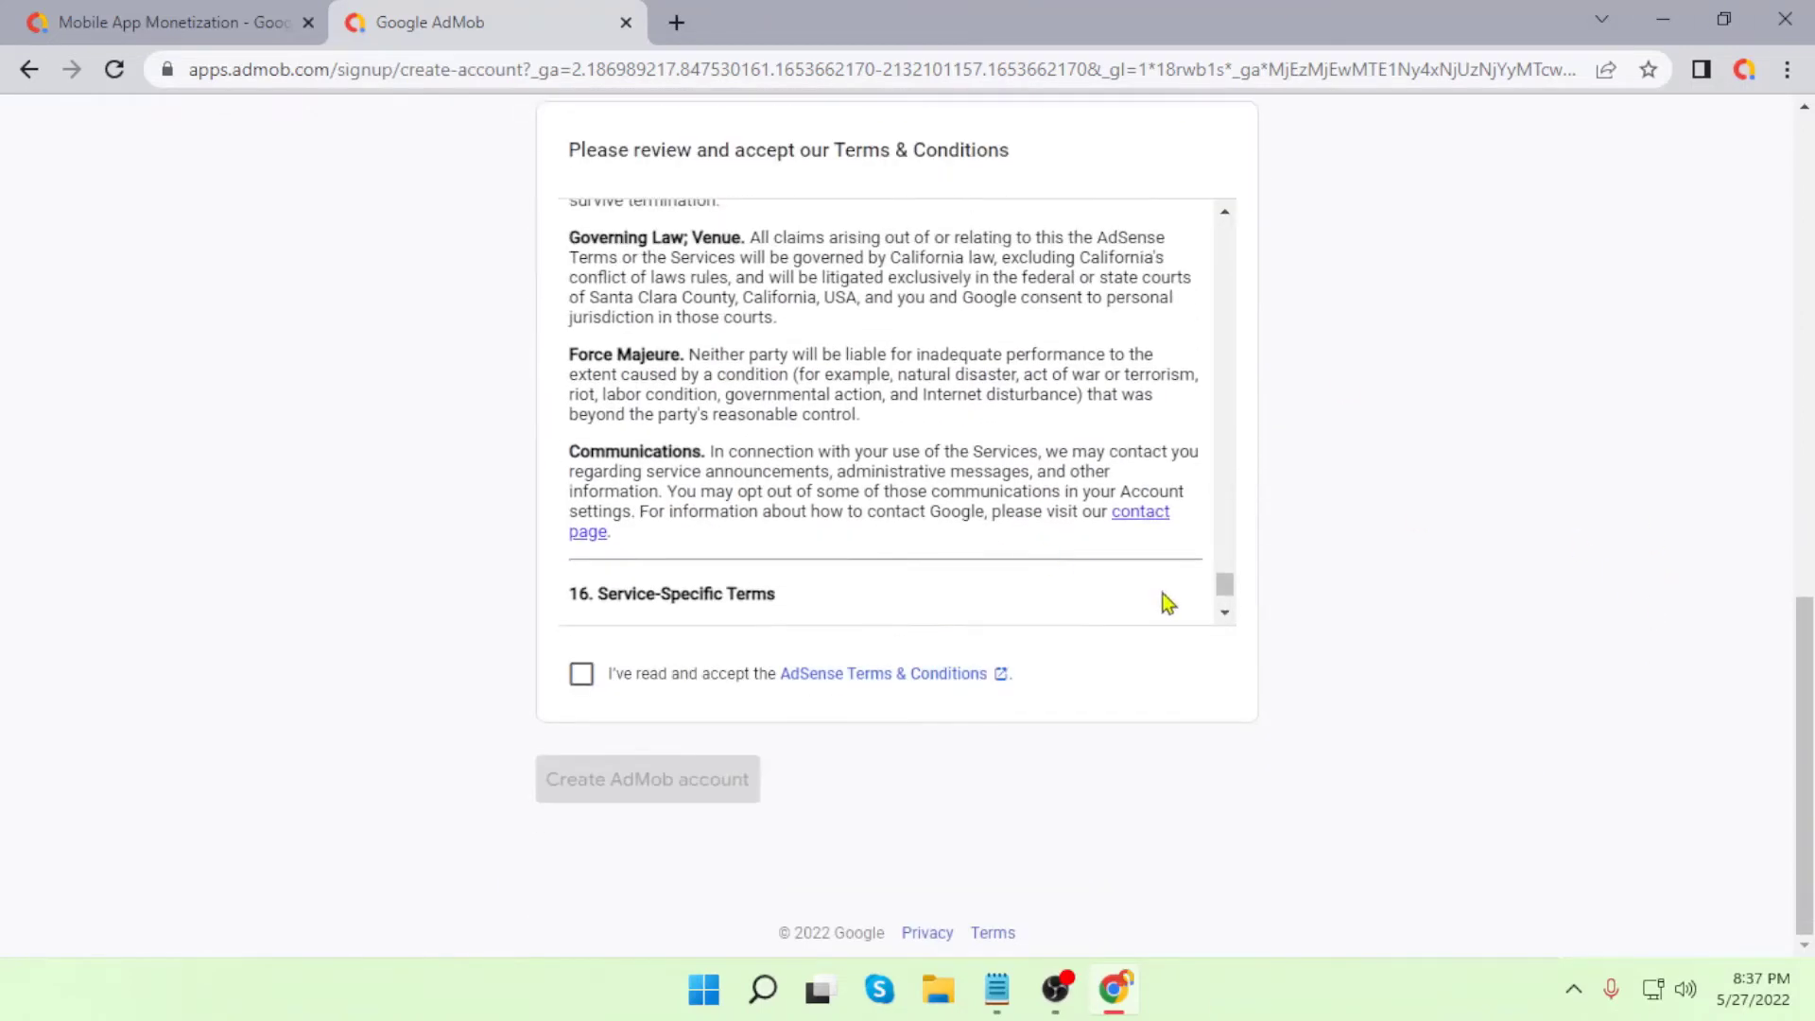
{"action": "scroll", "coordinate": [1181, 567], "scroll_direction": "down", "scroll_amount": 1}
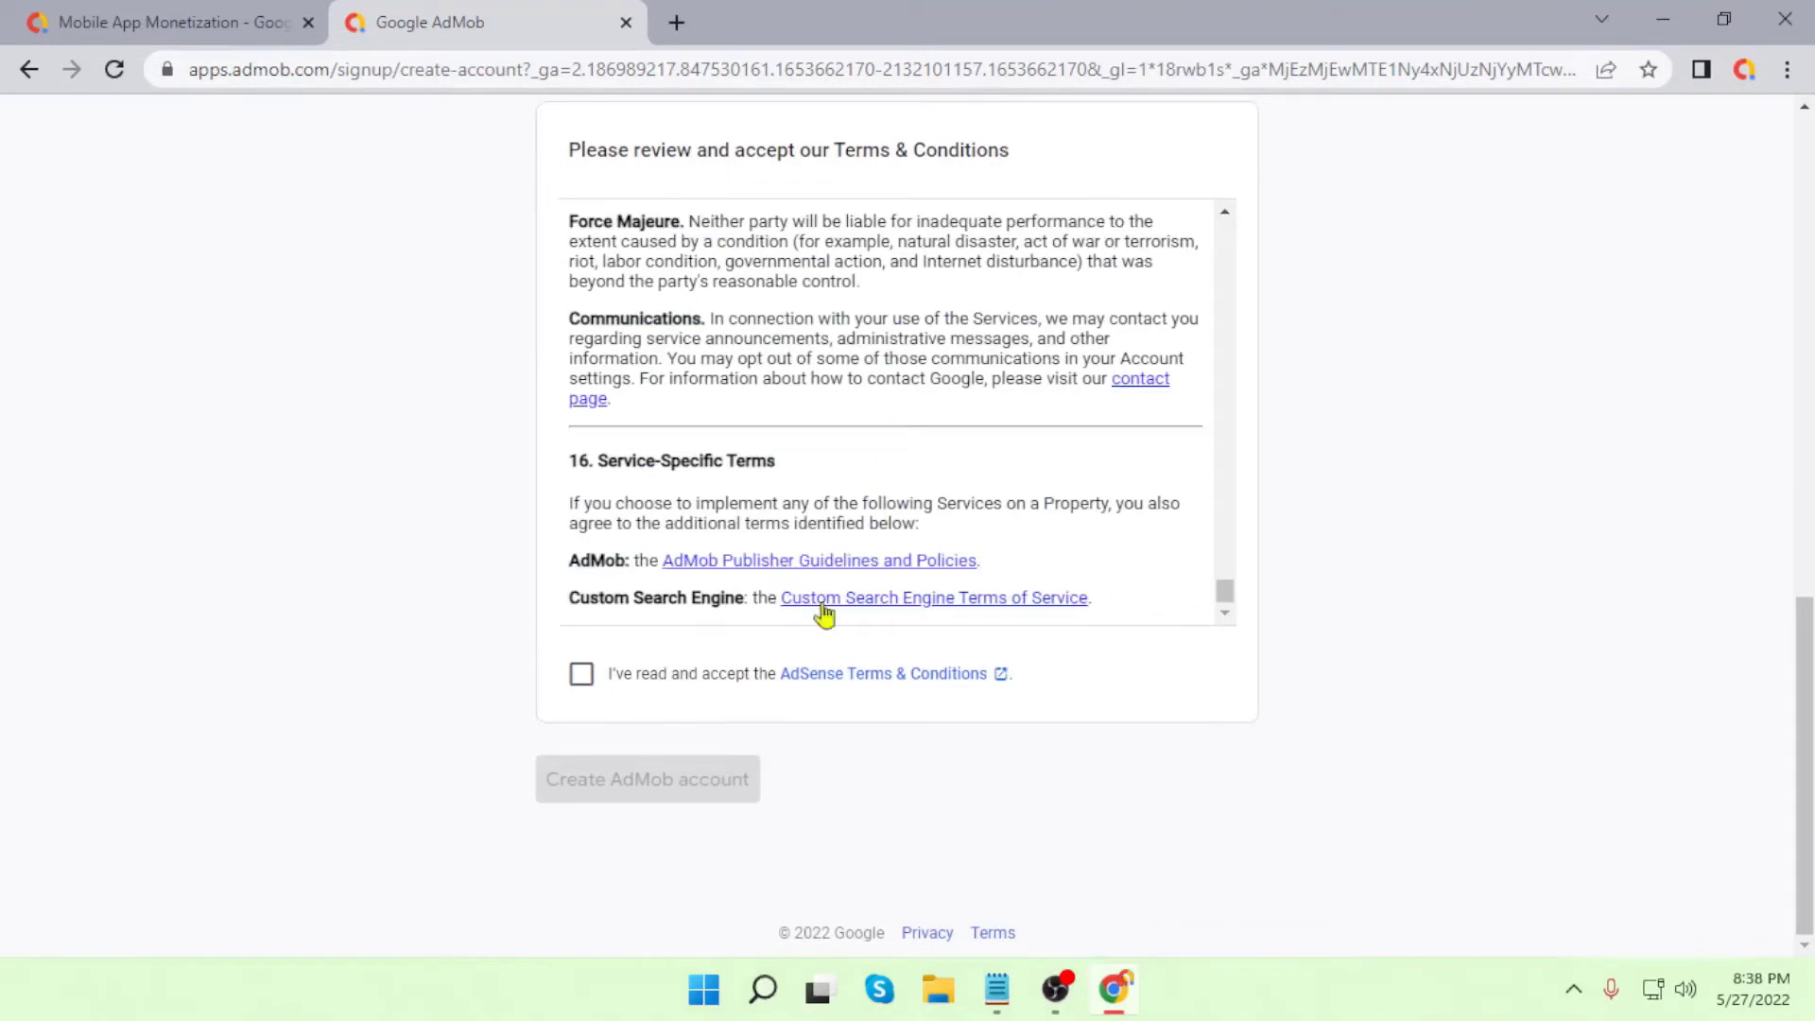
{"action": "left_click", "coordinate": [581, 676]}
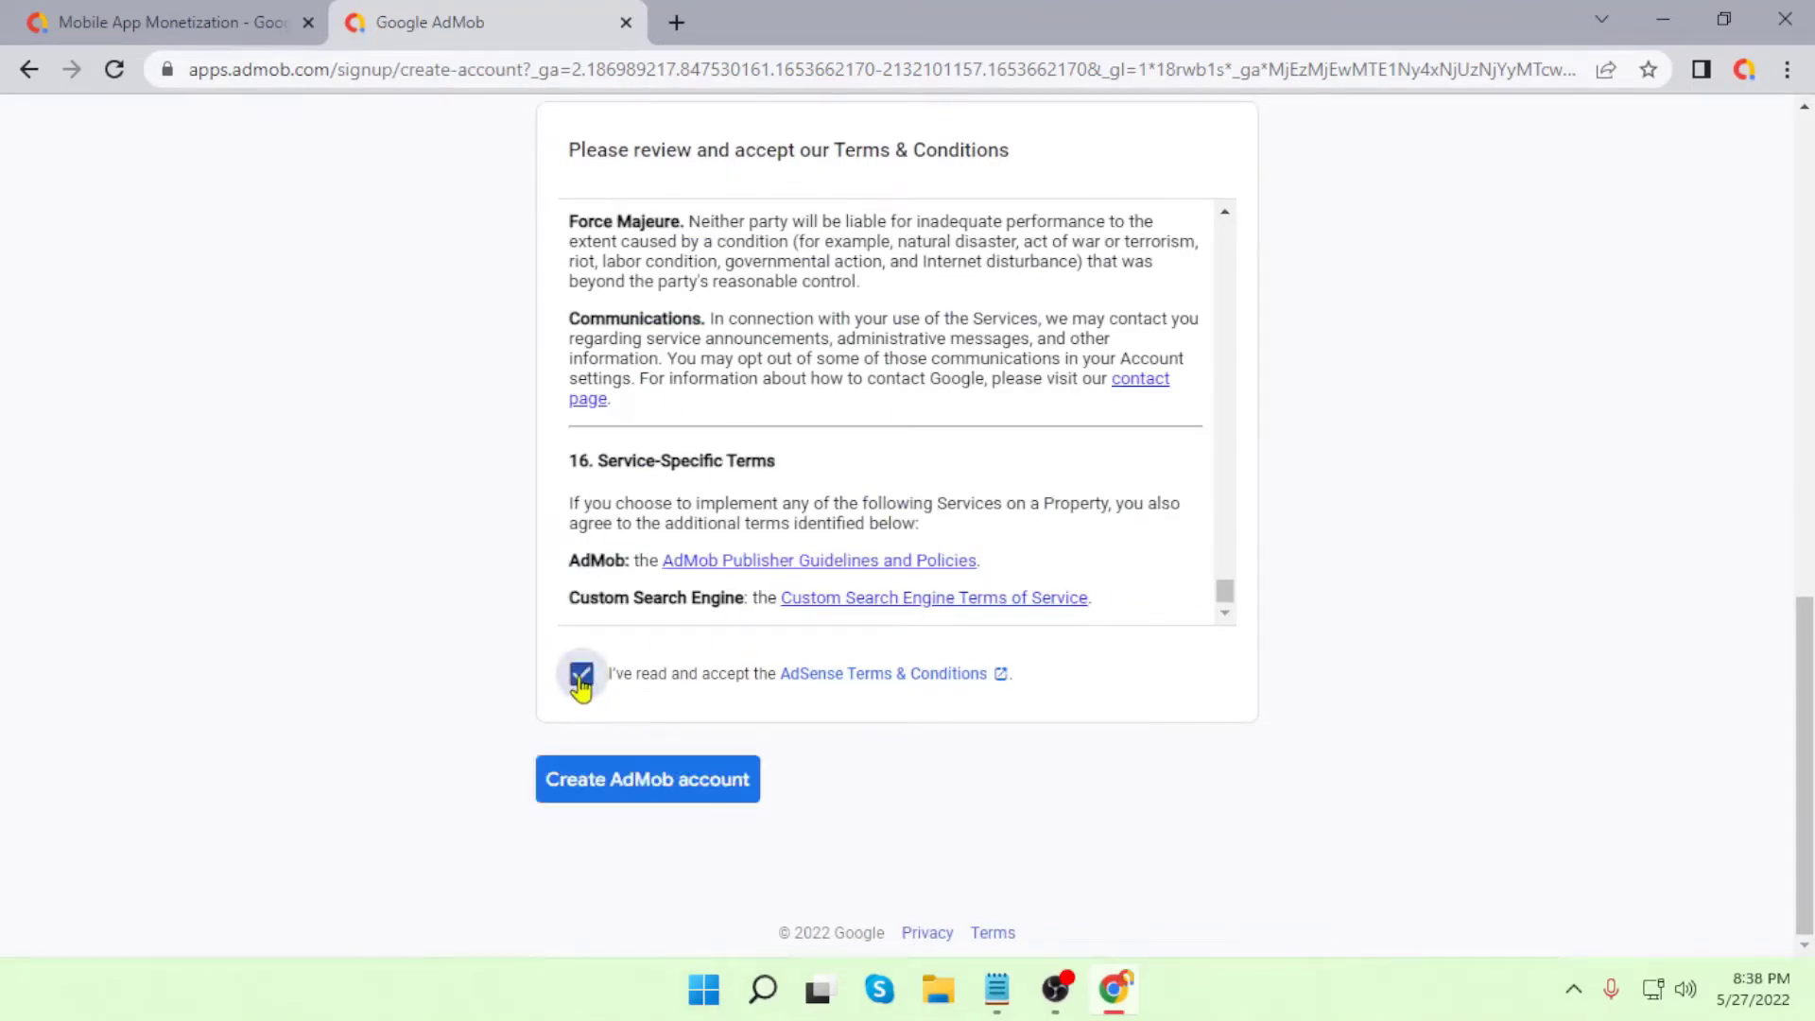
{"action": "left_click", "coordinate": [676, 794]}
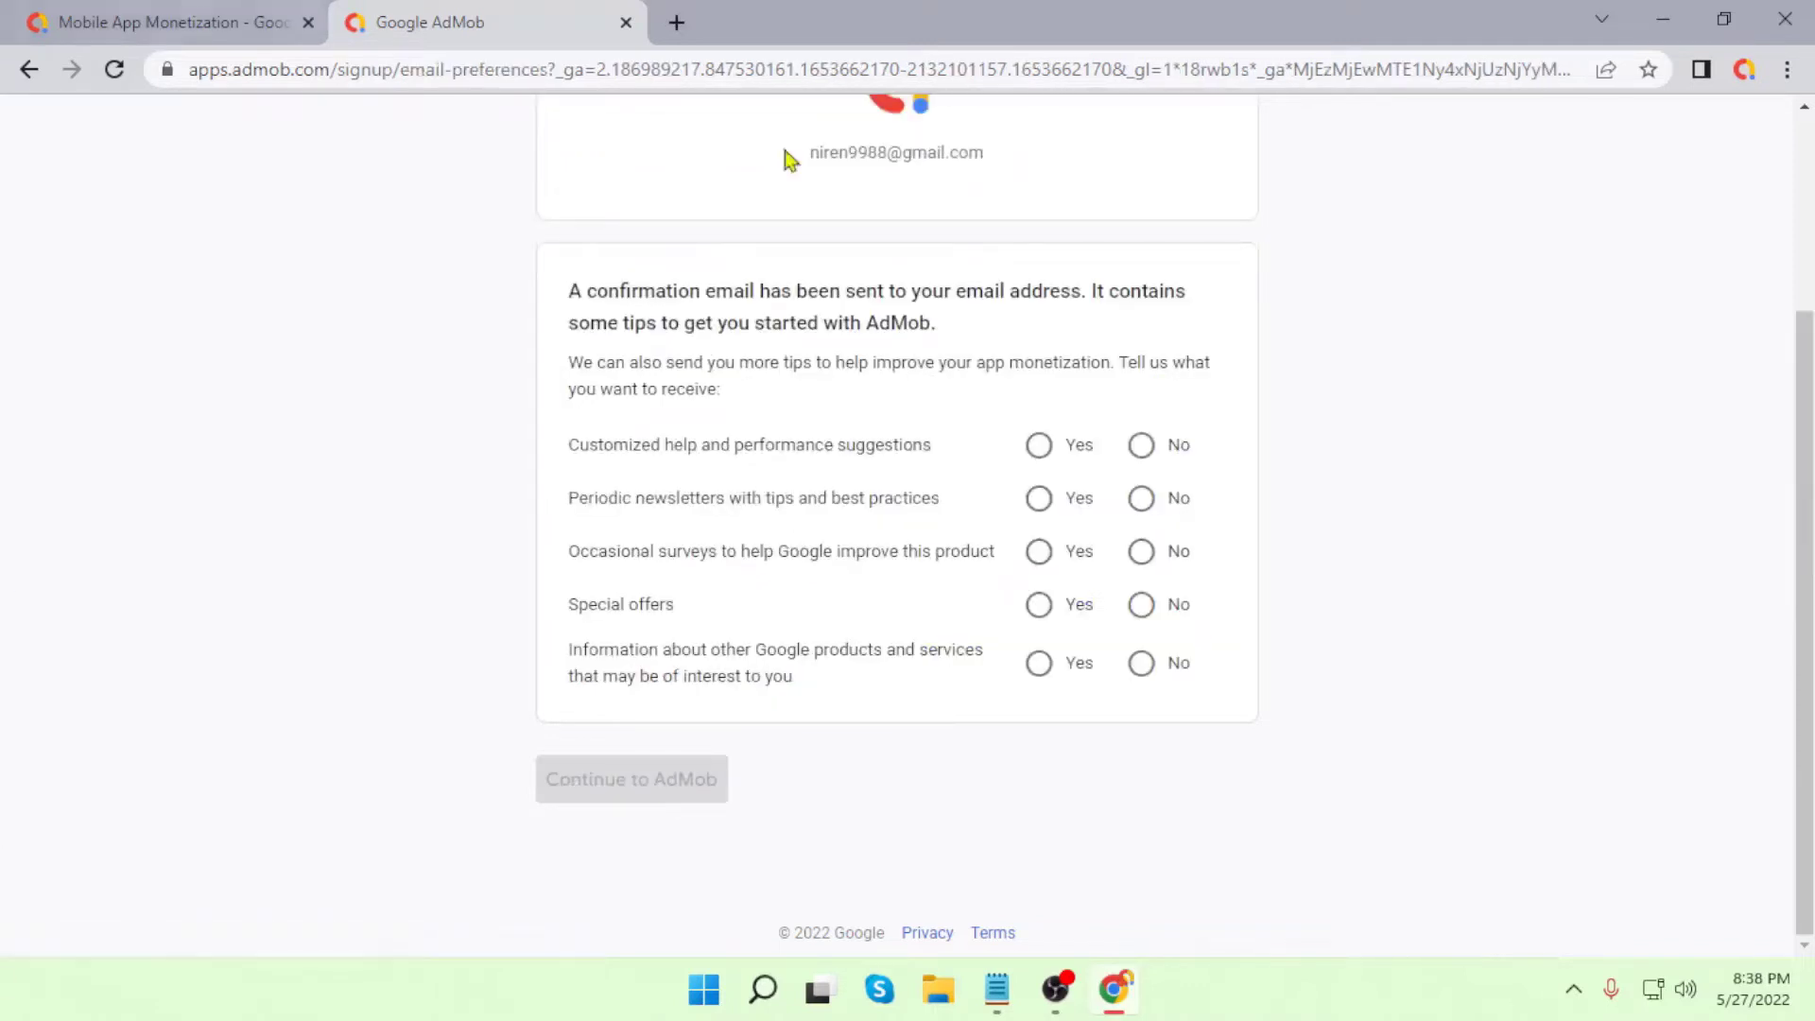
Step: Answer Yes to all five email preferences, from customized help to other Google product information, and continue to AdMob
{"action": "scroll", "coordinate": [1289, 373], "scroll_direction": "up", "scroll_amount": 3}
{"action": "scroll", "coordinate": [1046, 502], "scroll_direction": "down", "scroll_amount": 3}
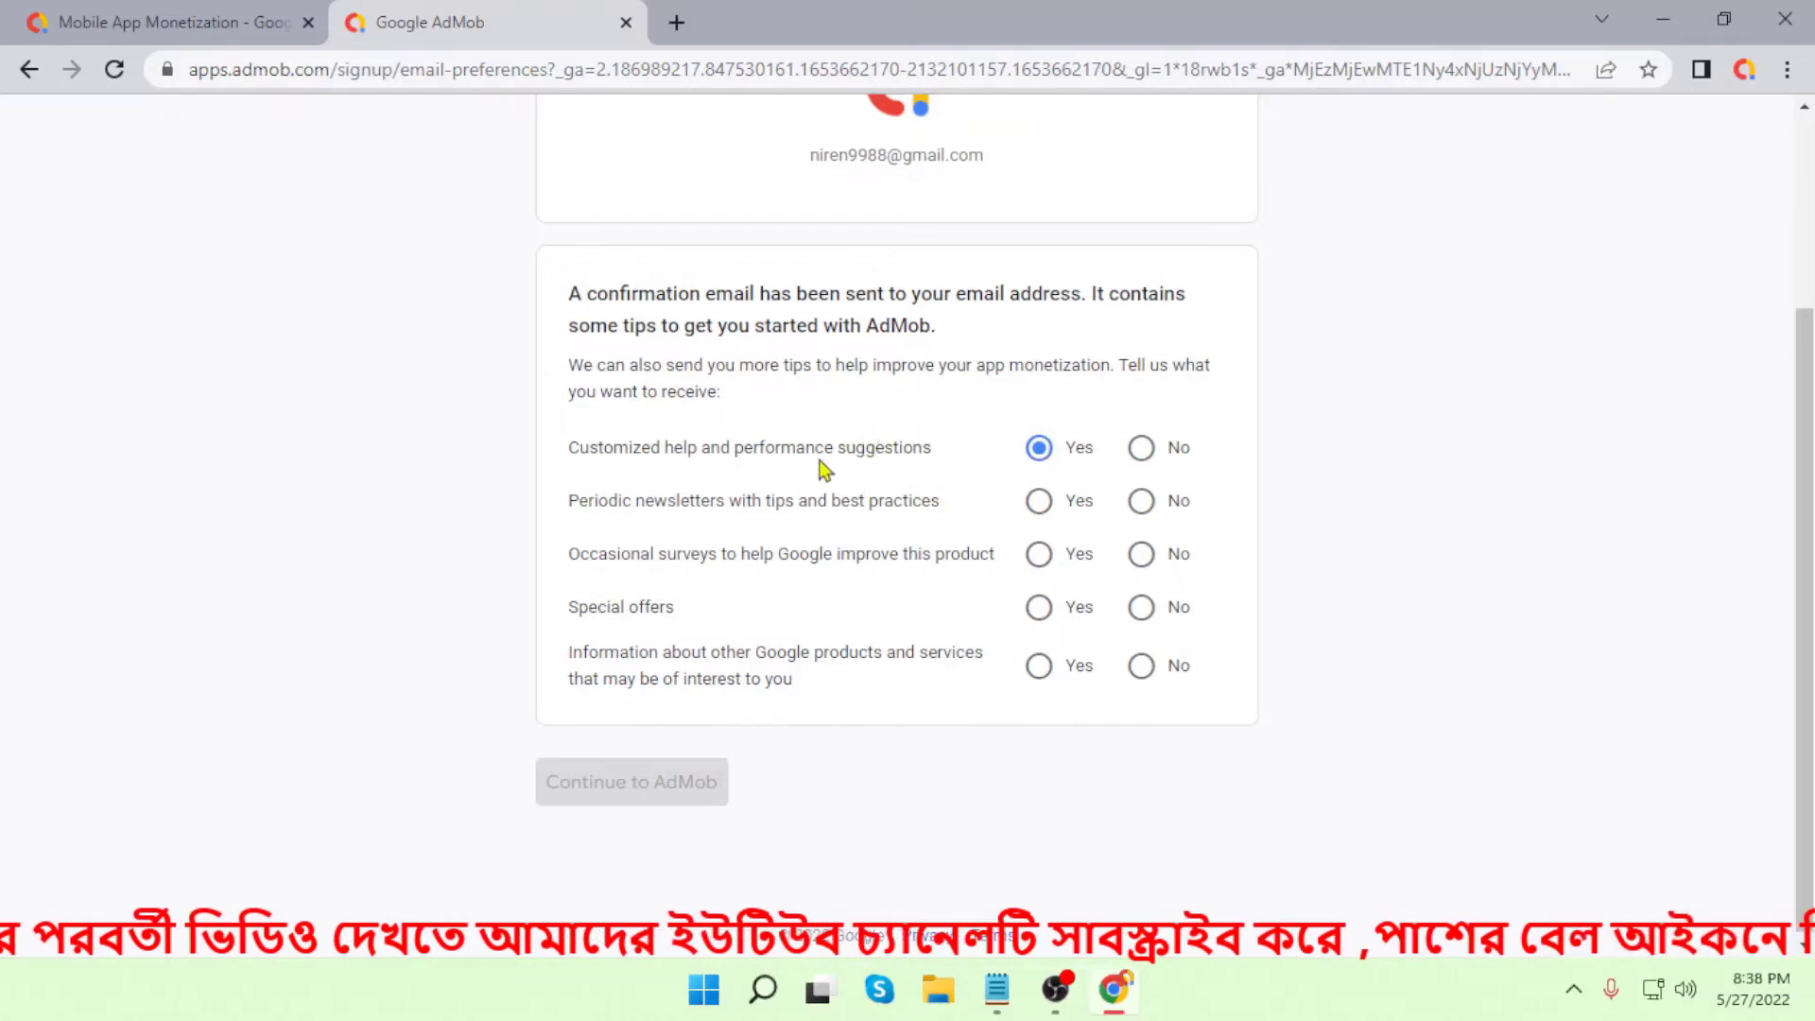
{"action": "left_click", "coordinate": [1142, 448]}
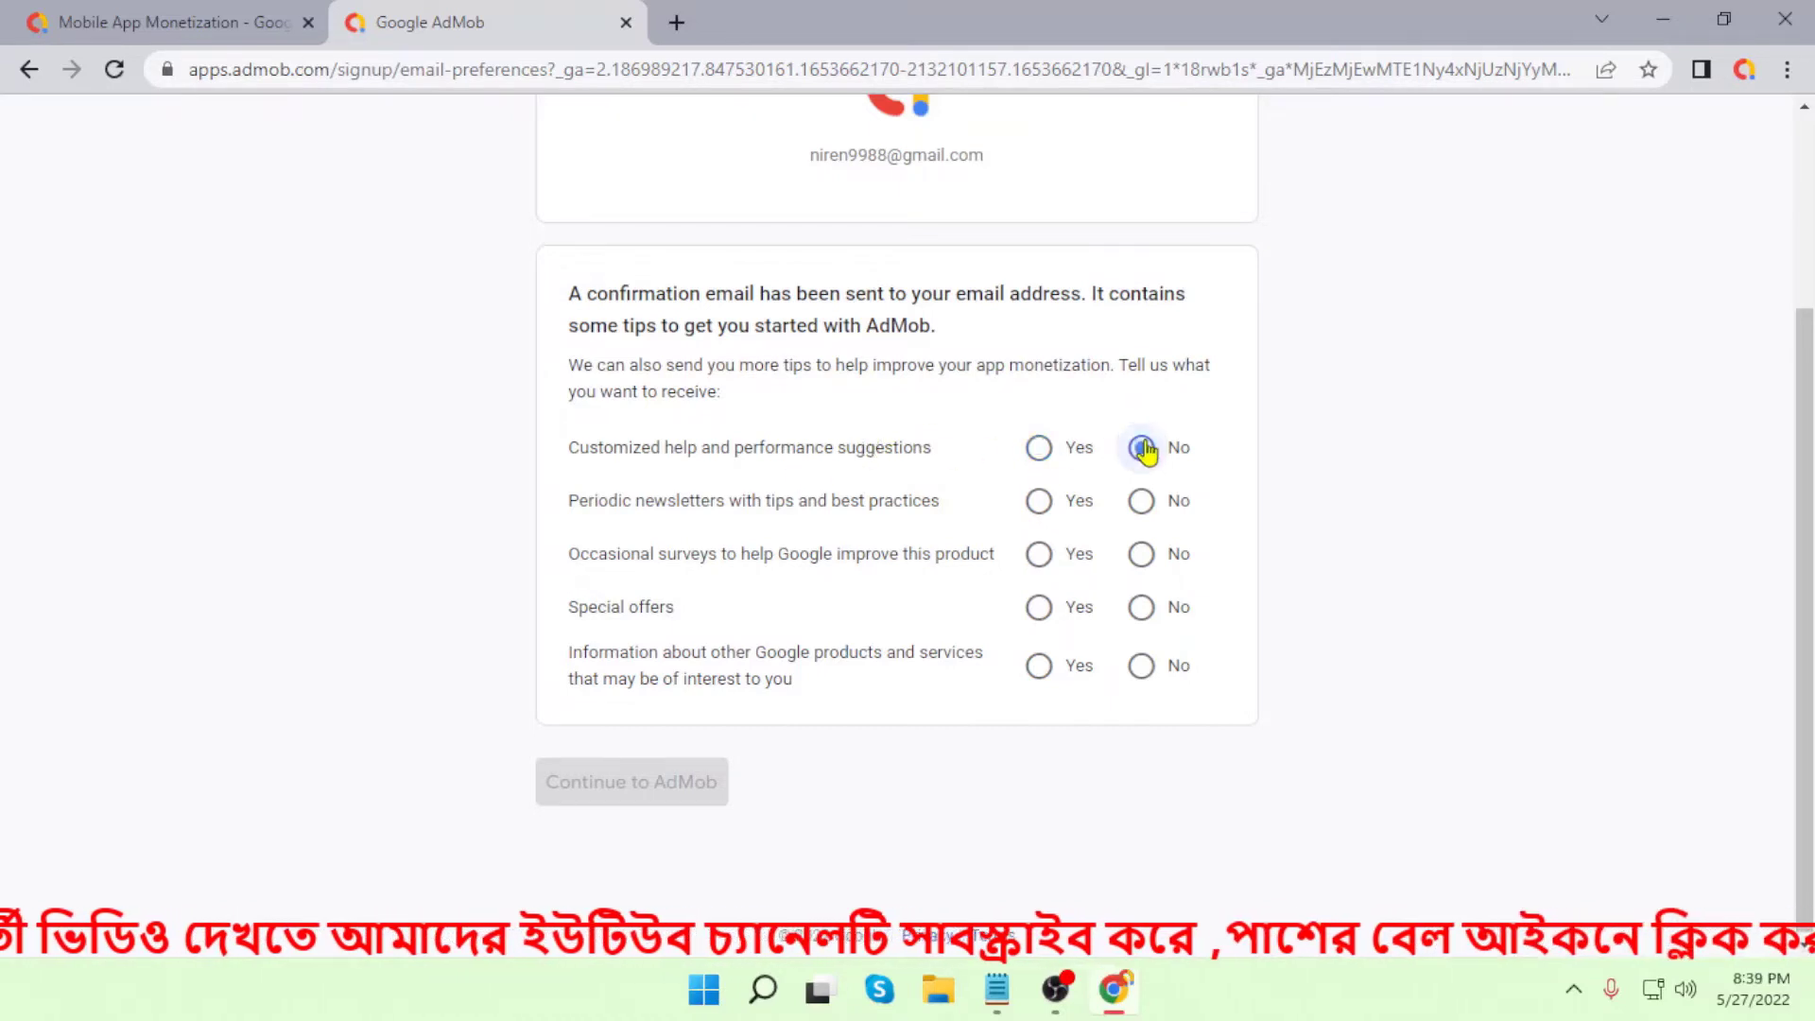
{"action": "left_click", "coordinate": [1038, 449]}
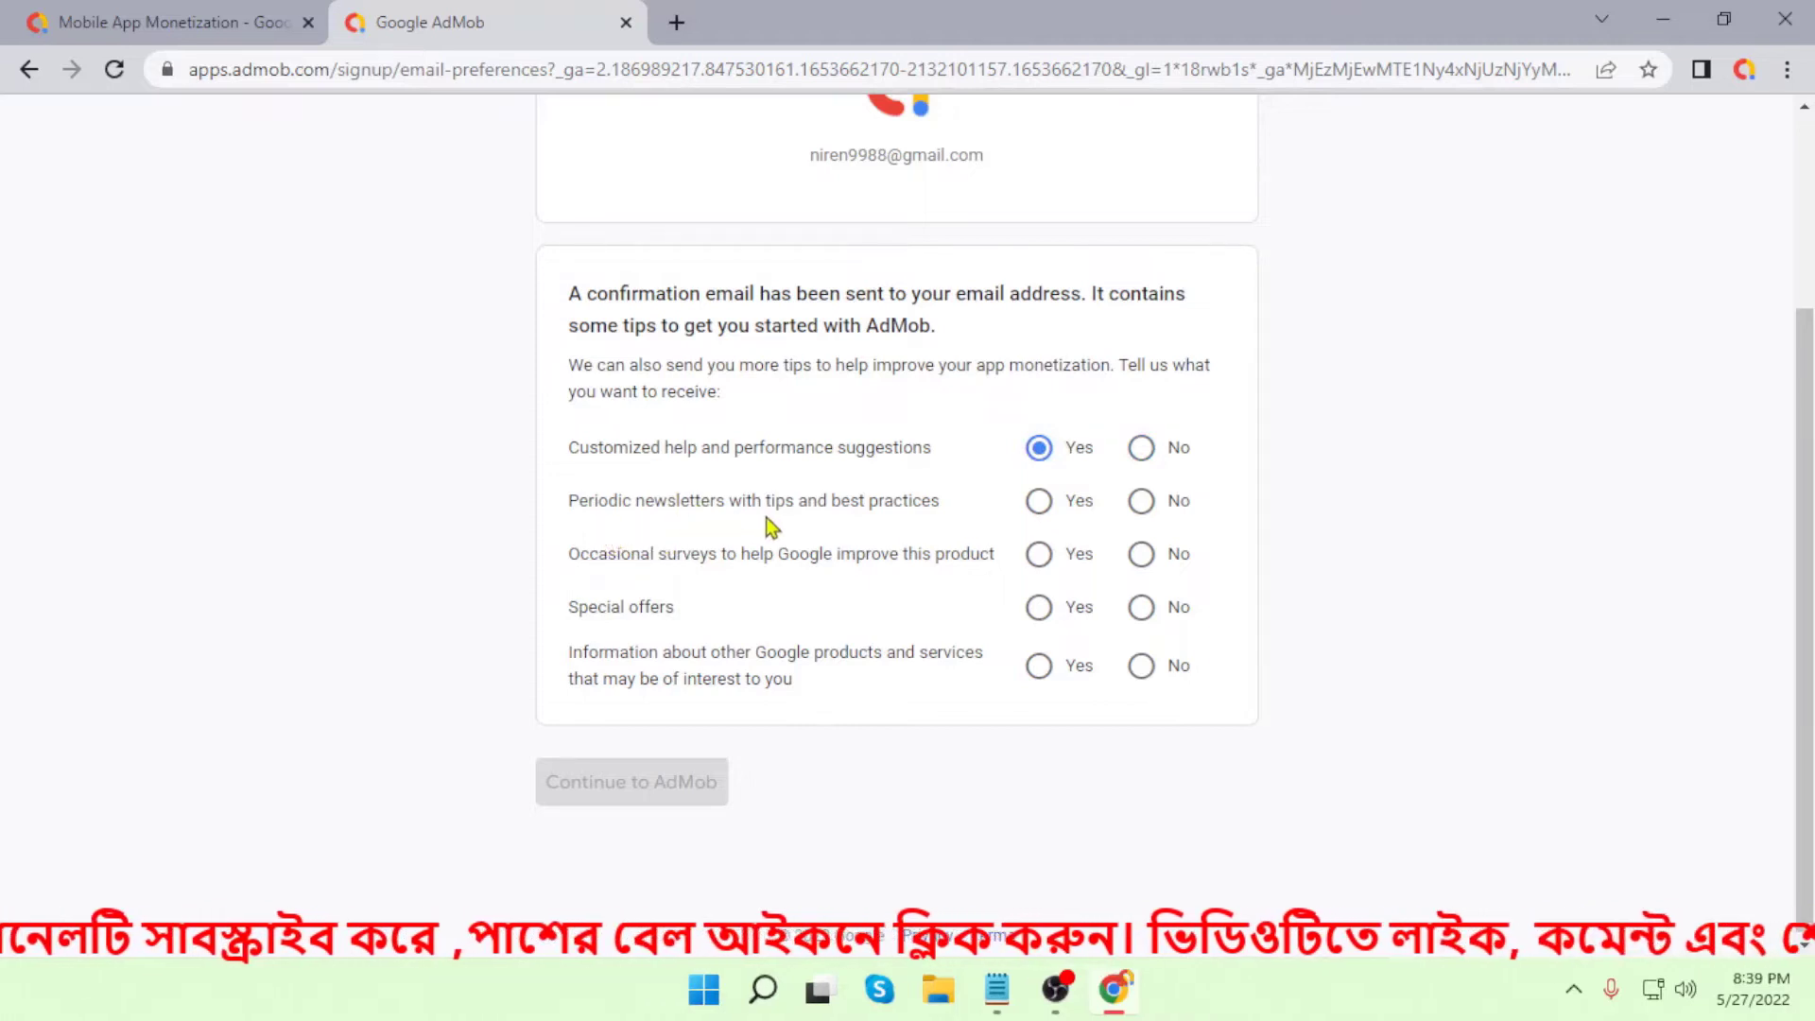
{"action": "left_click", "coordinate": [1039, 501]}
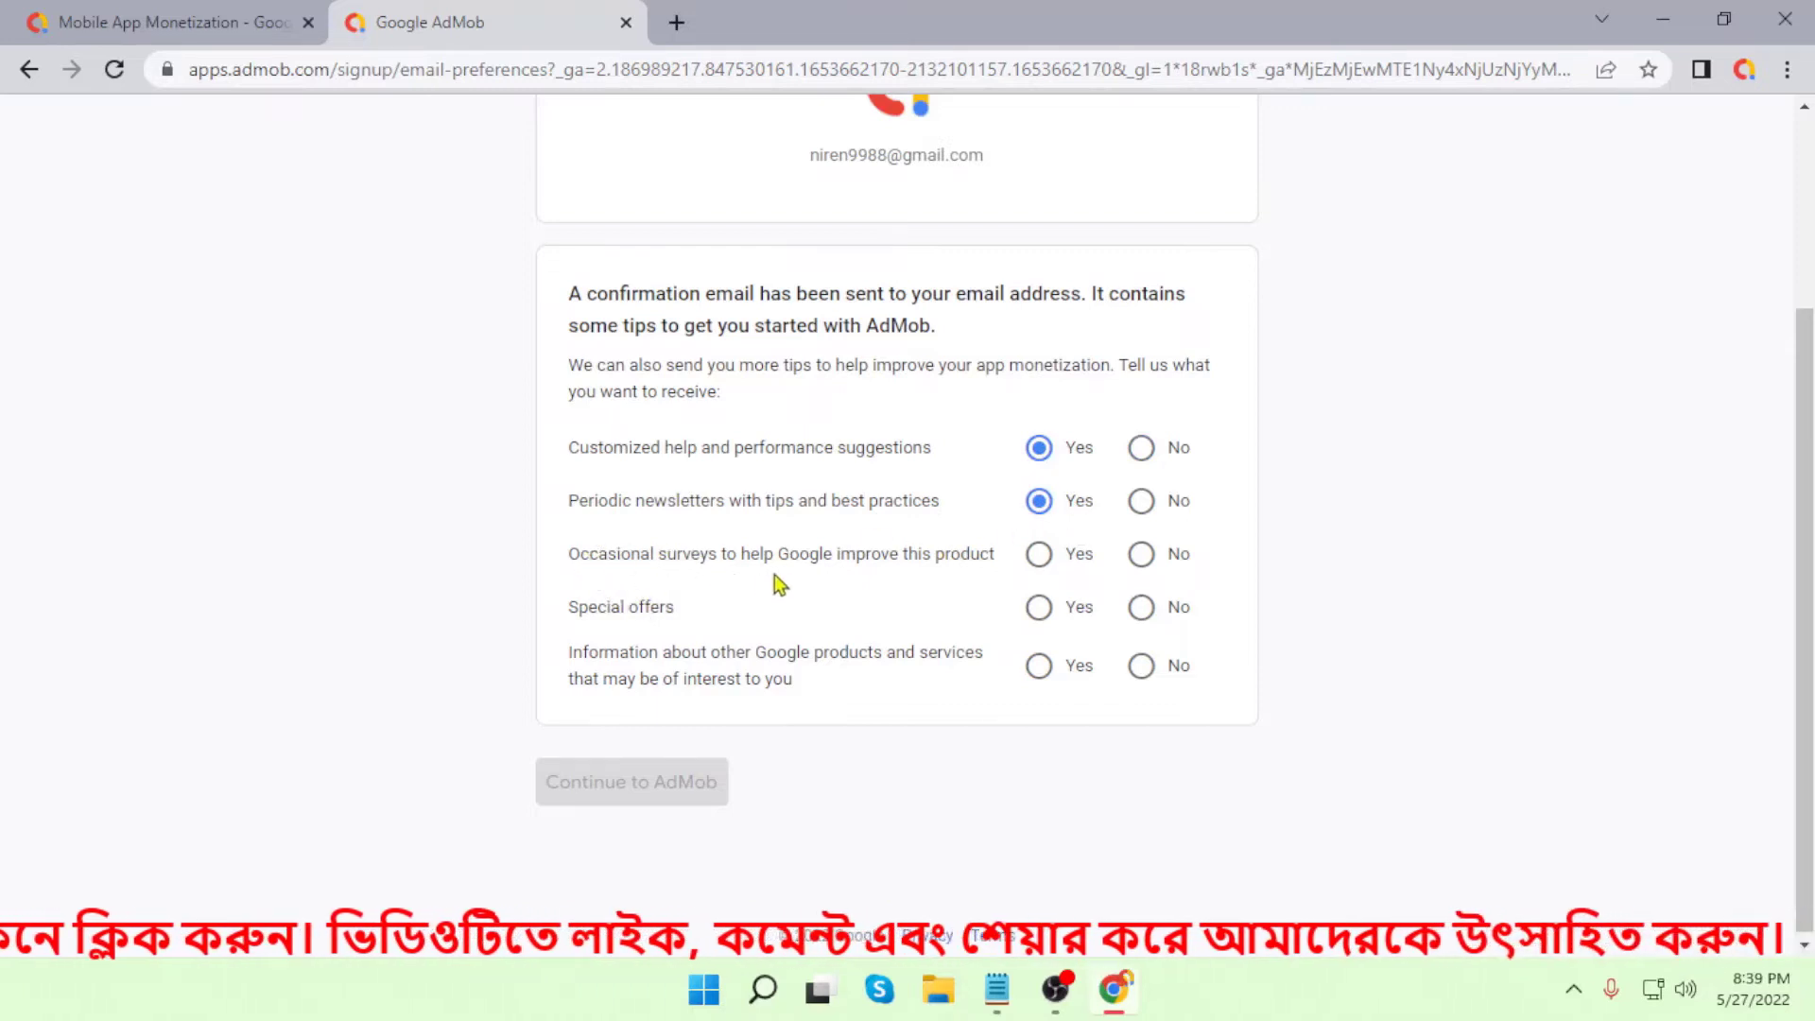
{"action": "left_click", "coordinate": [1039, 554]}
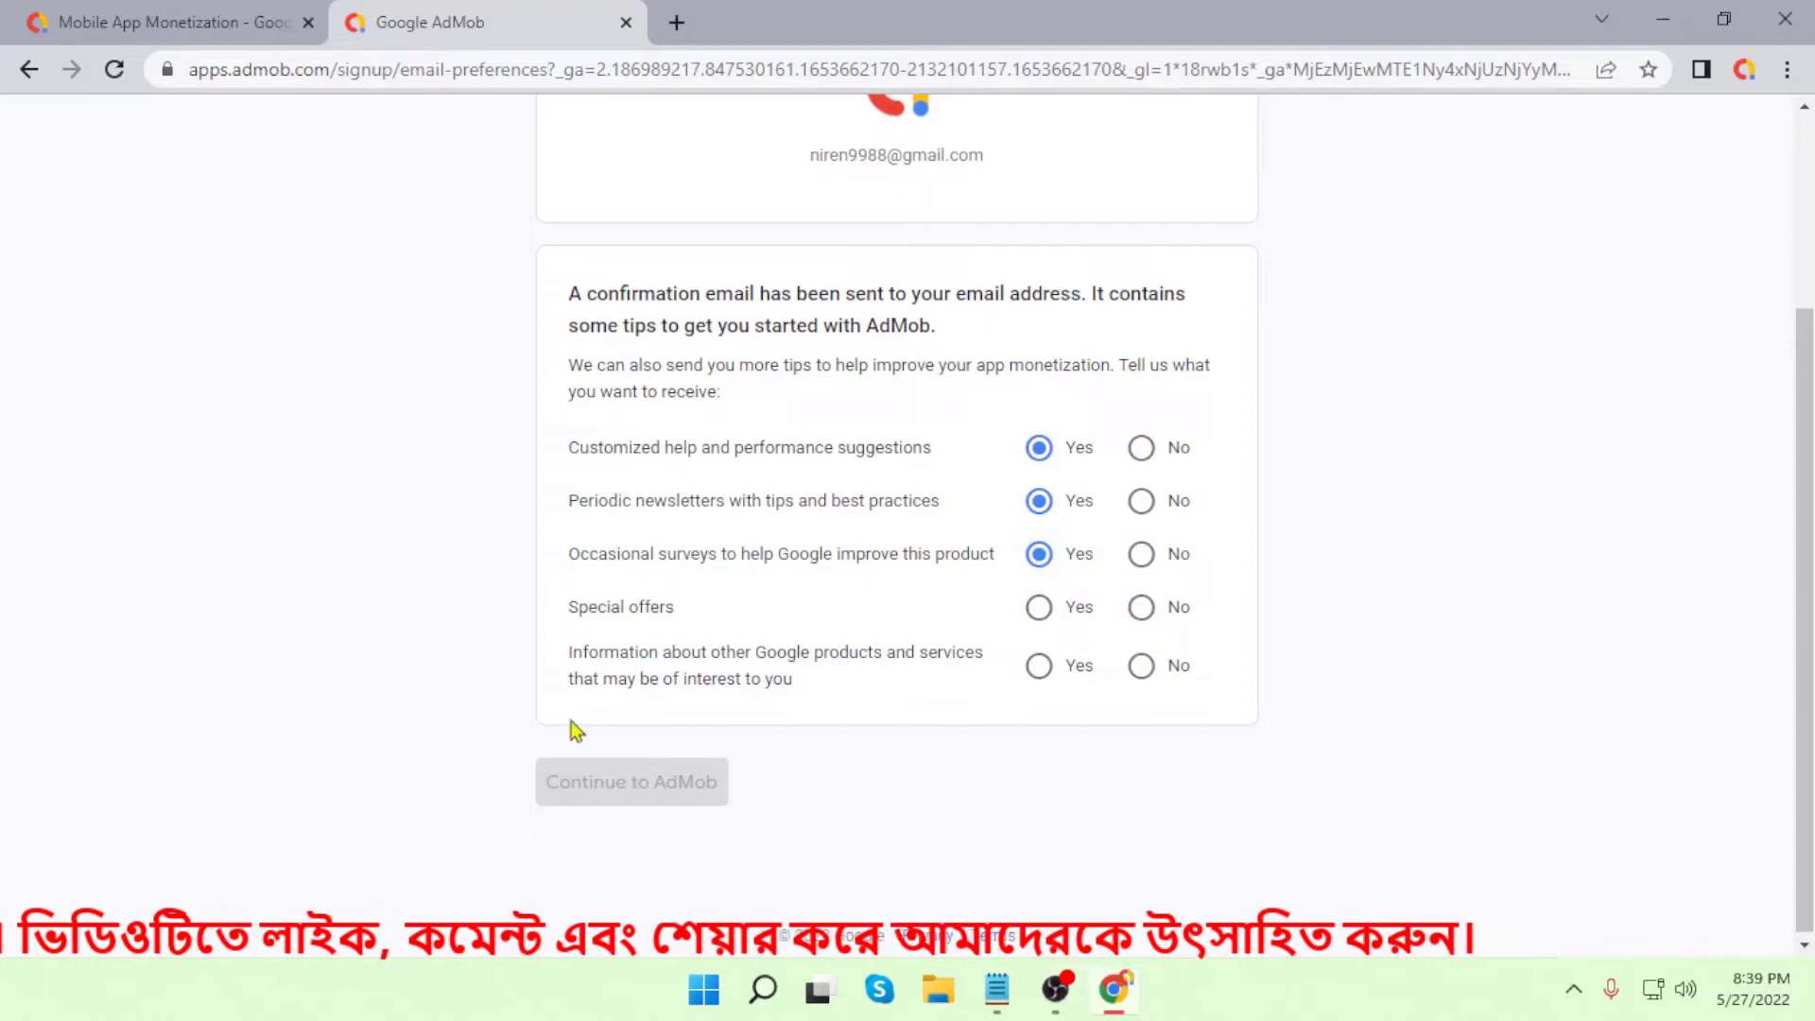
{"action": "left_click", "coordinate": [1038, 608]}
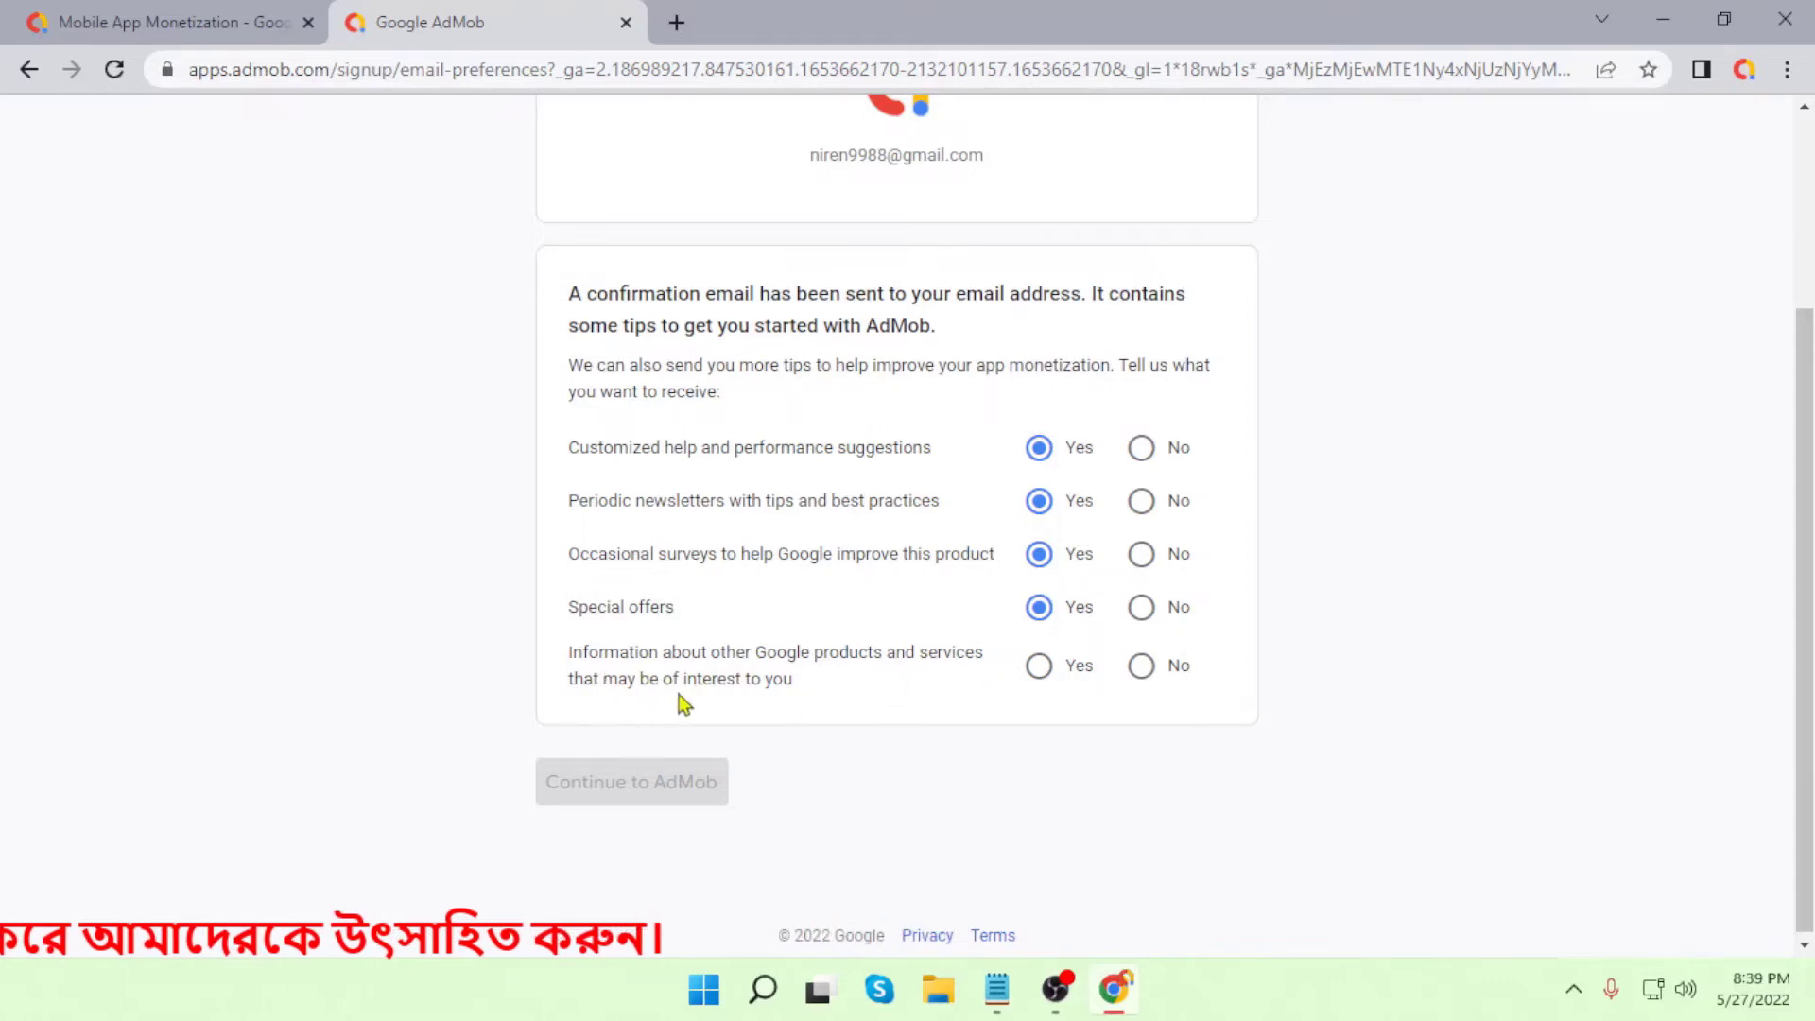
{"action": "left_click", "coordinate": [1041, 669]}
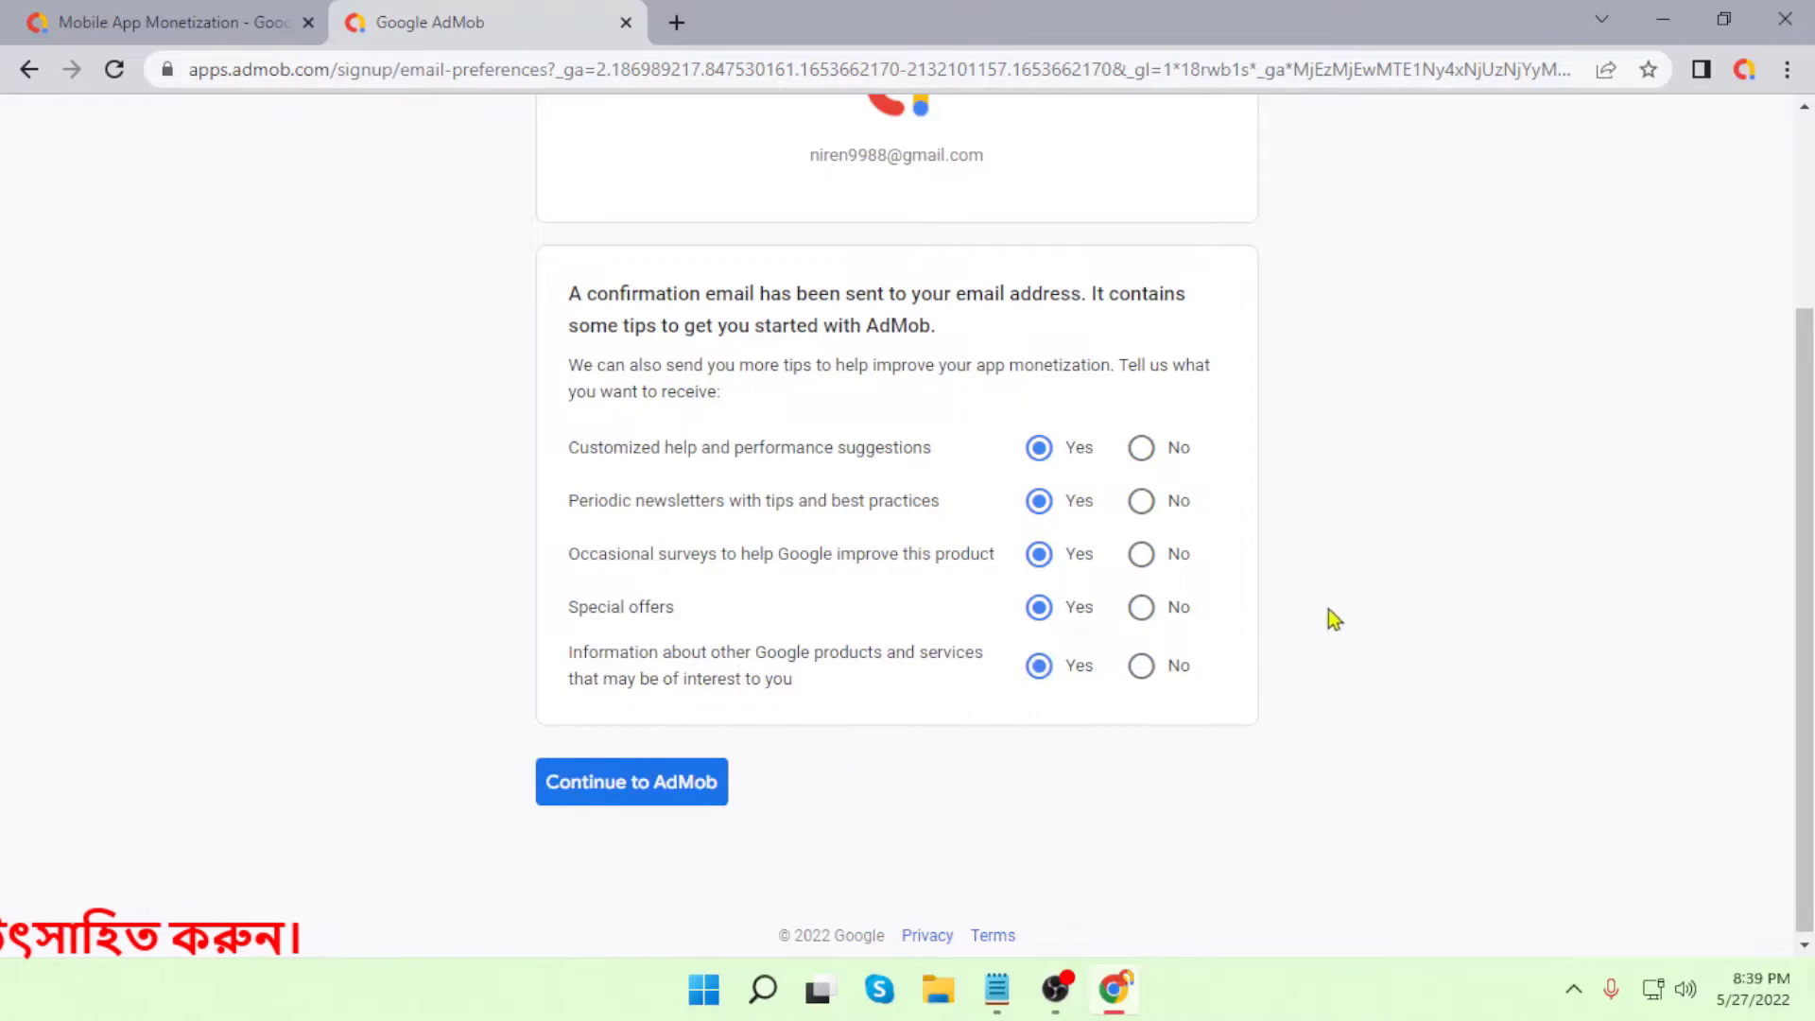
{"action": "scroll", "coordinate": [1302, 599], "scroll_direction": "up", "scroll_amount": 3}
{"action": "scroll", "coordinate": [1302, 598], "scroll_direction": "down", "scroll_amount": 3}
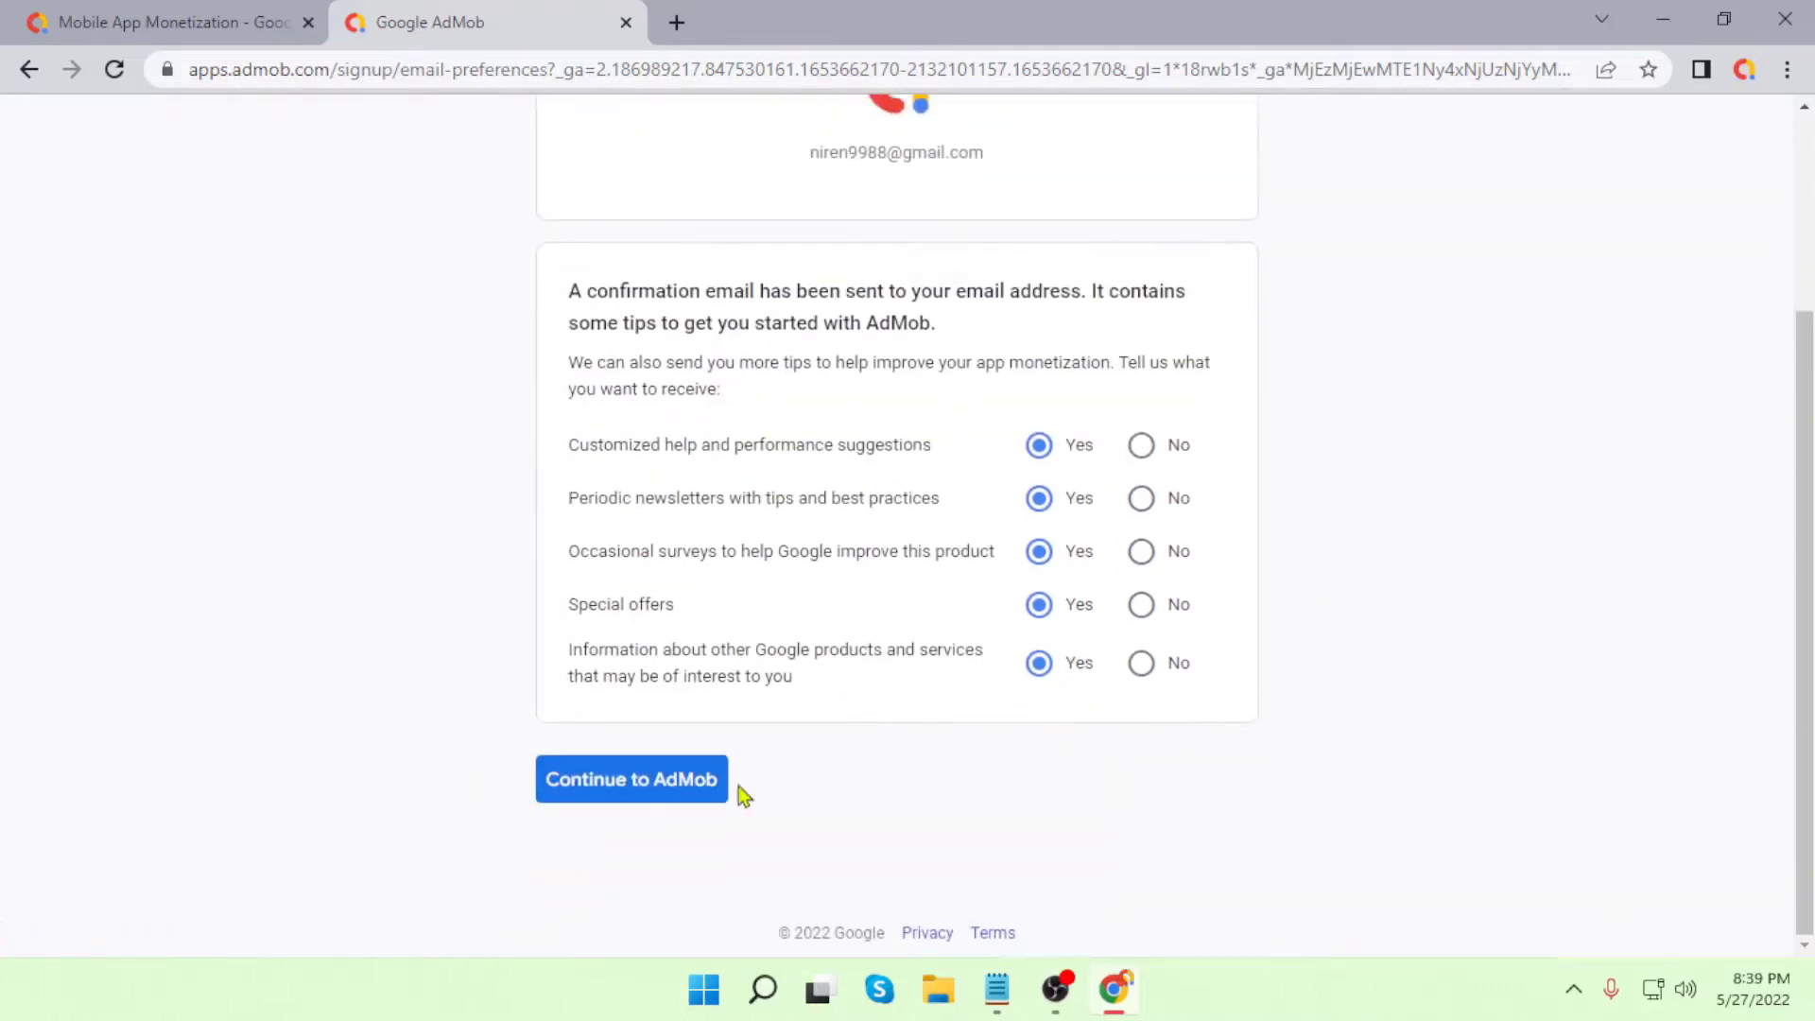
{"action": "left_click", "coordinate": [637, 781]}
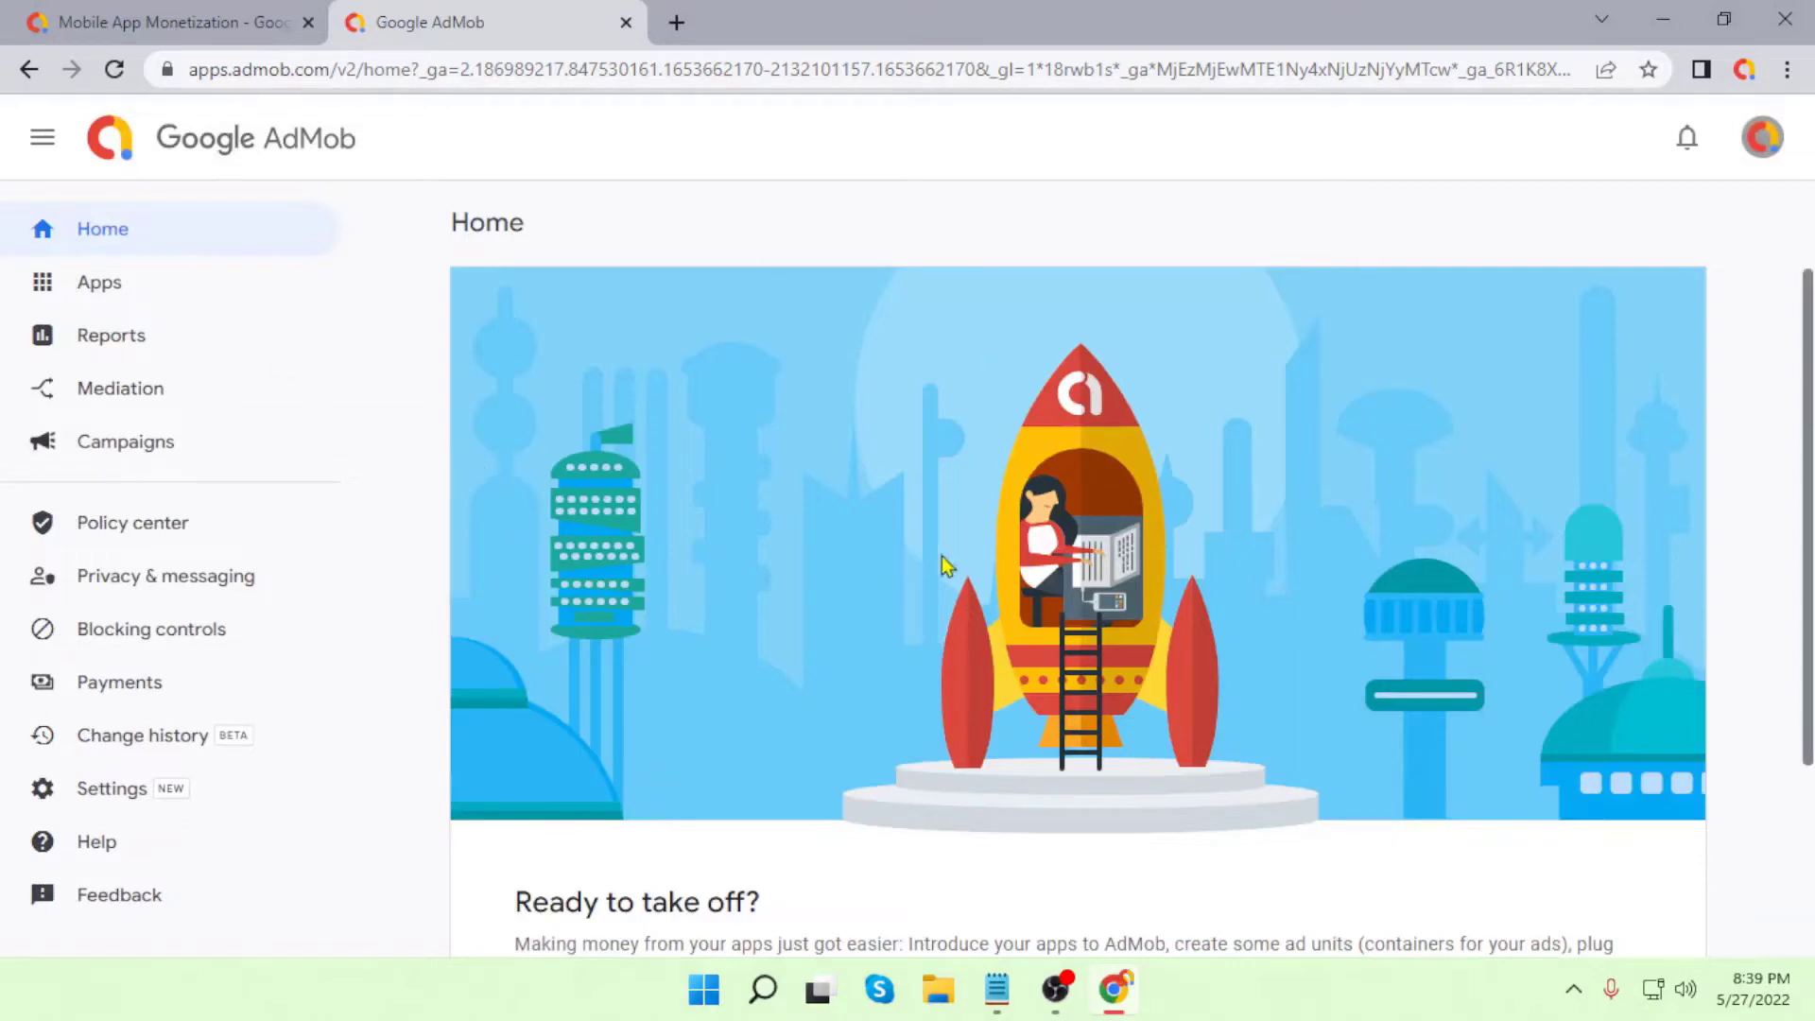
Step: Start setting up a new Android app that is not listed on a supported app store and proceed to its details
{"action": "scroll", "coordinate": [689, 587], "scroll_direction": "down", "scroll_amount": 3}
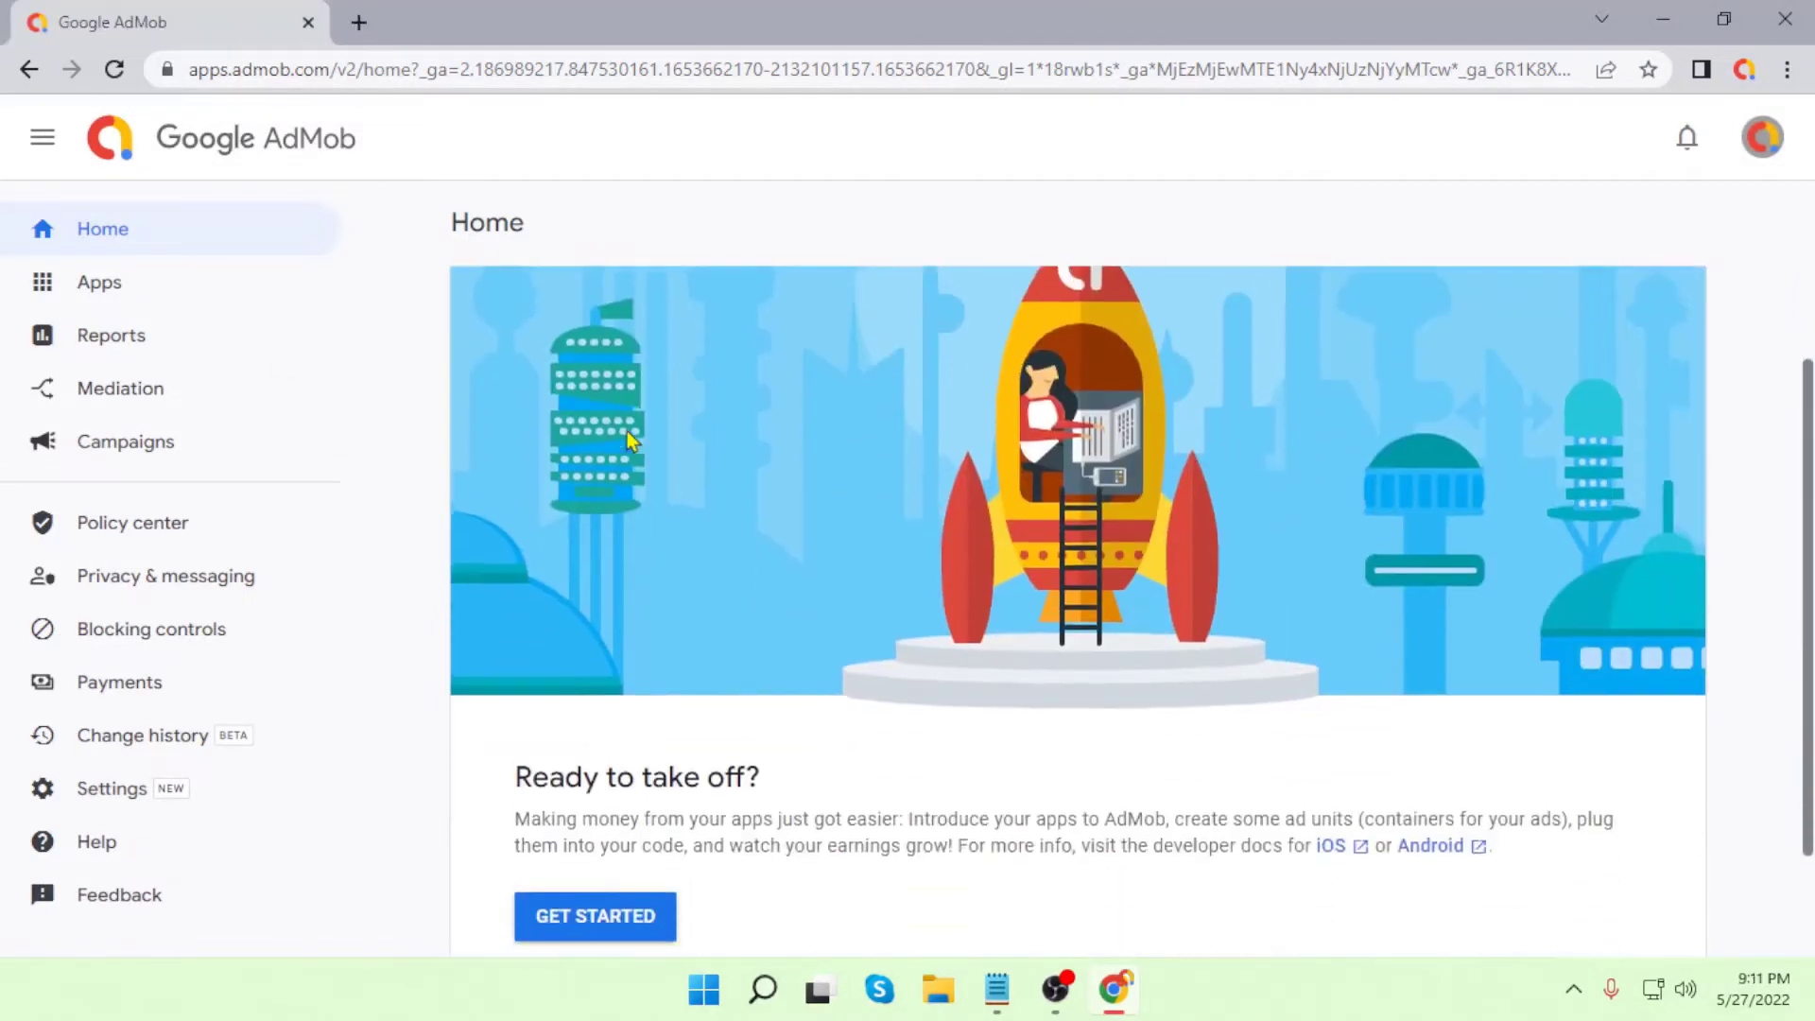
{"action": "scroll", "coordinate": [510, 620], "scroll_direction": "down", "scroll_amount": 2}
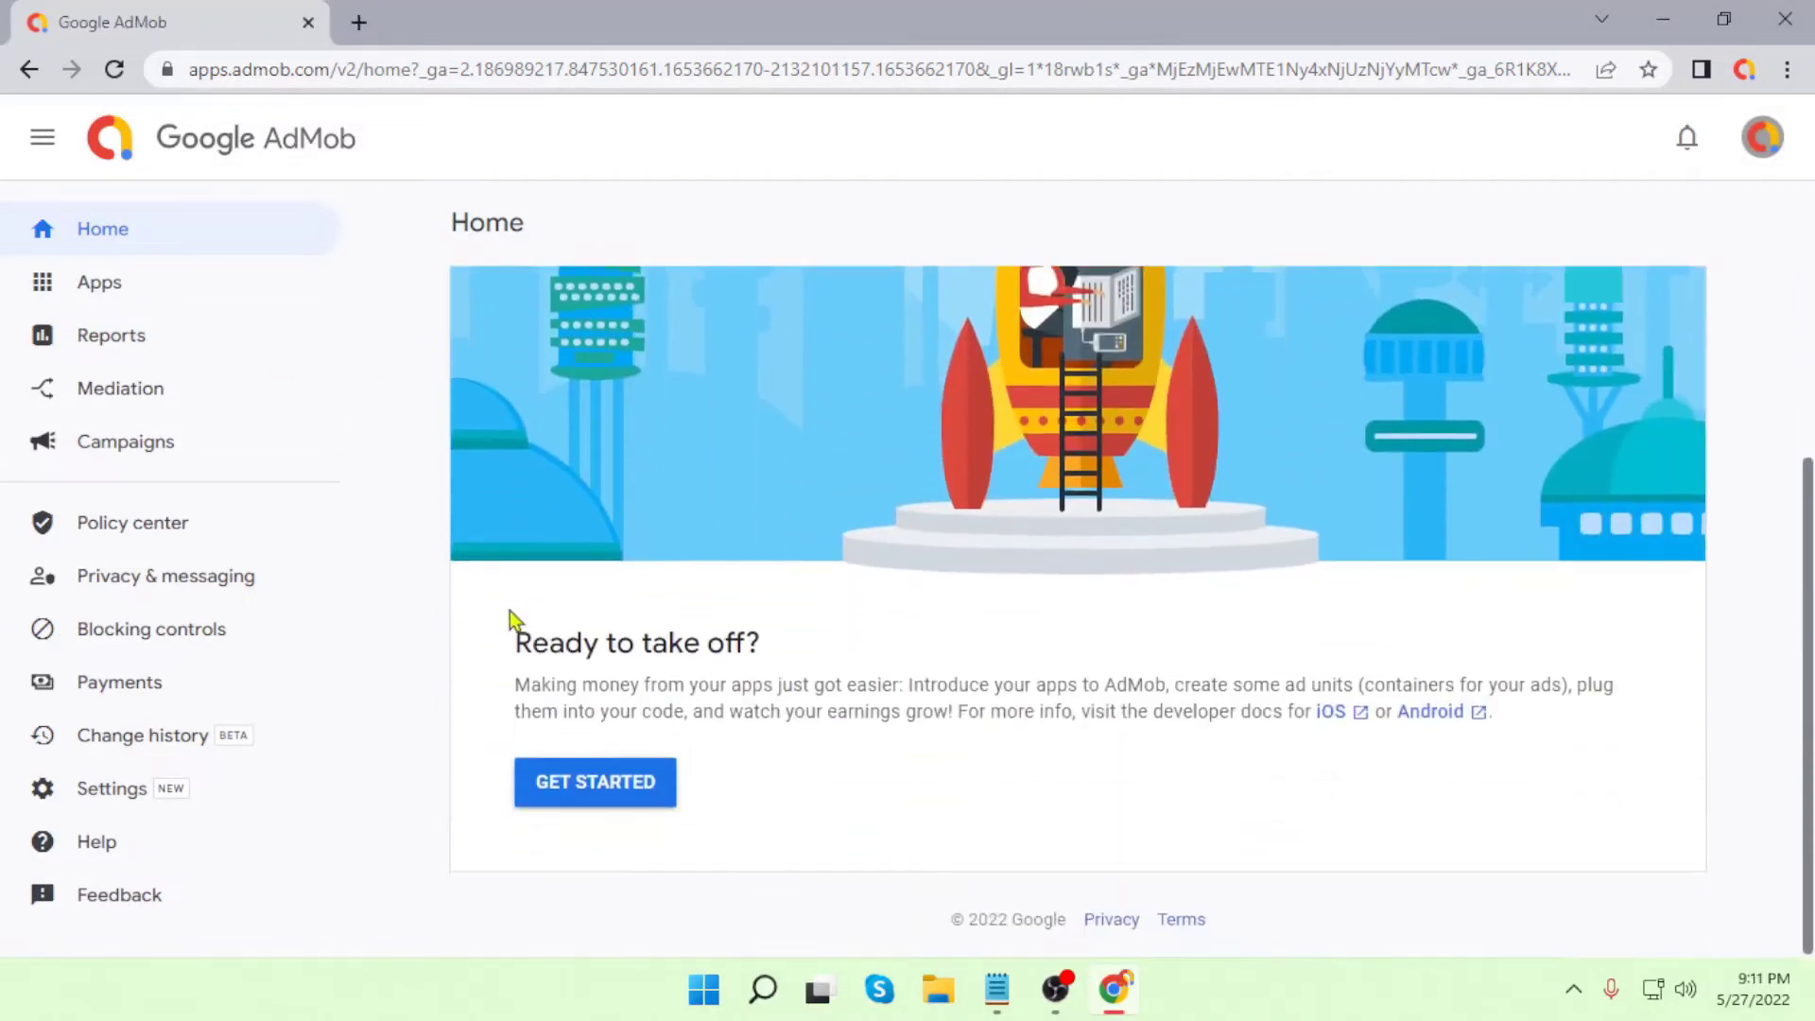
{"action": "left_click", "coordinate": [599, 800]}
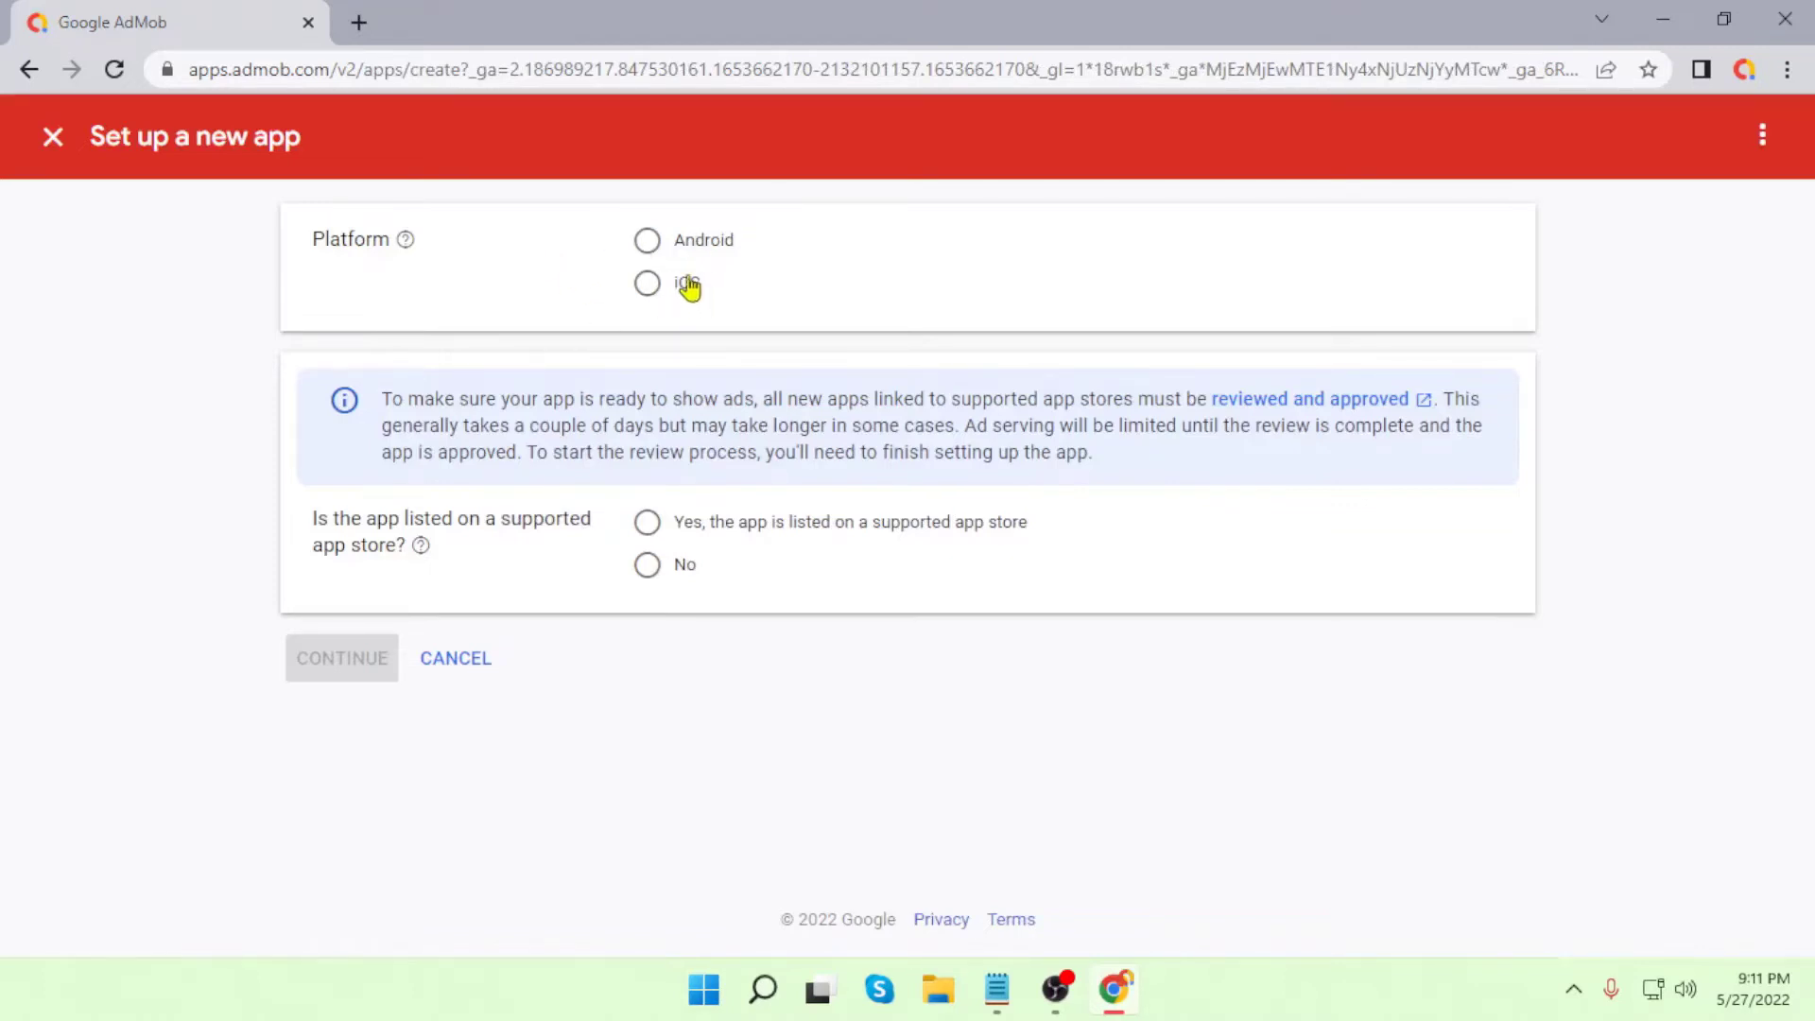
{"action": "left_click", "coordinate": [646, 249]}
{"action": "left_click", "coordinate": [647, 565]}
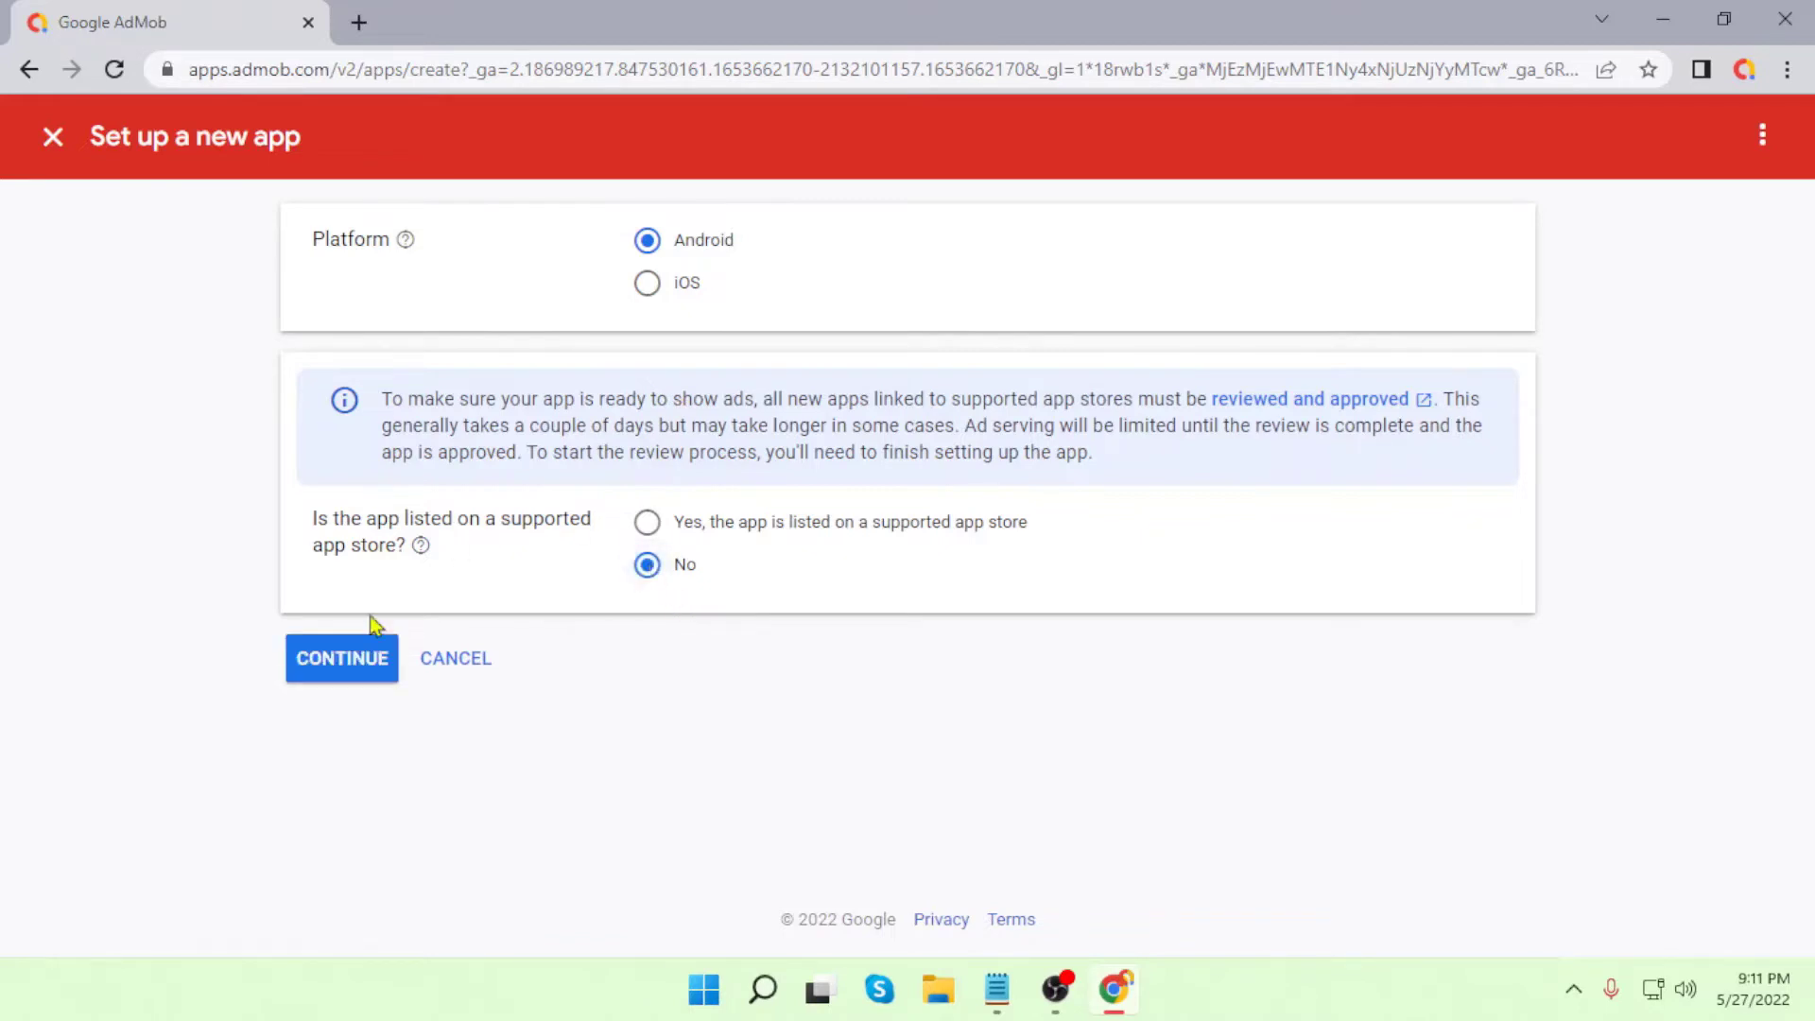
{"action": "left_click", "coordinate": [337, 667]}
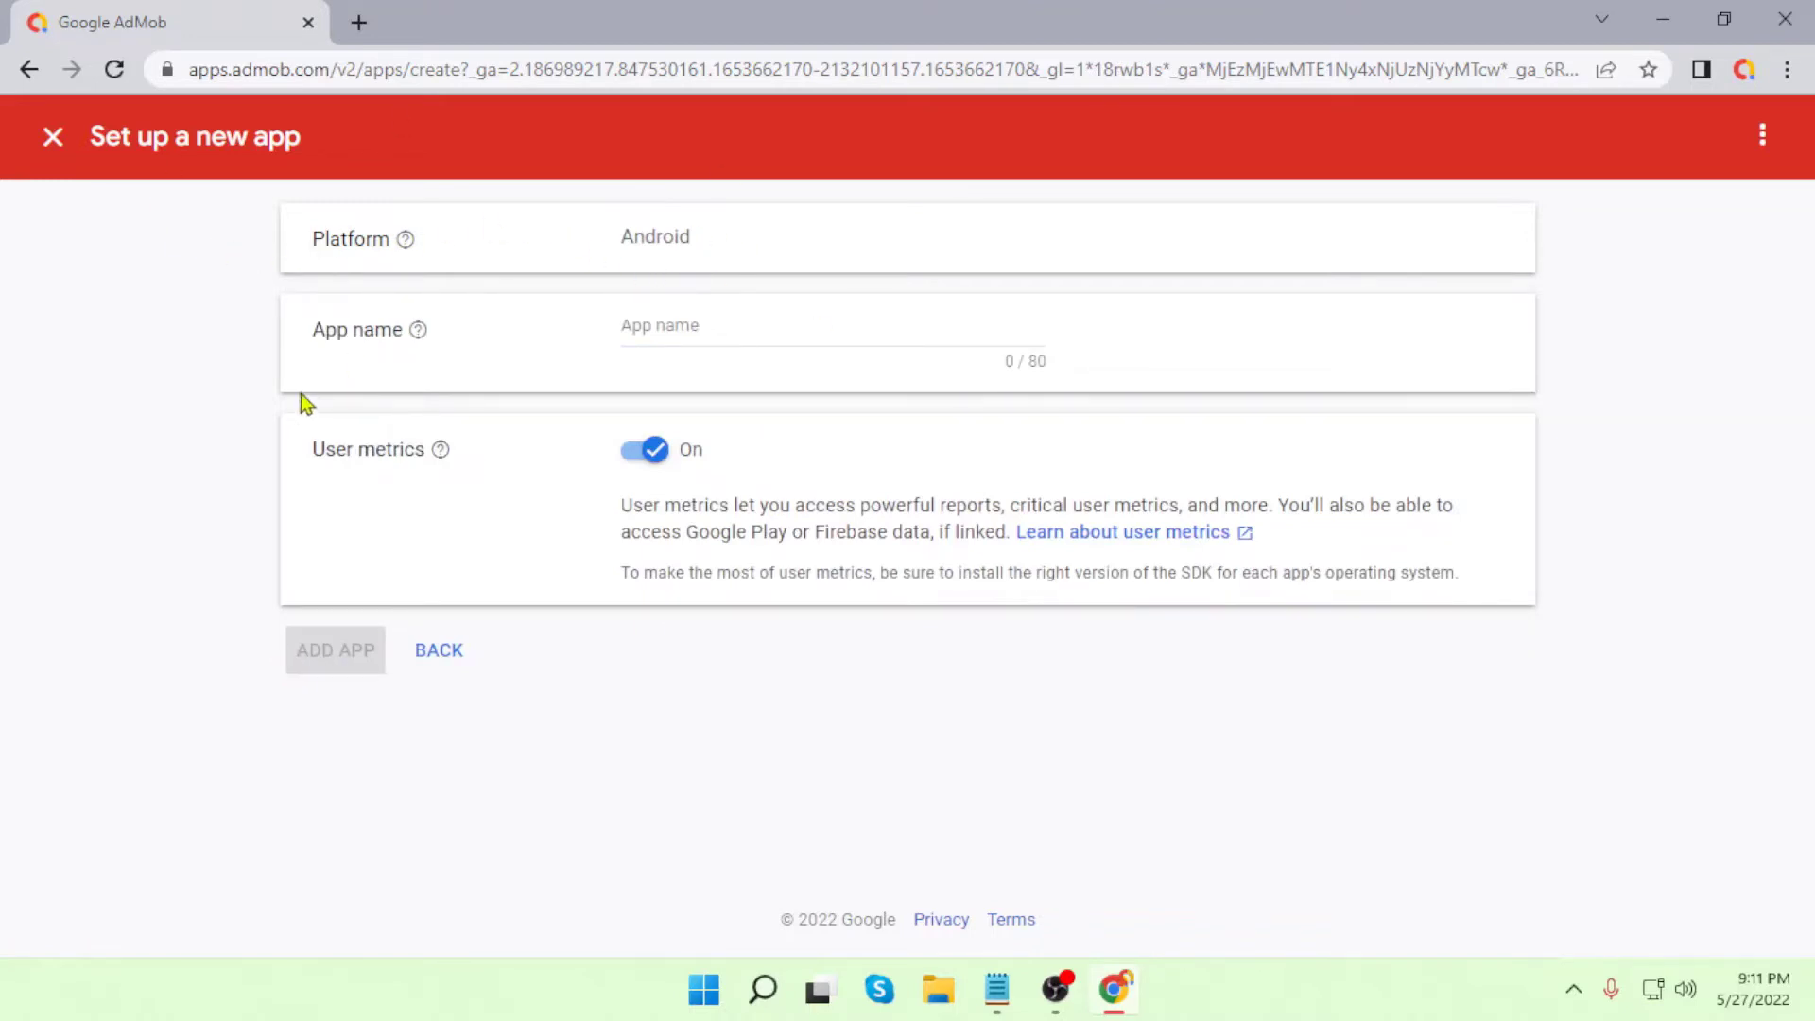
Step: Name the app Zumbla Deluxe King, leave user metrics on, and add it to the account, finishing the setup
{"action": "left_click", "coordinate": [660, 329]}
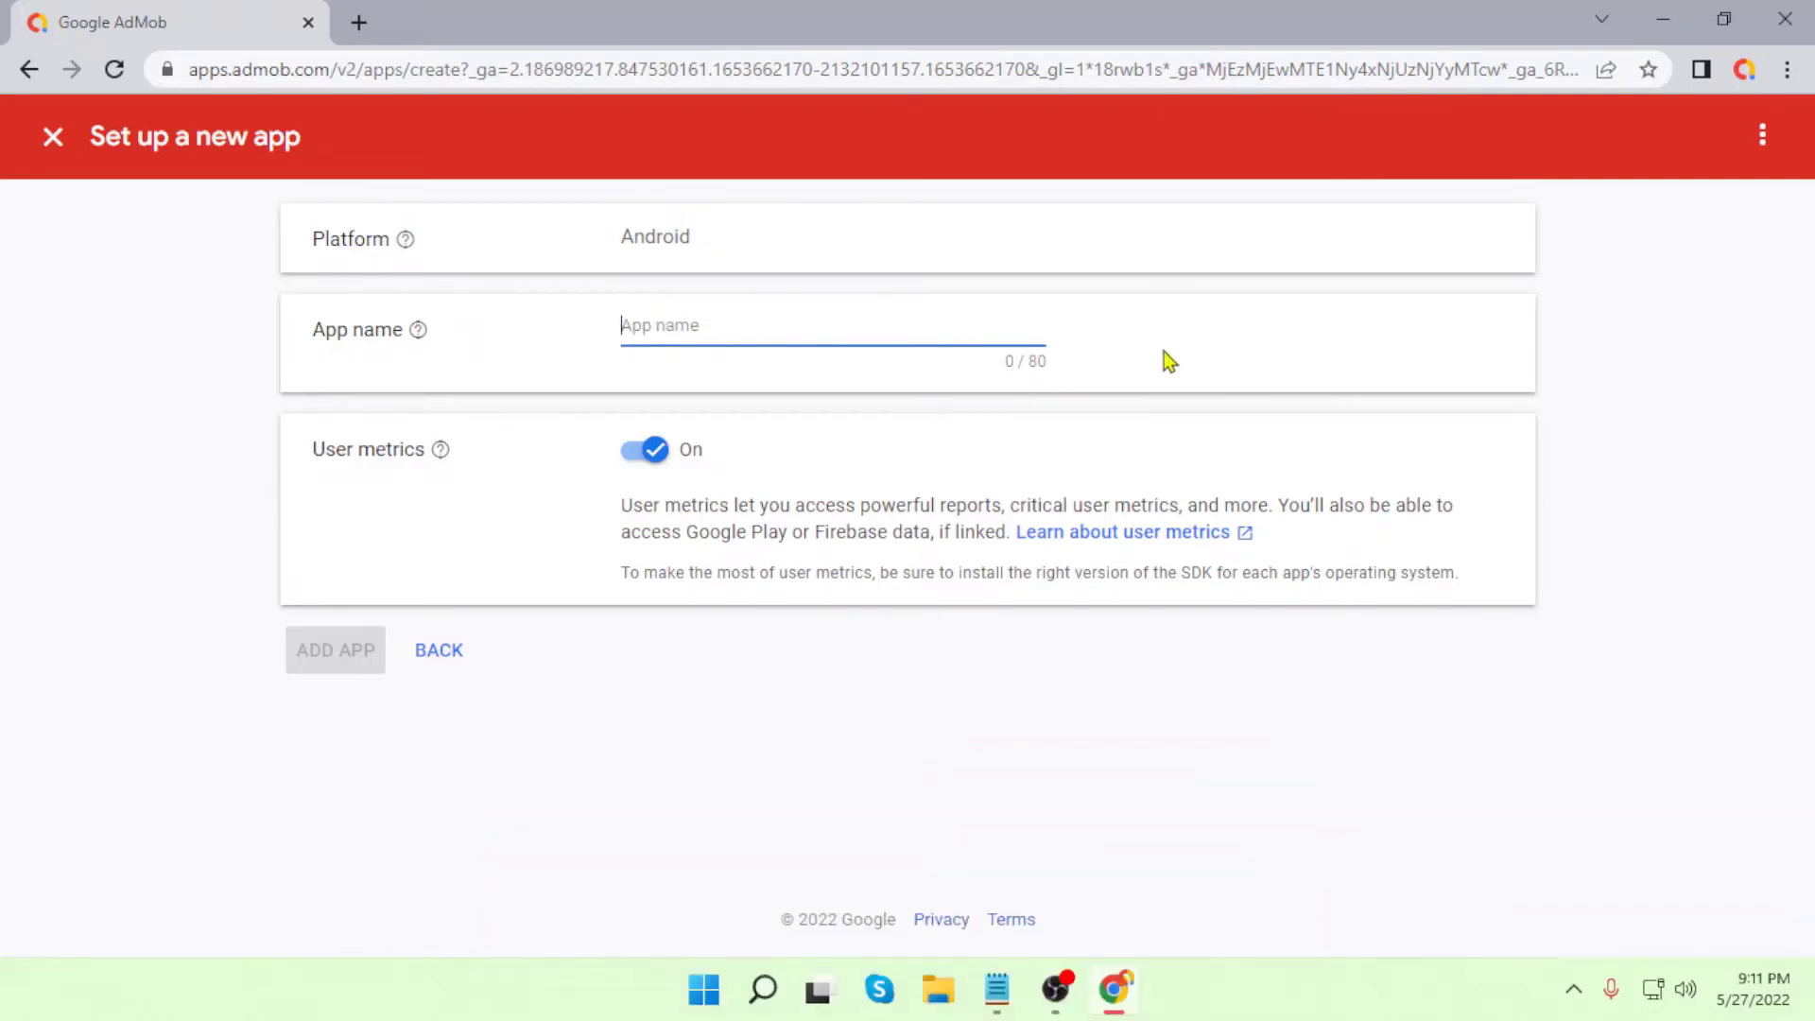
{"action": "type", "text": "Z"}
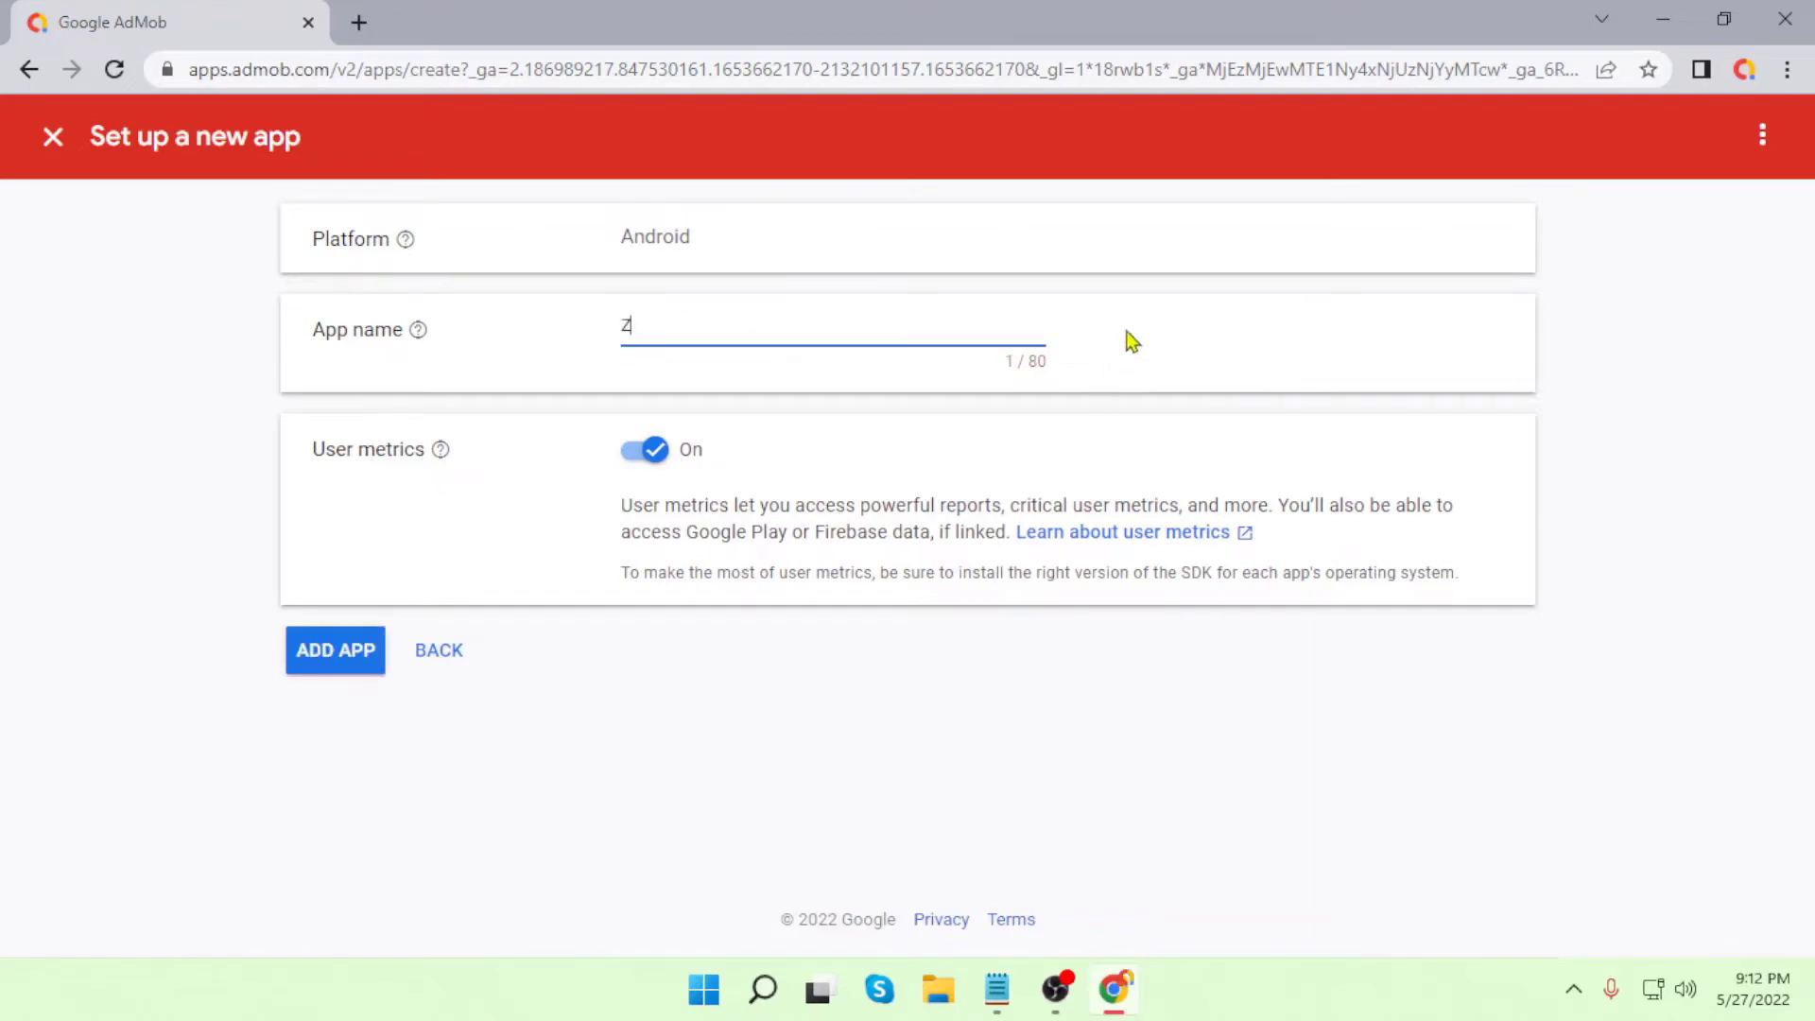
{"action": "key", "text": "BackSpace"}
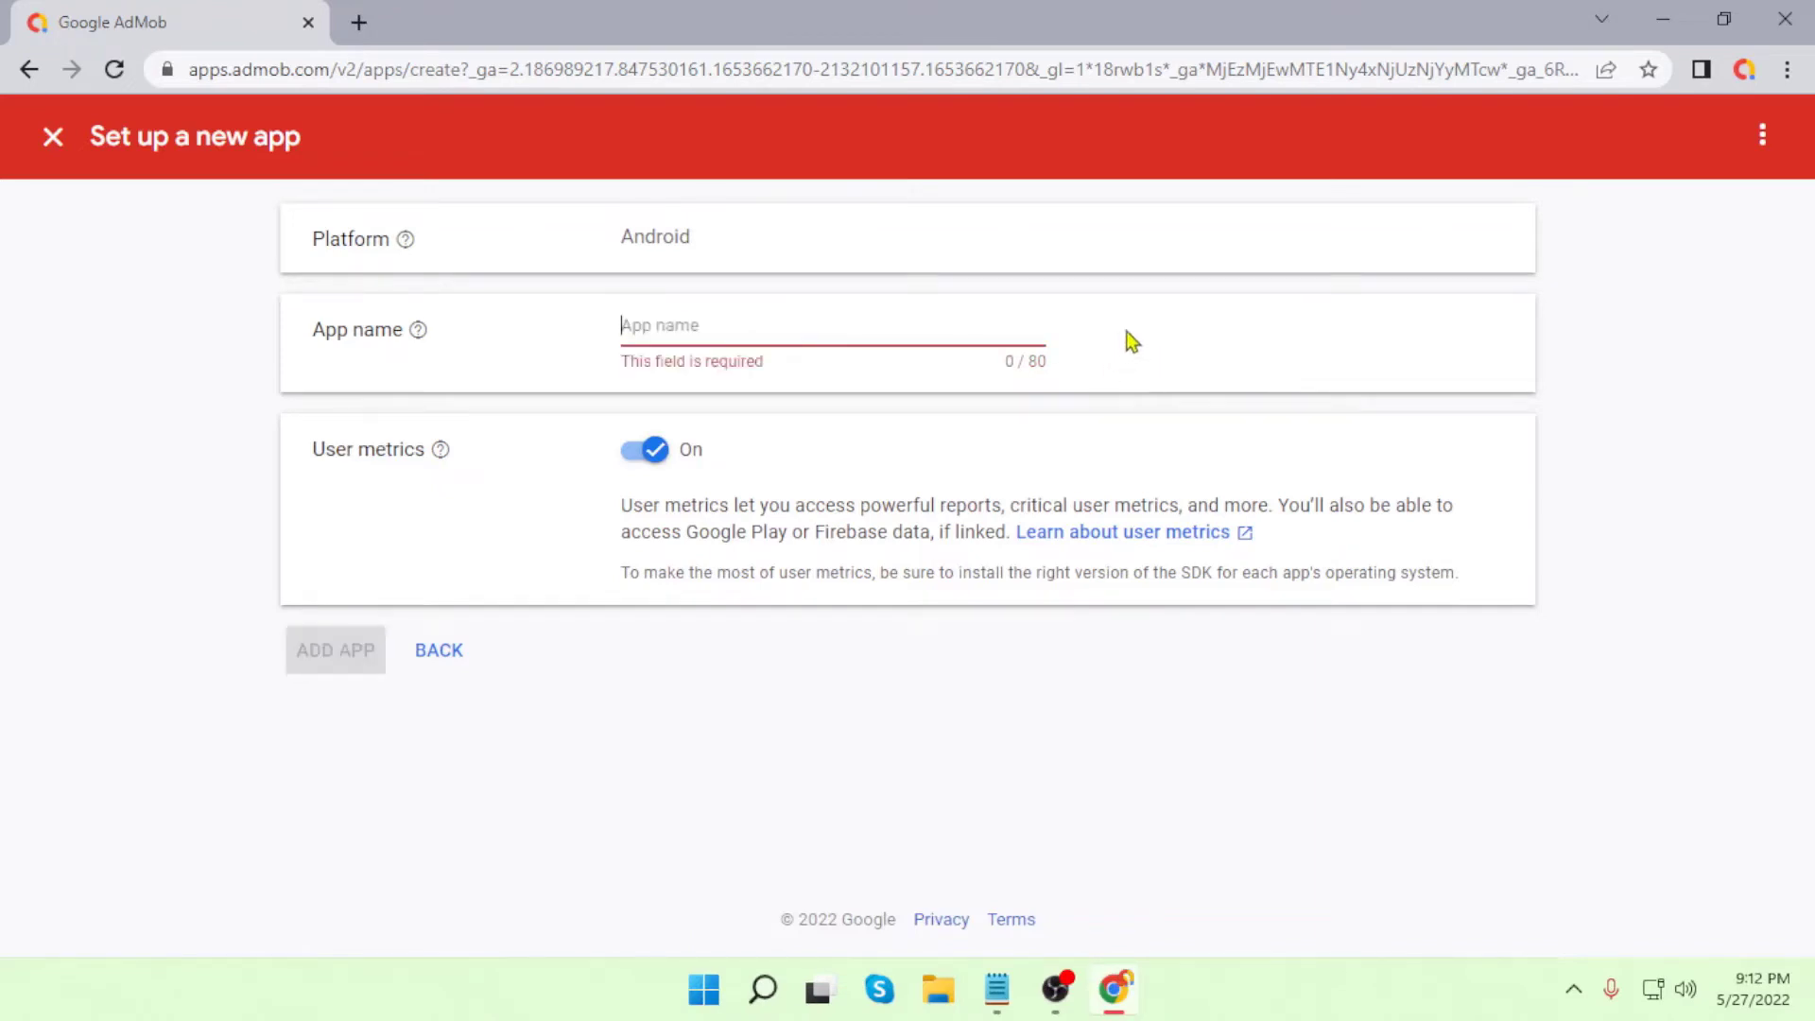
{"action": "type", "text": "Z"}
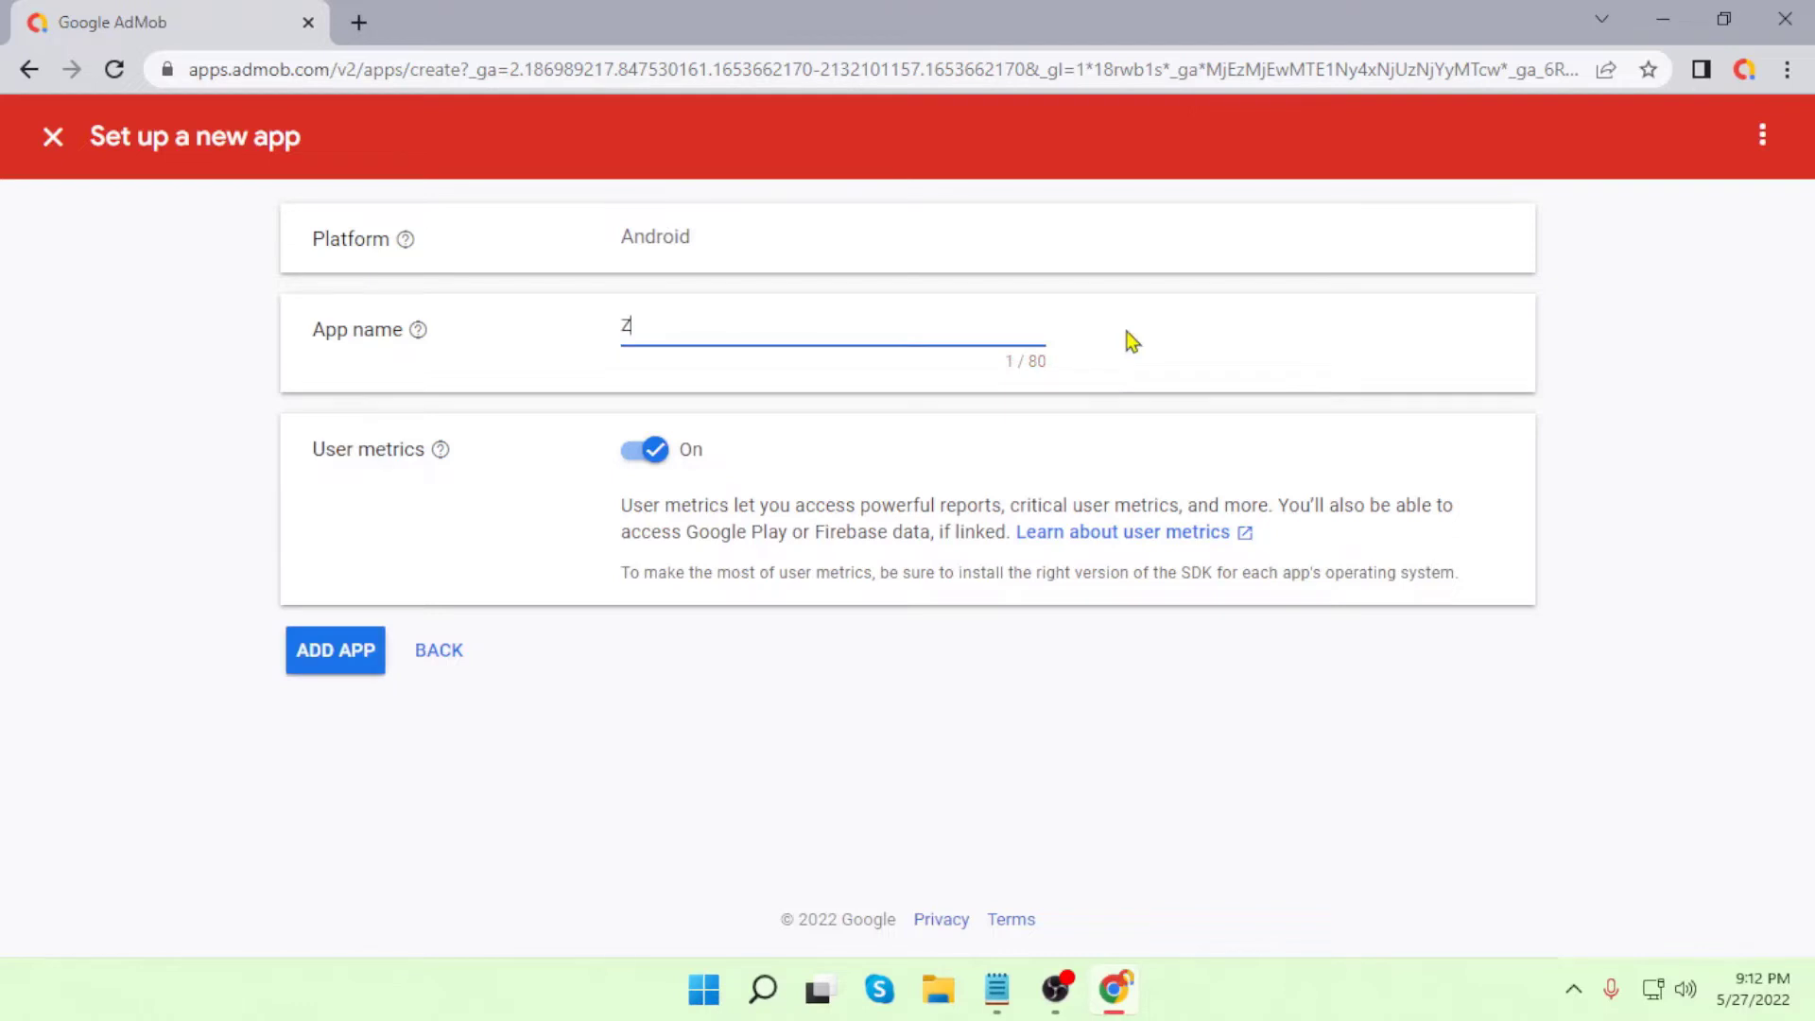
{"action": "type", "text": "umbla Deluxe King"}
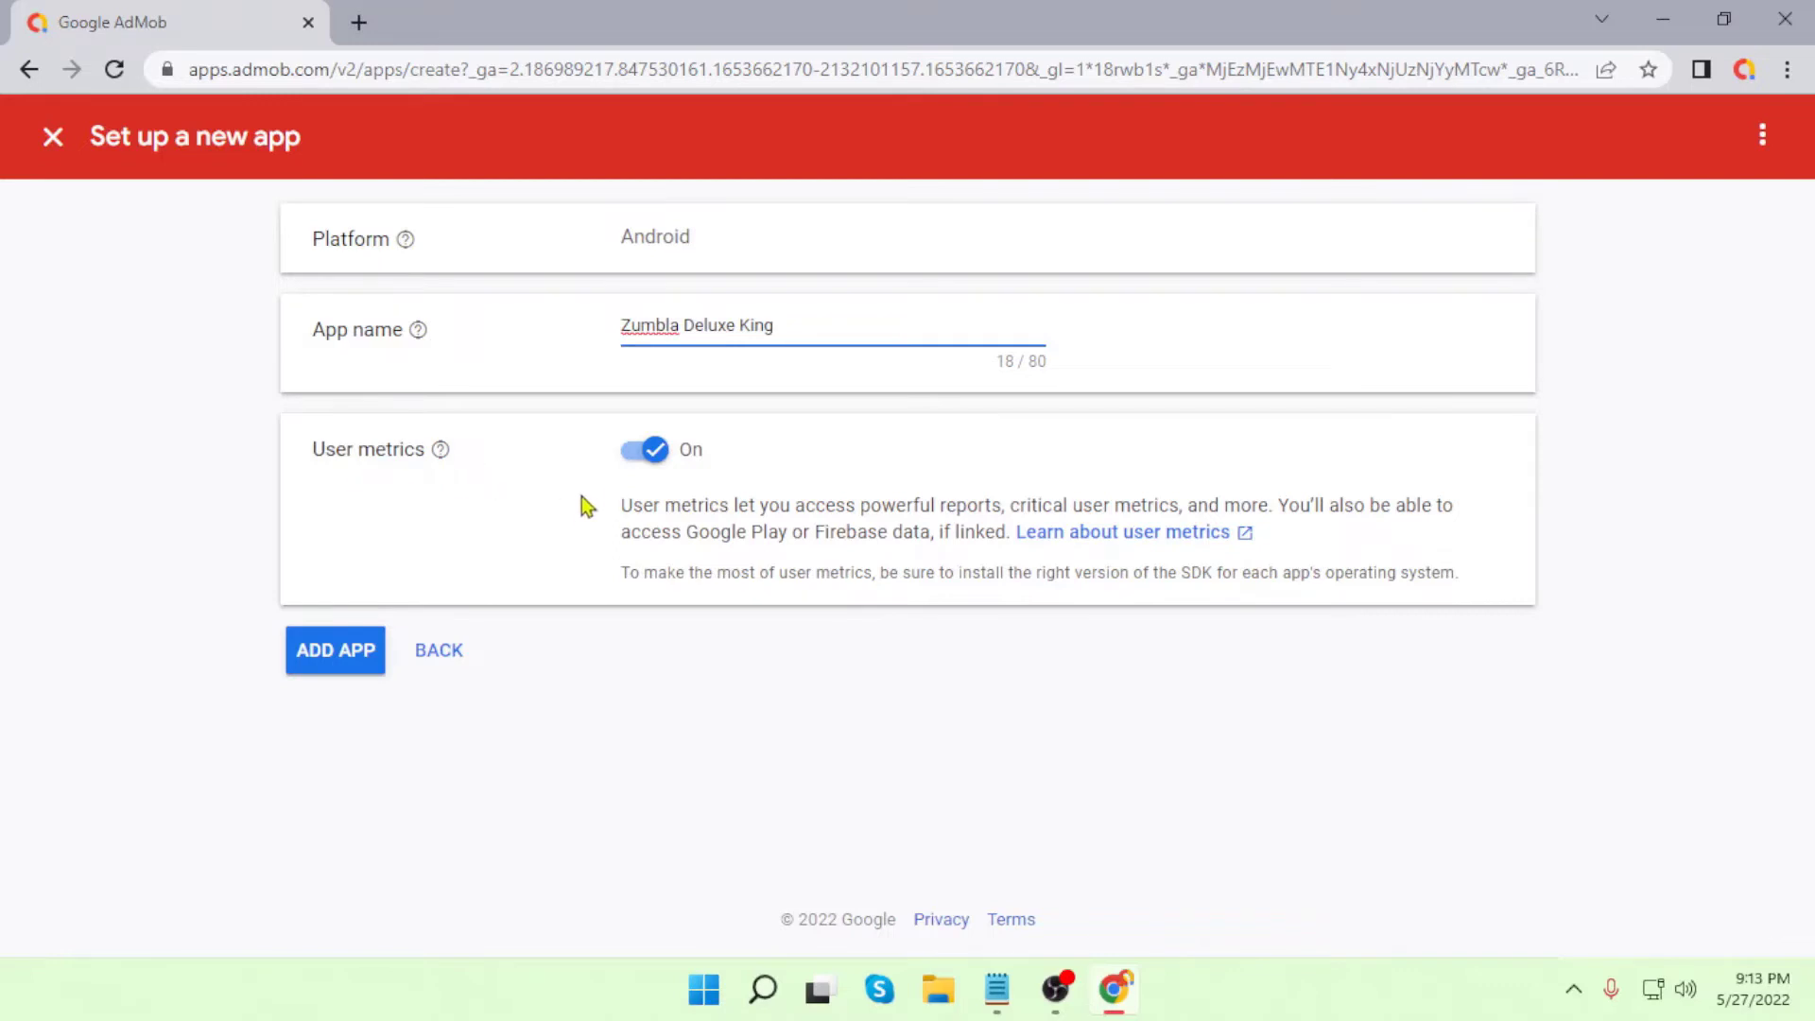
{"action": "left_click", "coordinate": [345, 662]}
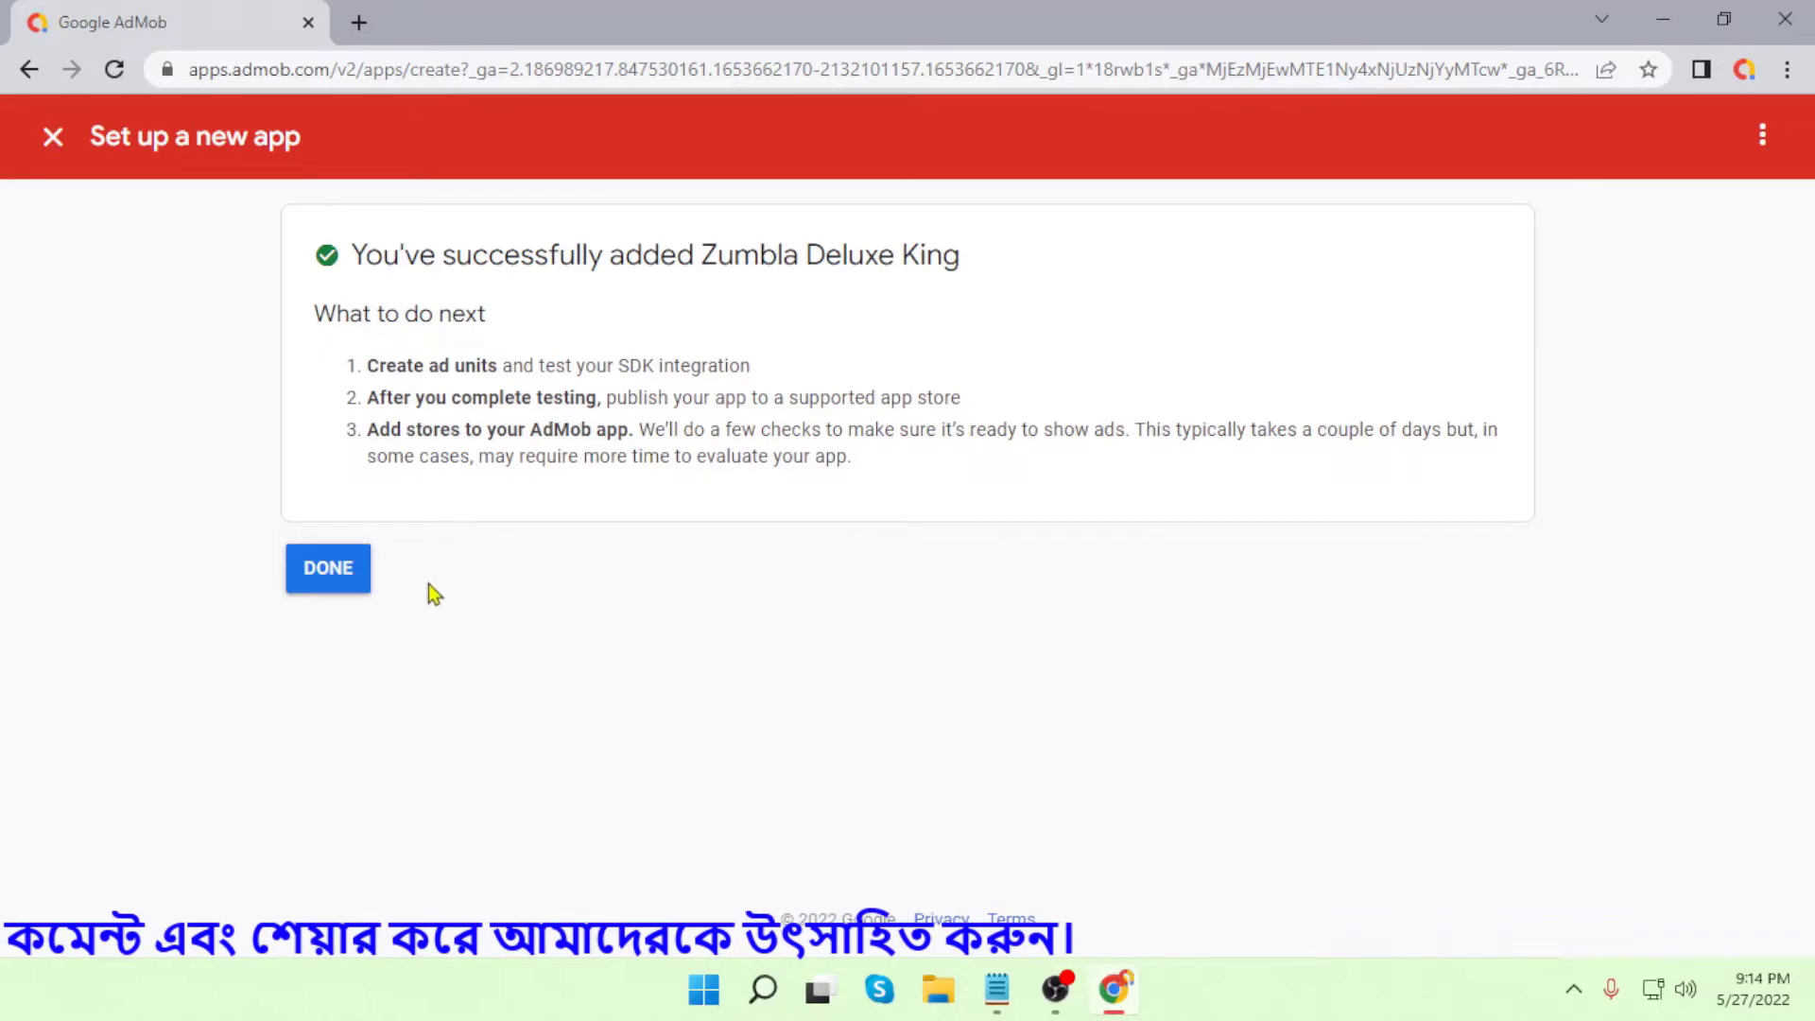
{"action": "left_click", "coordinate": [327, 571]}
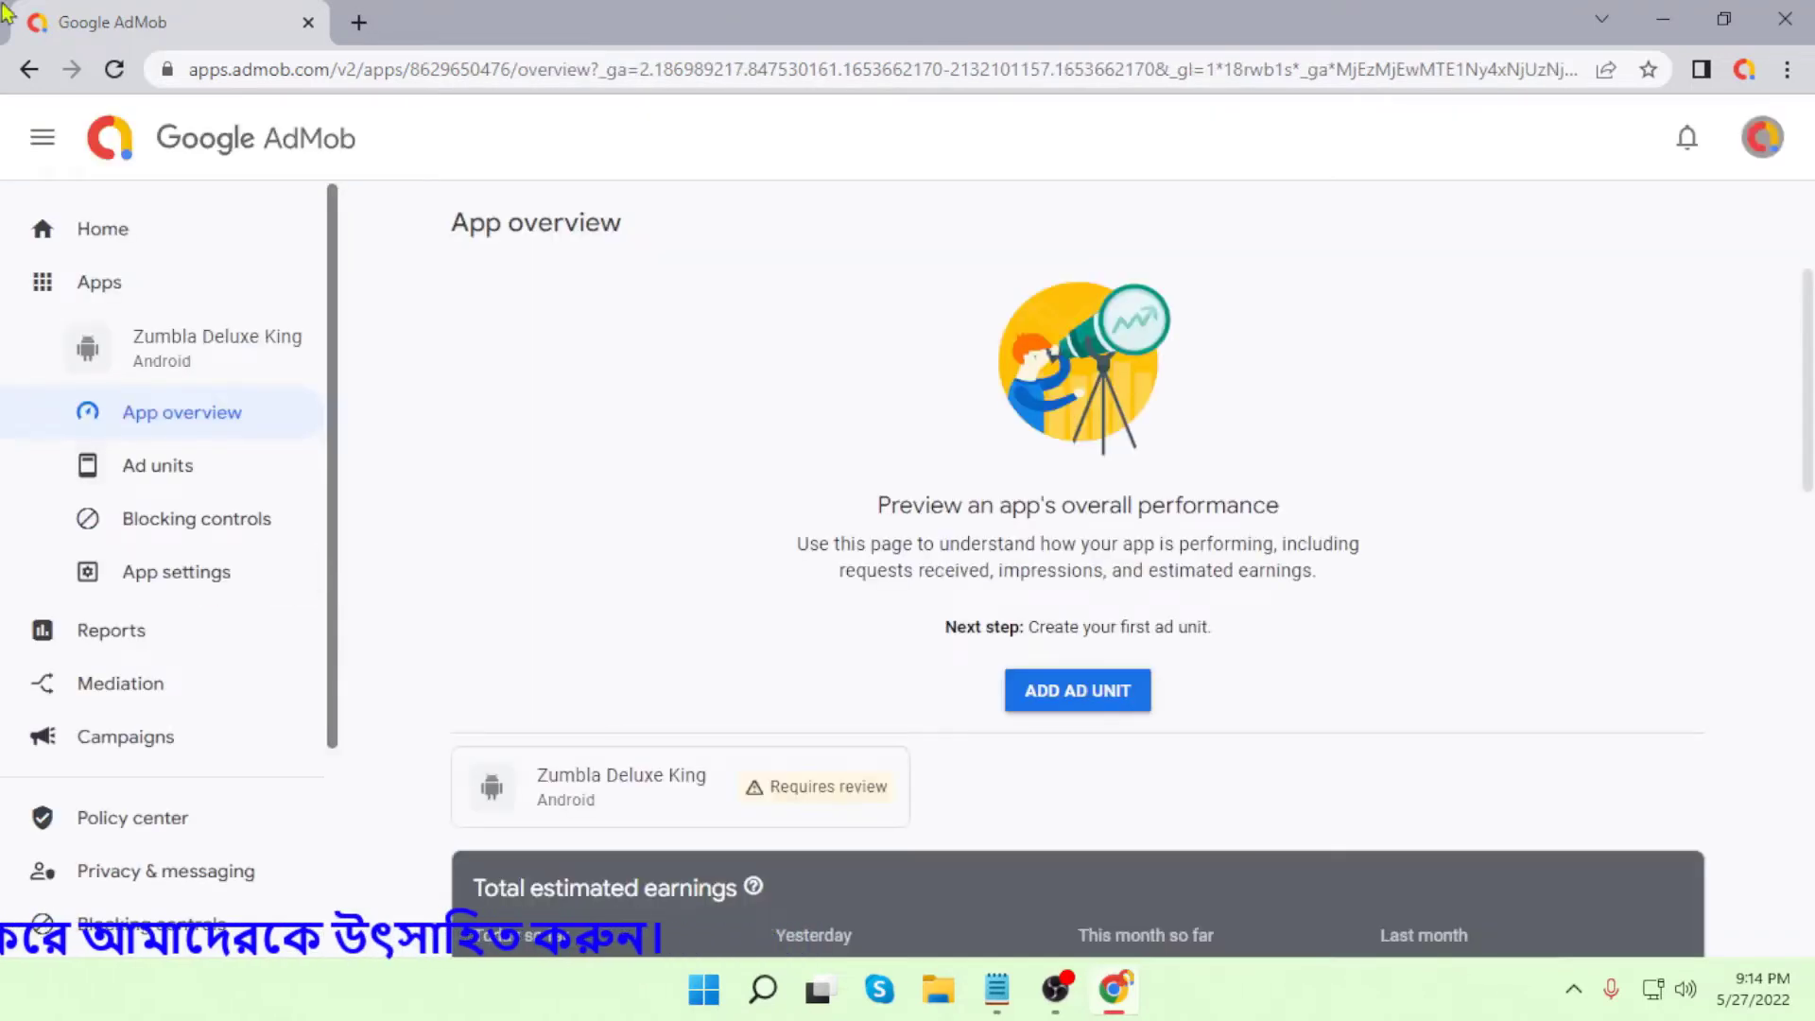
Step: Look through the app overview page, including the app's review status, estimated earnings and ads activity performance
{"action": "scroll", "coordinate": [624, 559], "scroll_direction": "down", "scroll_amount": 3}
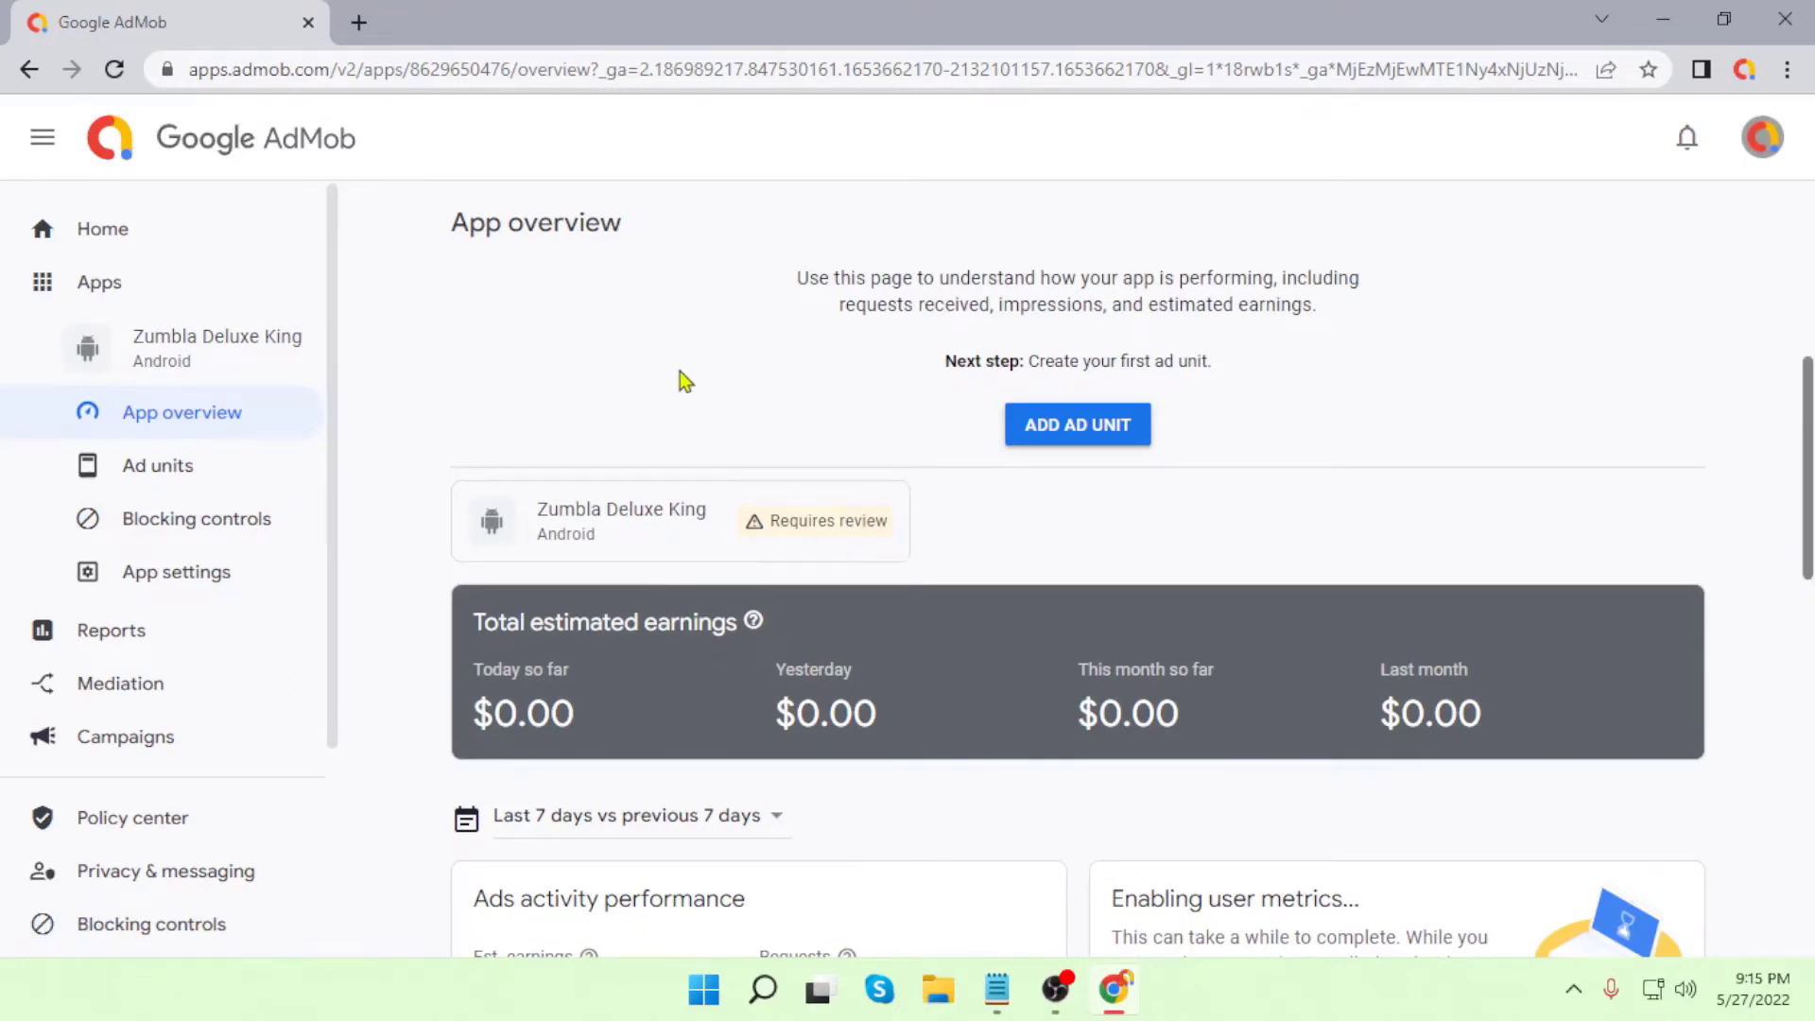
{"action": "scroll", "coordinate": [829, 539], "scroll_direction": "down", "scroll_amount": 3}
{"action": "scroll", "coordinate": [1264, 458], "scroll_direction": "down", "scroll_amount": 2}
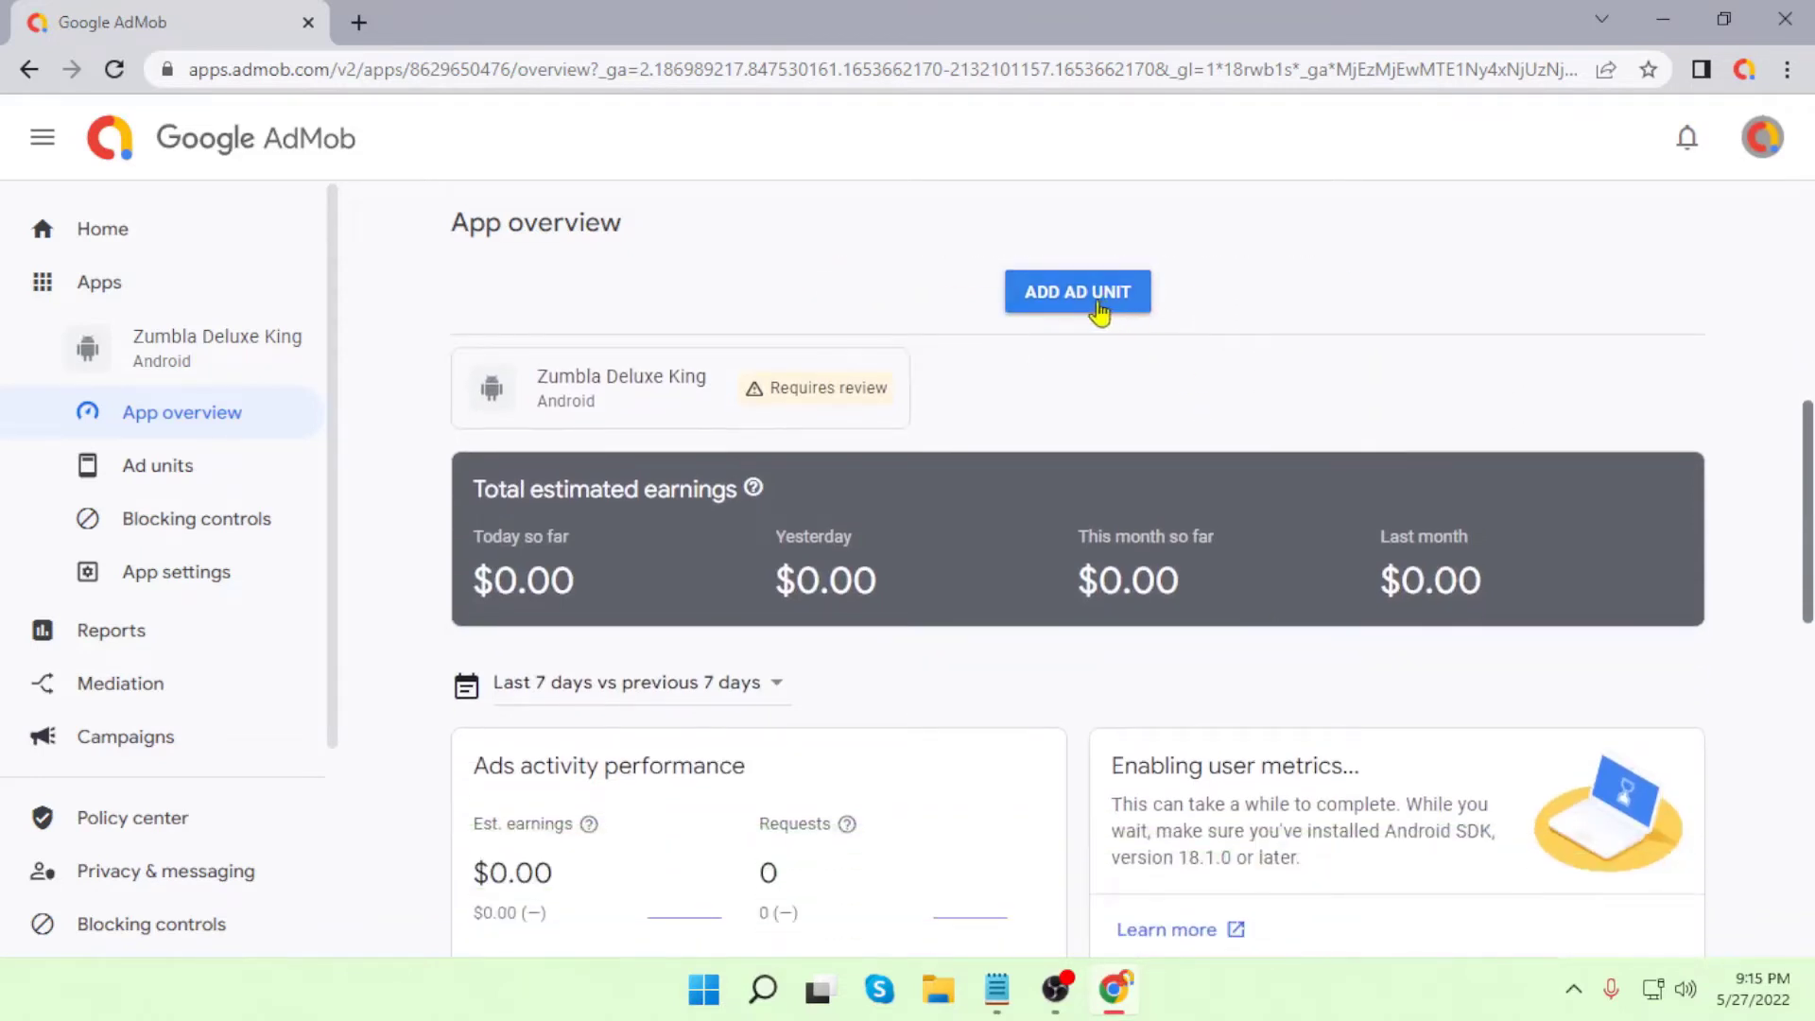
{"action": "scroll", "coordinate": [1099, 326], "scroll_direction": "down", "scroll_amount": 10}
{"action": "scroll", "coordinate": [1179, 474], "scroll_direction": "up", "scroll_amount": 15}
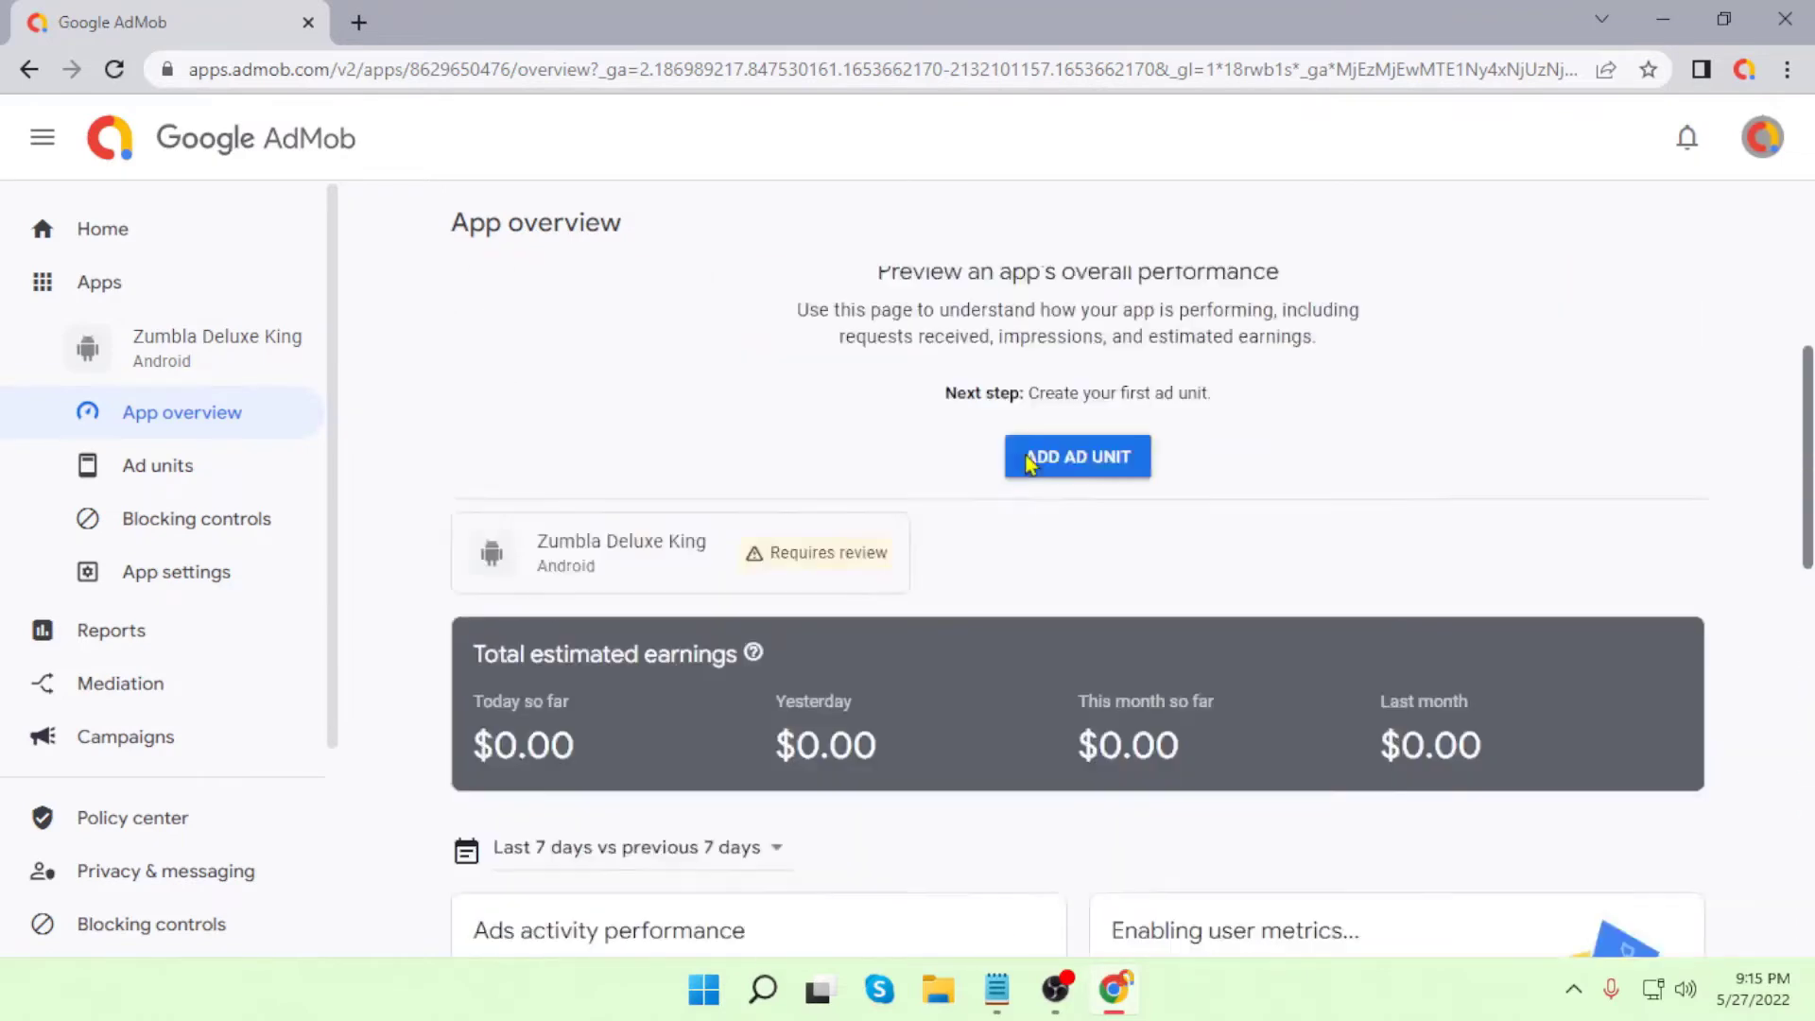
{"action": "scroll", "coordinate": [1005, 507], "scroll_direction": "down", "scroll_amount": 4}
{"action": "scroll", "coordinate": [911, 500], "scroll_direction": "up", "scroll_amount": 5}
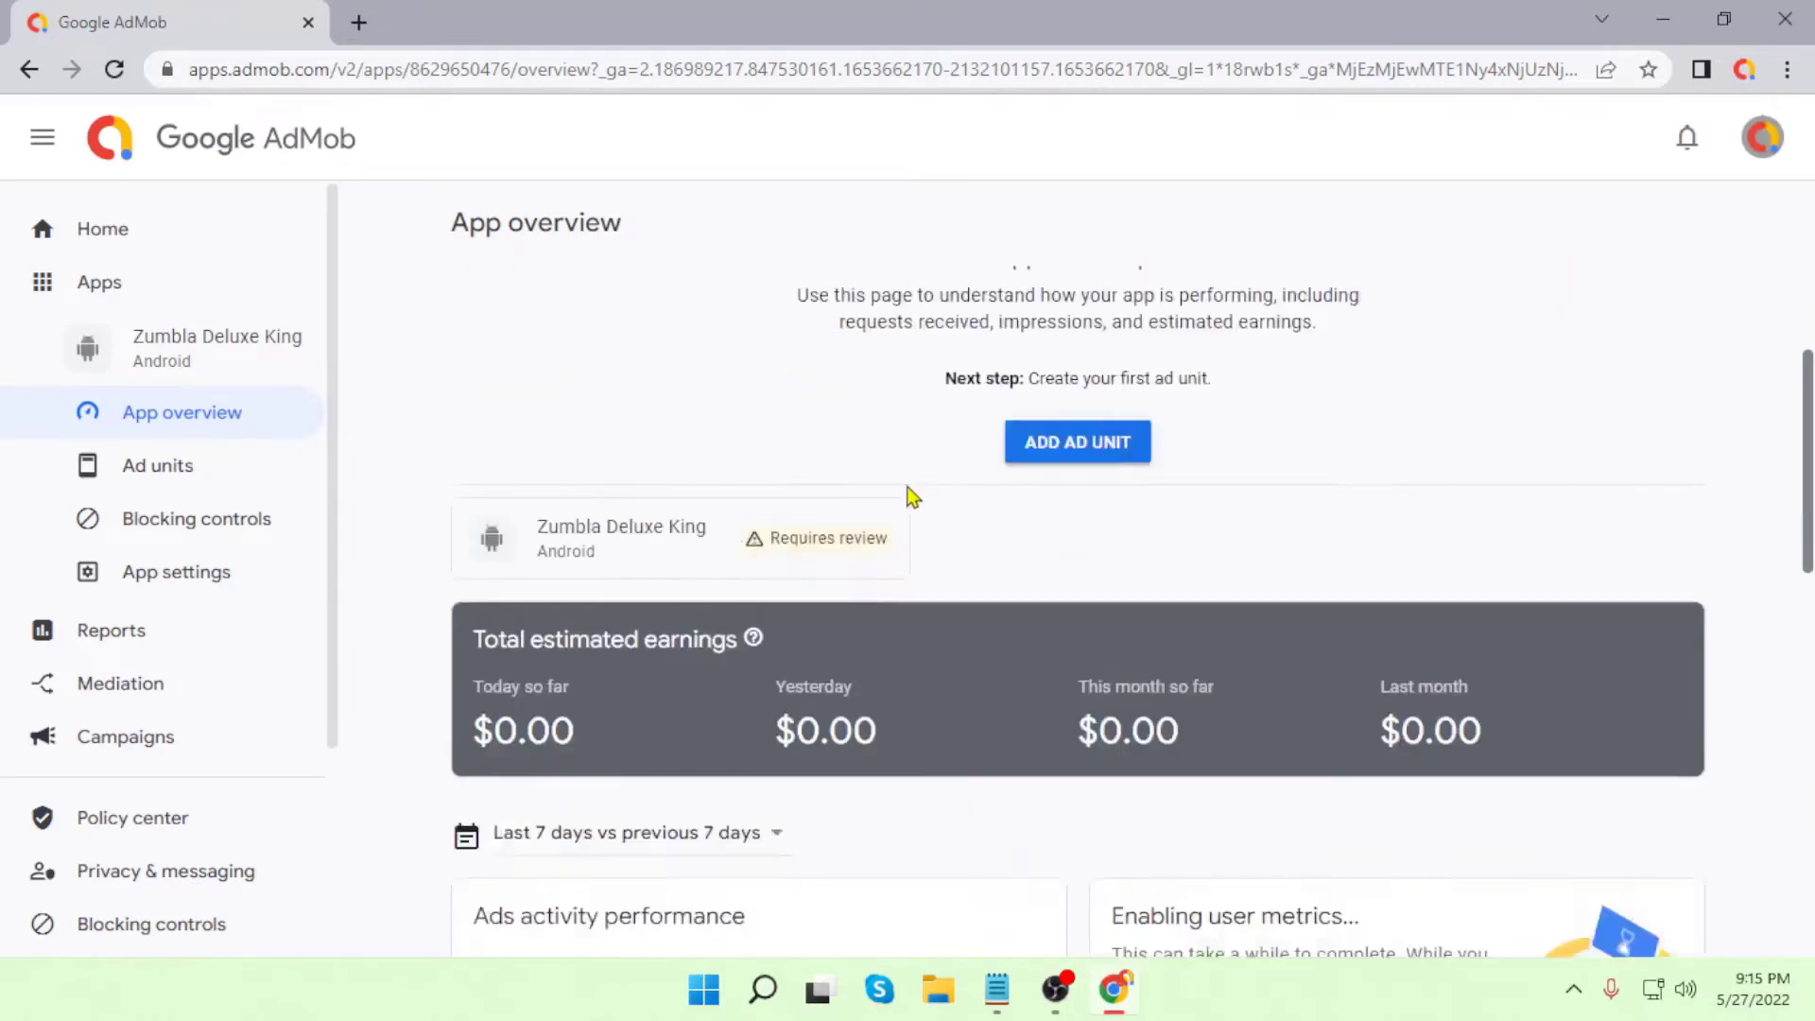
Step: Start adding the app's first ad unit, review the available ad formats, and choose Banner
{"action": "left_click", "coordinate": [1087, 707]}
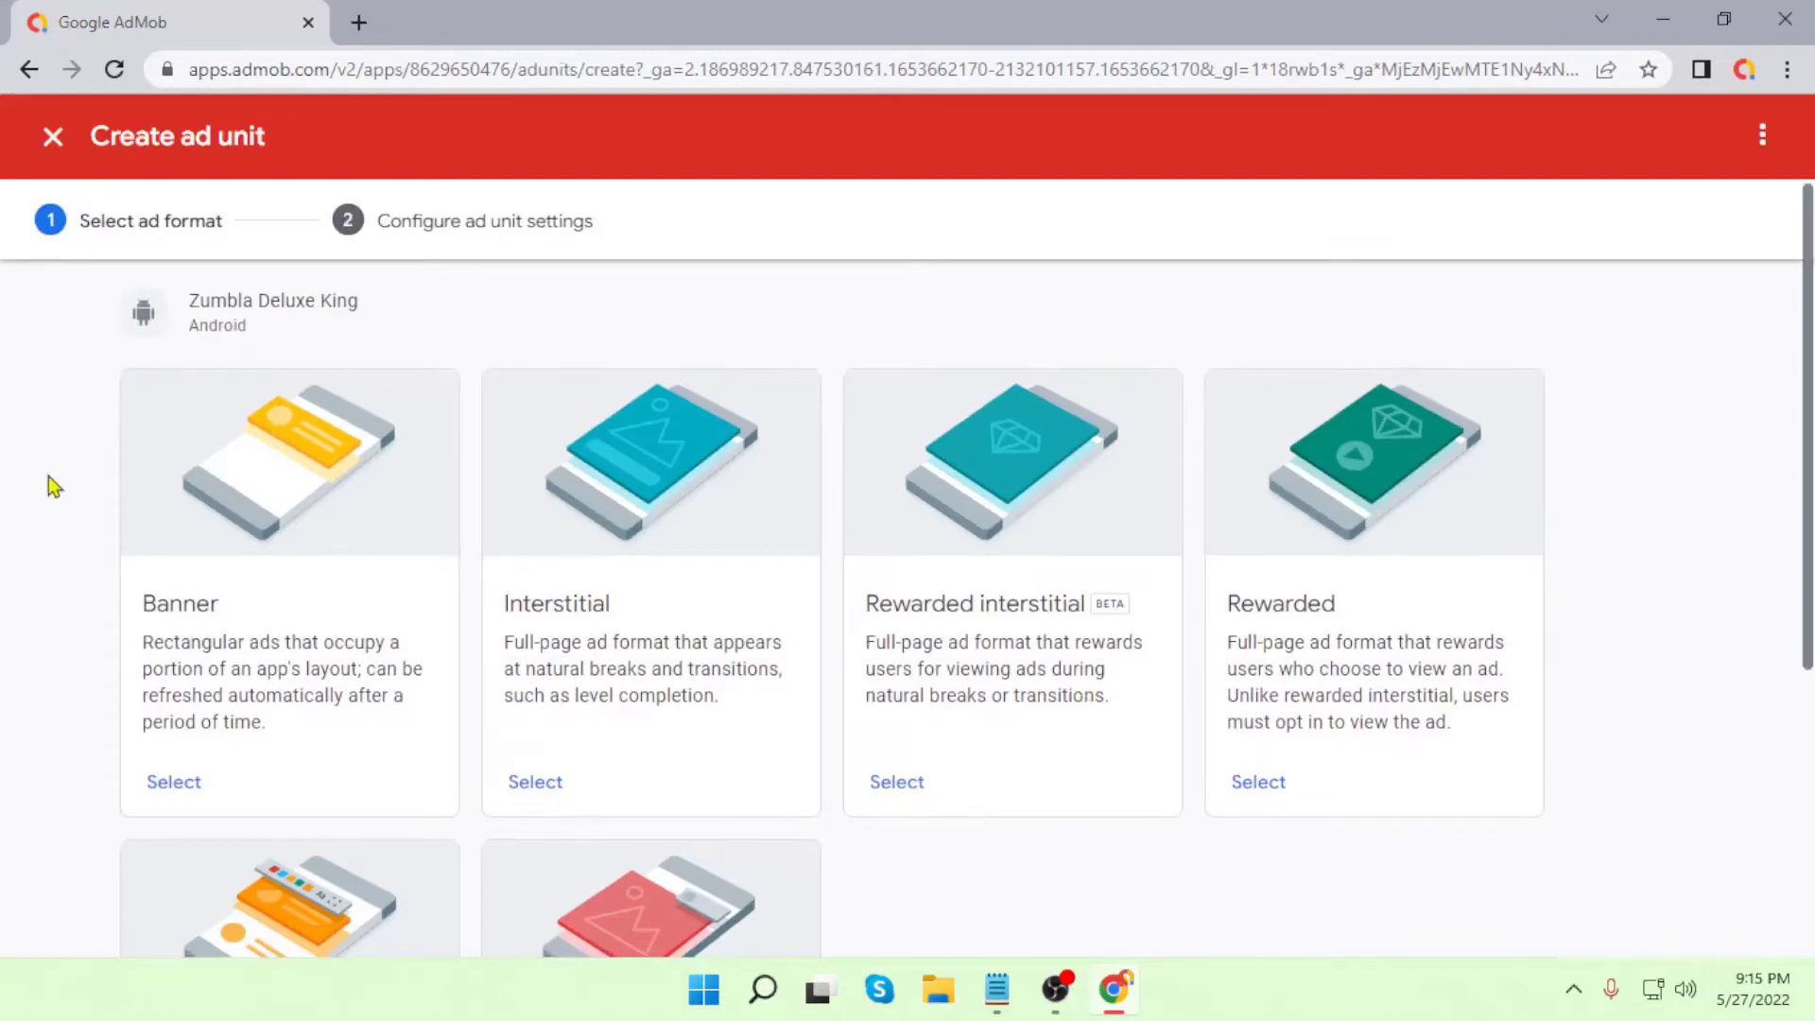
{"action": "scroll", "coordinate": [71, 493], "scroll_direction": "down", "scroll_amount": 2}
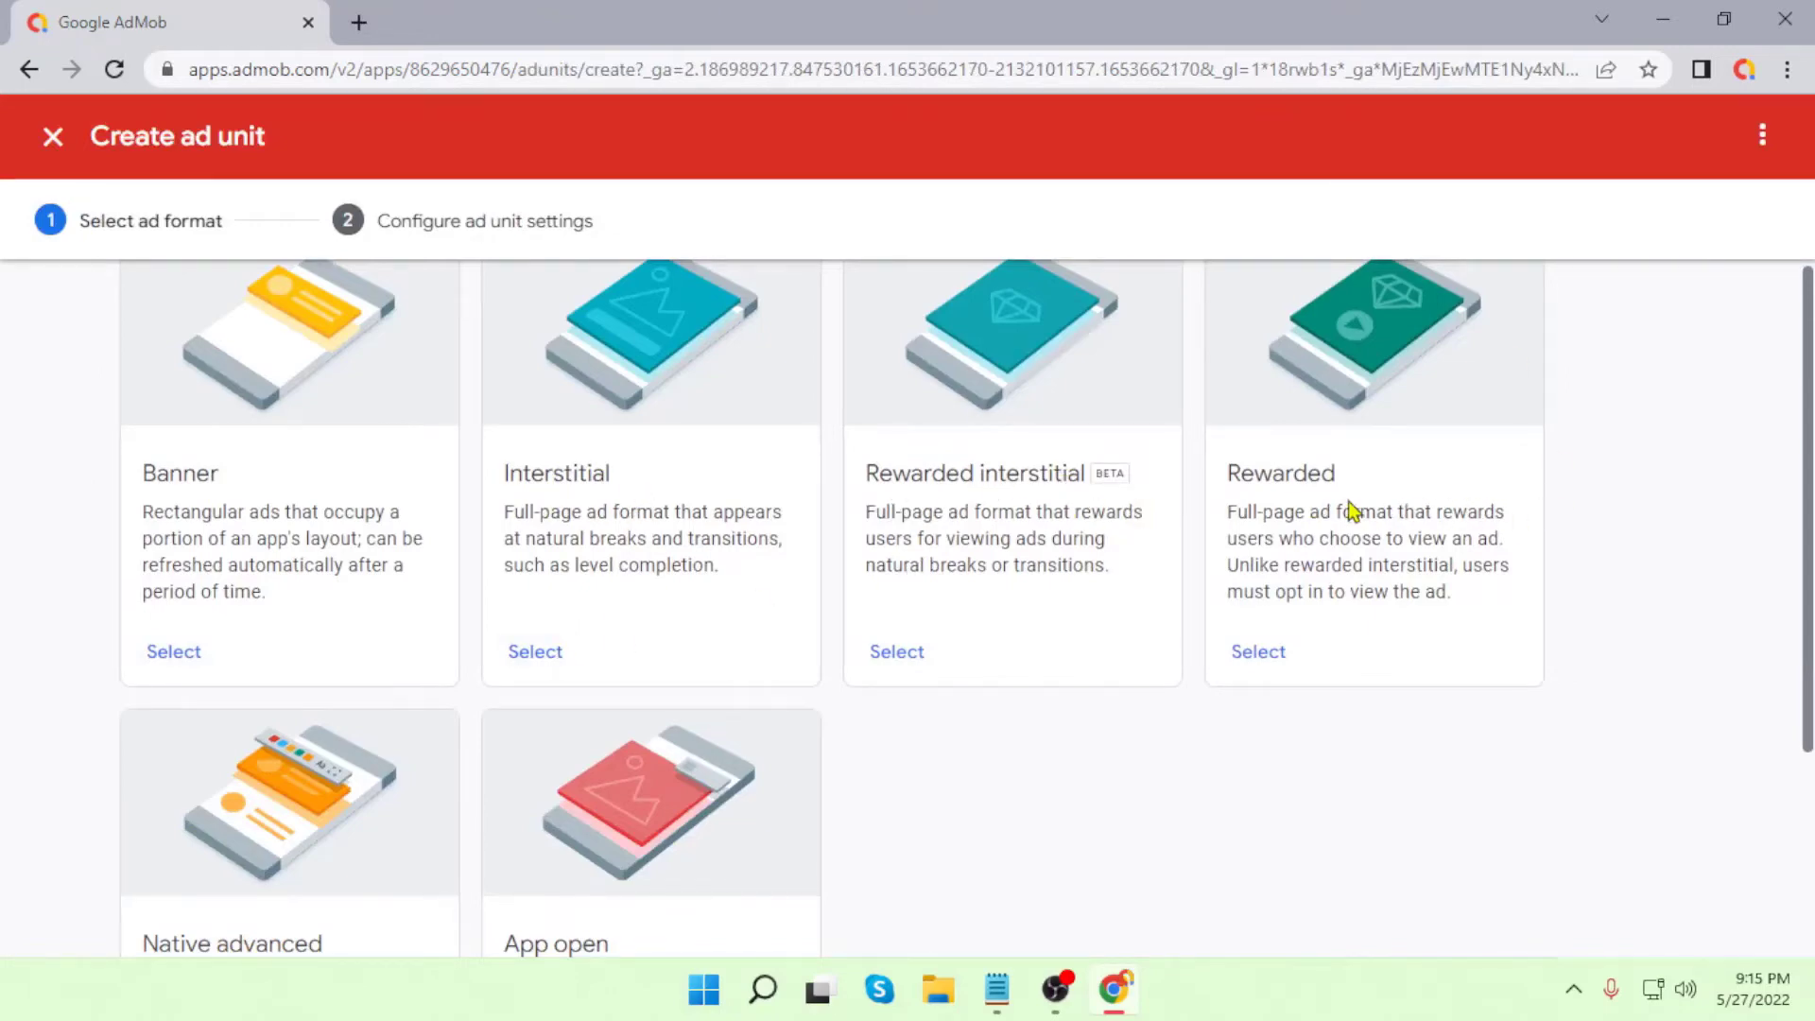
{"action": "scroll", "coordinate": [1349, 655], "scroll_direction": "down", "scroll_amount": 3}
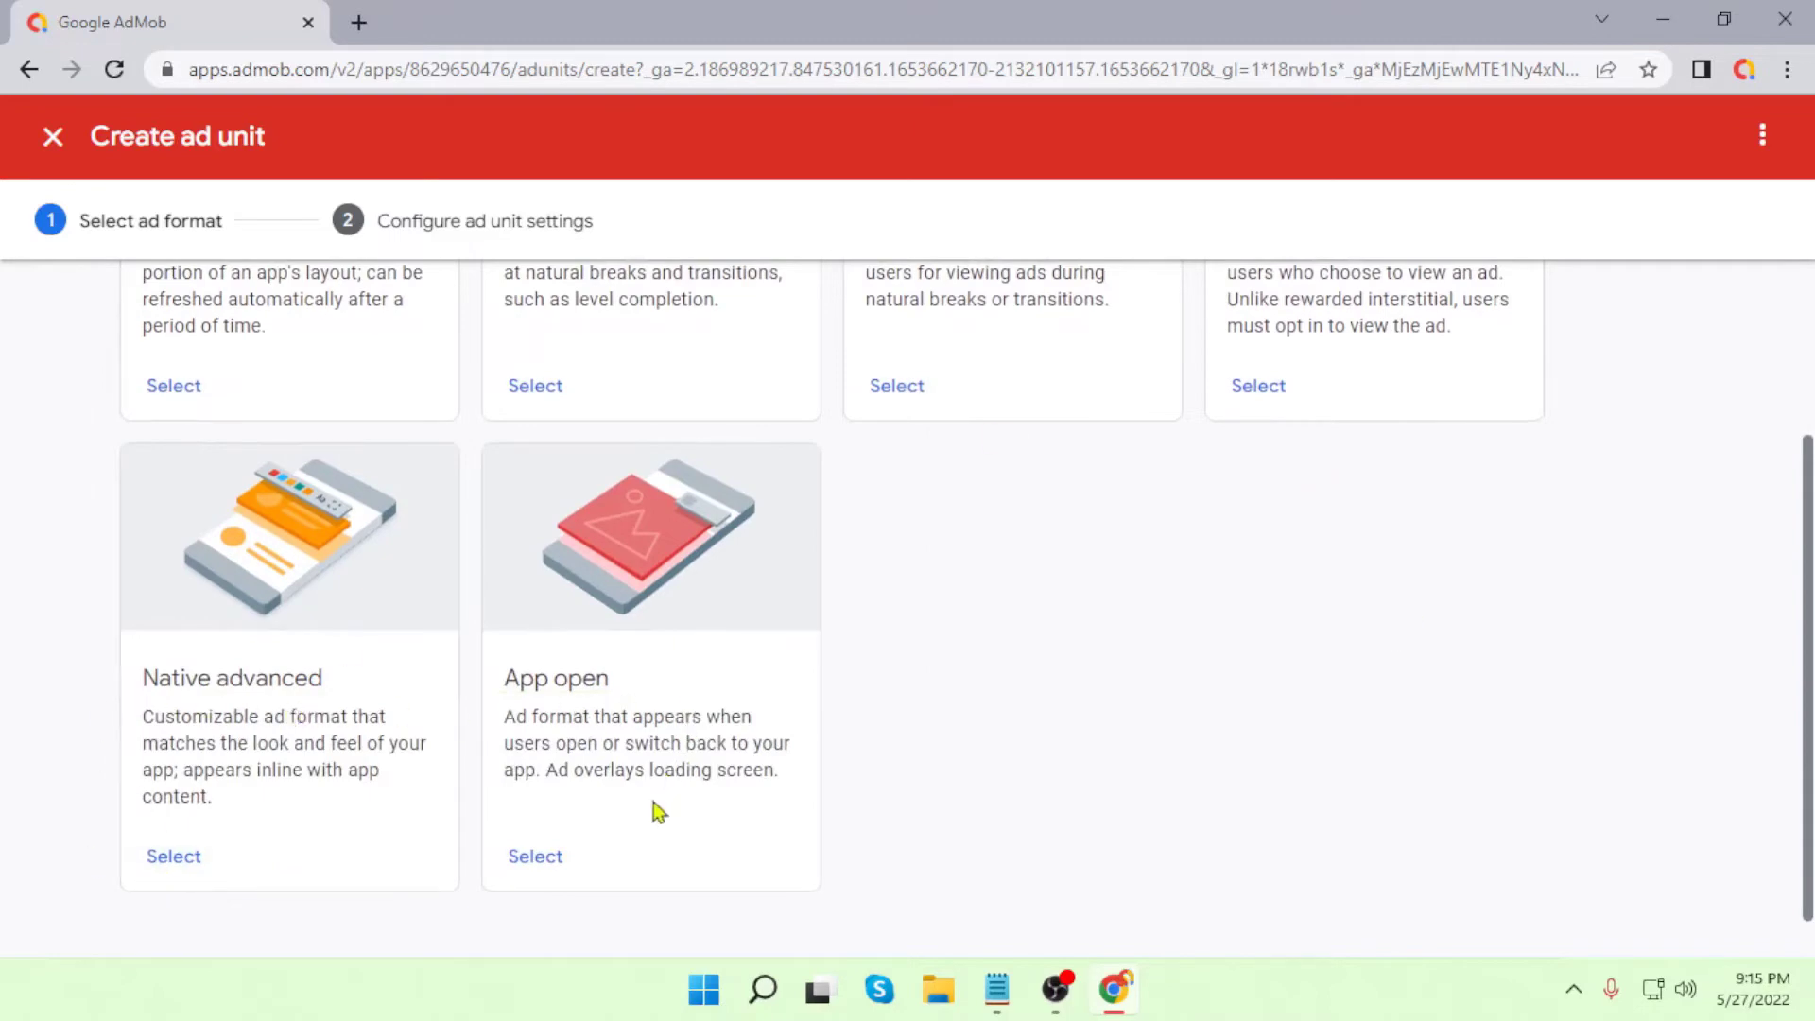
{"action": "scroll", "coordinate": [565, 811], "scroll_direction": "up", "scroll_amount": 4}
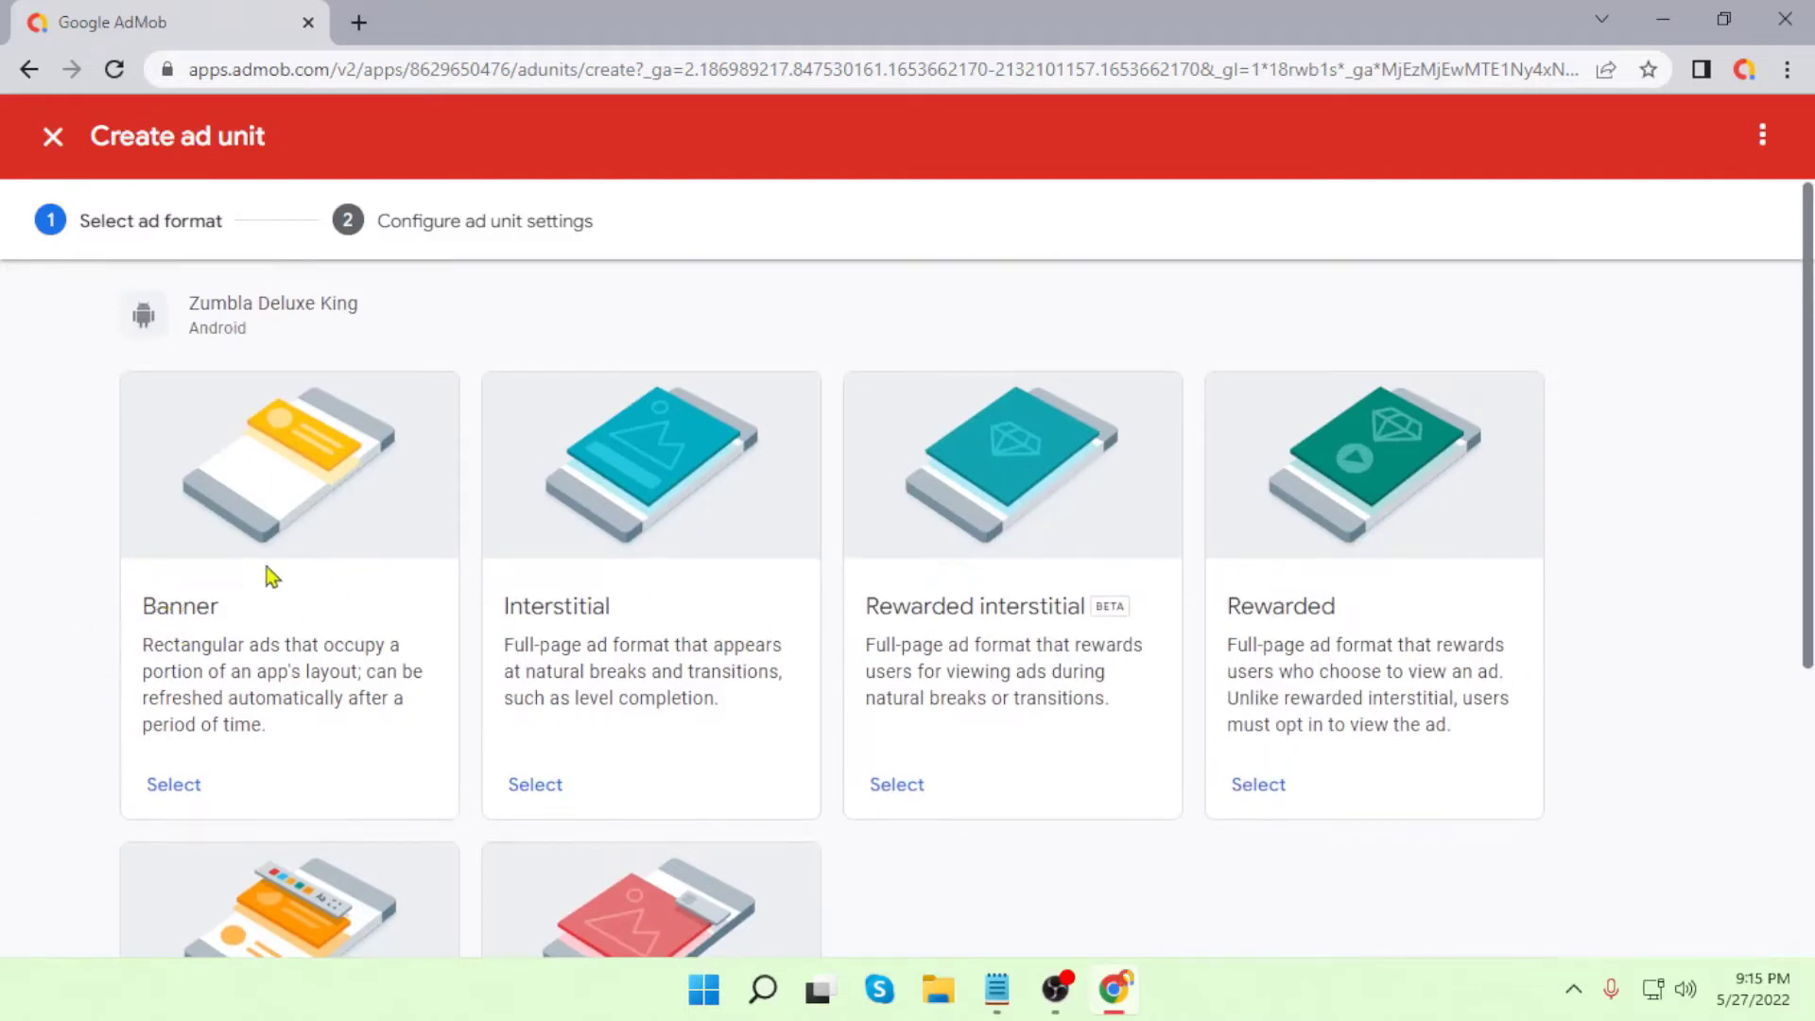
{"action": "scroll", "coordinate": [151, 662], "scroll_direction": "down", "scroll_amount": 1}
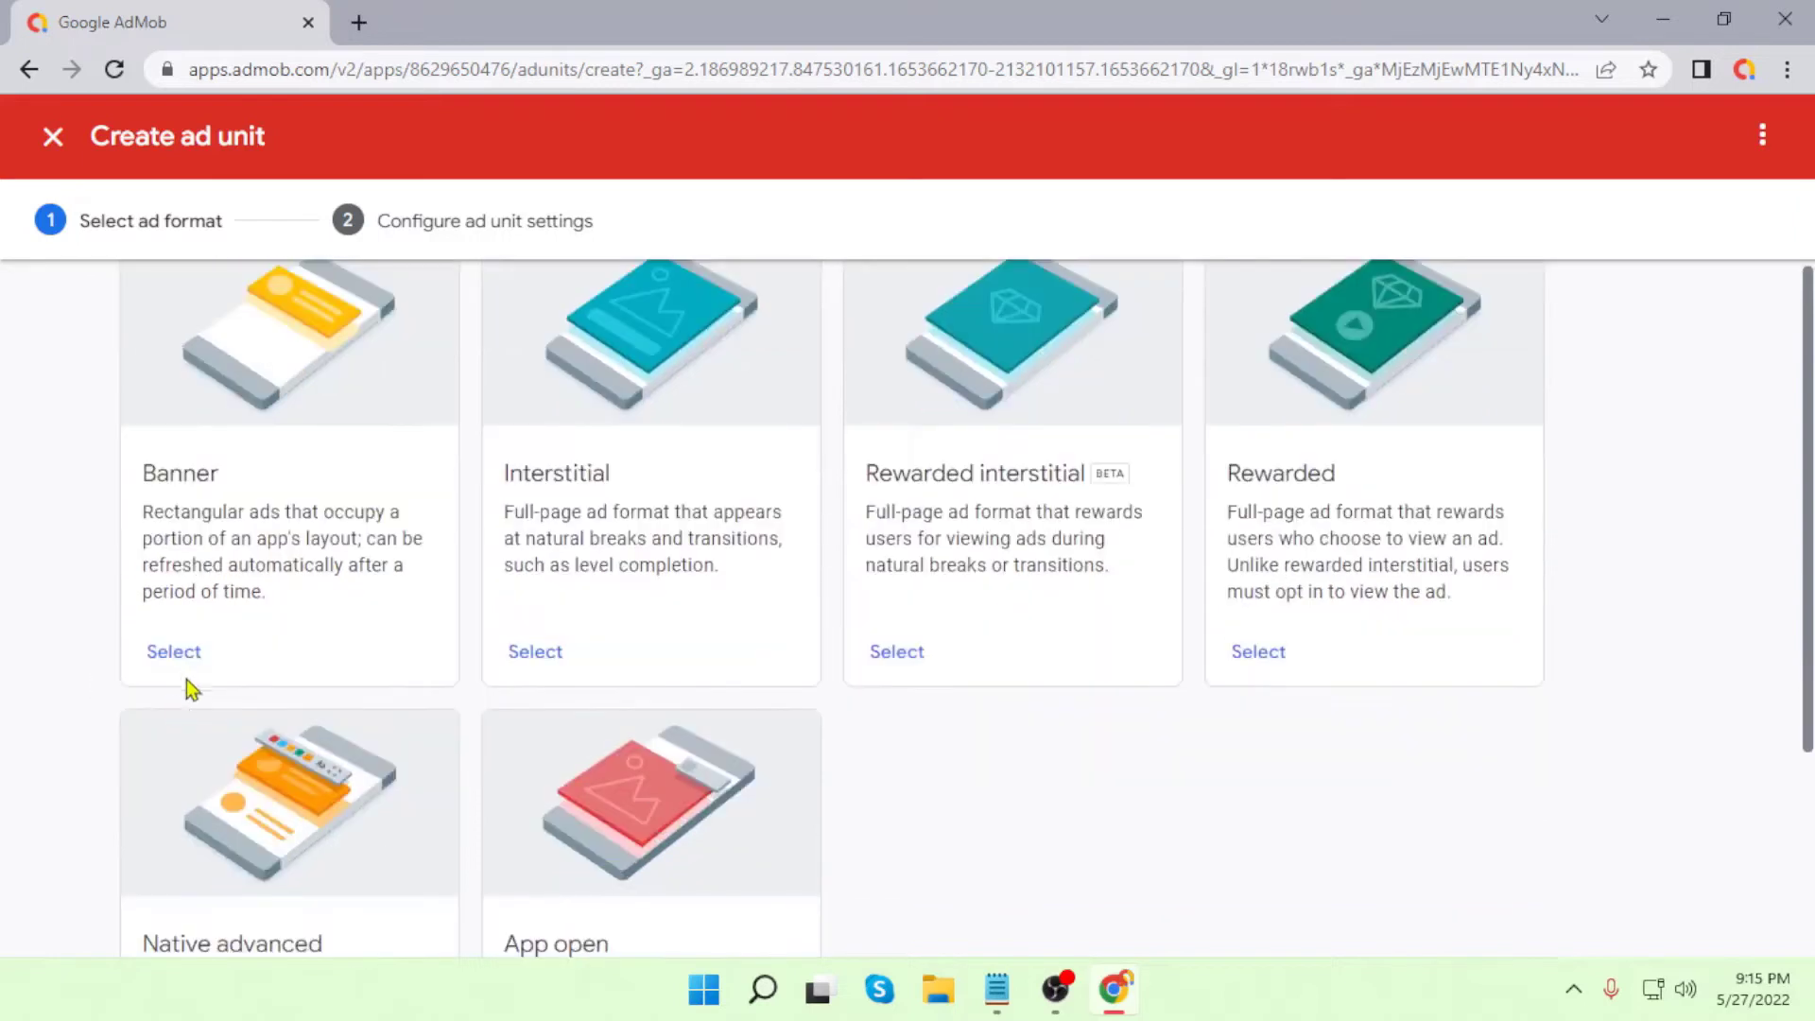
{"action": "left_click", "coordinate": [172, 654]}
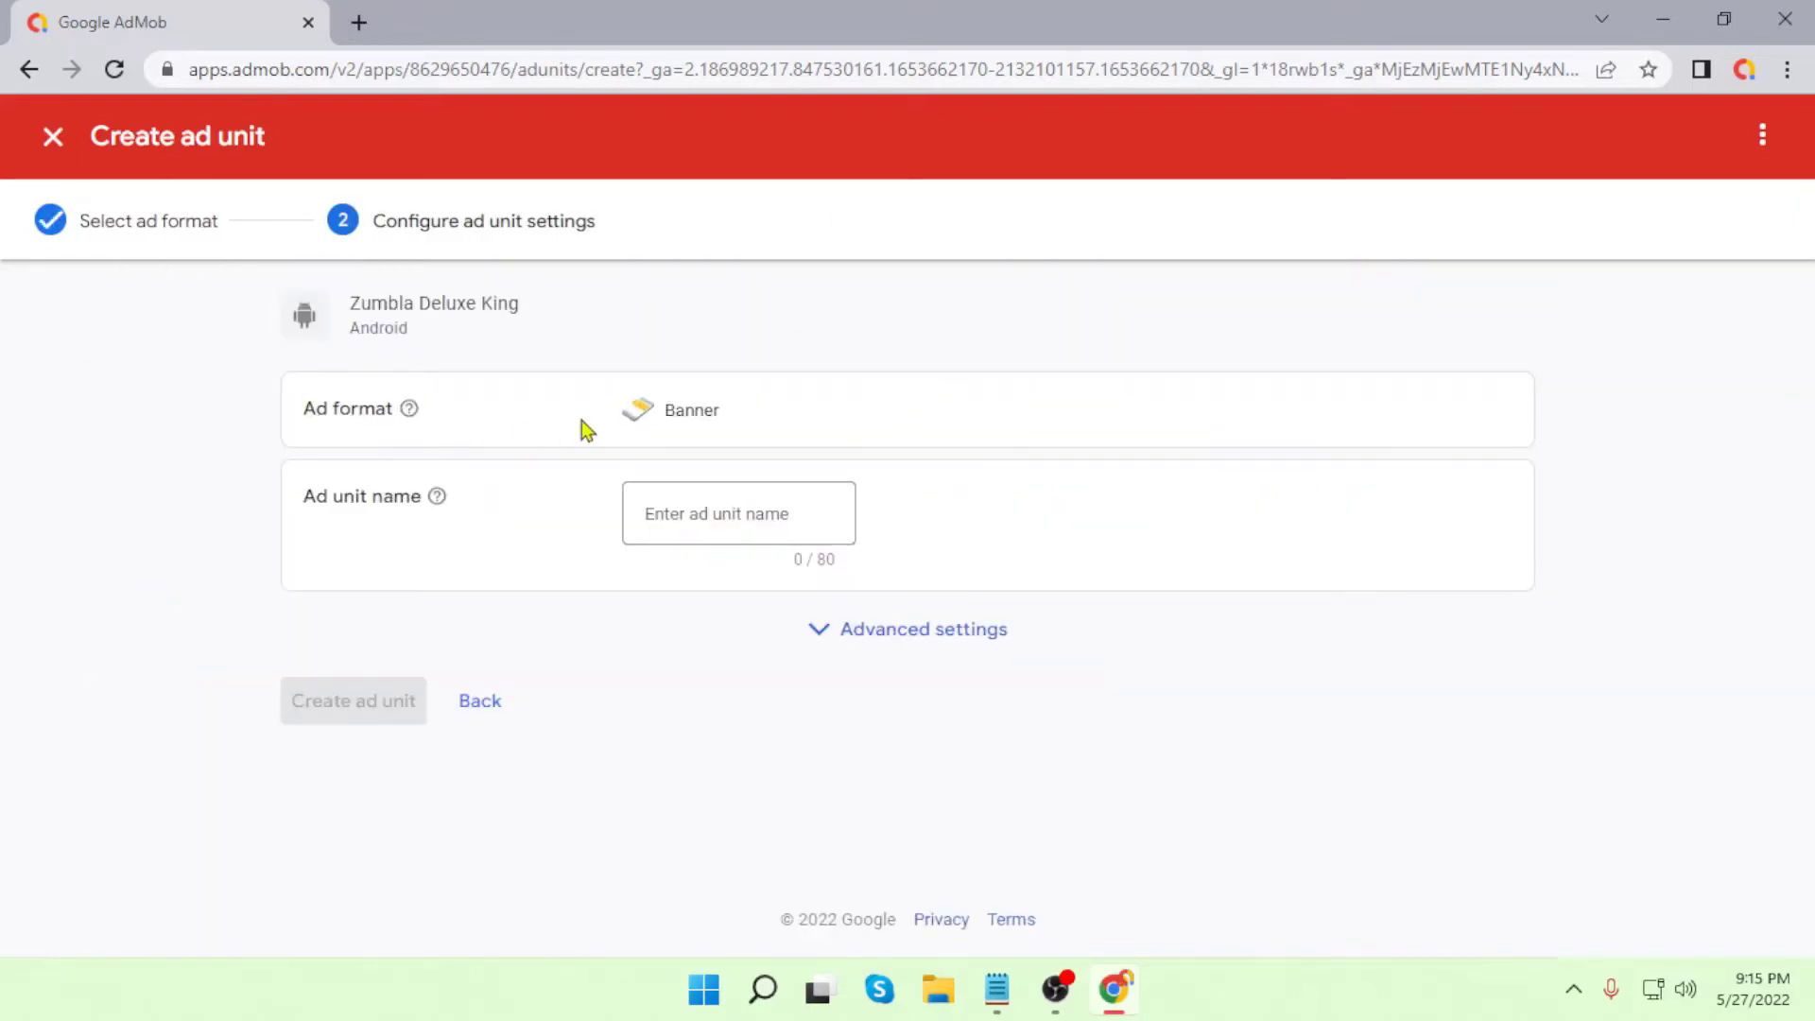
Step: Name the ad unit Banner Ad, reusing the format's name, and create it
{"action": "left_click", "coordinate": [708, 515]}
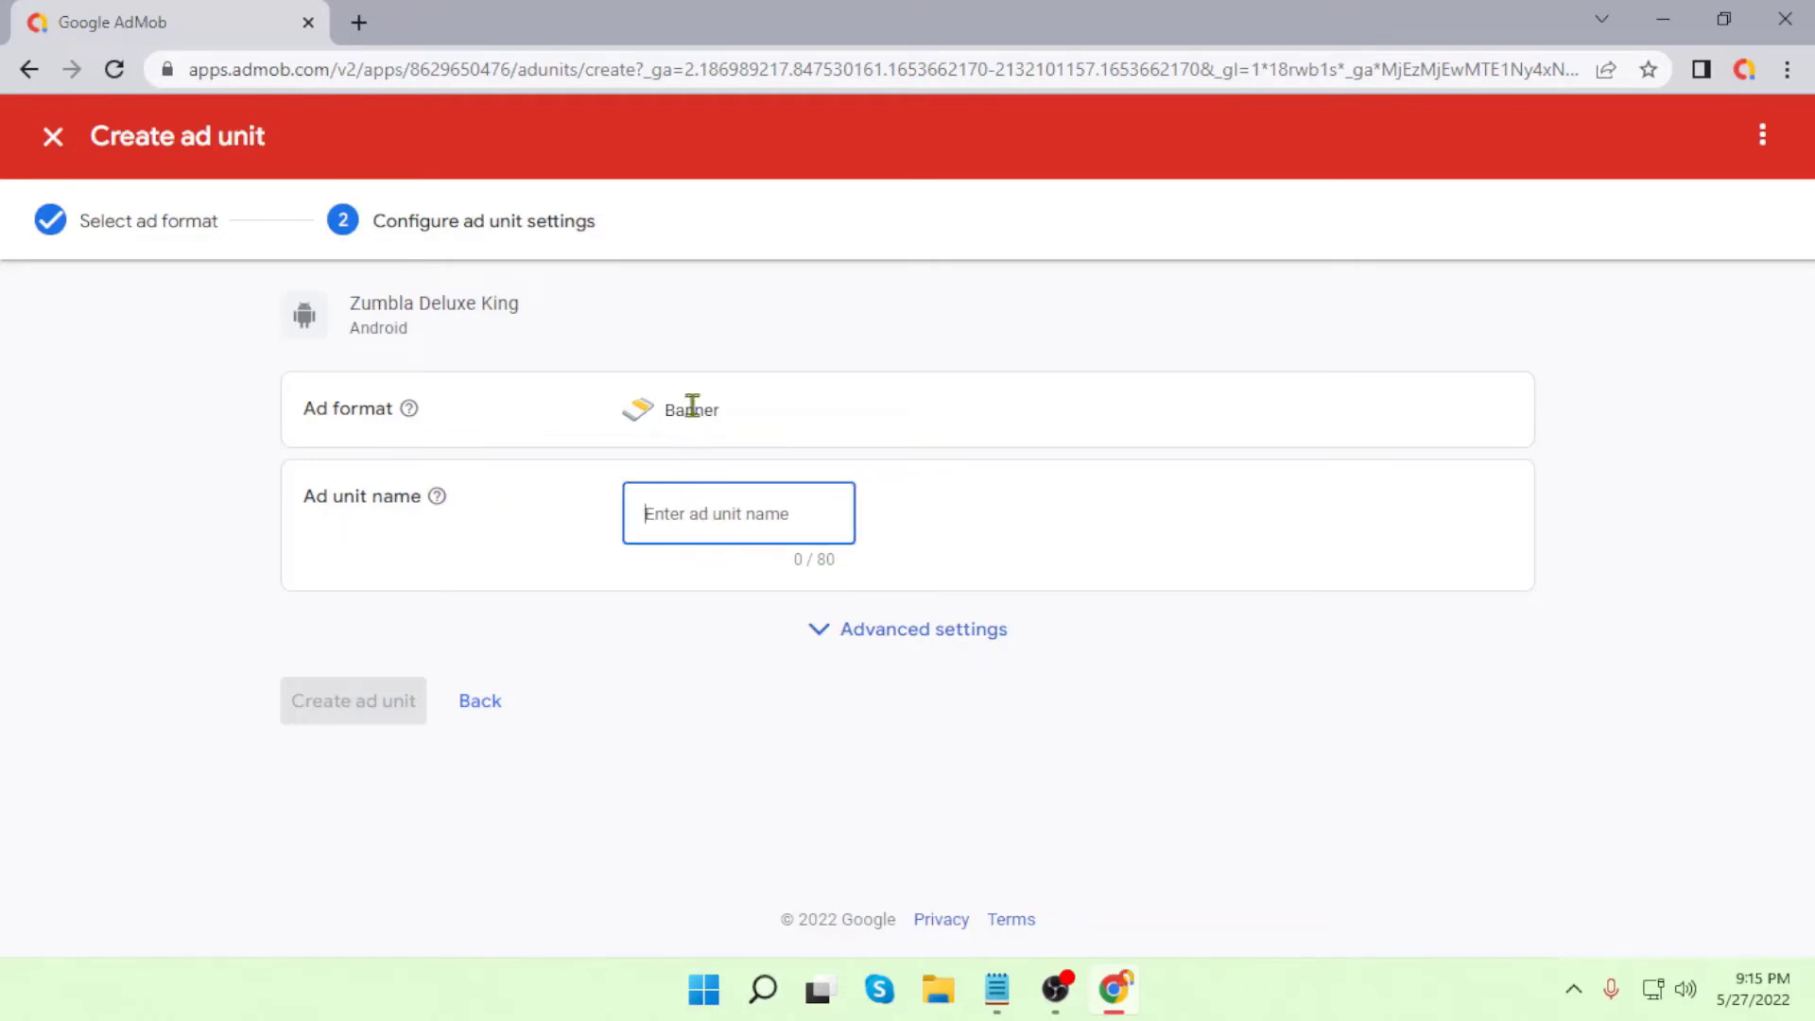
{"action": "double_click", "coordinate": [692, 407]}
{"action": "key", "text": "ctrl+c"}
{"action": "left_click", "coordinate": [735, 507]}
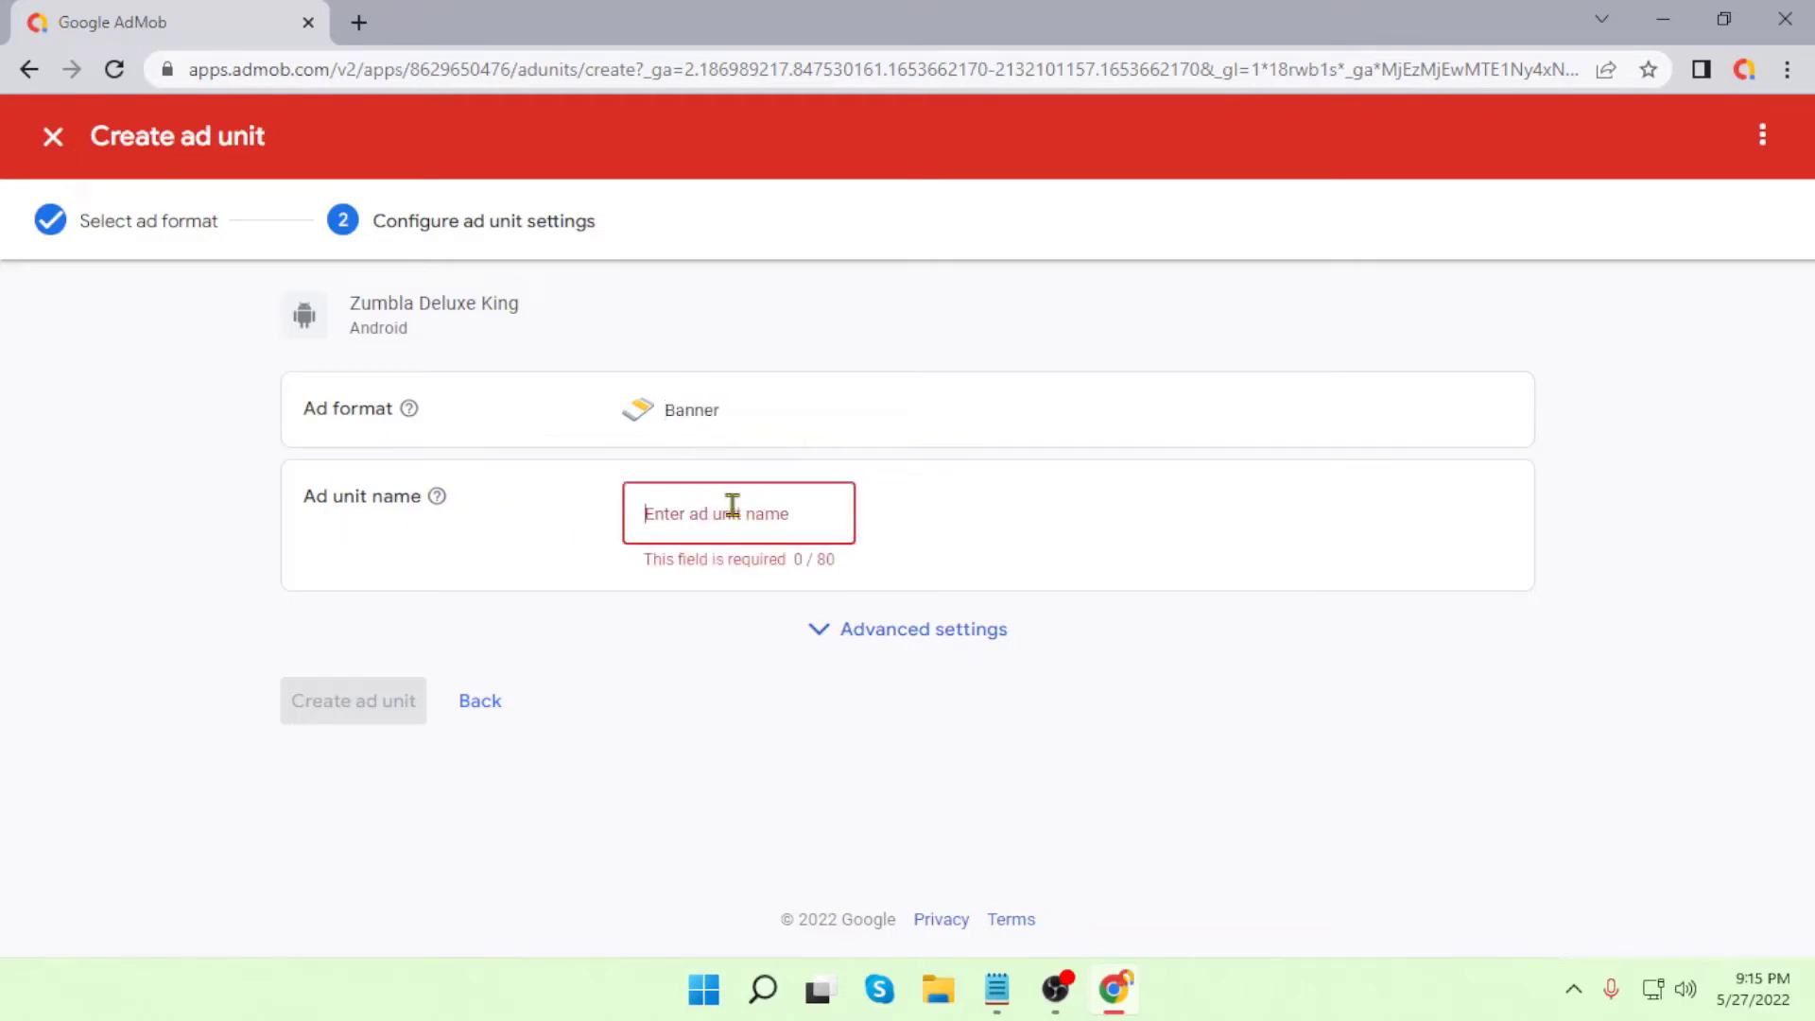
{"action": "key", "text": "ctrl+v"}
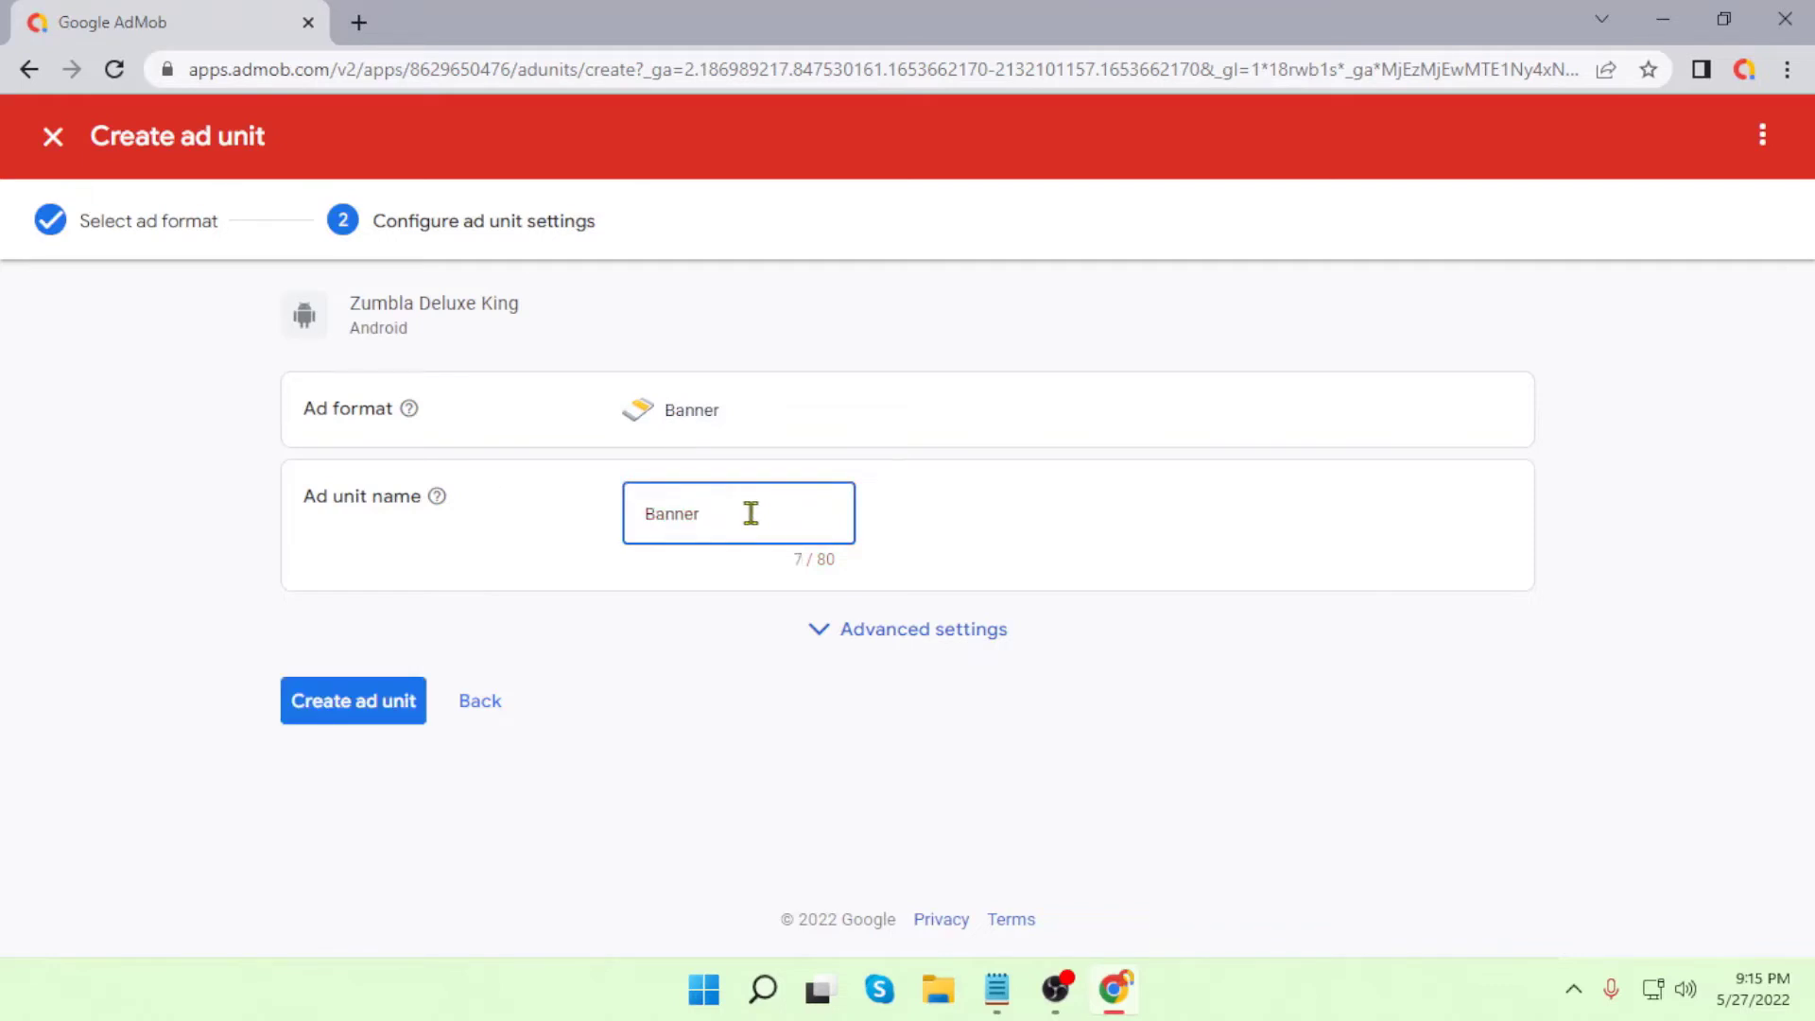
{"action": "type", "text": "Ad"}
{"action": "left_click", "coordinate": [347, 707]}
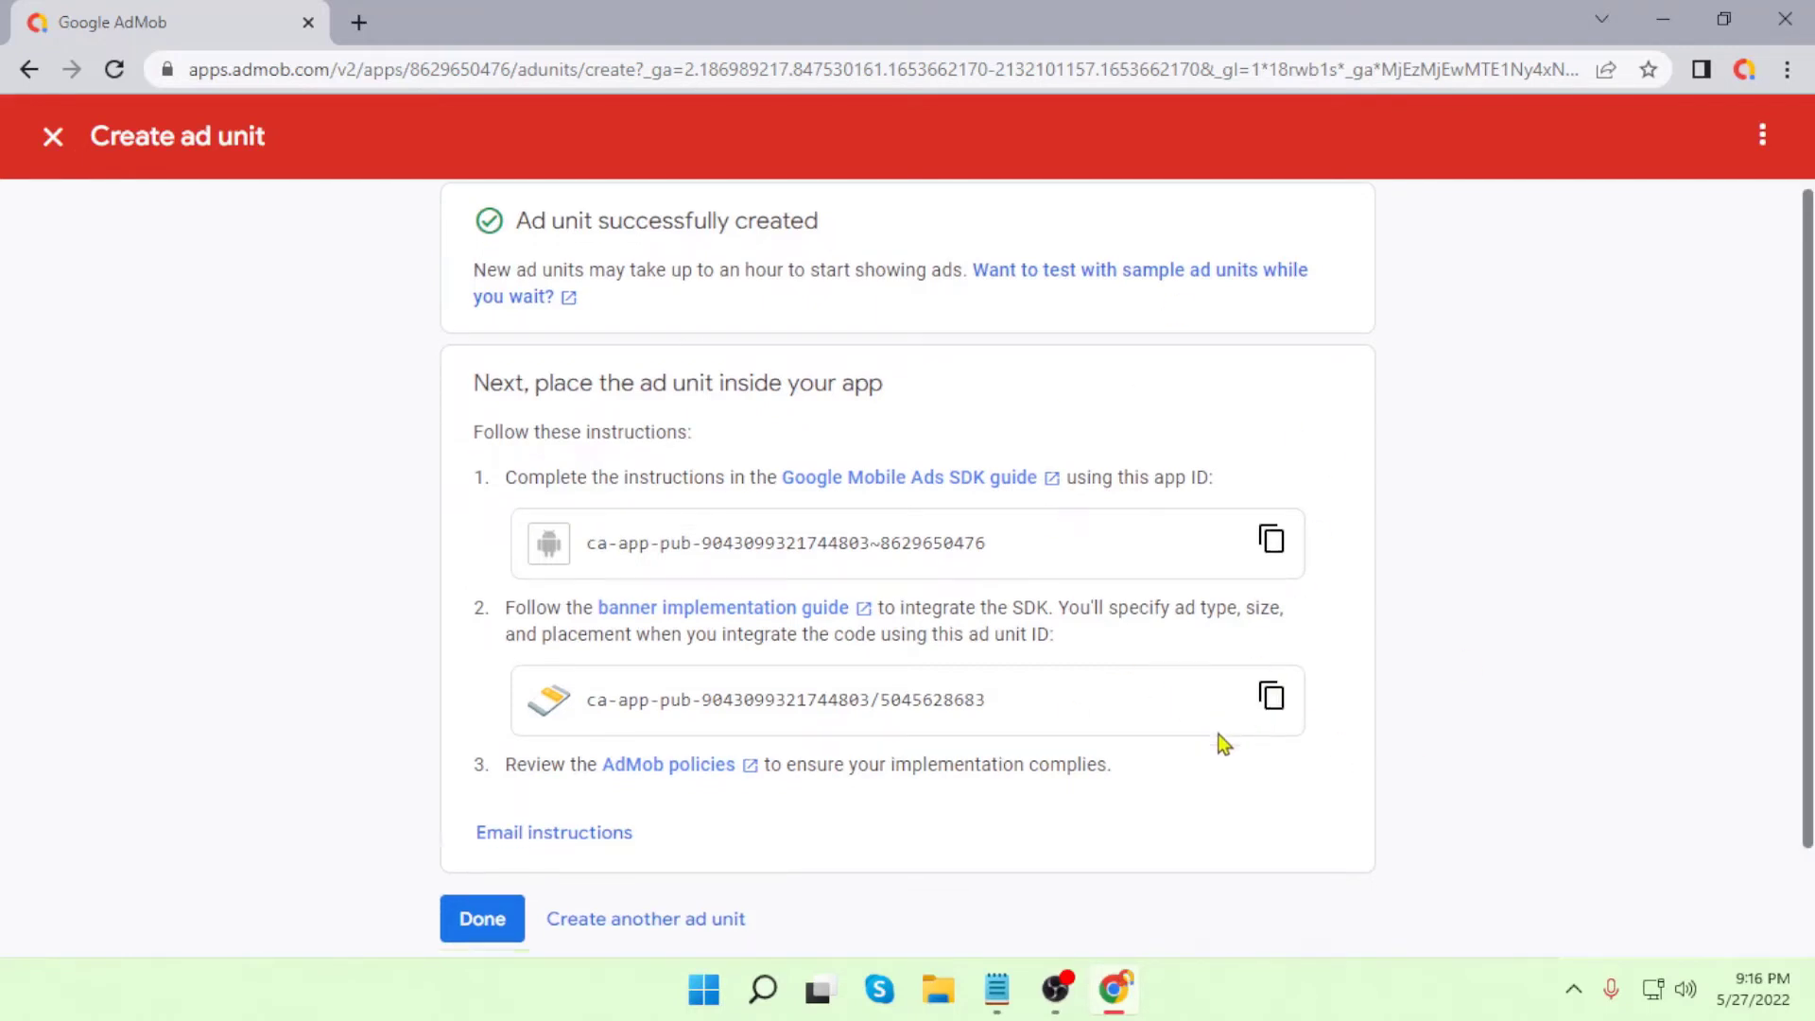
Step: Review the placement instructions for the new banner ad unit and finish to return to the ad units list
{"action": "scroll", "coordinate": [810, 620], "scroll_direction": "down", "scroll_amount": 2}
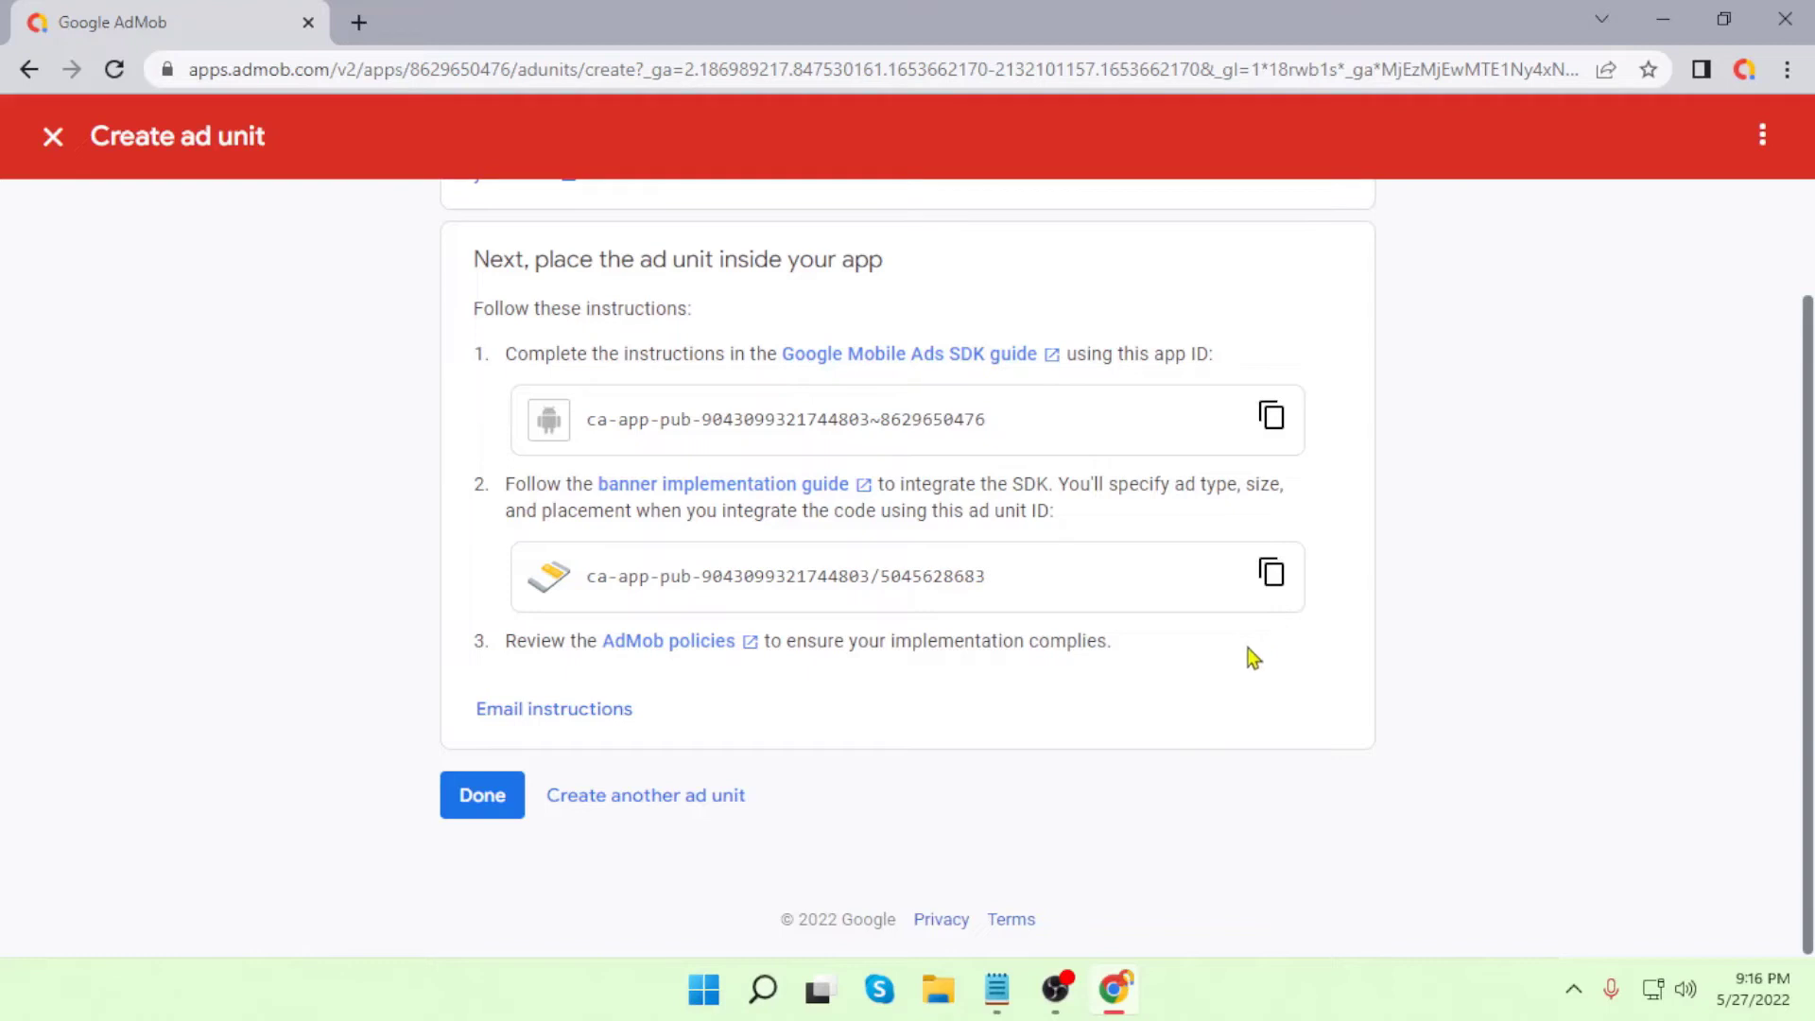
{"action": "scroll", "coordinate": [416, 634], "scroll_direction": "up", "scroll_amount": 2}
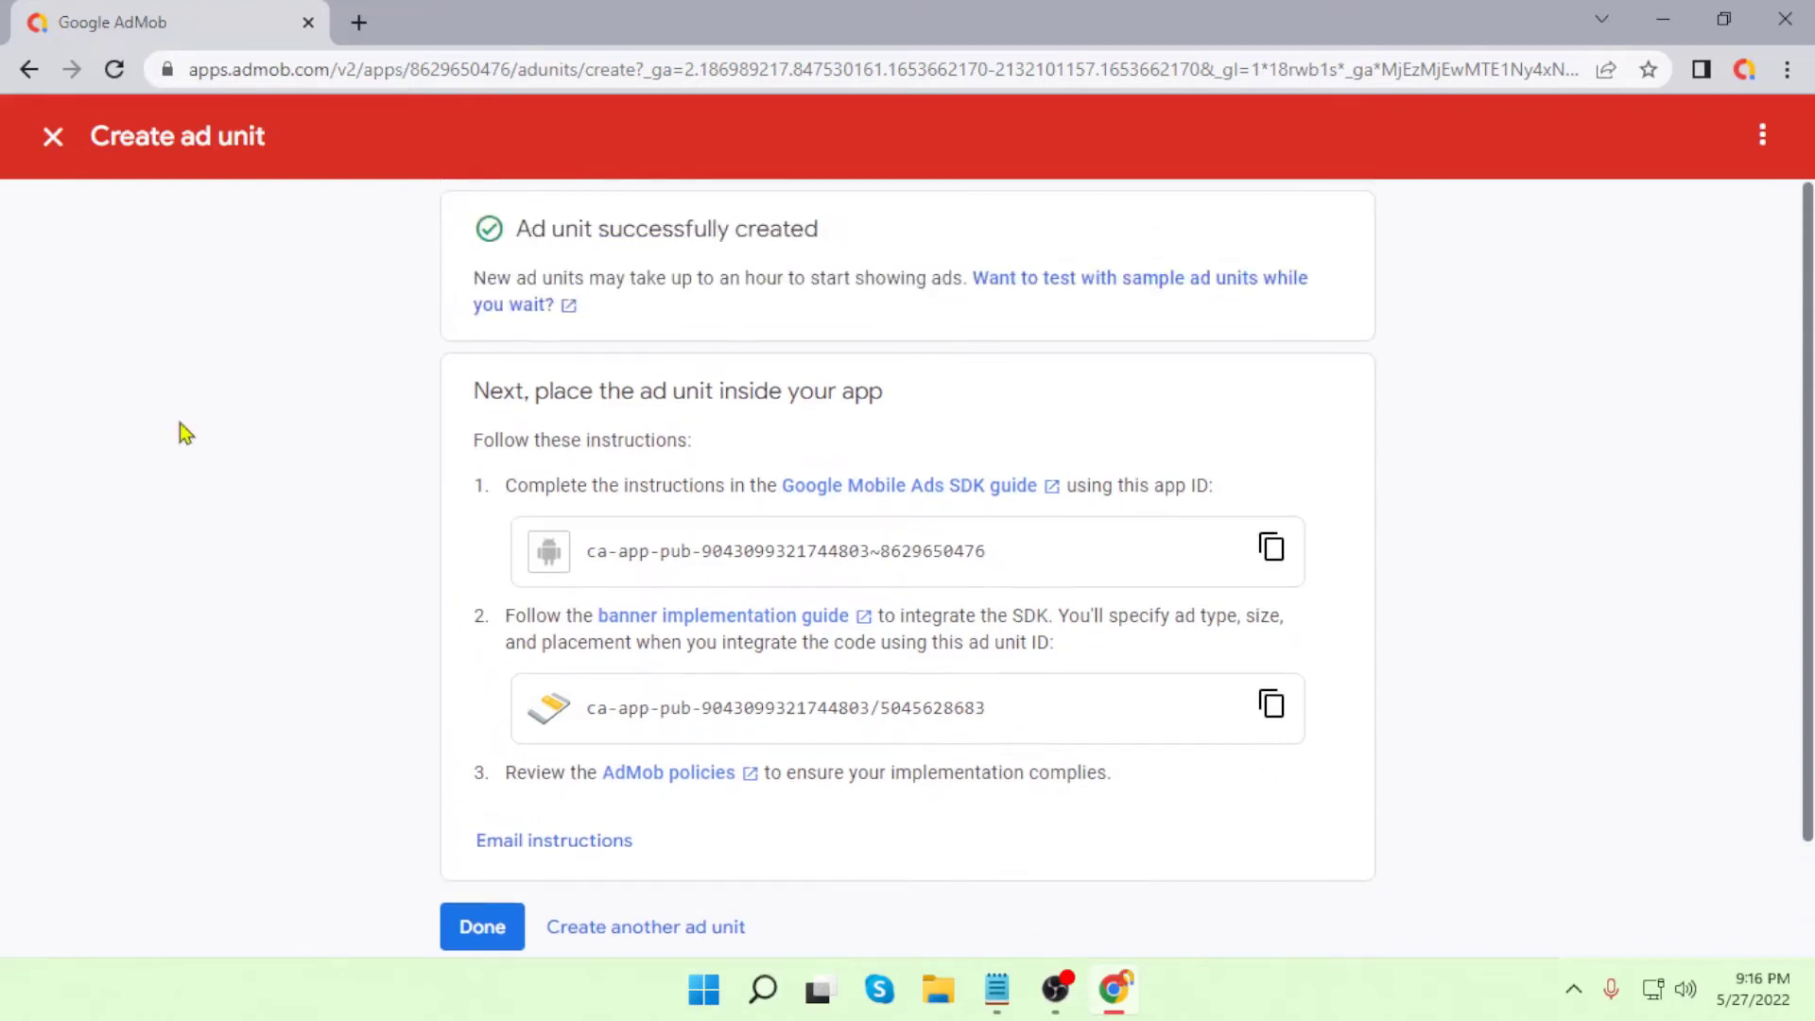
{"action": "scroll", "coordinate": [1004, 848], "scroll_direction": "down", "scroll_amount": 2}
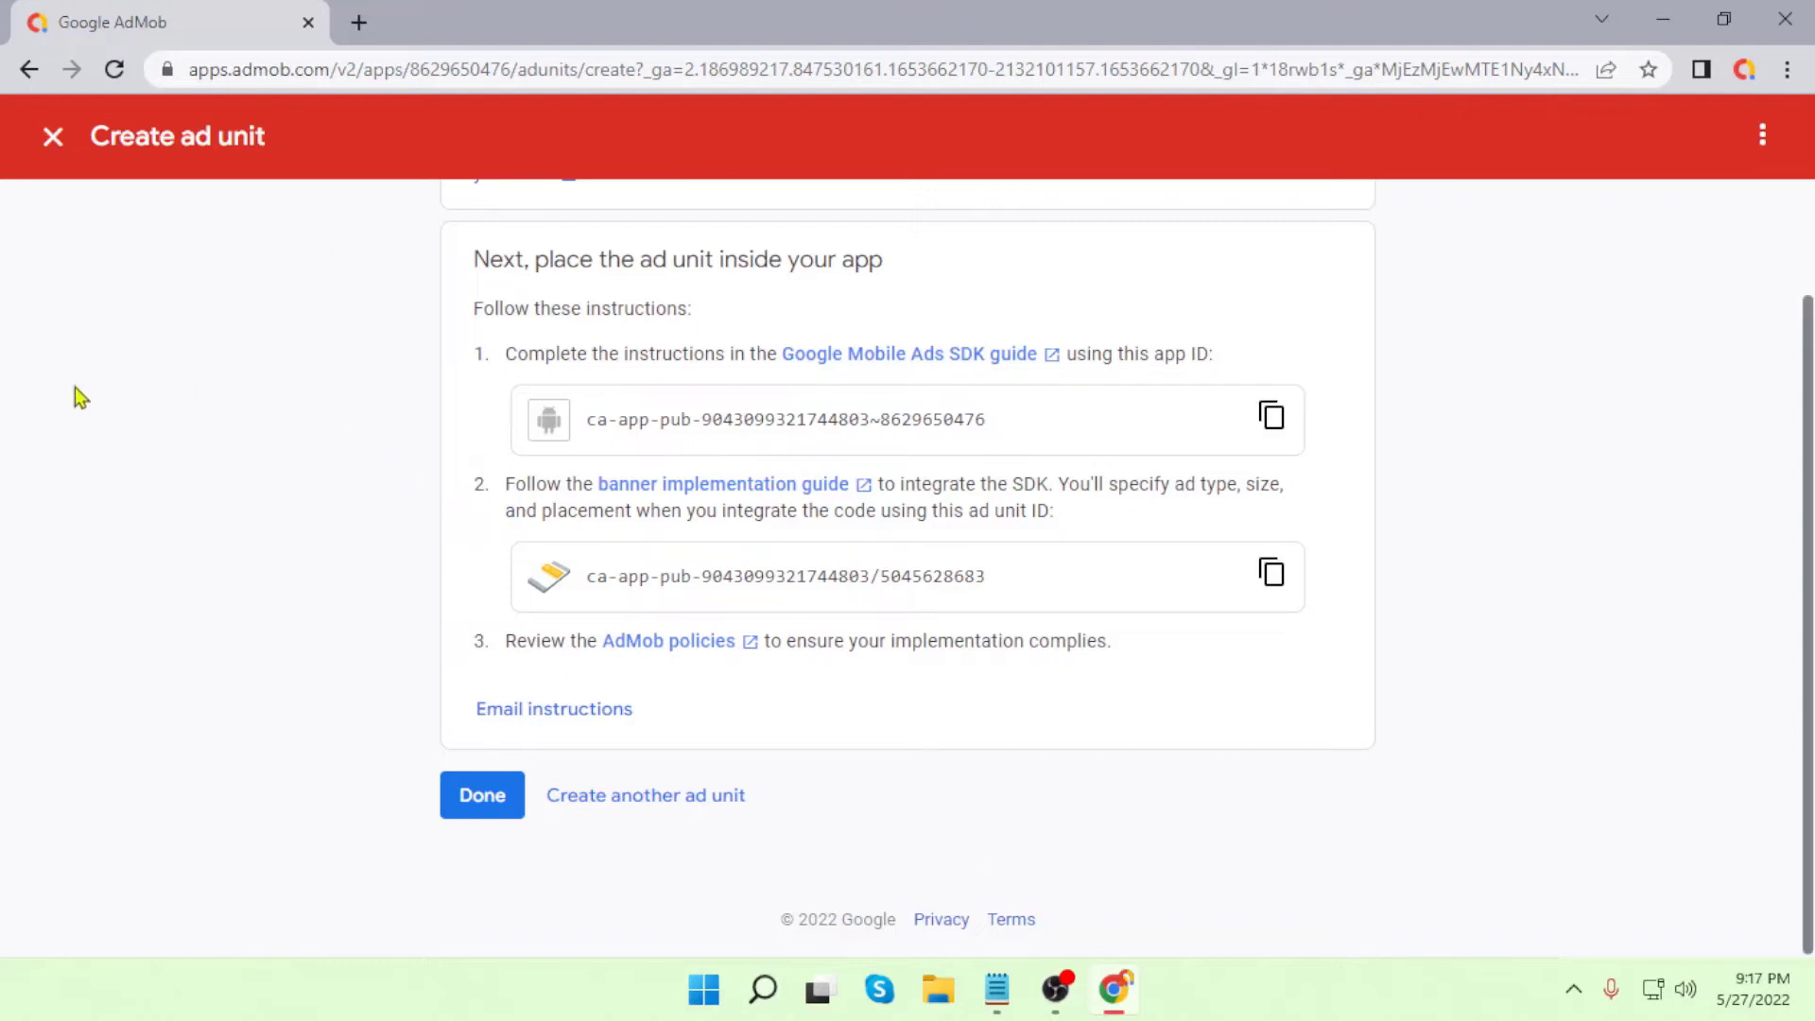
{"action": "left_click", "coordinate": [483, 806]}
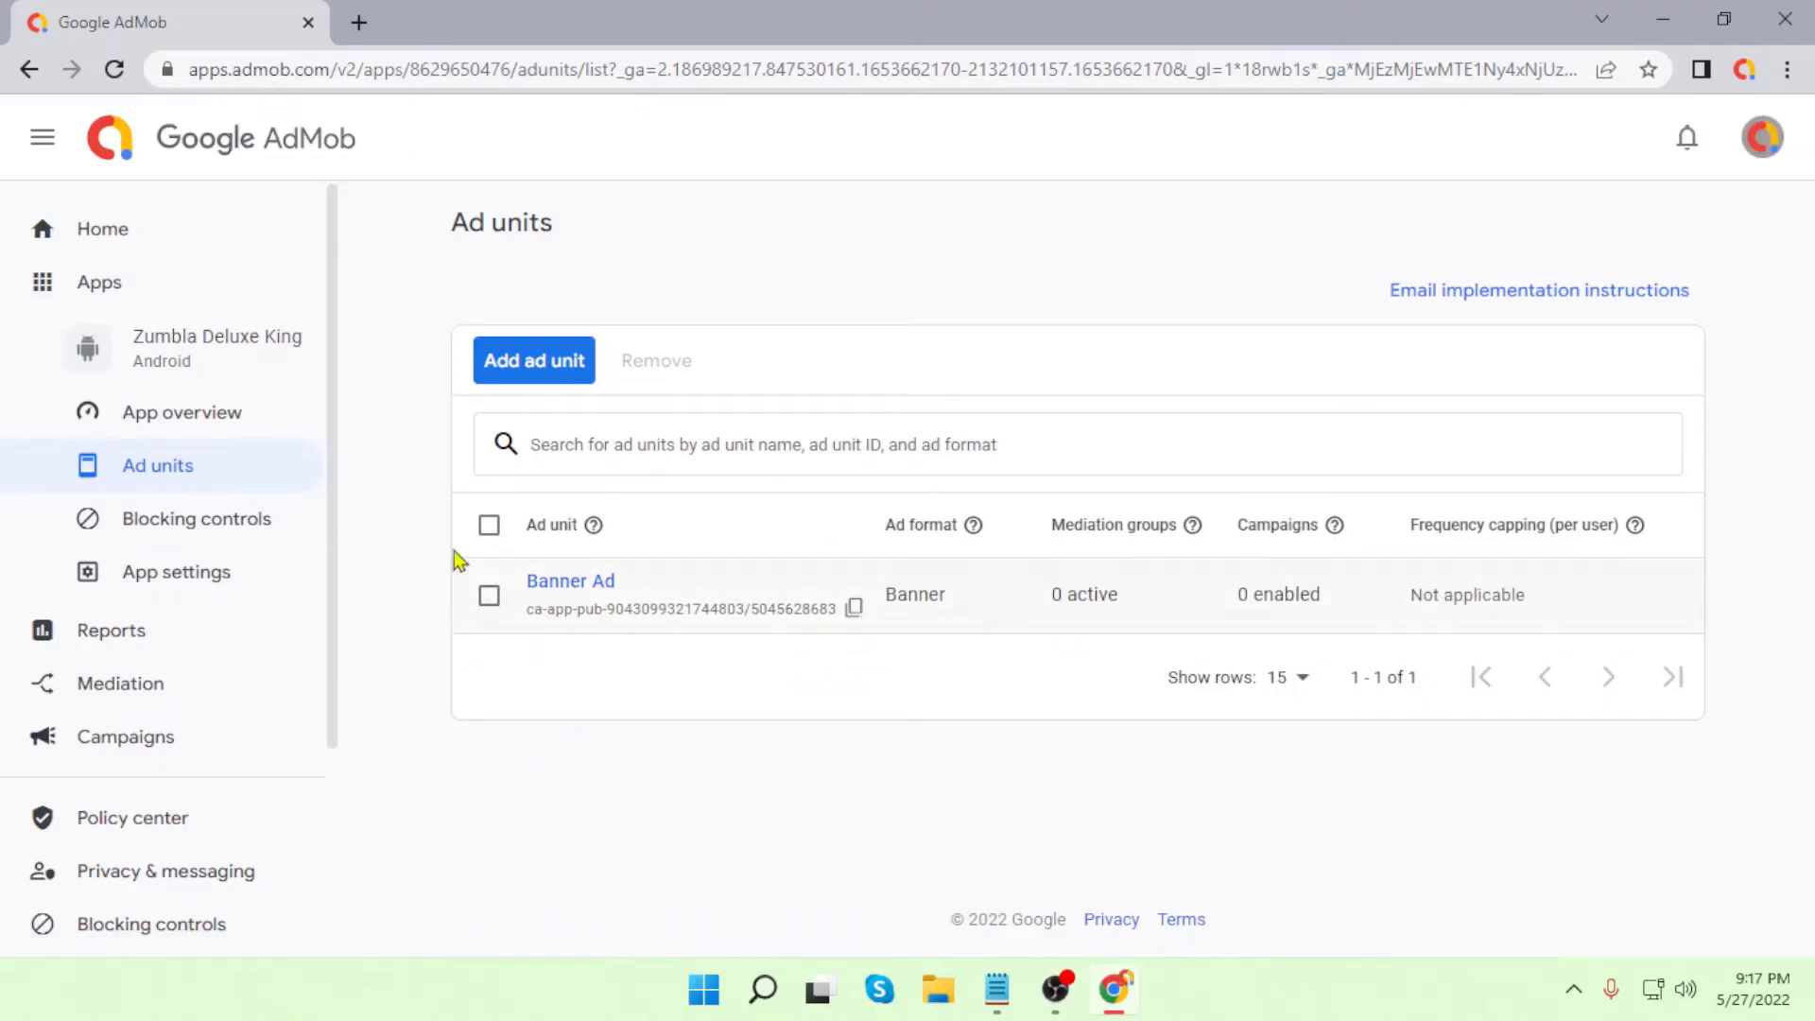
Step: Create a second ad unit in the Interstitial format named Interstitial Ad and return to the ad units list
{"action": "left_click", "coordinate": [531, 377]}
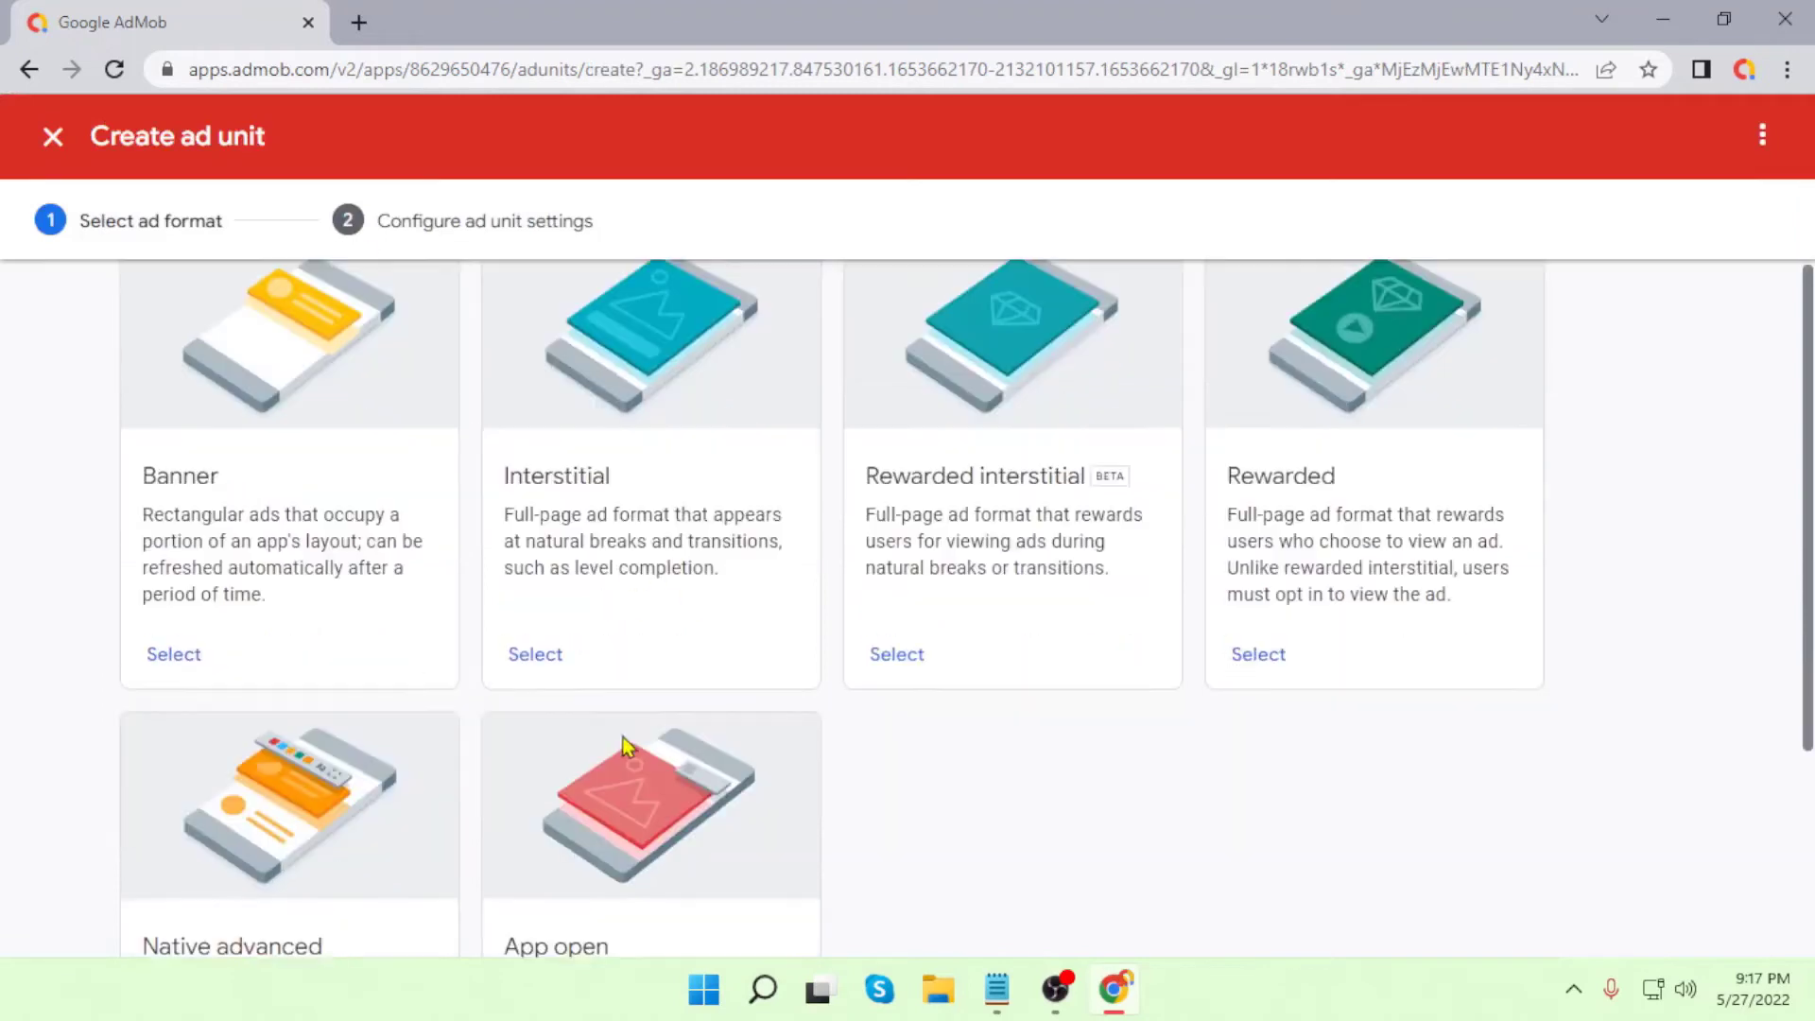
{"action": "left_click", "coordinate": [540, 654]}
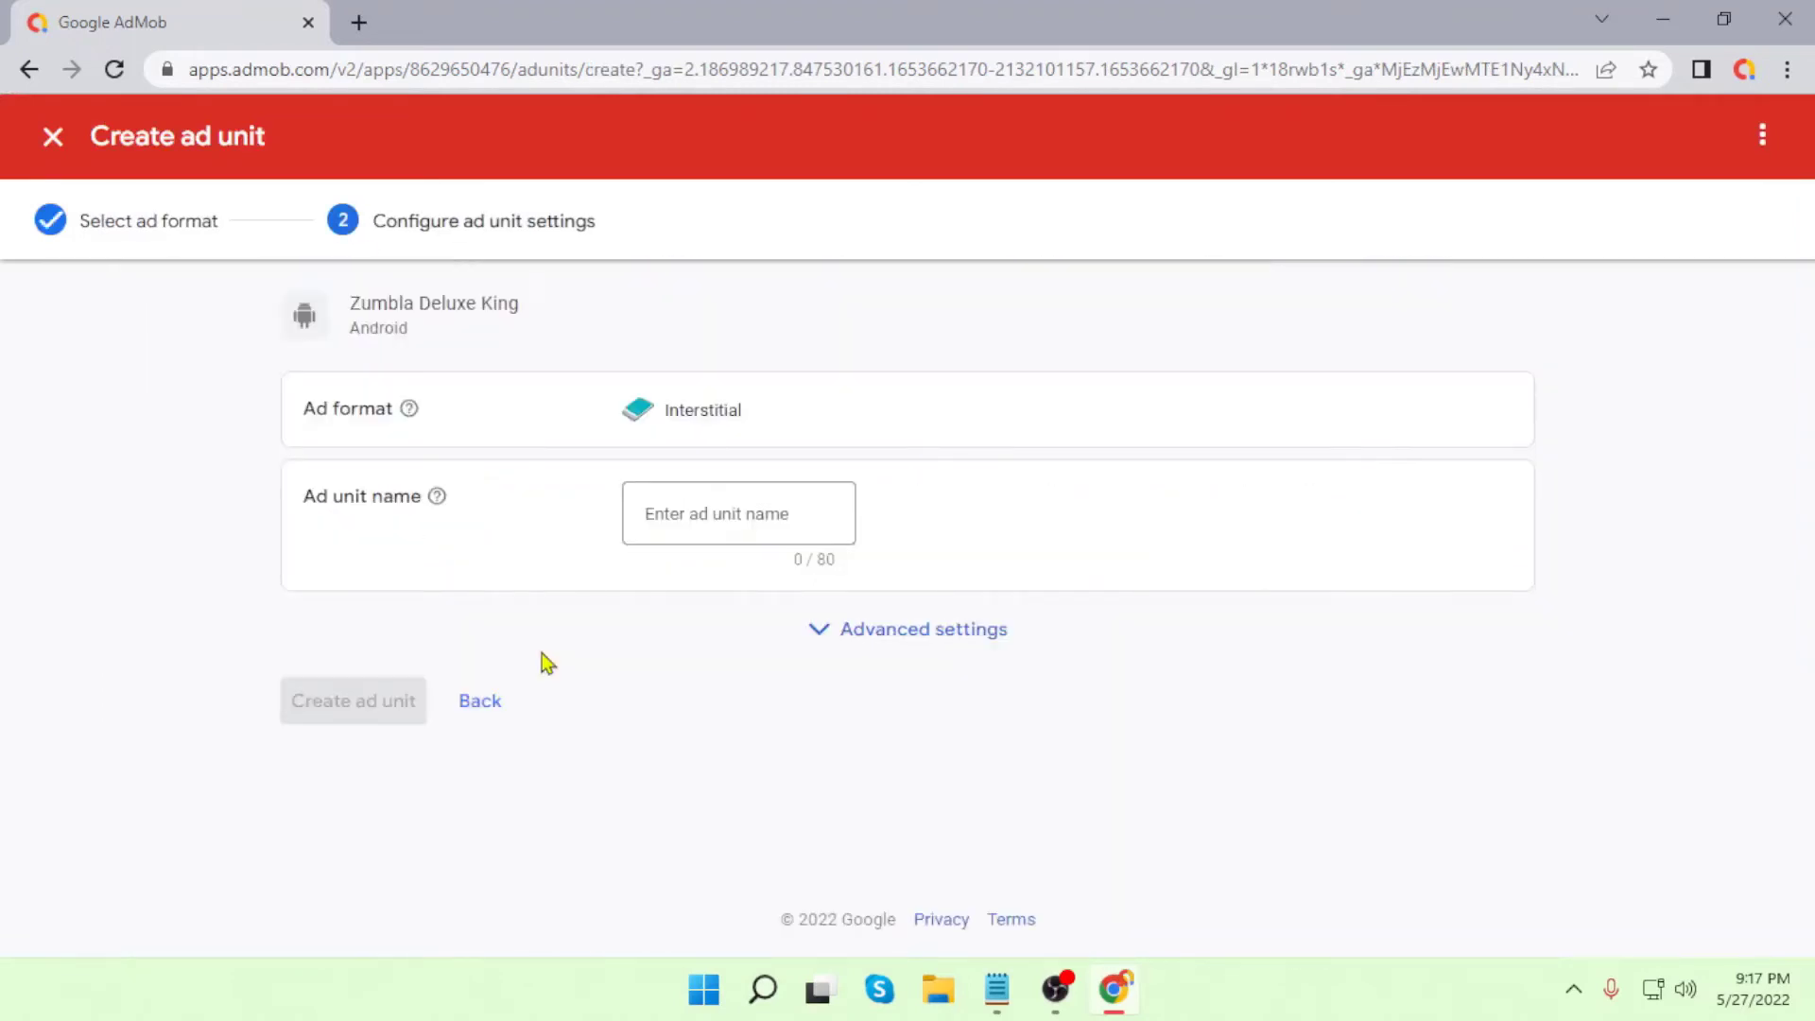
{"action": "double_click", "coordinate": [724, 410]}
{"action": "left_click", "coordinate": [716, 513]}
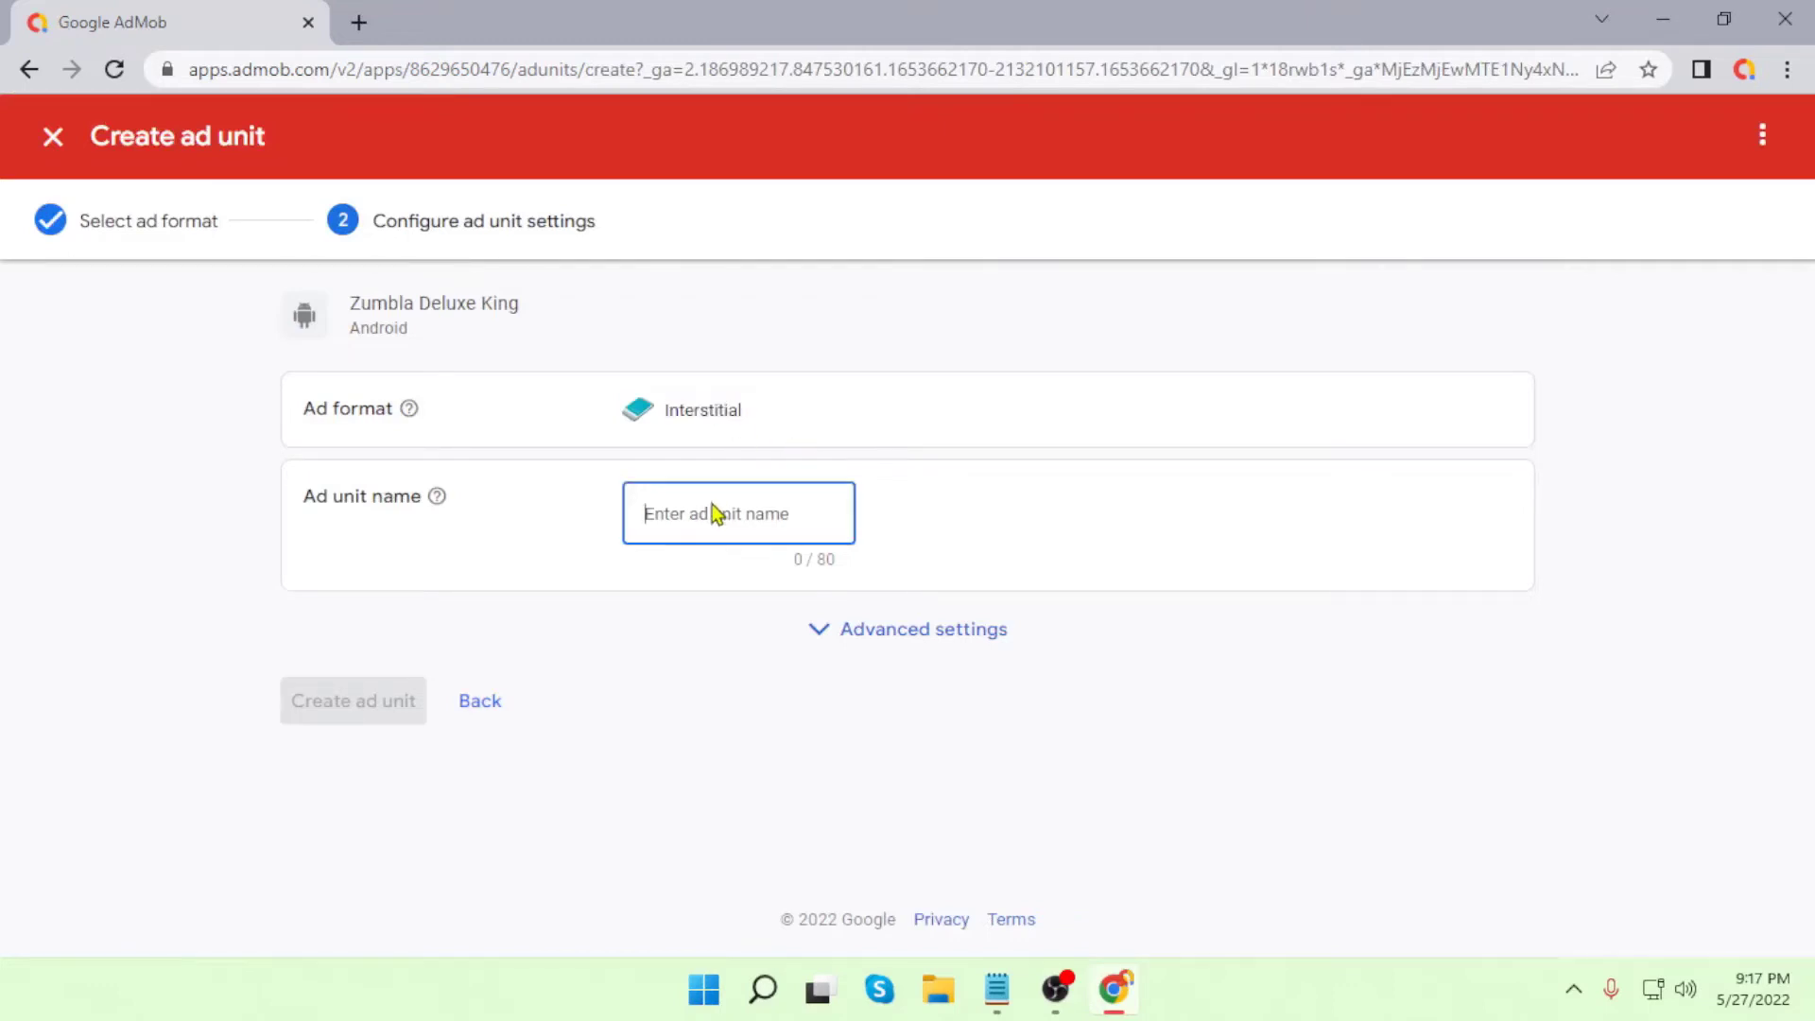
{"action": "key", "text": "ctrl+v"}
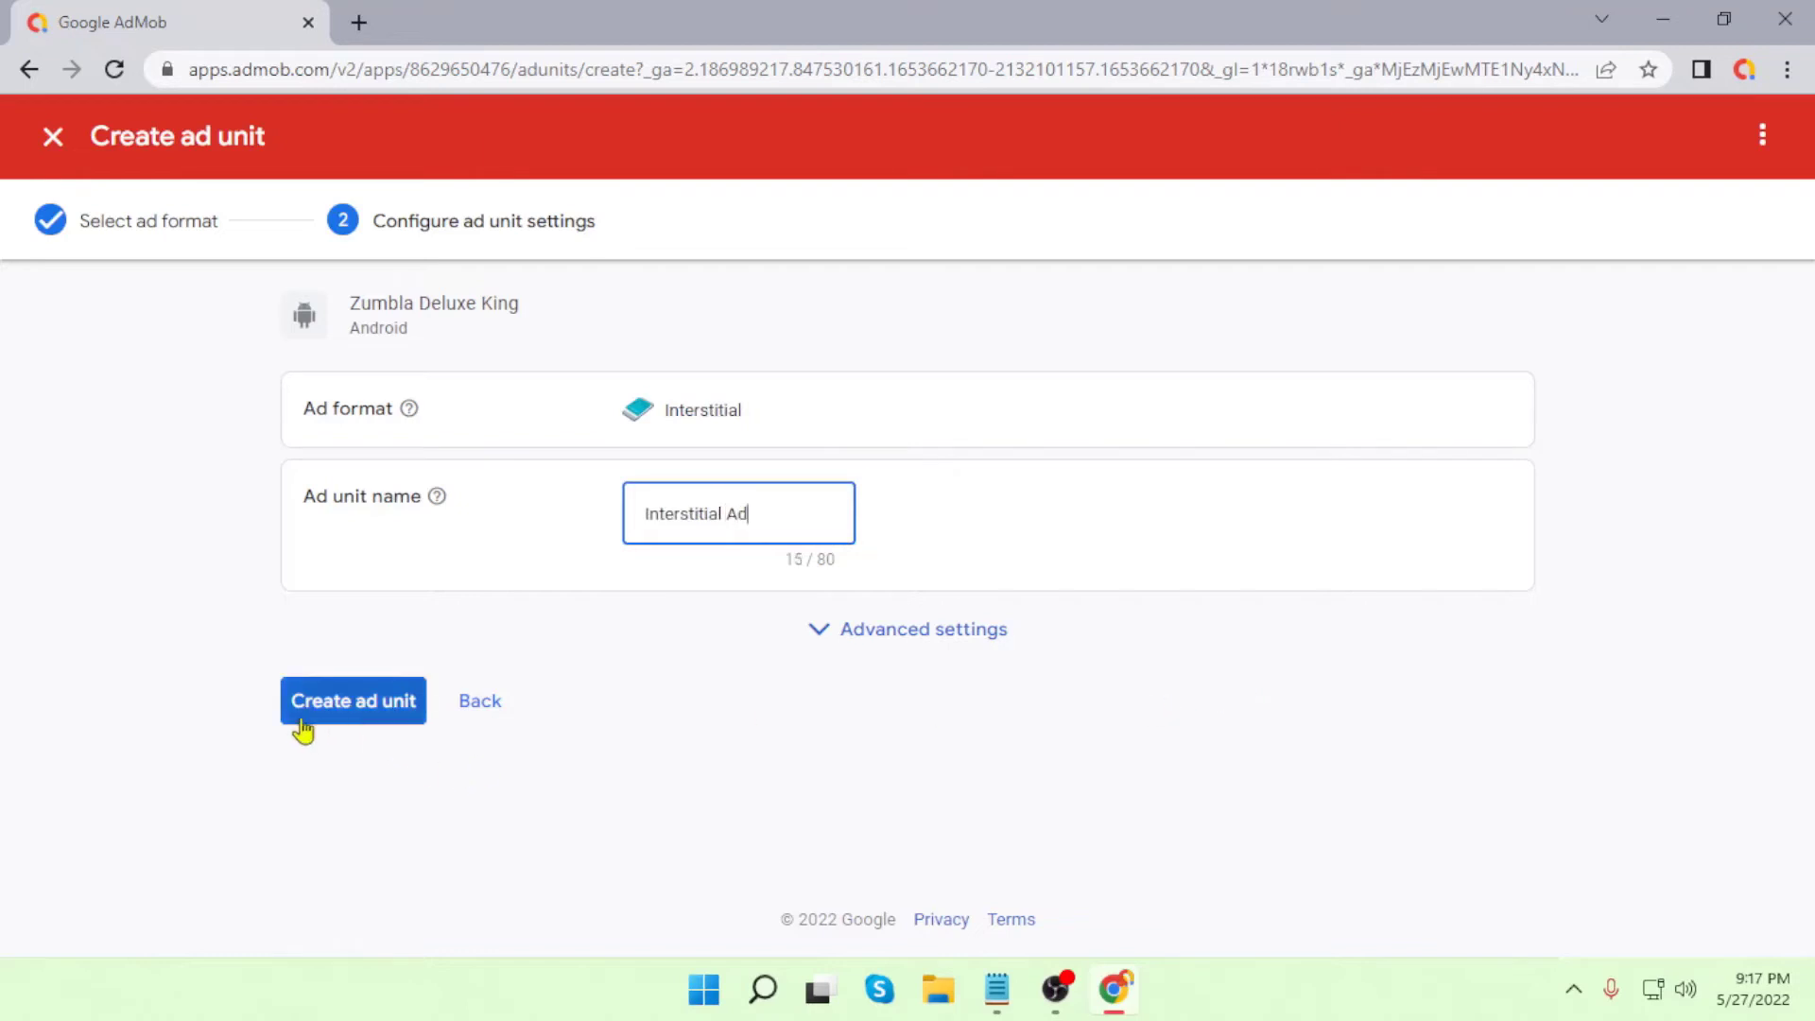
{"action": "left_click", "coordinate": [373, 711]}
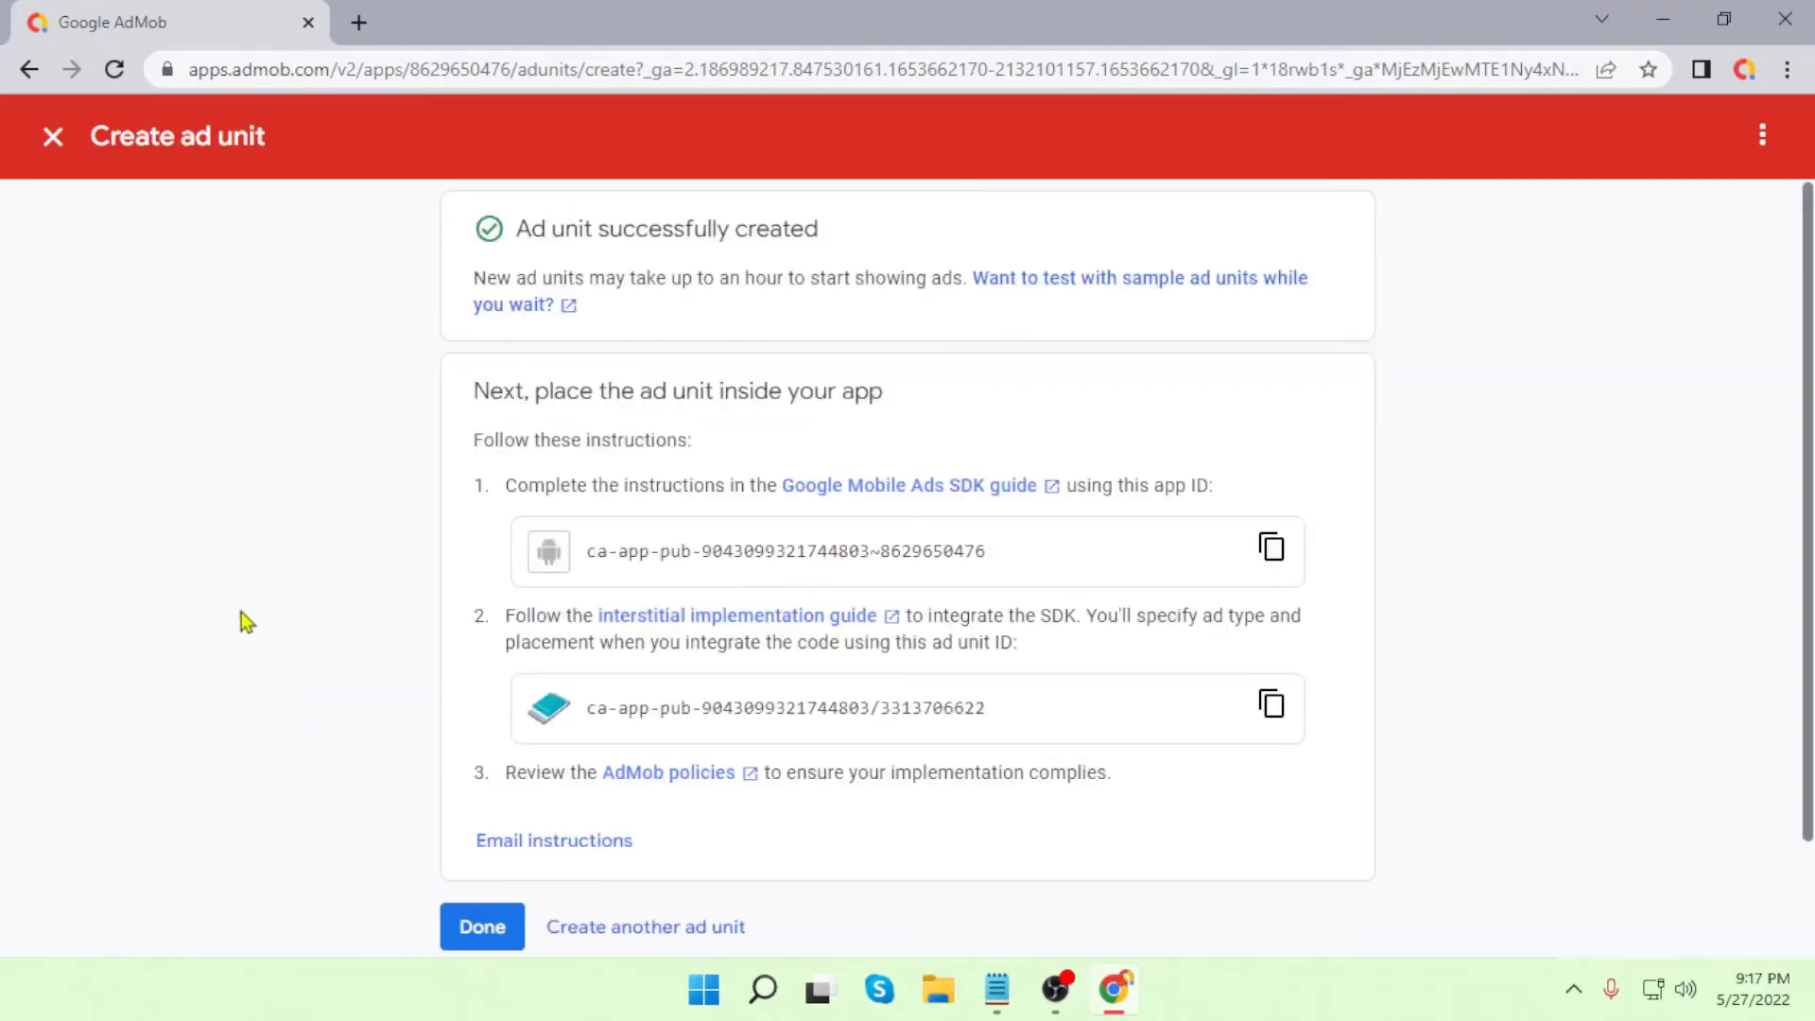
{"action": "scroll", "coordinate": [378, 737], "scroll_direction": "down", "scroll_amount": 3}
{"action": "left_click", "coordinate": [458, 800]}
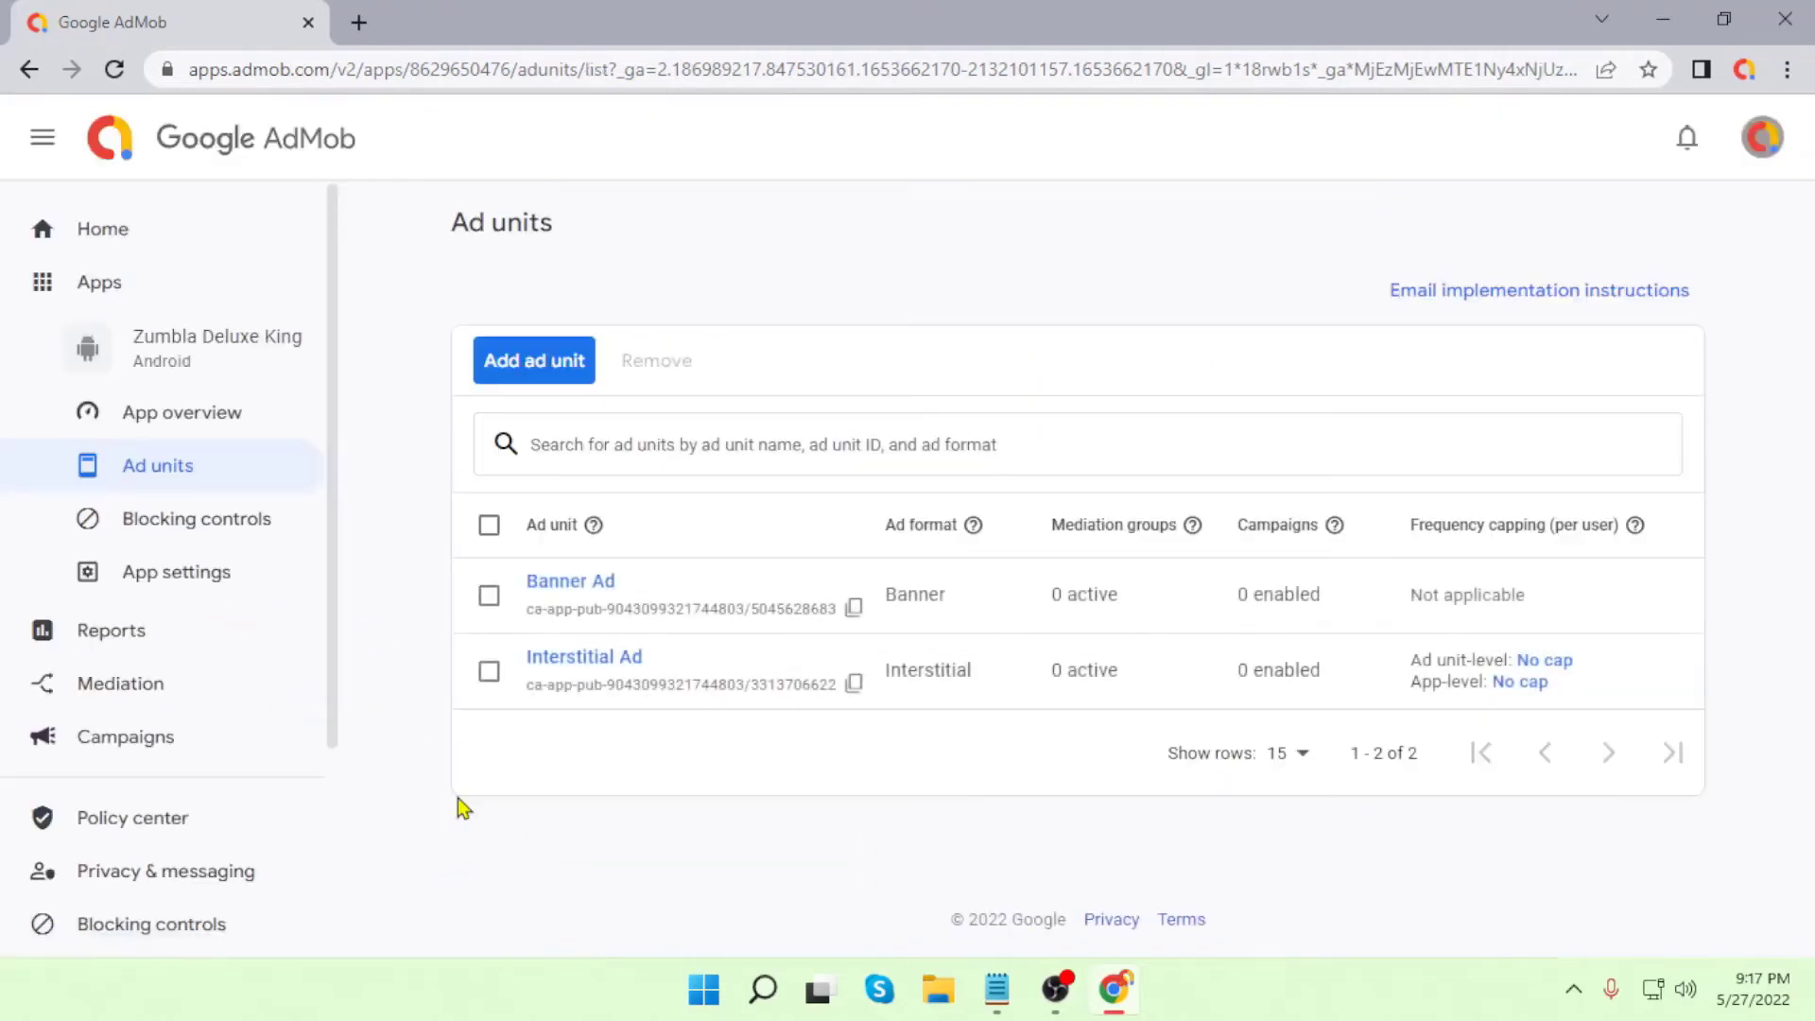
Step: Create a third ad unit in the Rewarded interstitial format named Rewarded interstitial Ad and return to the ad units list
{"action": "left_click", "coordinate": [544, 366]}
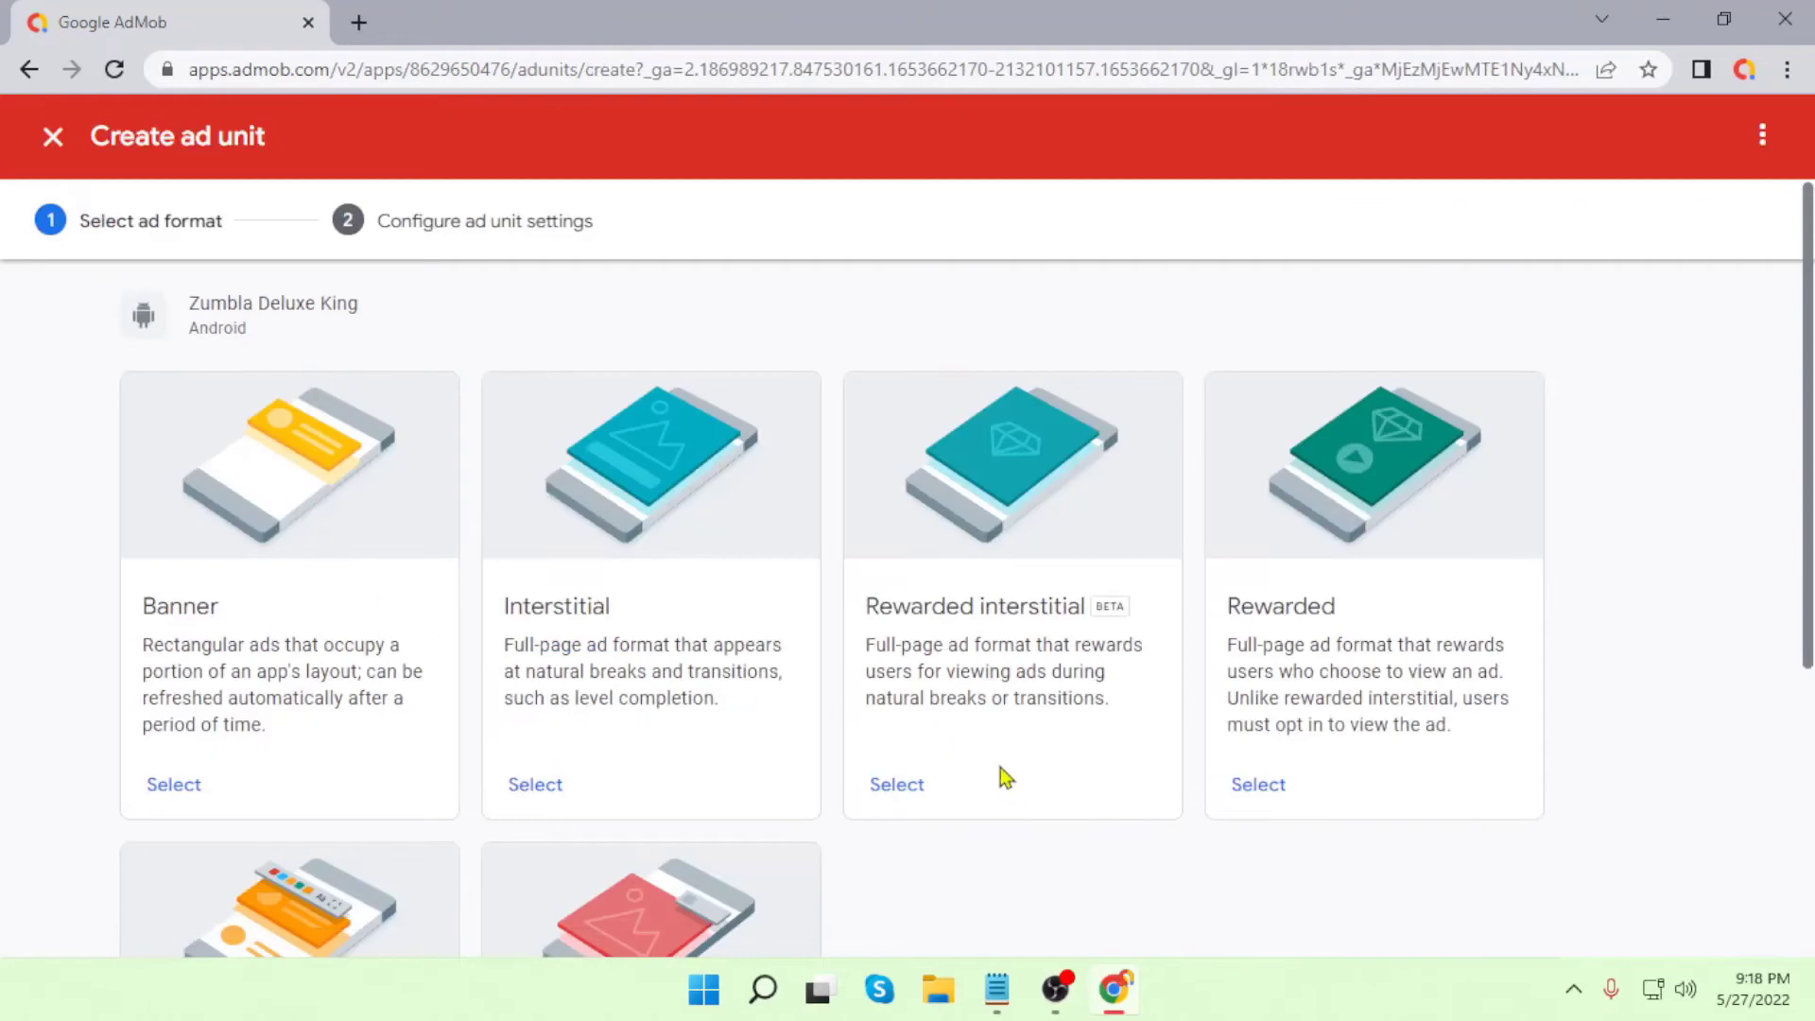
{"action": "left_click", "coordinate": [898, 784]}
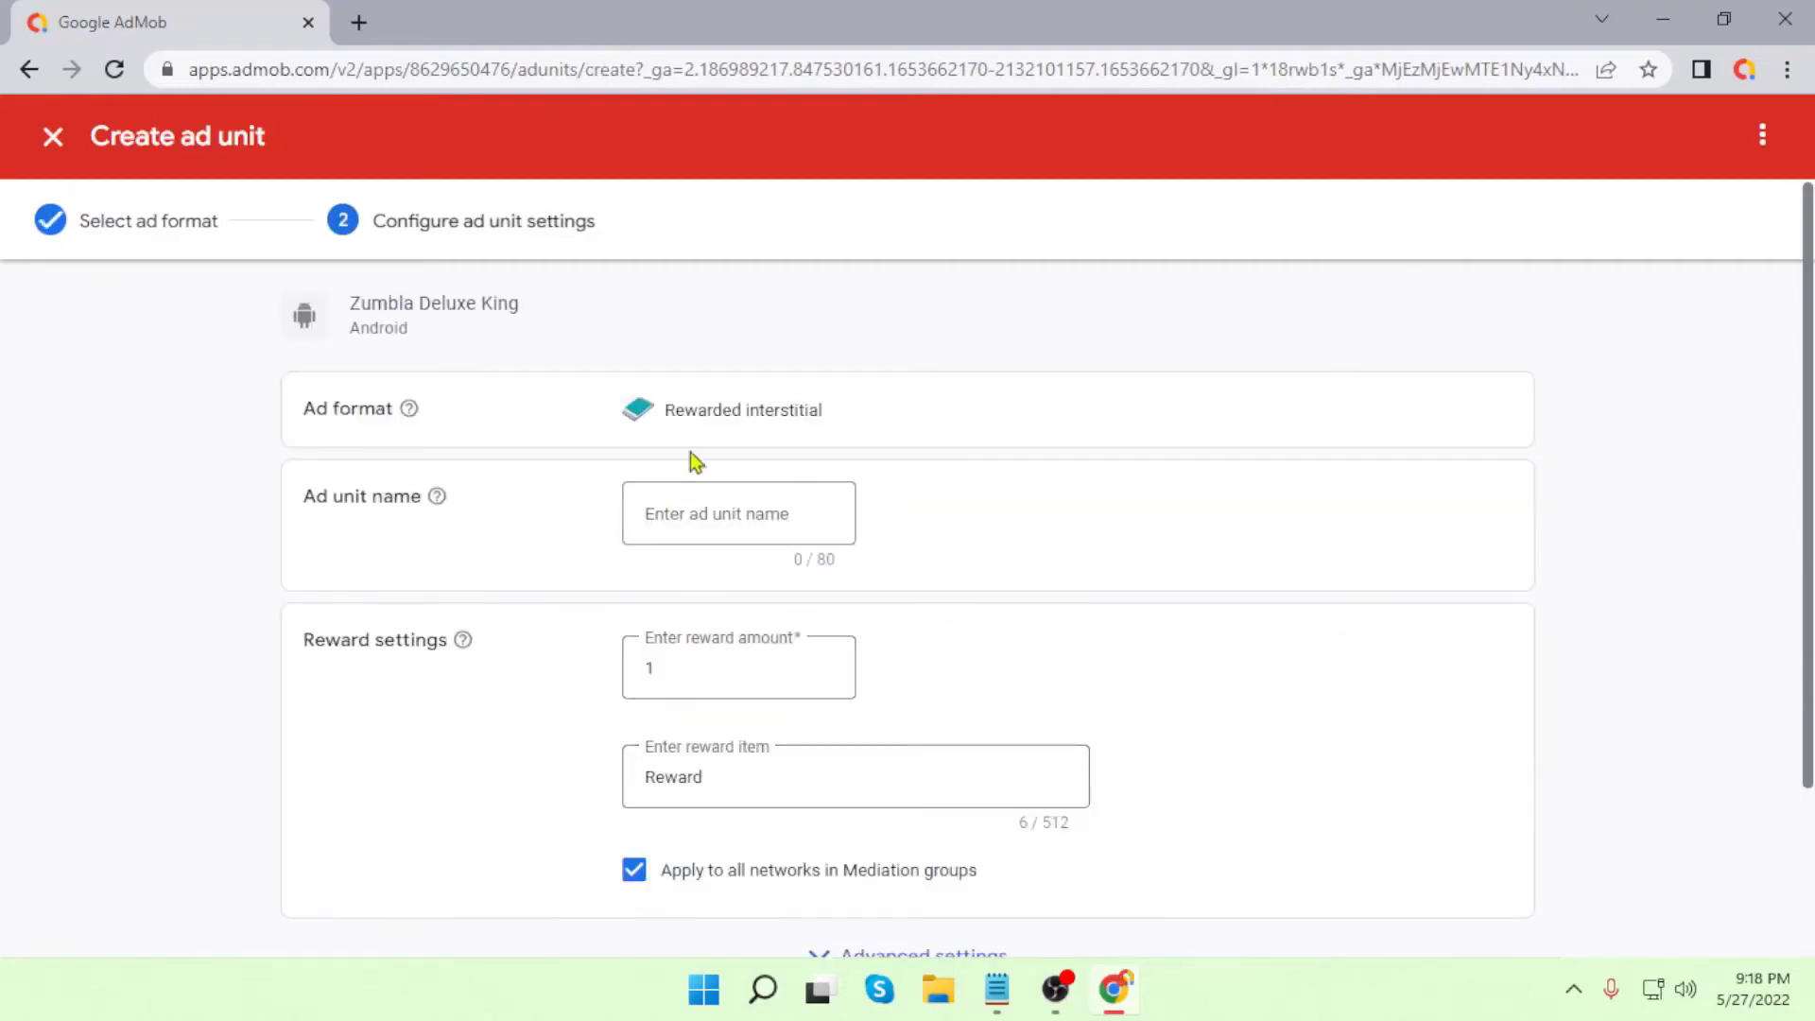
{"action": "triple_click", "coordinate": [717, 408]}
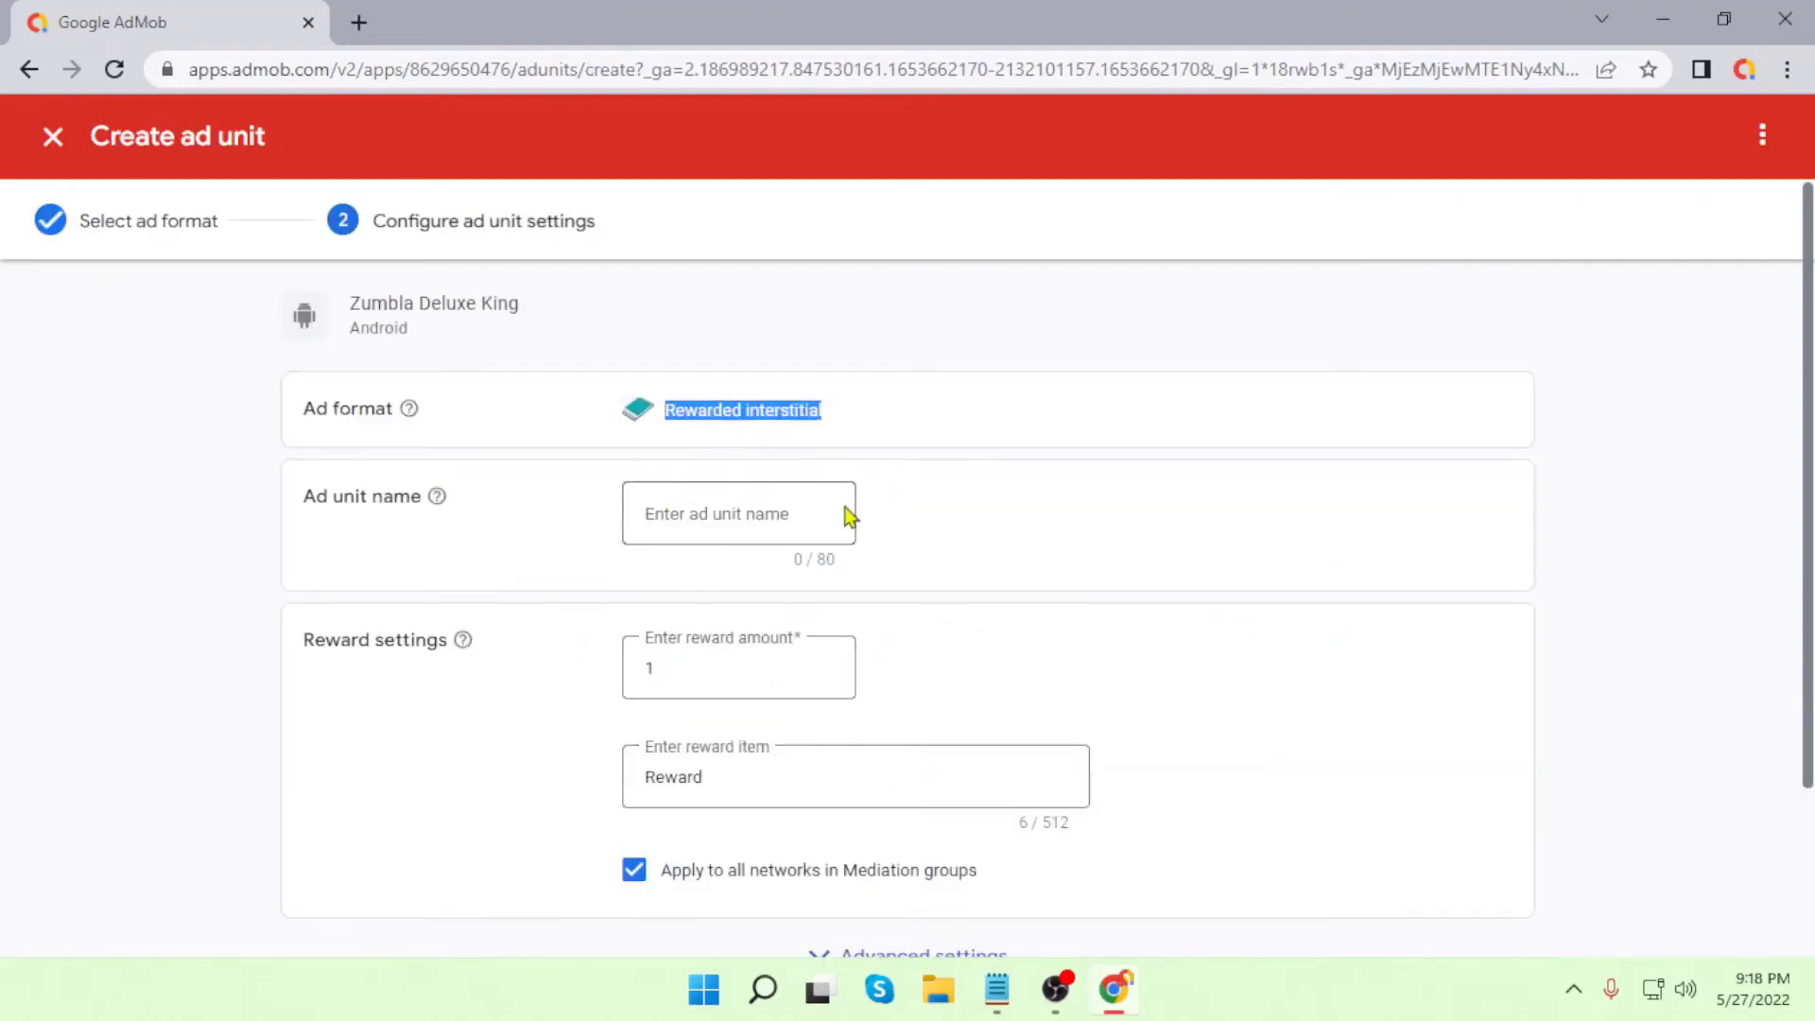
{"action": "left_click", "coordinate": [696, 509]}
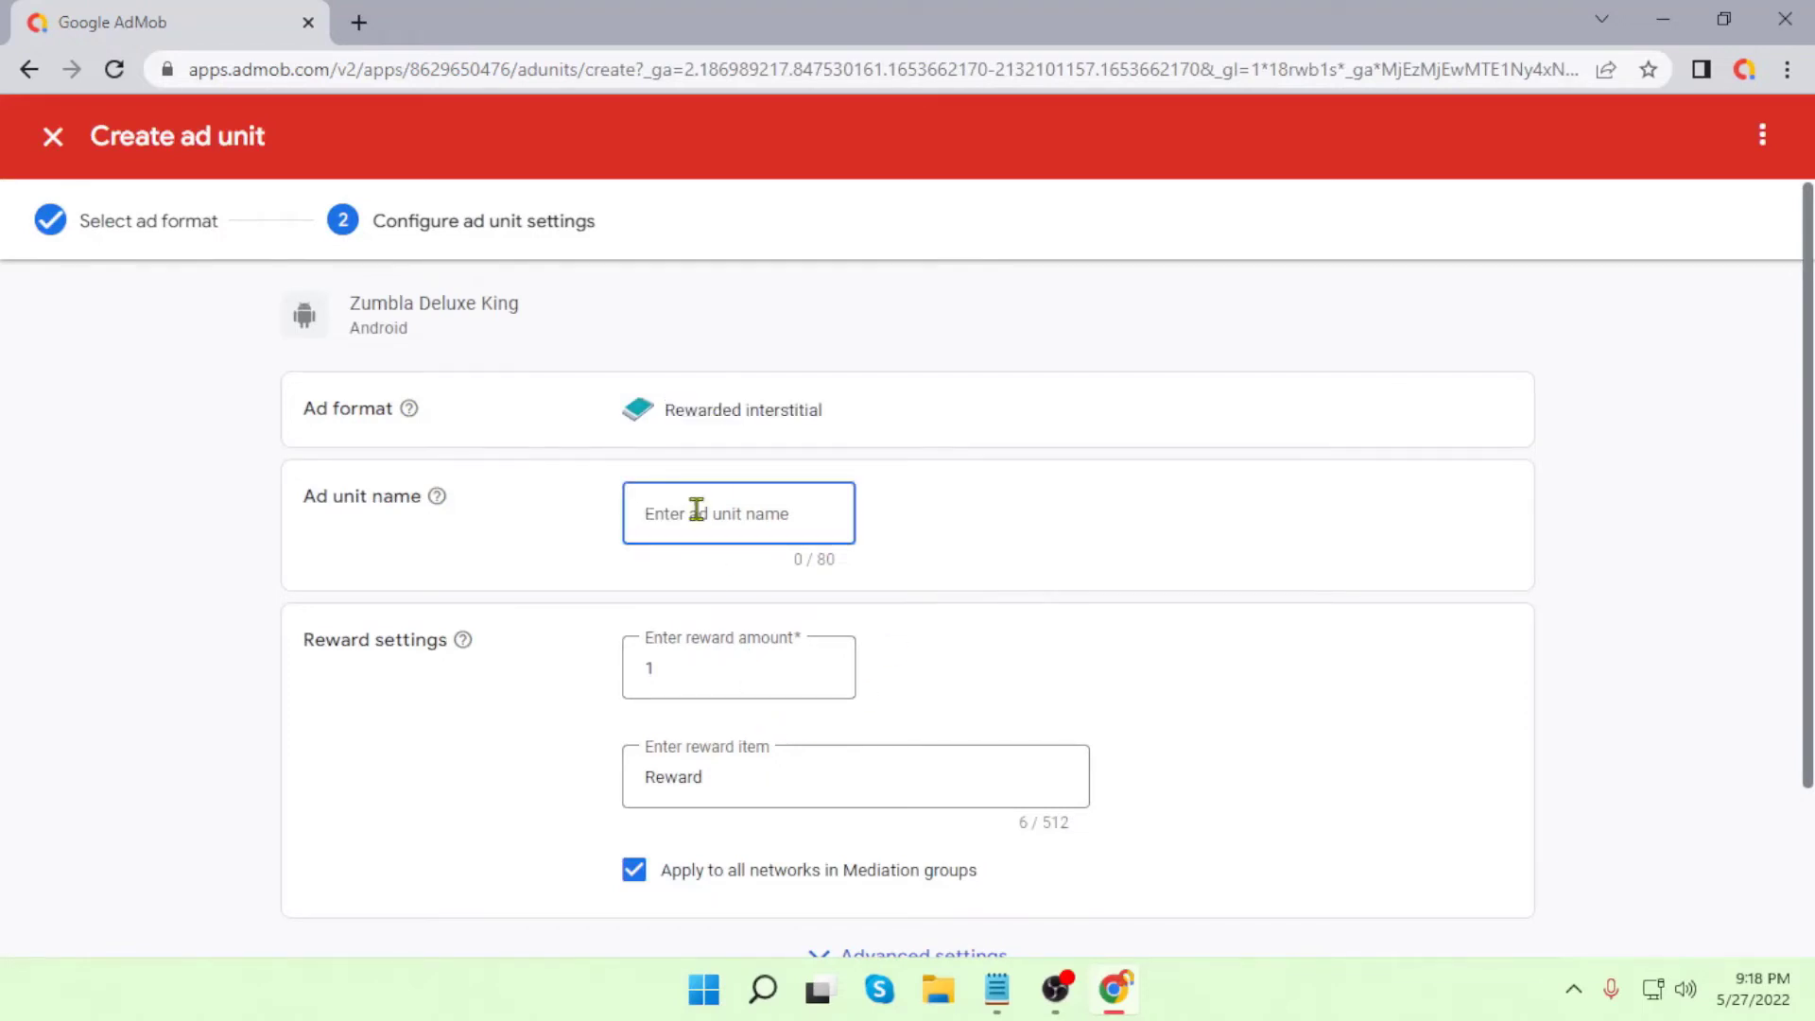
{"action": "key", "text": "ctrl+v"}
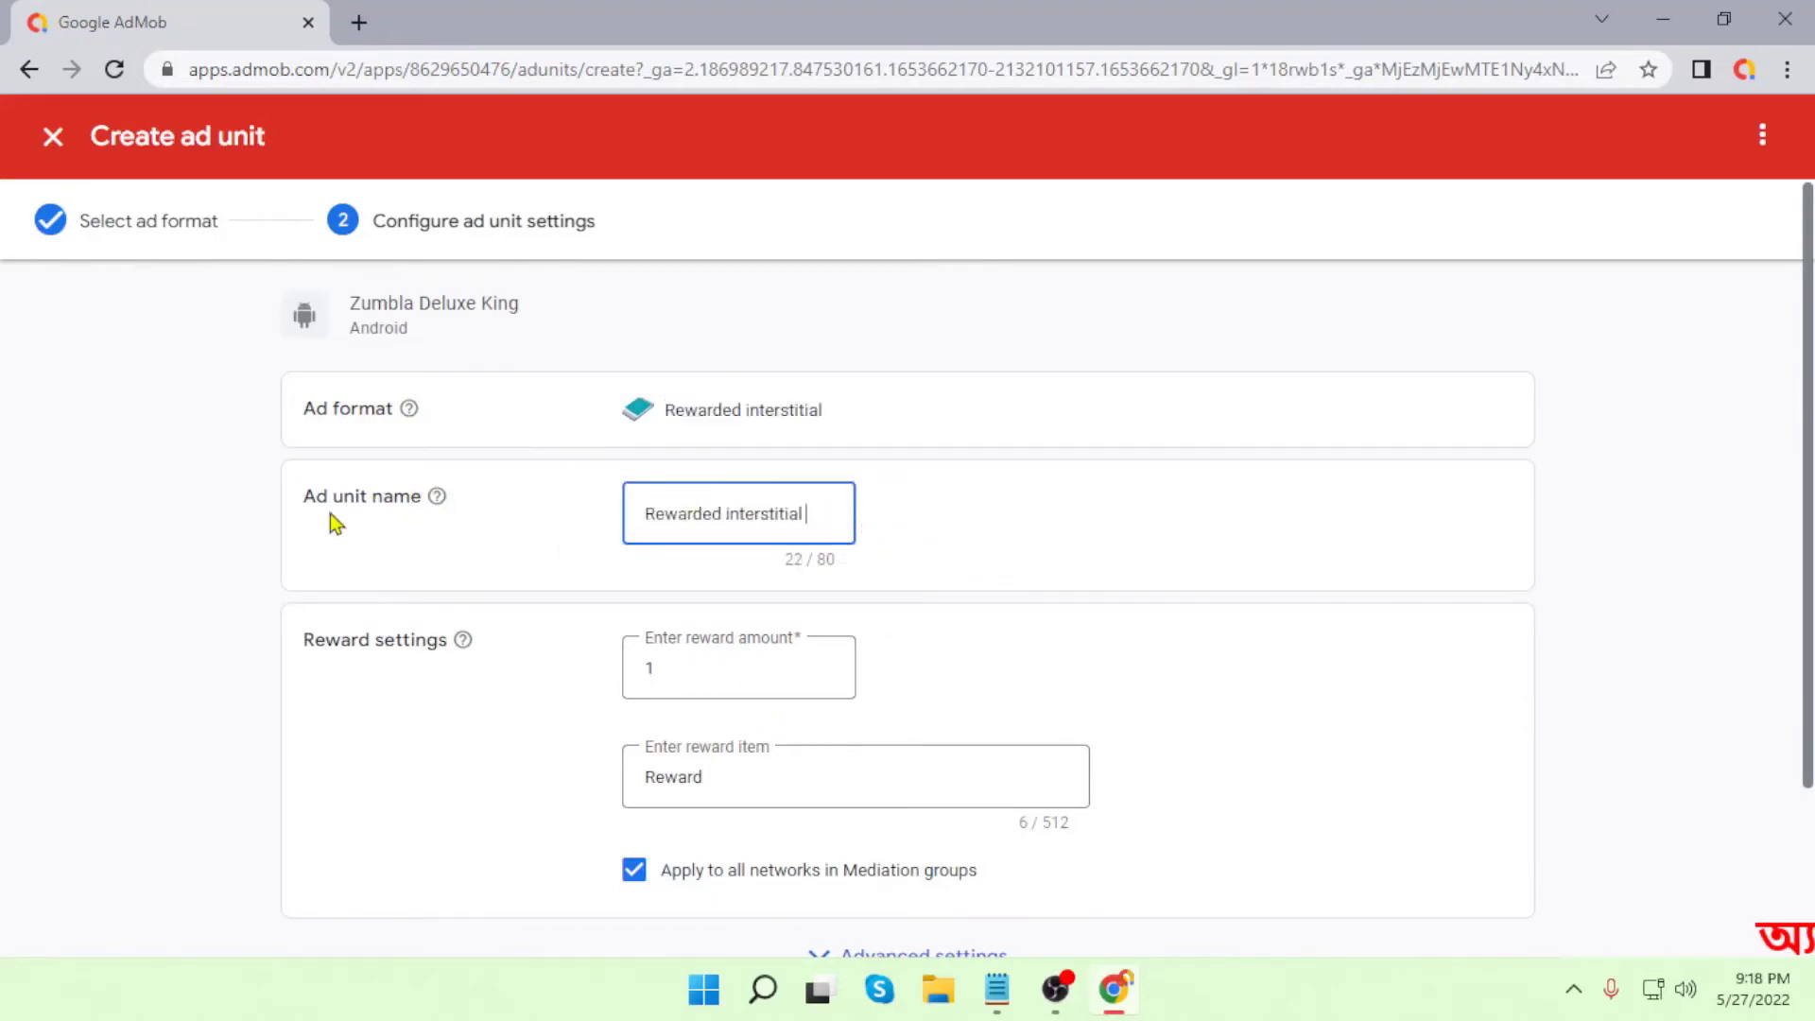
{"action": "double_click", "coordinate": [311, 495]}
{"action": "left_click", "coordinate": [810, 516]}
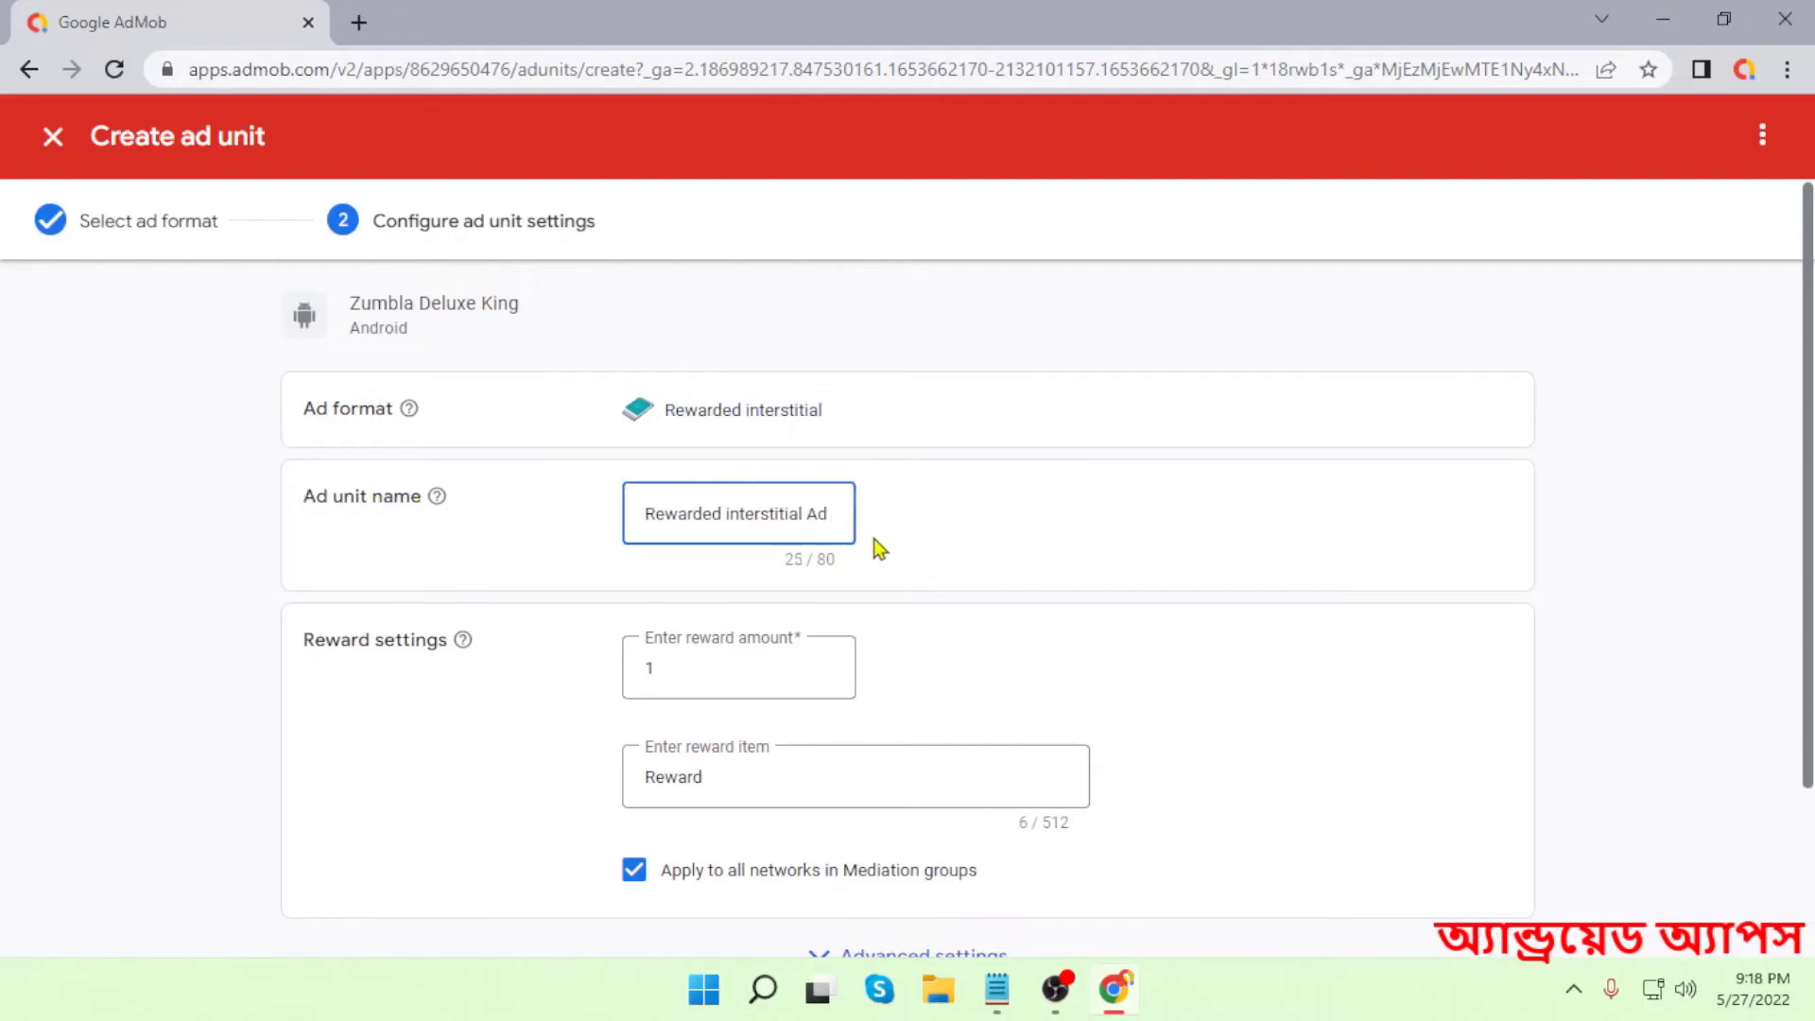
{"action": "scroll", "coordinate": [851, 662], "scroll_direction": "down", "scroll_amount": 3}
{"action": "left_click", "coordinate": [351, 821]}
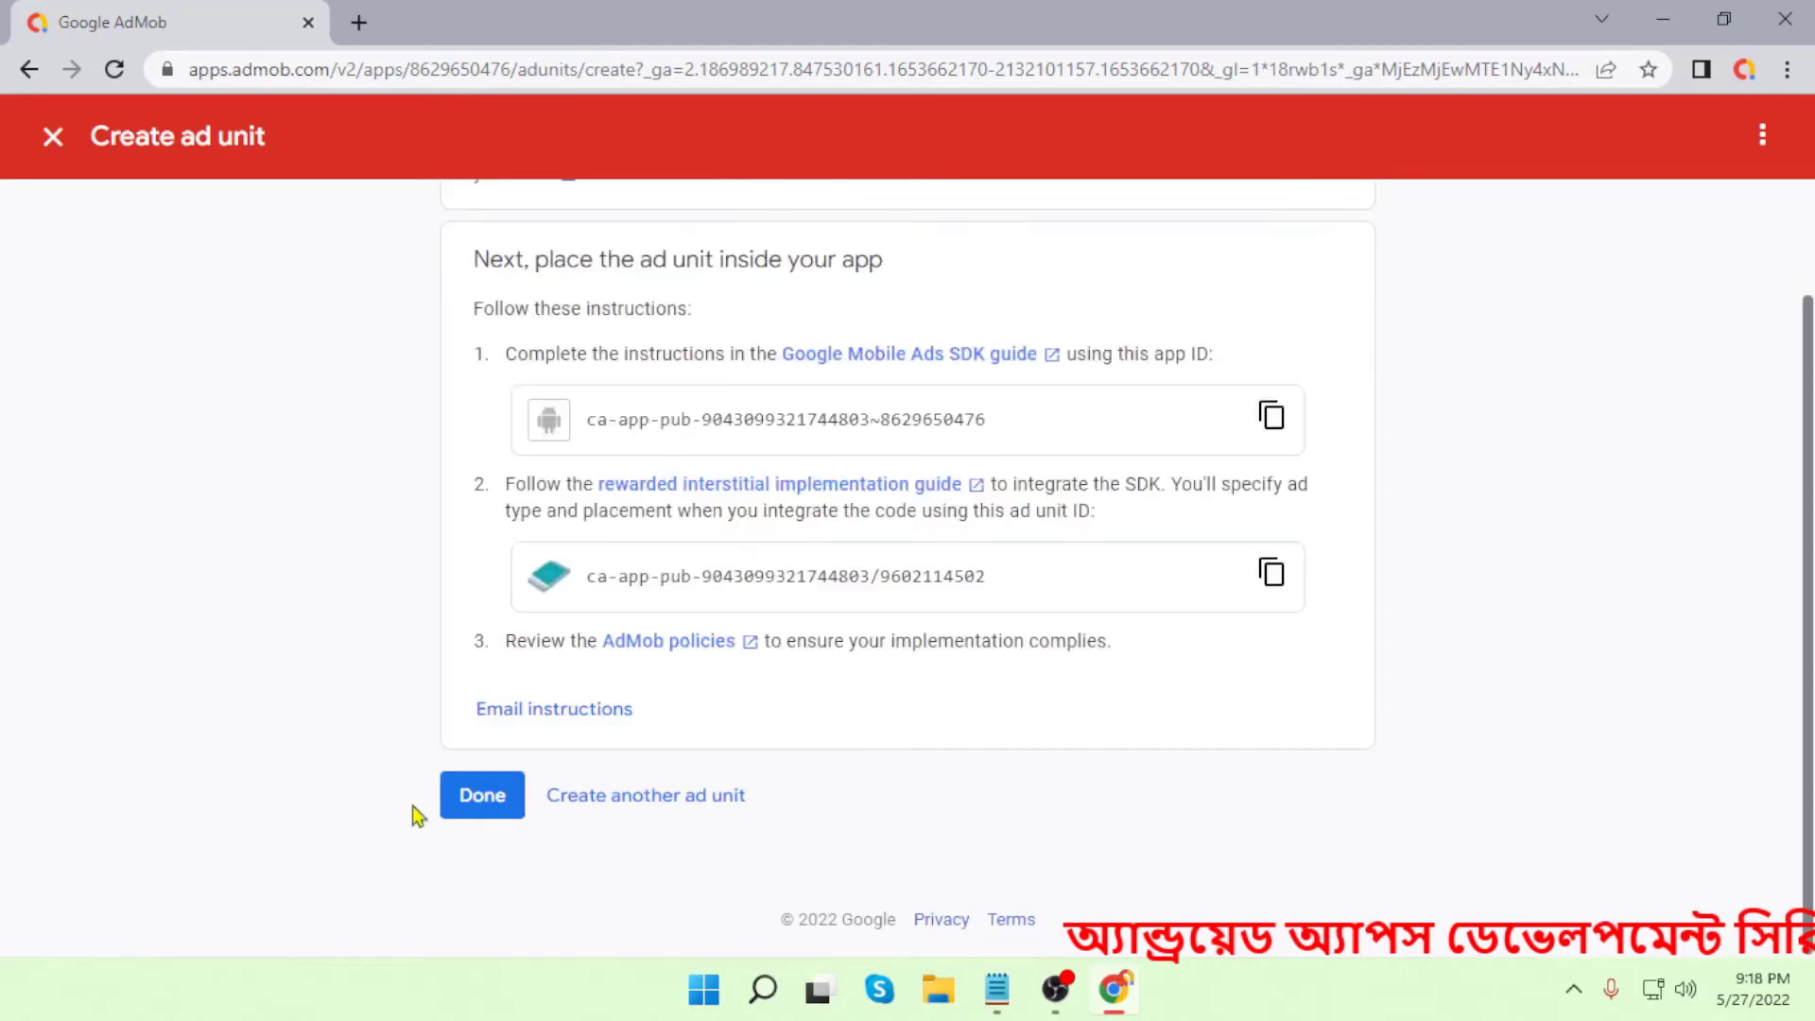
{"action": "left_click", "coordinate": [484, 797]}
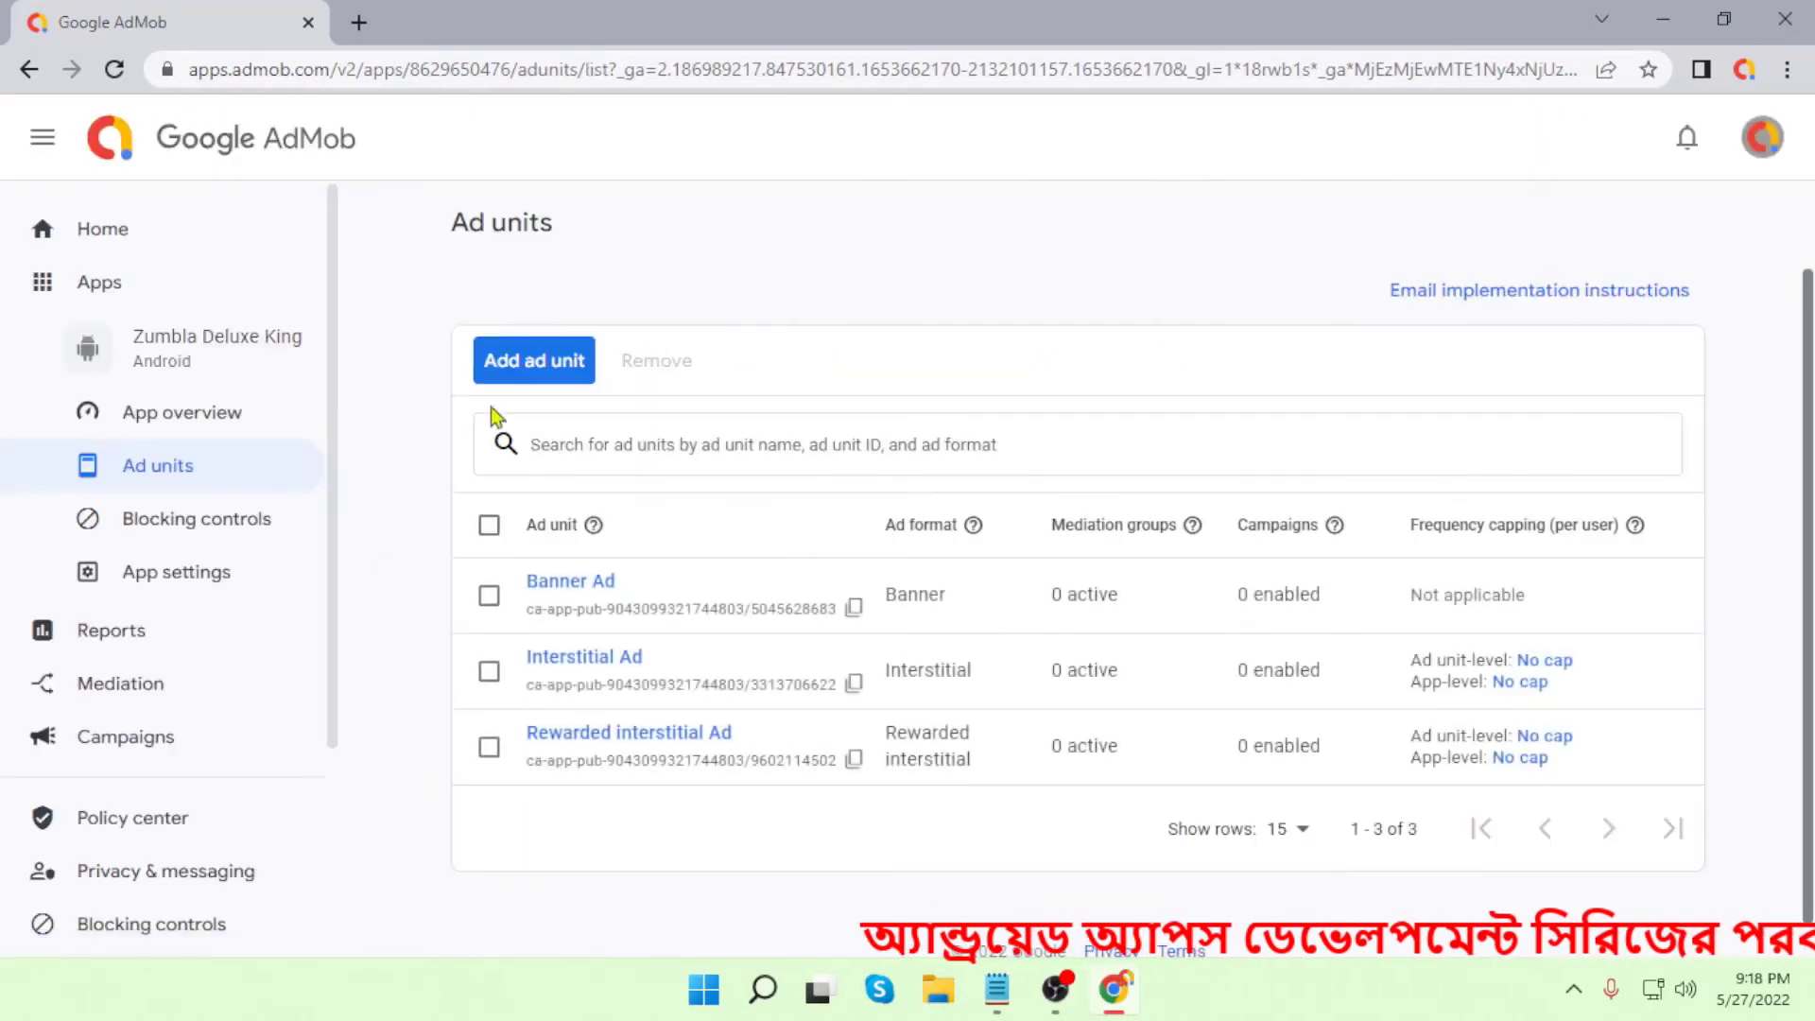
Step: Create an ad unit in the Rewarded format named Rewarded Ad, keeping the default reward settings, and return to the ad units list
{"action": "left_click", "coordinate": [530, 361]}
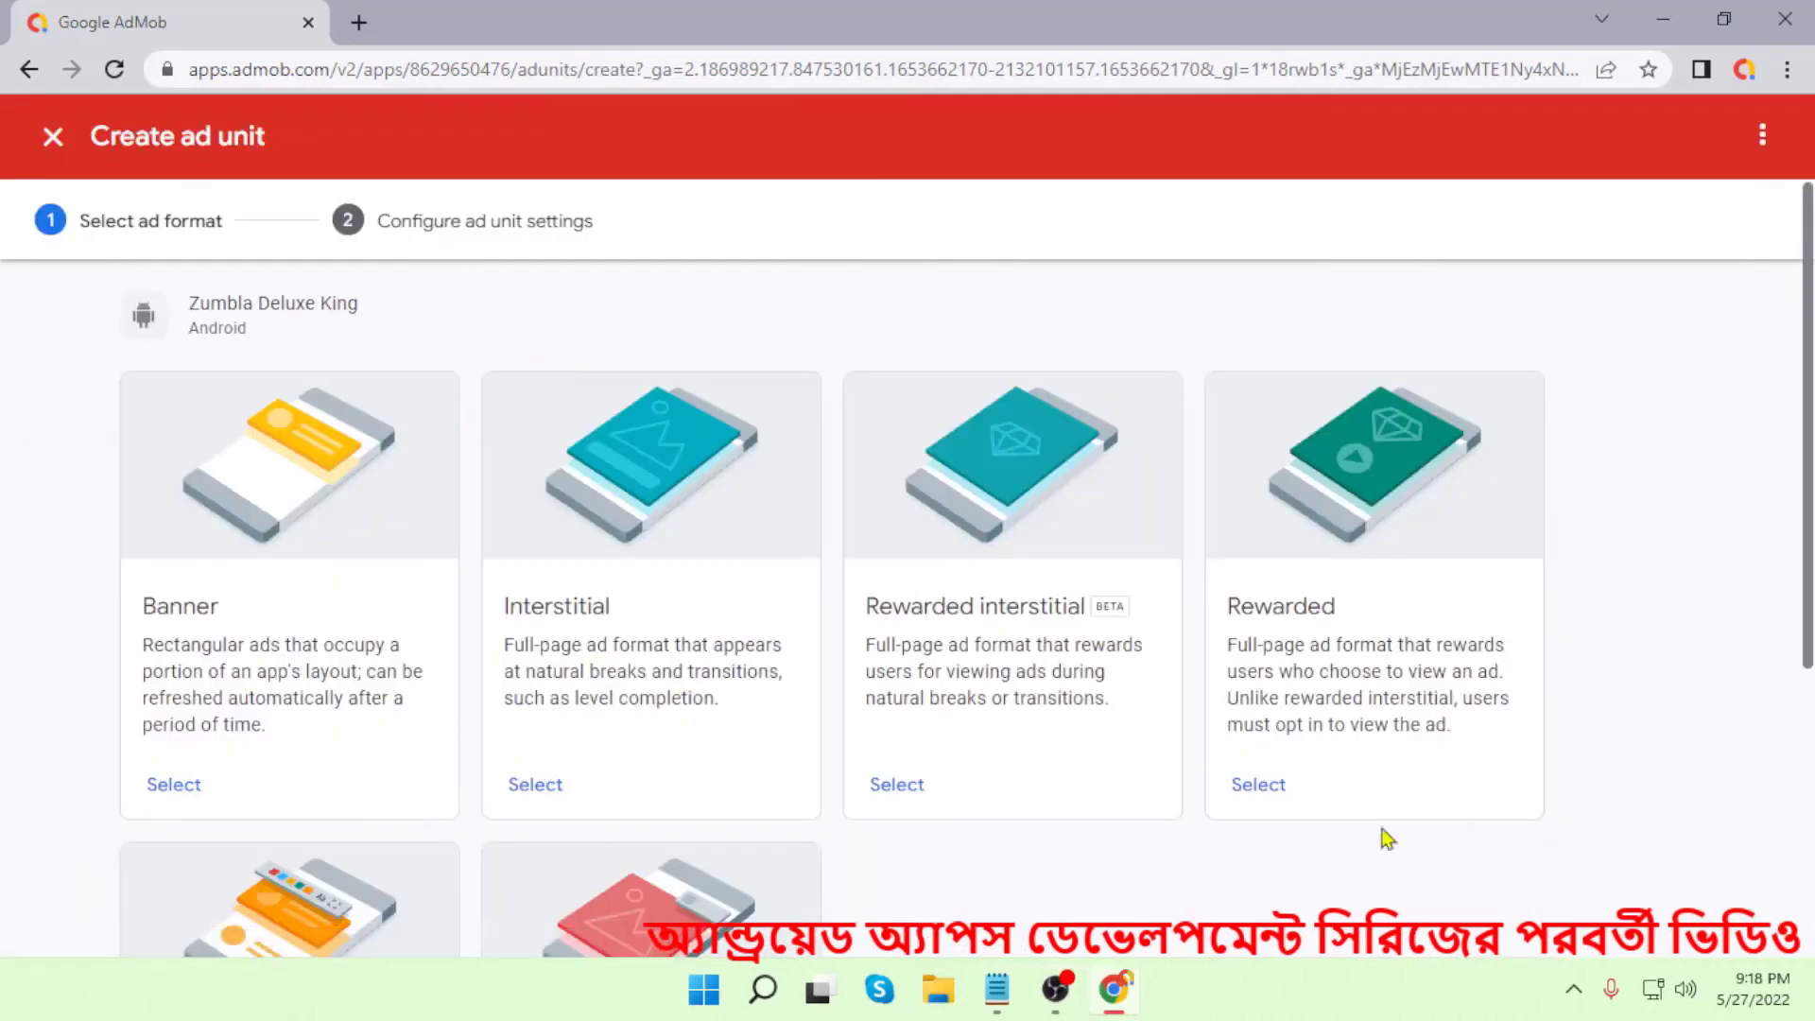
{"action": "left_click", "coordinate": [1266, 789]}
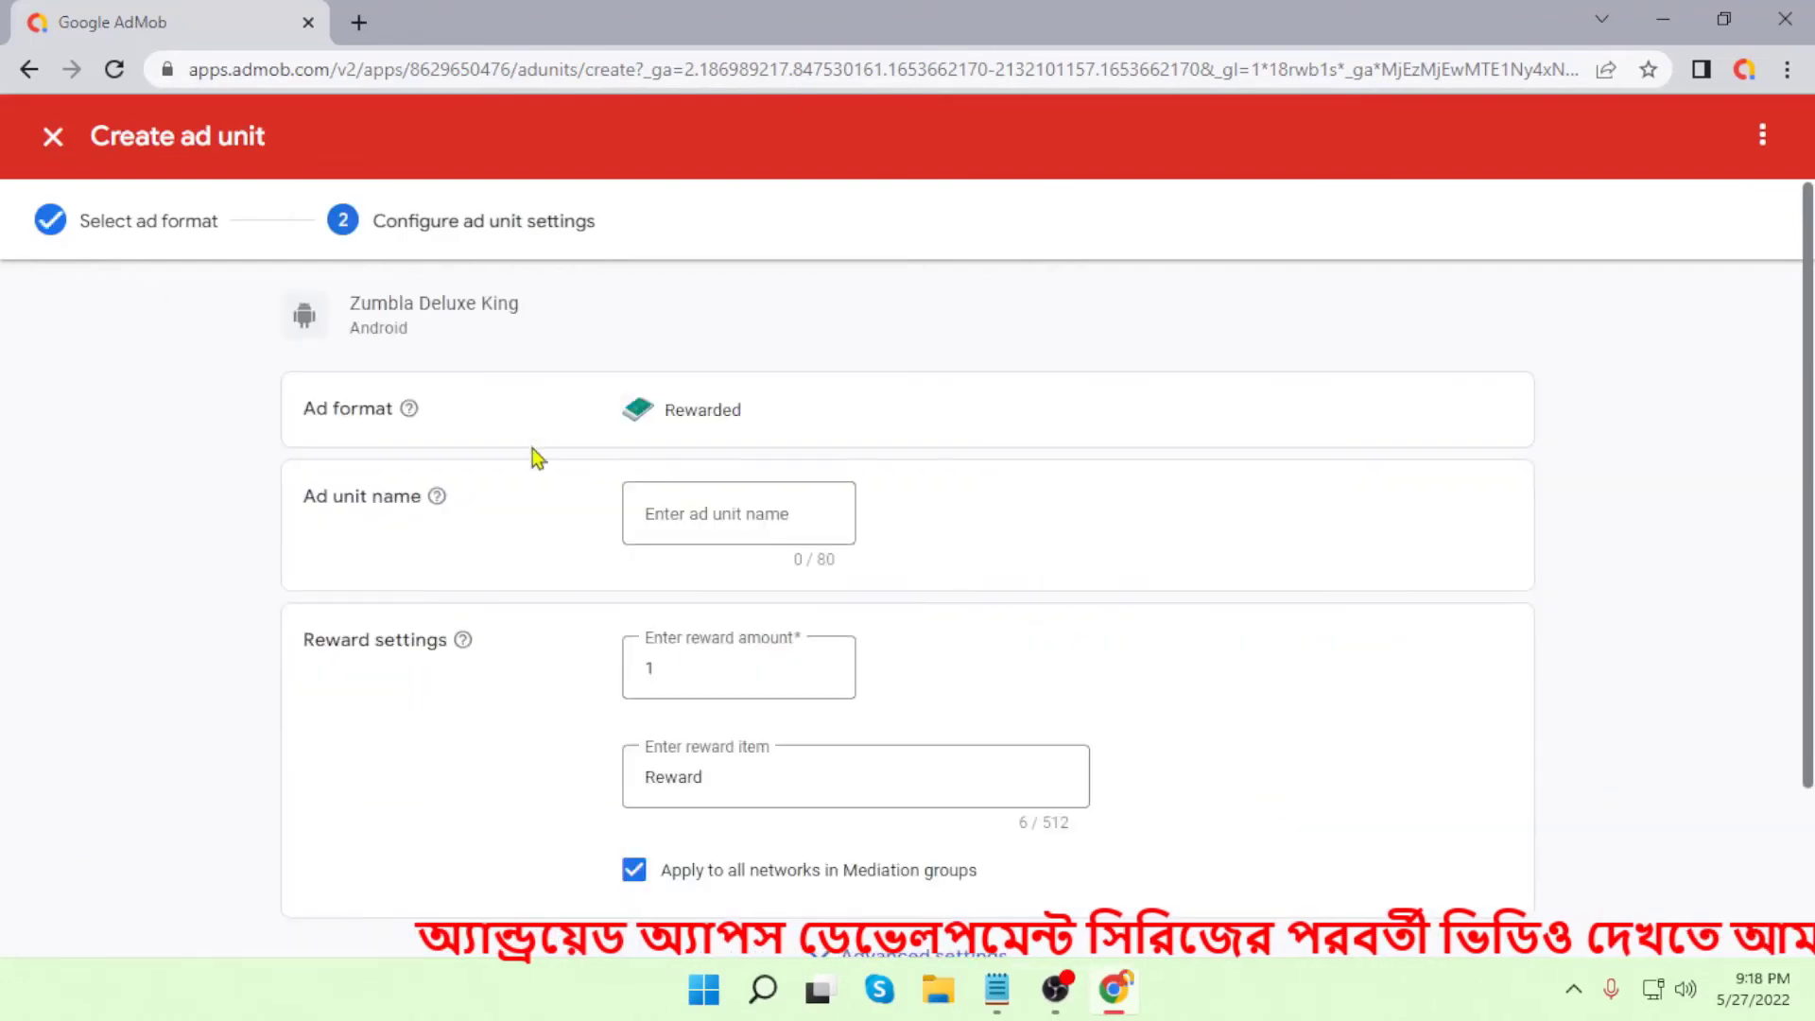
{"action": "double_click", "coordinate": [700, 409]}
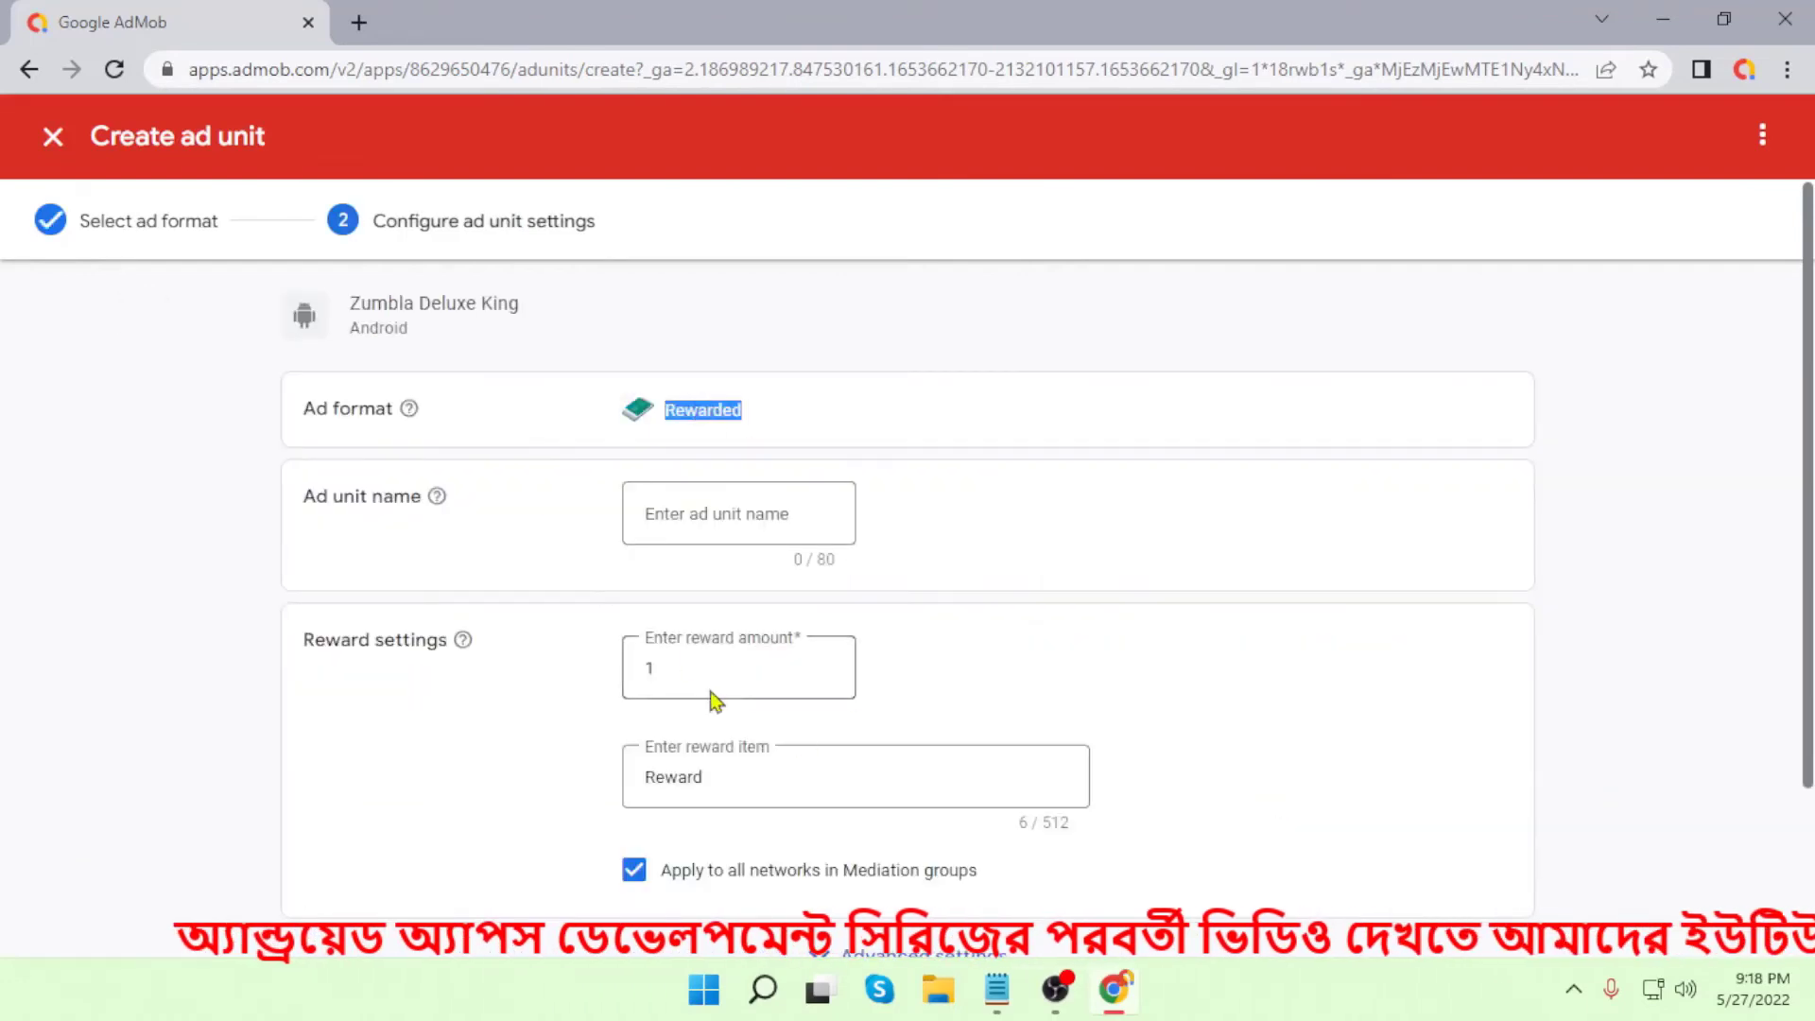
{"action": "left_click", "coordinate": [689, 513]}
{"action": "key", "text": "ctrl+v"}
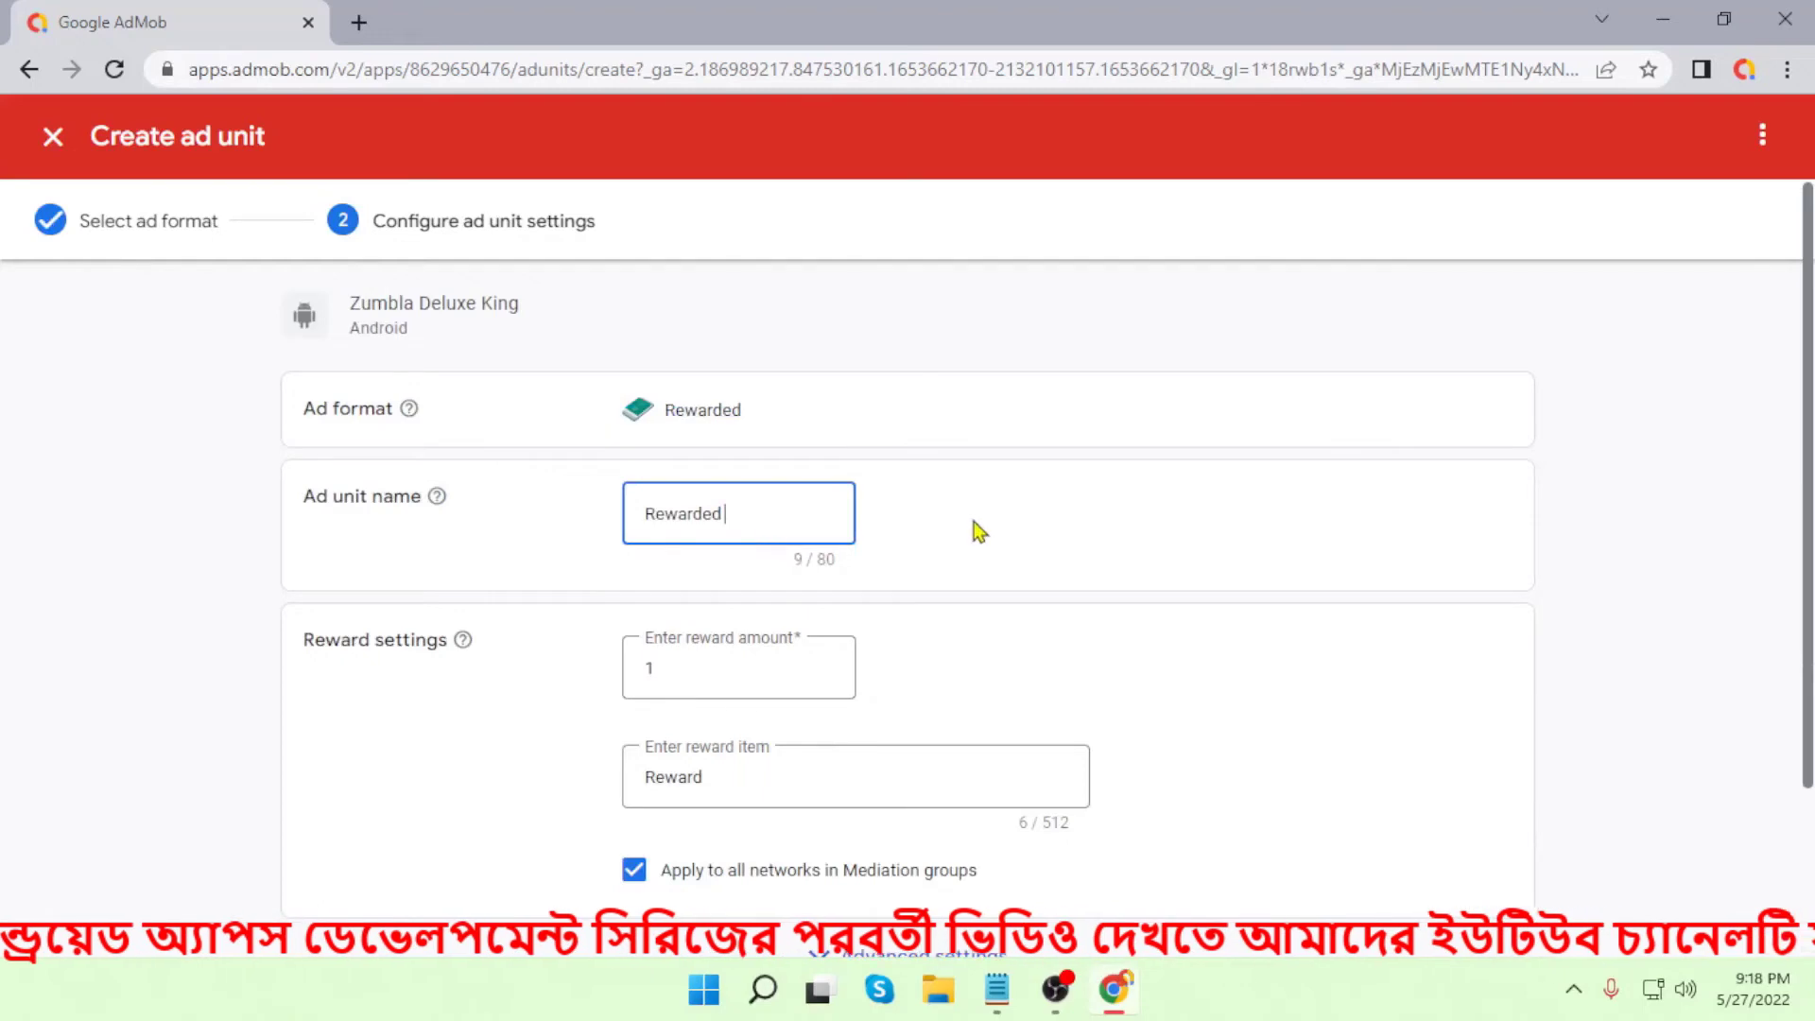
{"action": "type", "text": "A"}
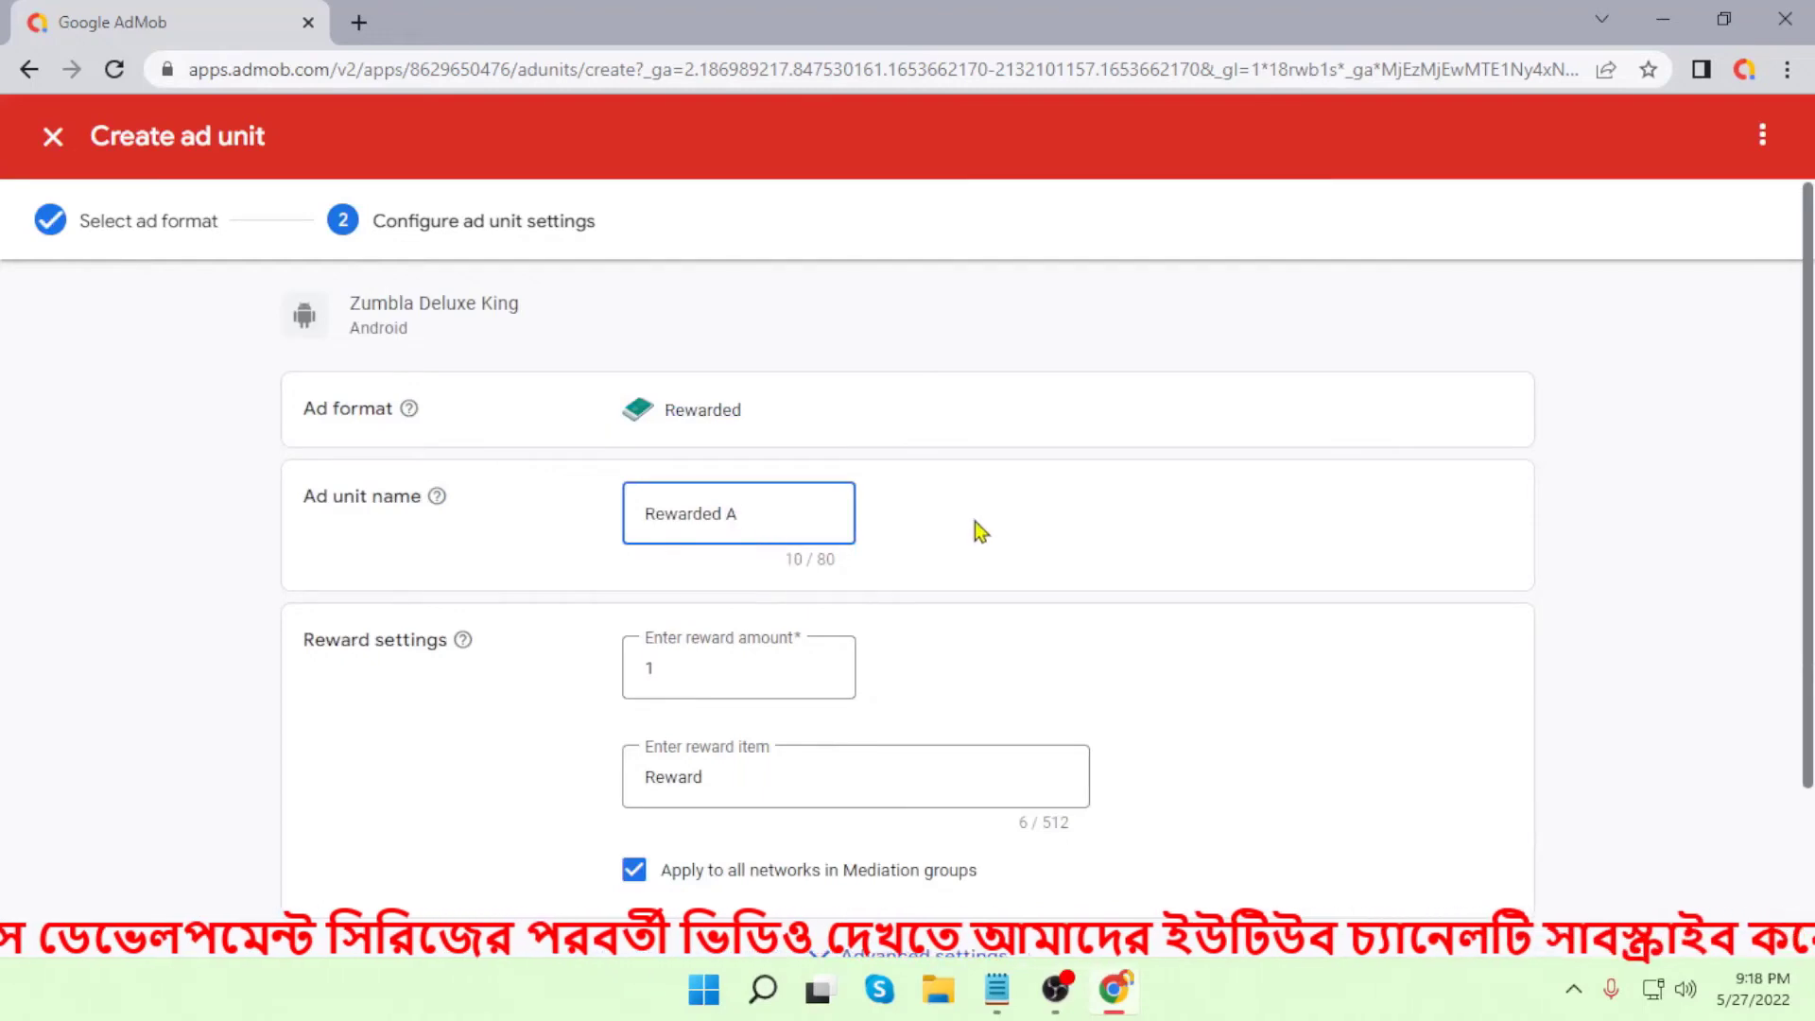
{"action": "type", "text": "d"}
{"action": "scroll", "coordinate": [1000, 583], "scroll_direction": "down", "scroll_amount": 2}
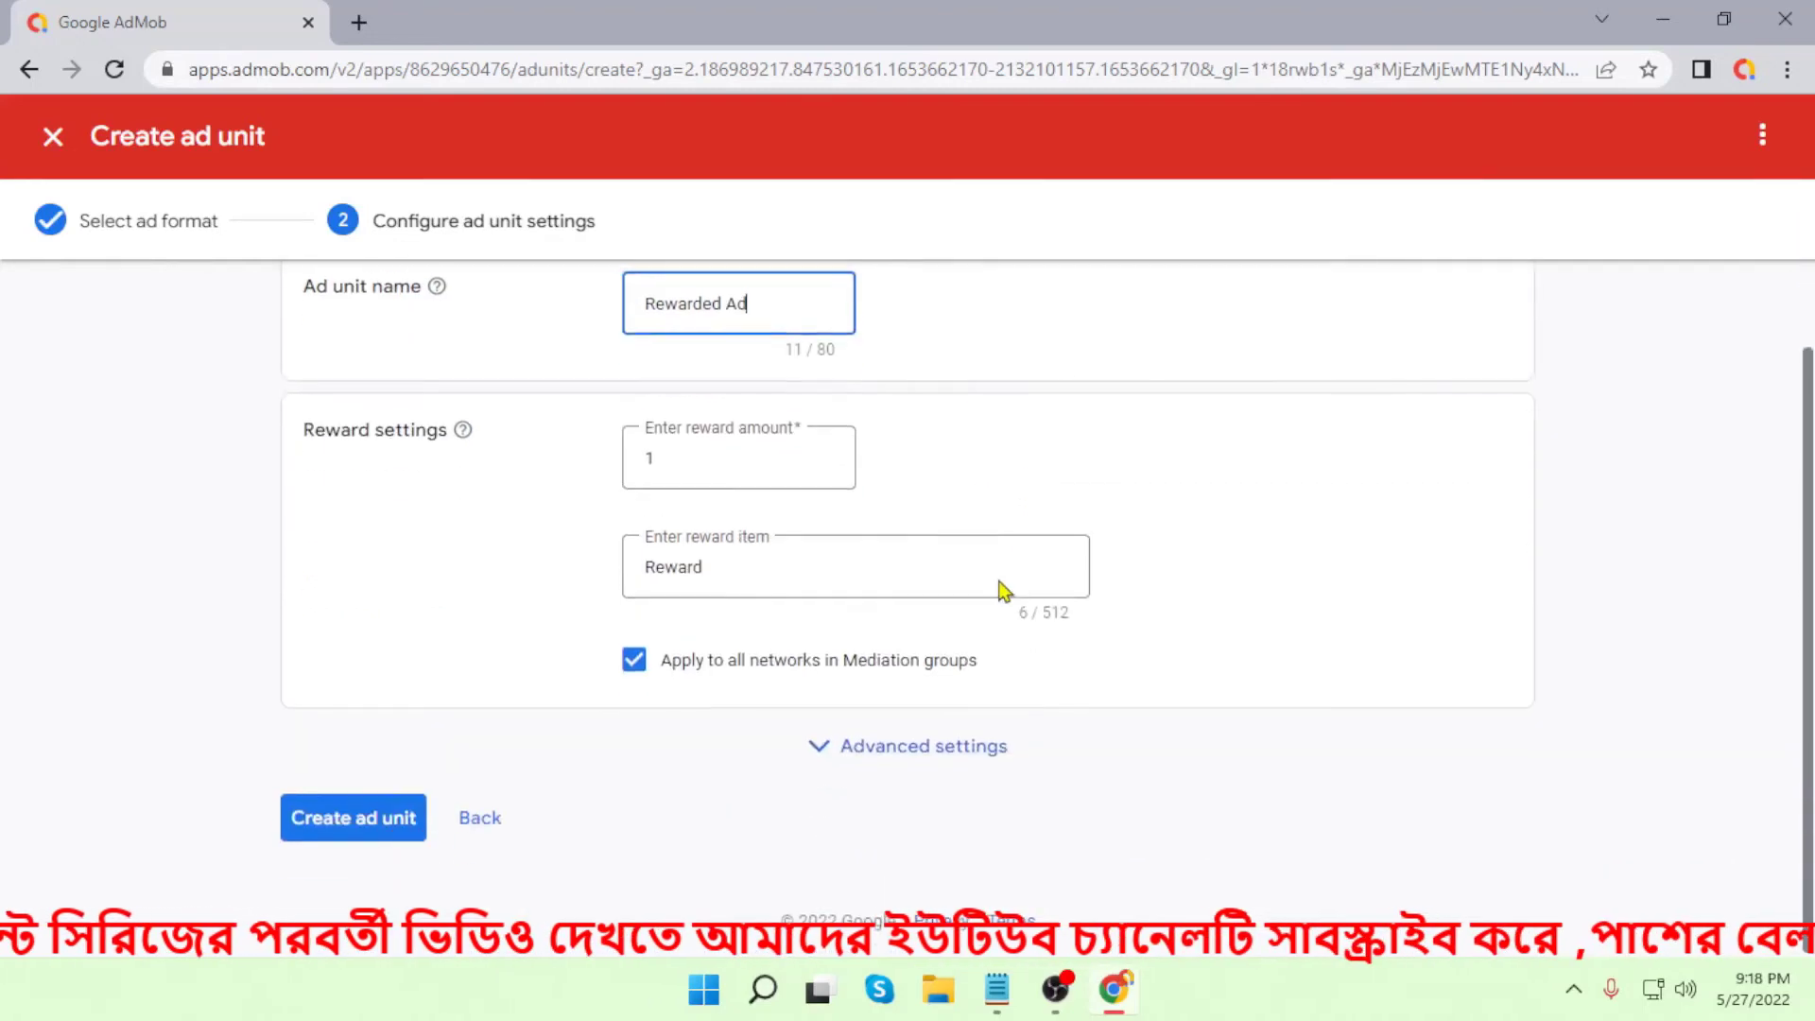
{"action": "left_click", "coordinate": [348, 822]}
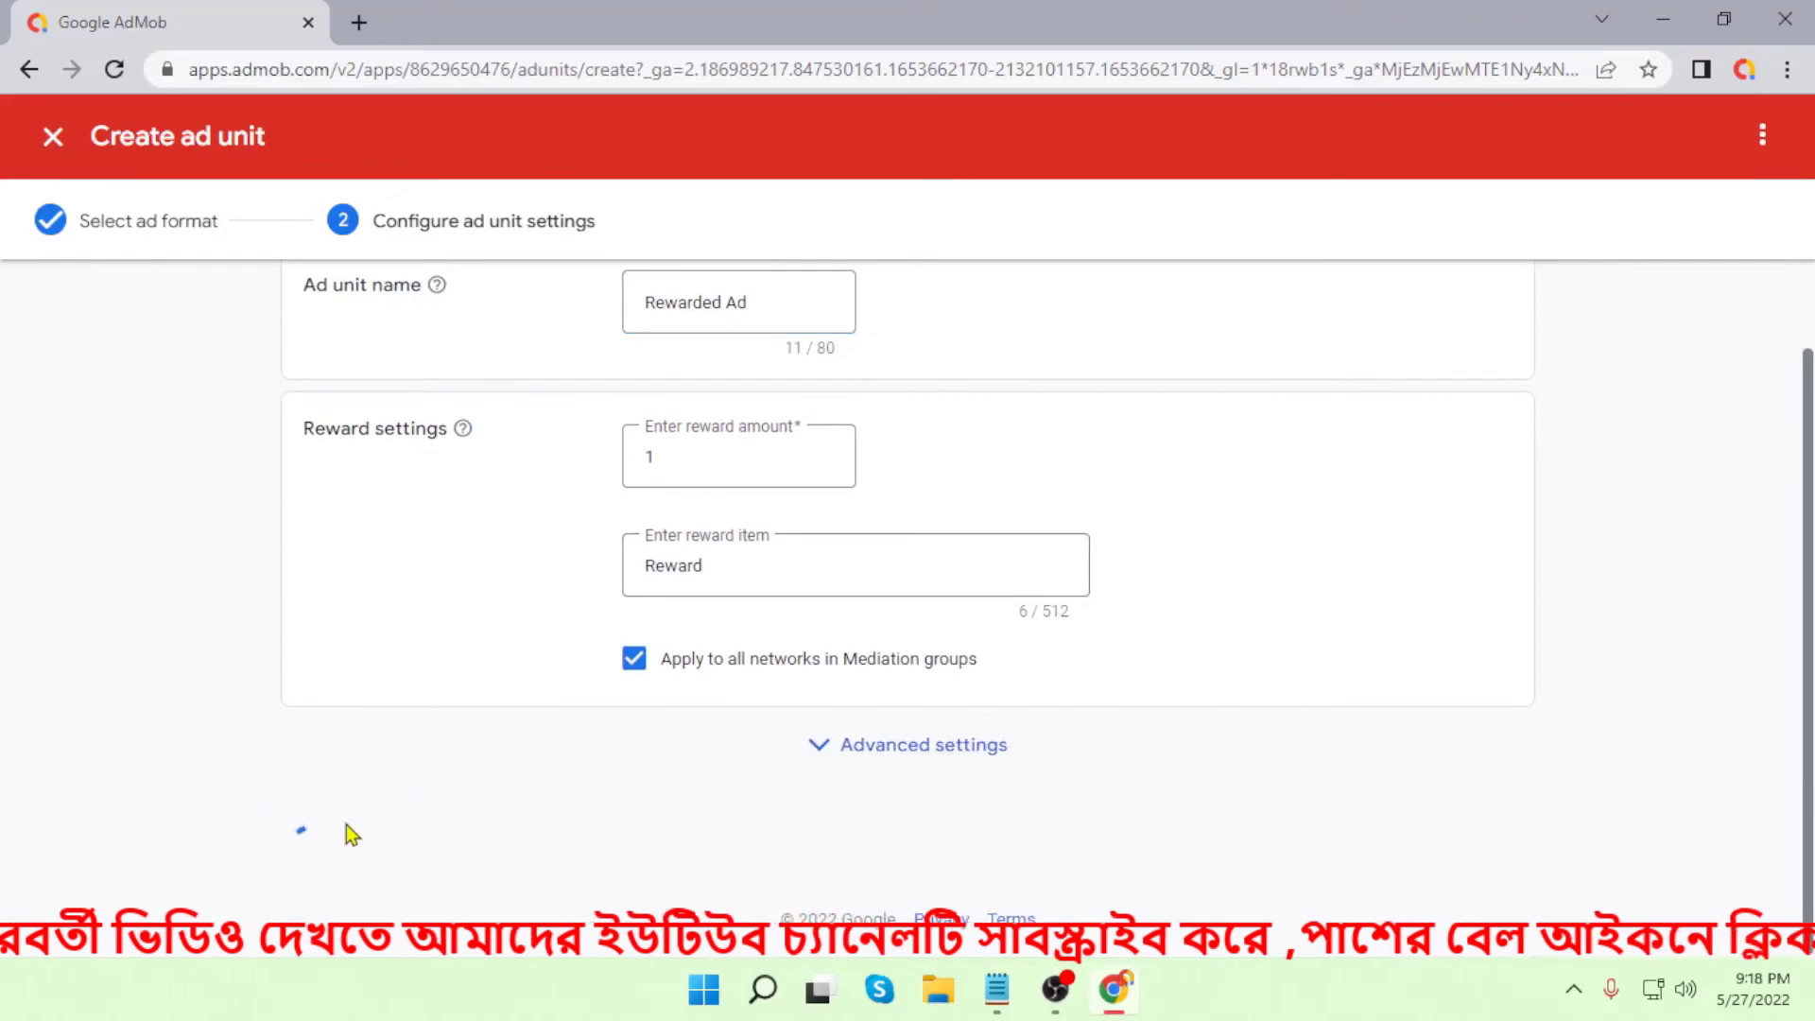
{"action": "left_click", "coordinate": [486, 800]}
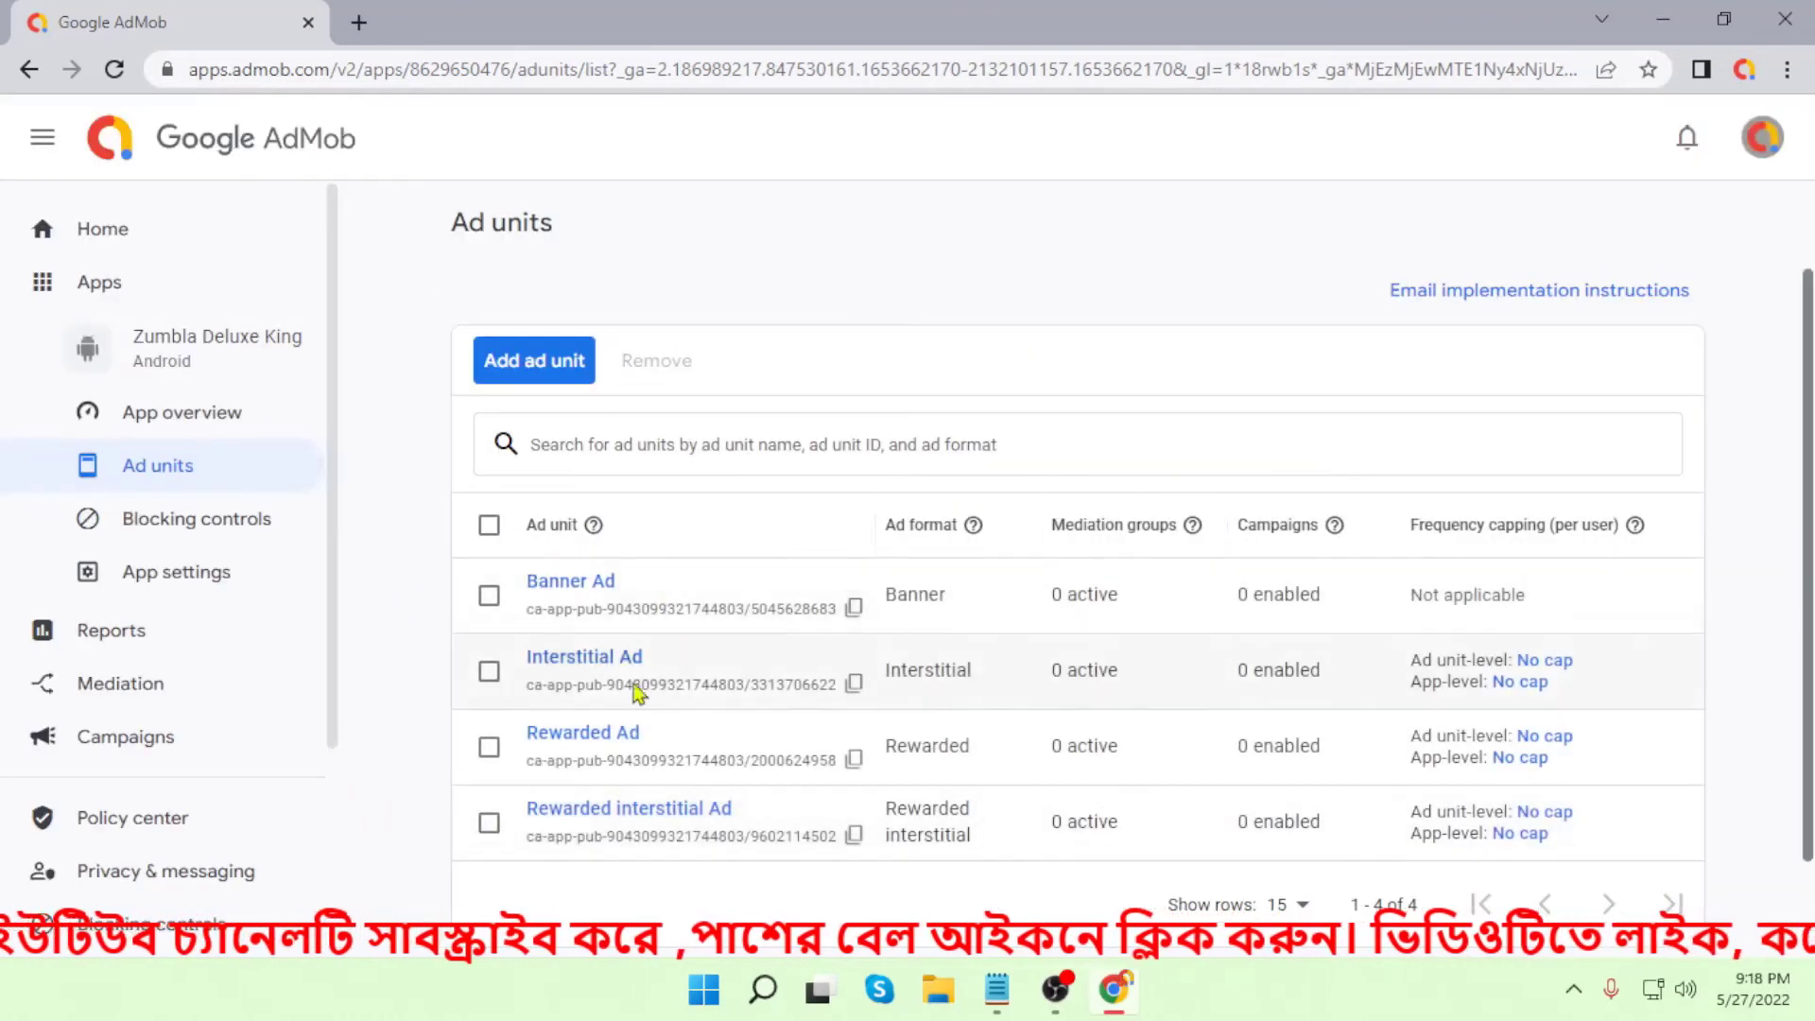
Step: Start a new ad unit in the Native advanced format and name it Native advanced Ad
{"action": "left_click", "coordinate": [540, 365]}
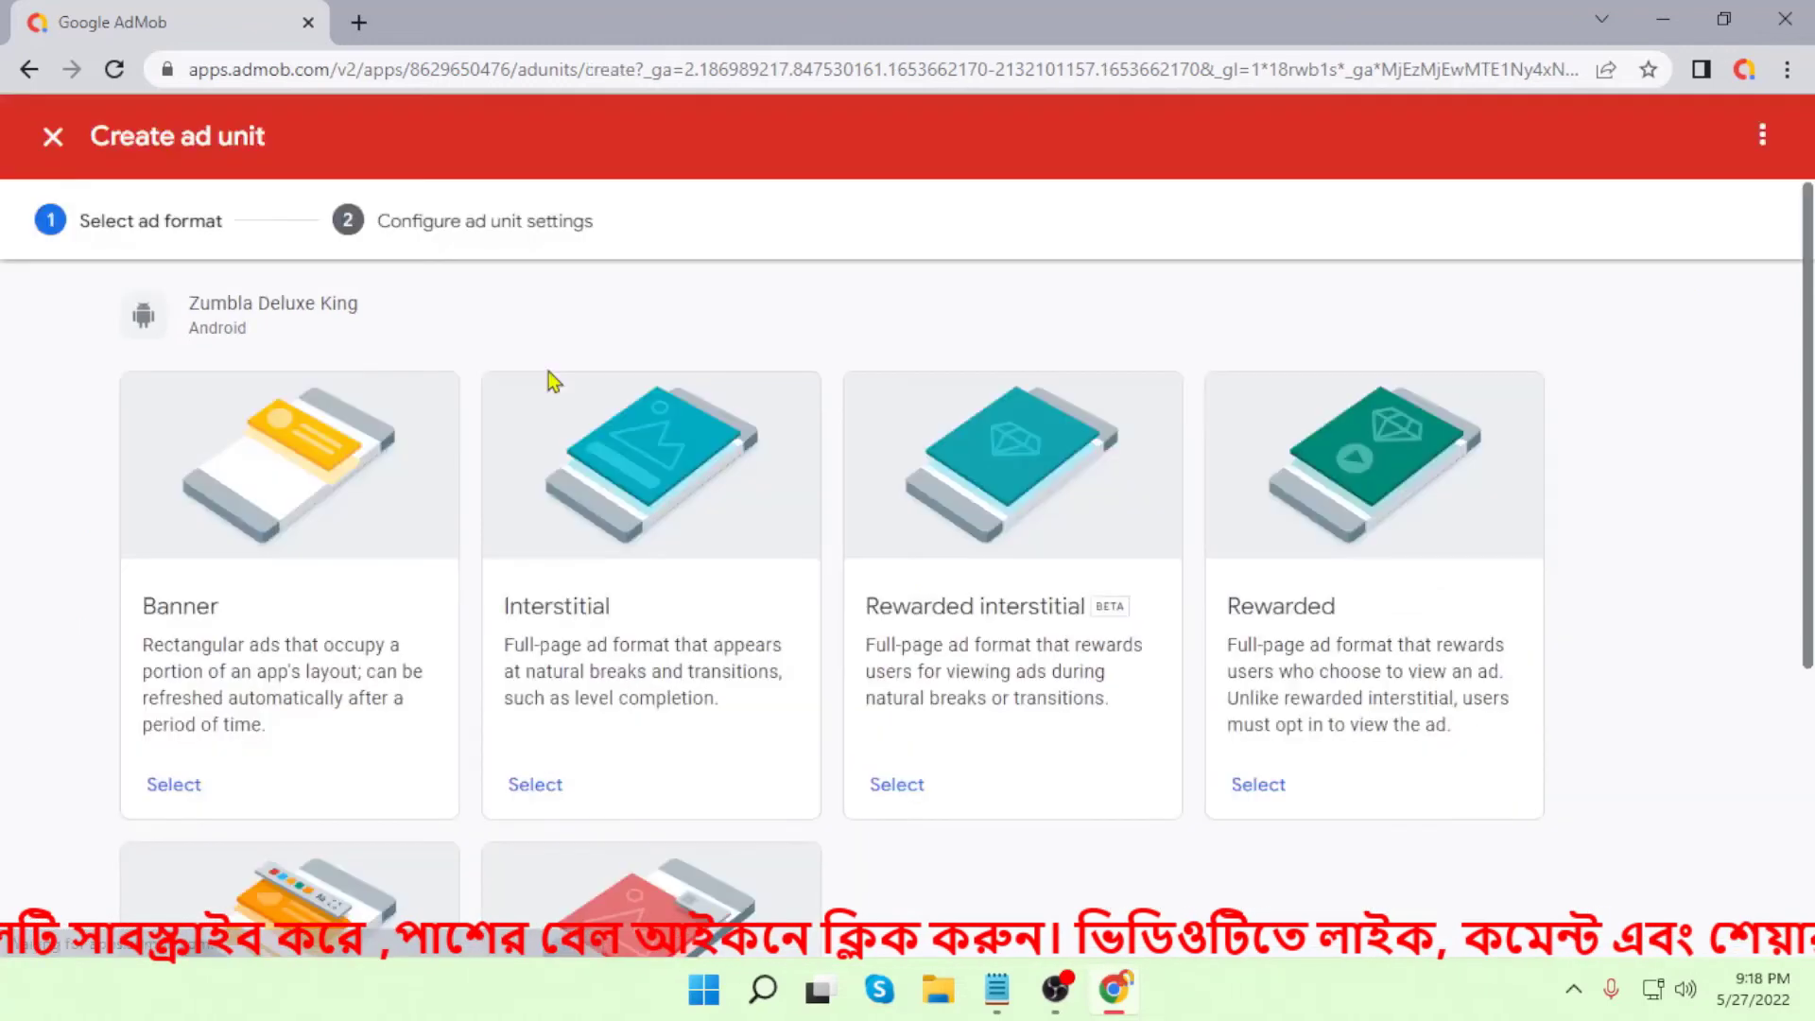
{"action": "scroll", "coordinate": [619, 746], "scroll_direction": "down", "scroll_amount": 5}
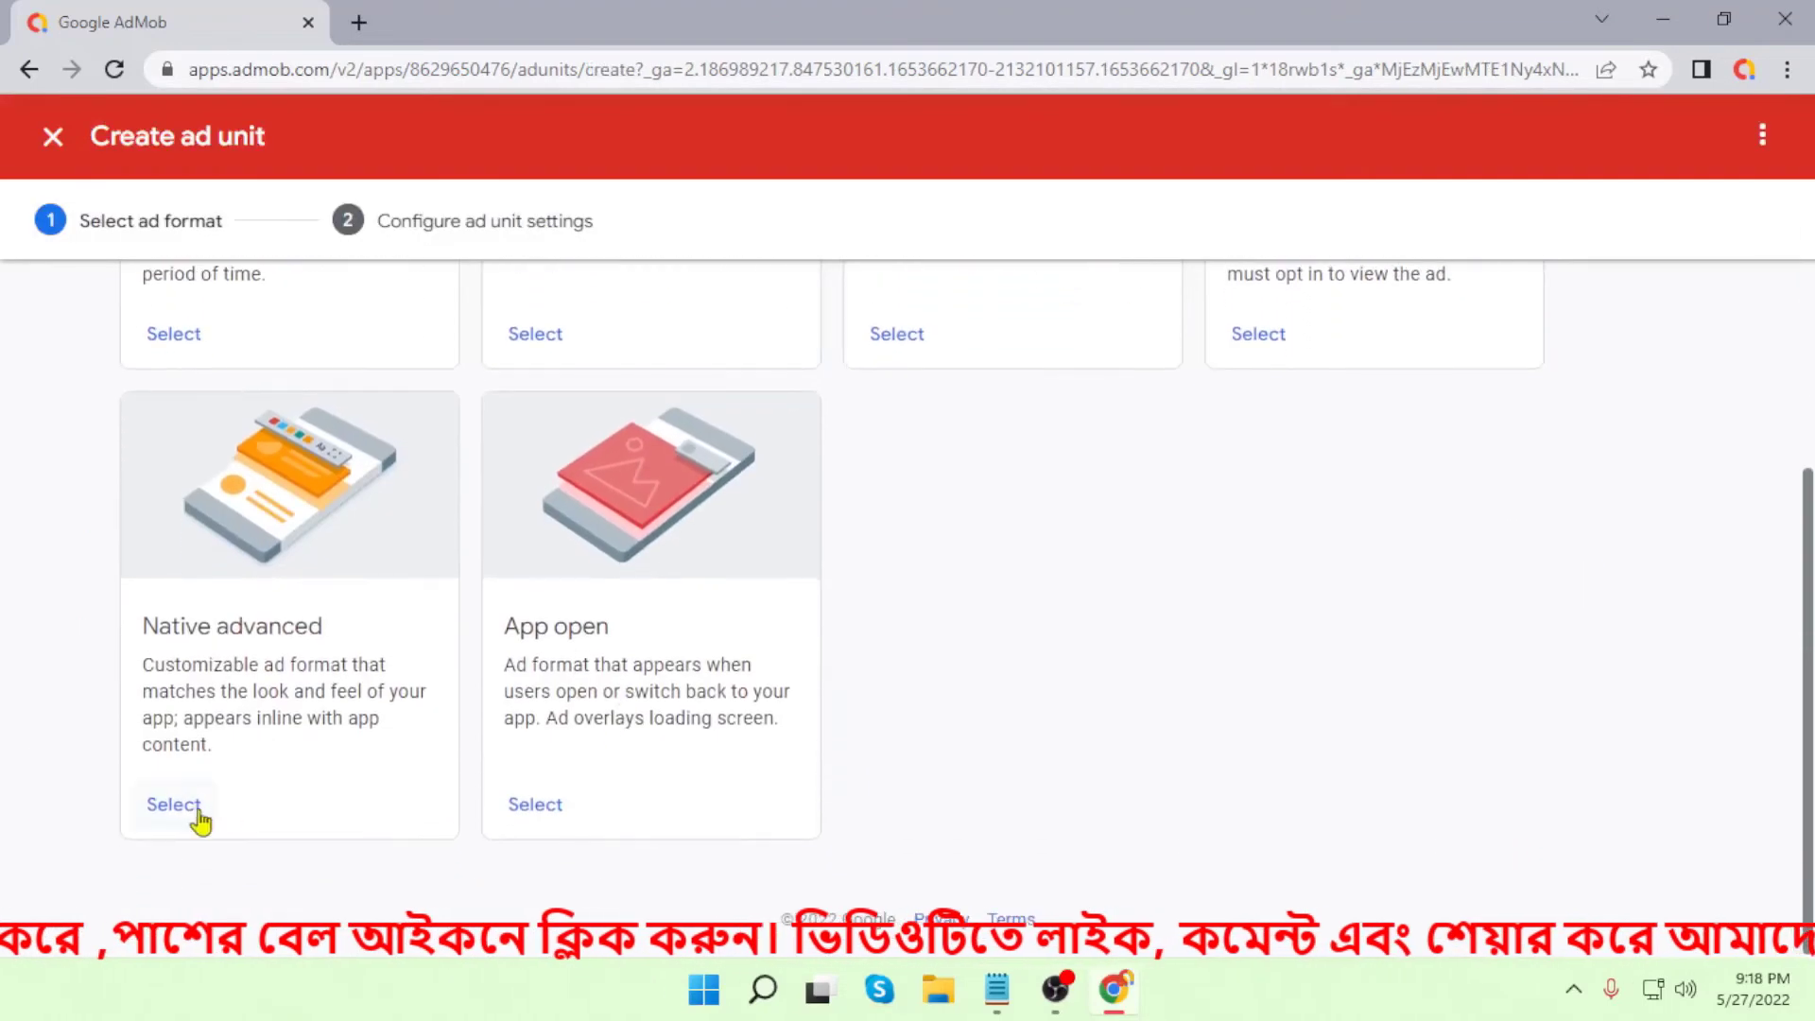
{"action": "left_click", "coordinate": [175, 805]}
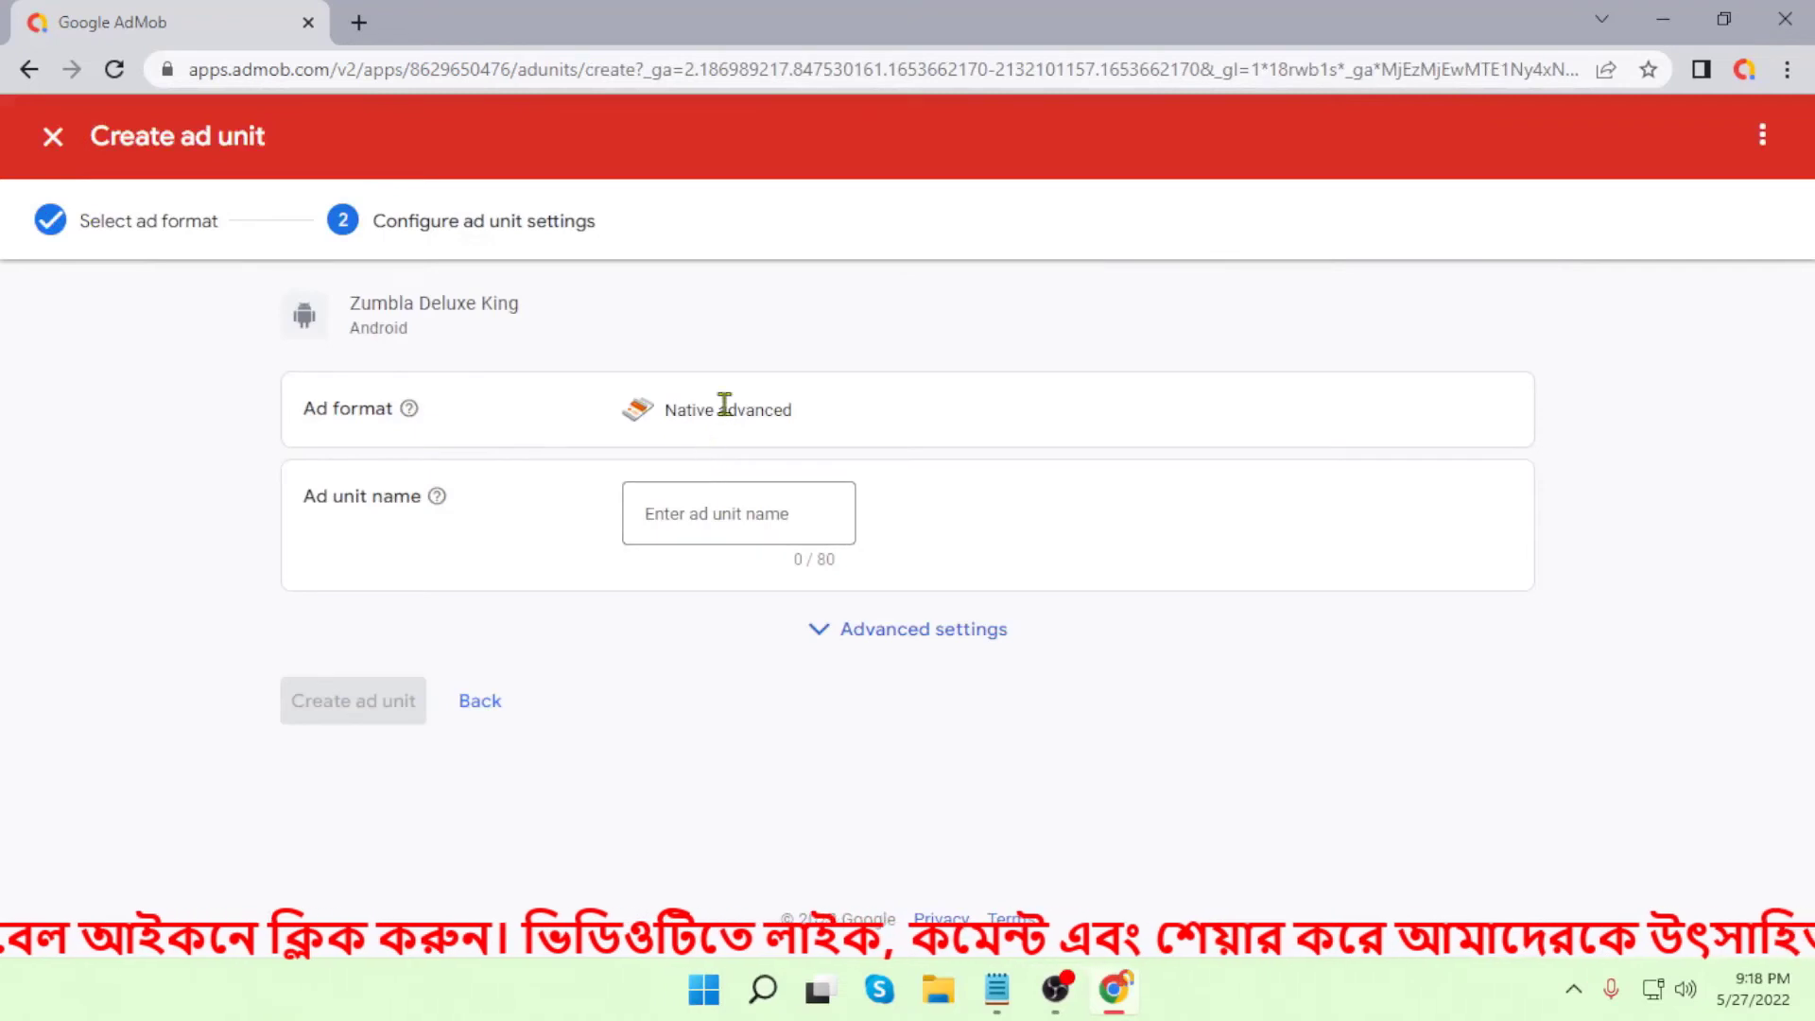
{"action": "double_click", "coordinate": [724, 403]}
{"action": "left_click_drag", "start_coordinate": [665, 411], "coordinate": [870, 412]}
{"action": "key", "text": "ctrl+c"}
{"action": "left_click", "coordinate": [691, 516]}
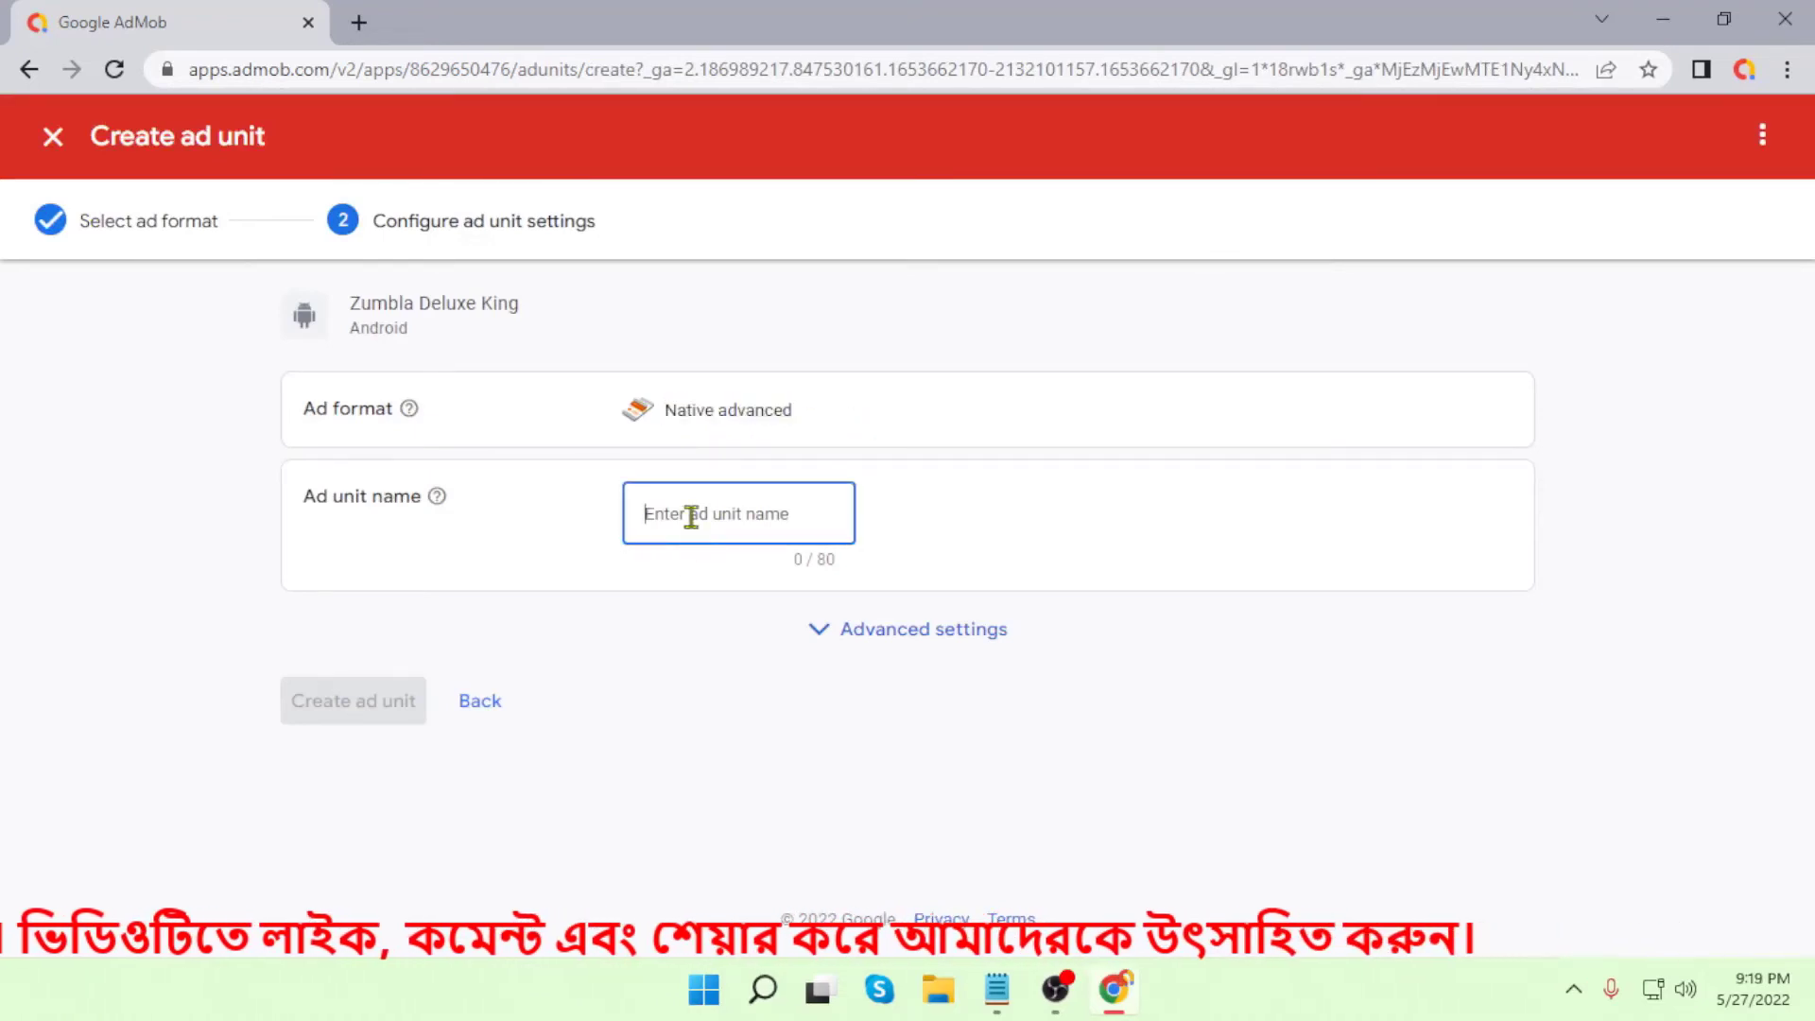
{"action": "key", "text": "ctrl+v"}
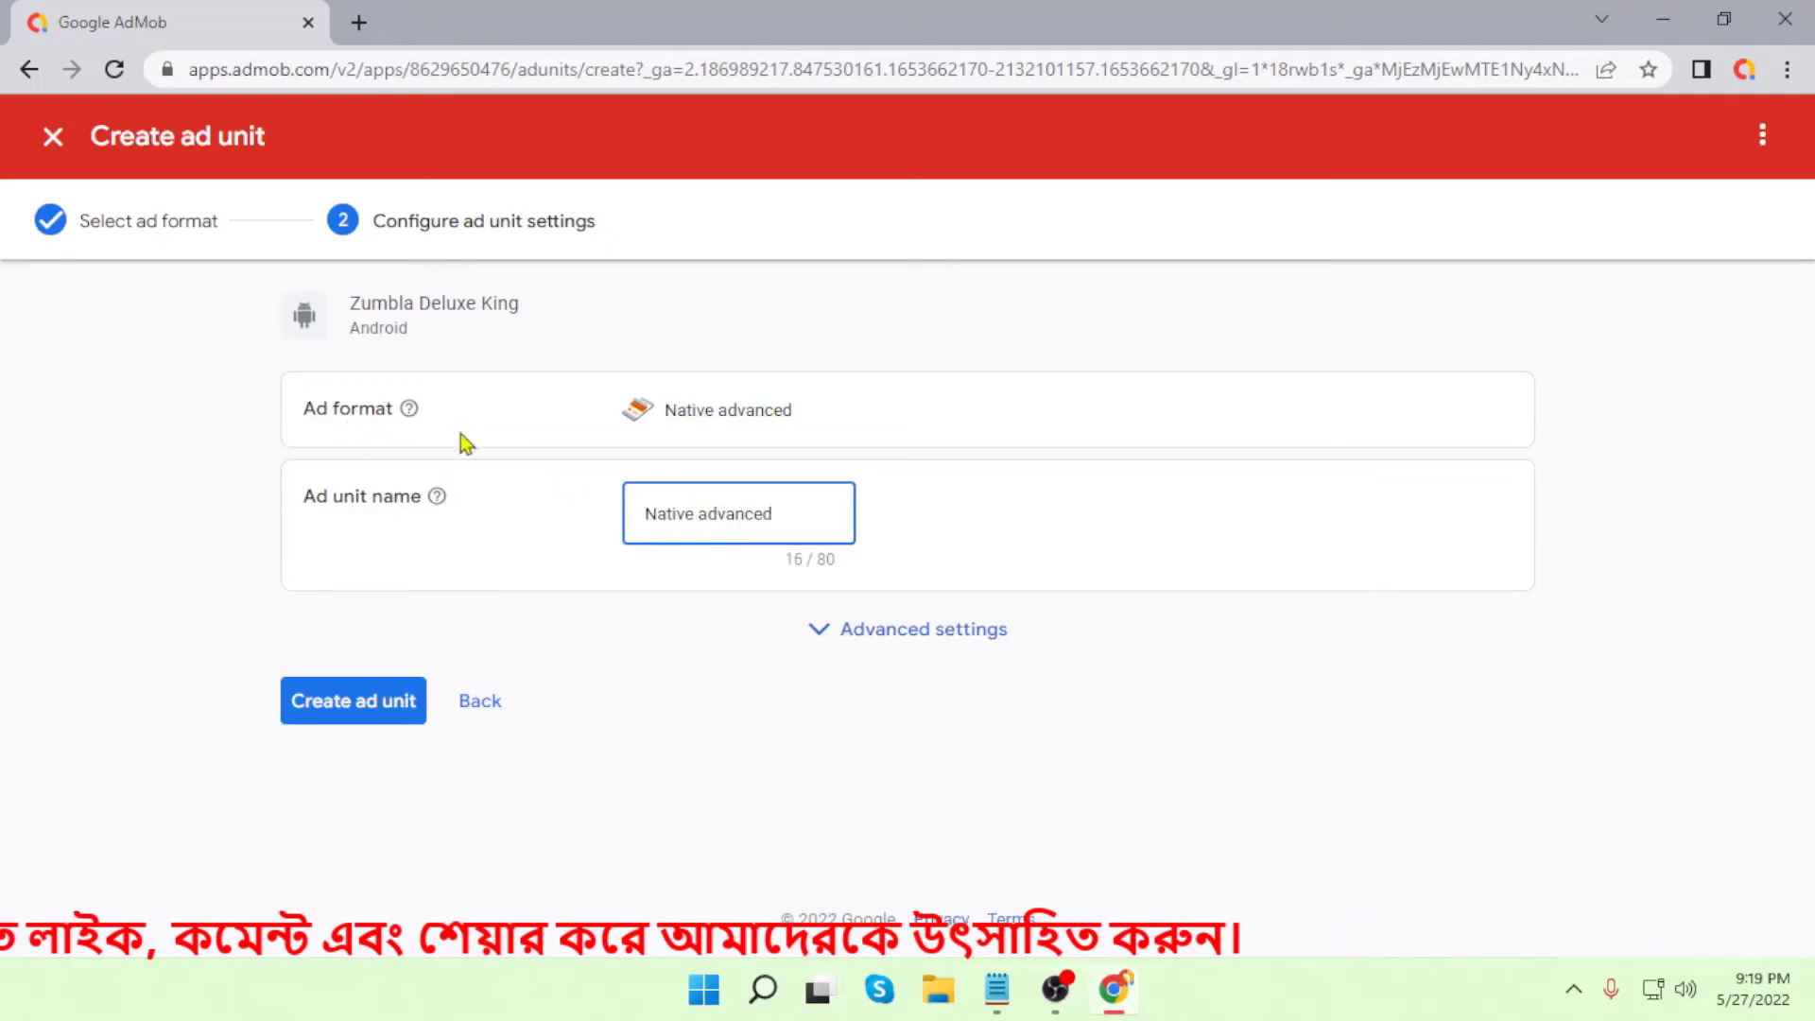
{"action": "type", "text": "A"}
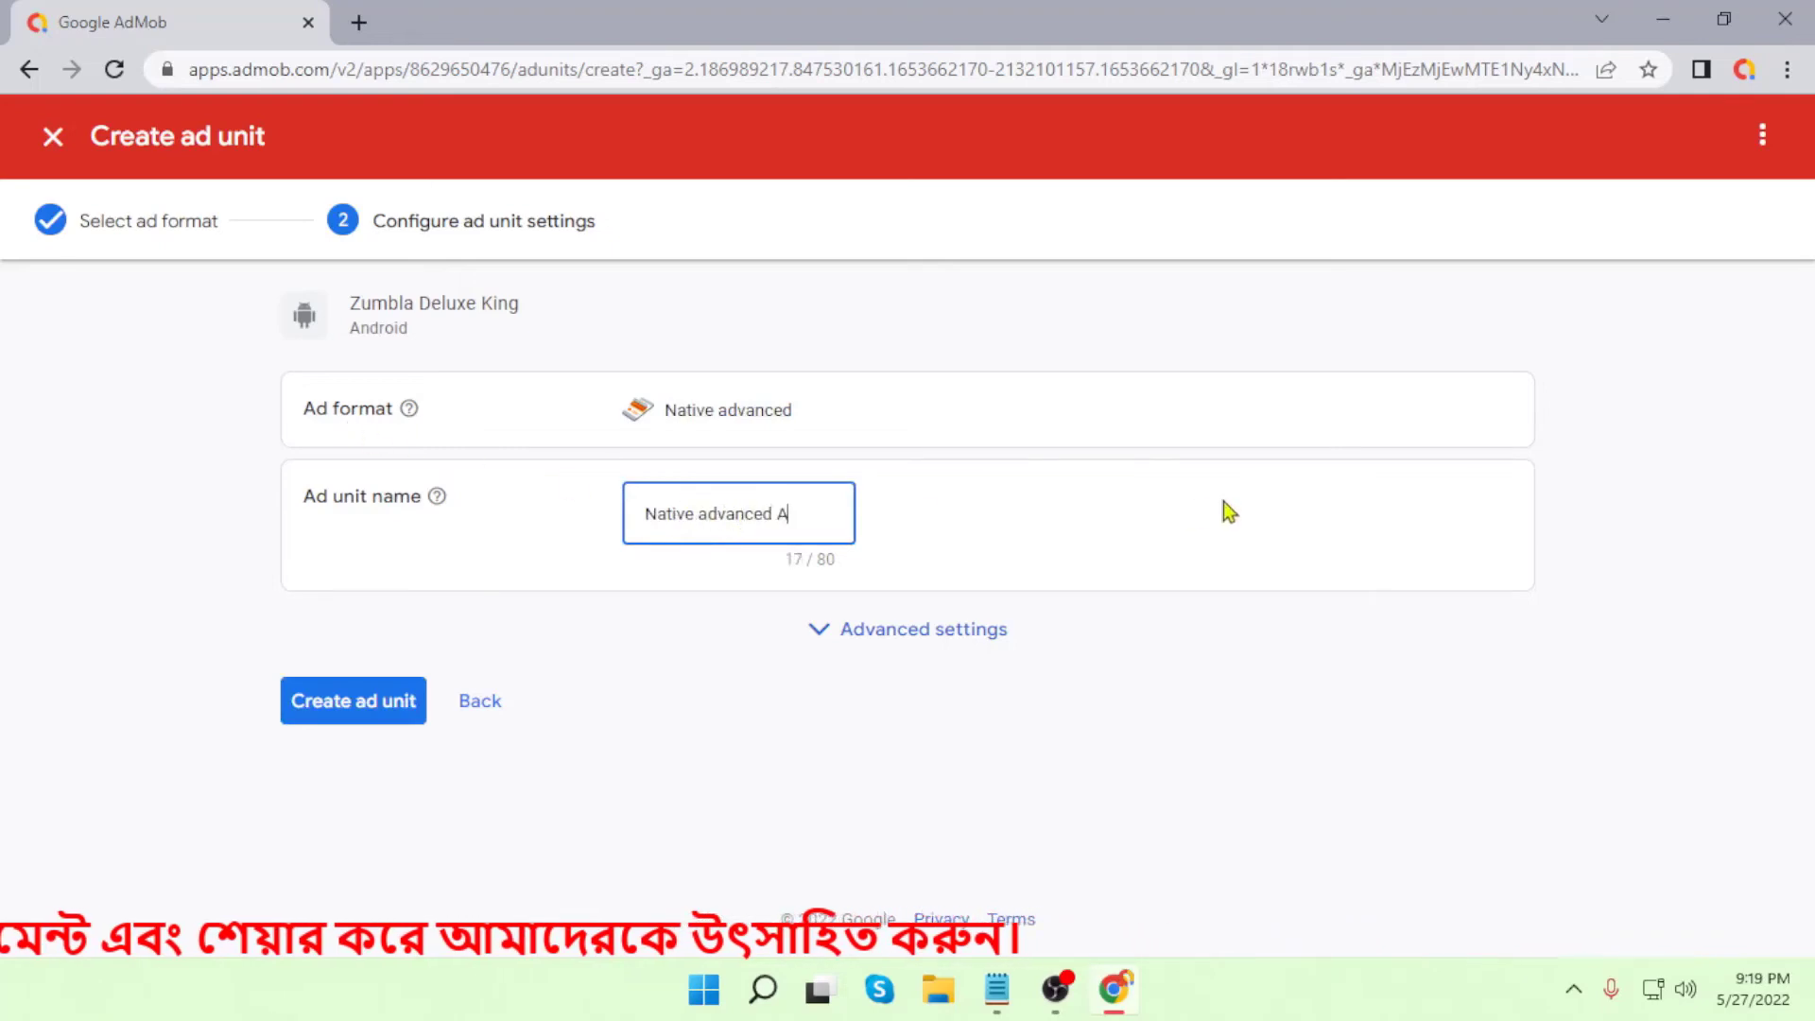
{"action": "type", "text": "d"}
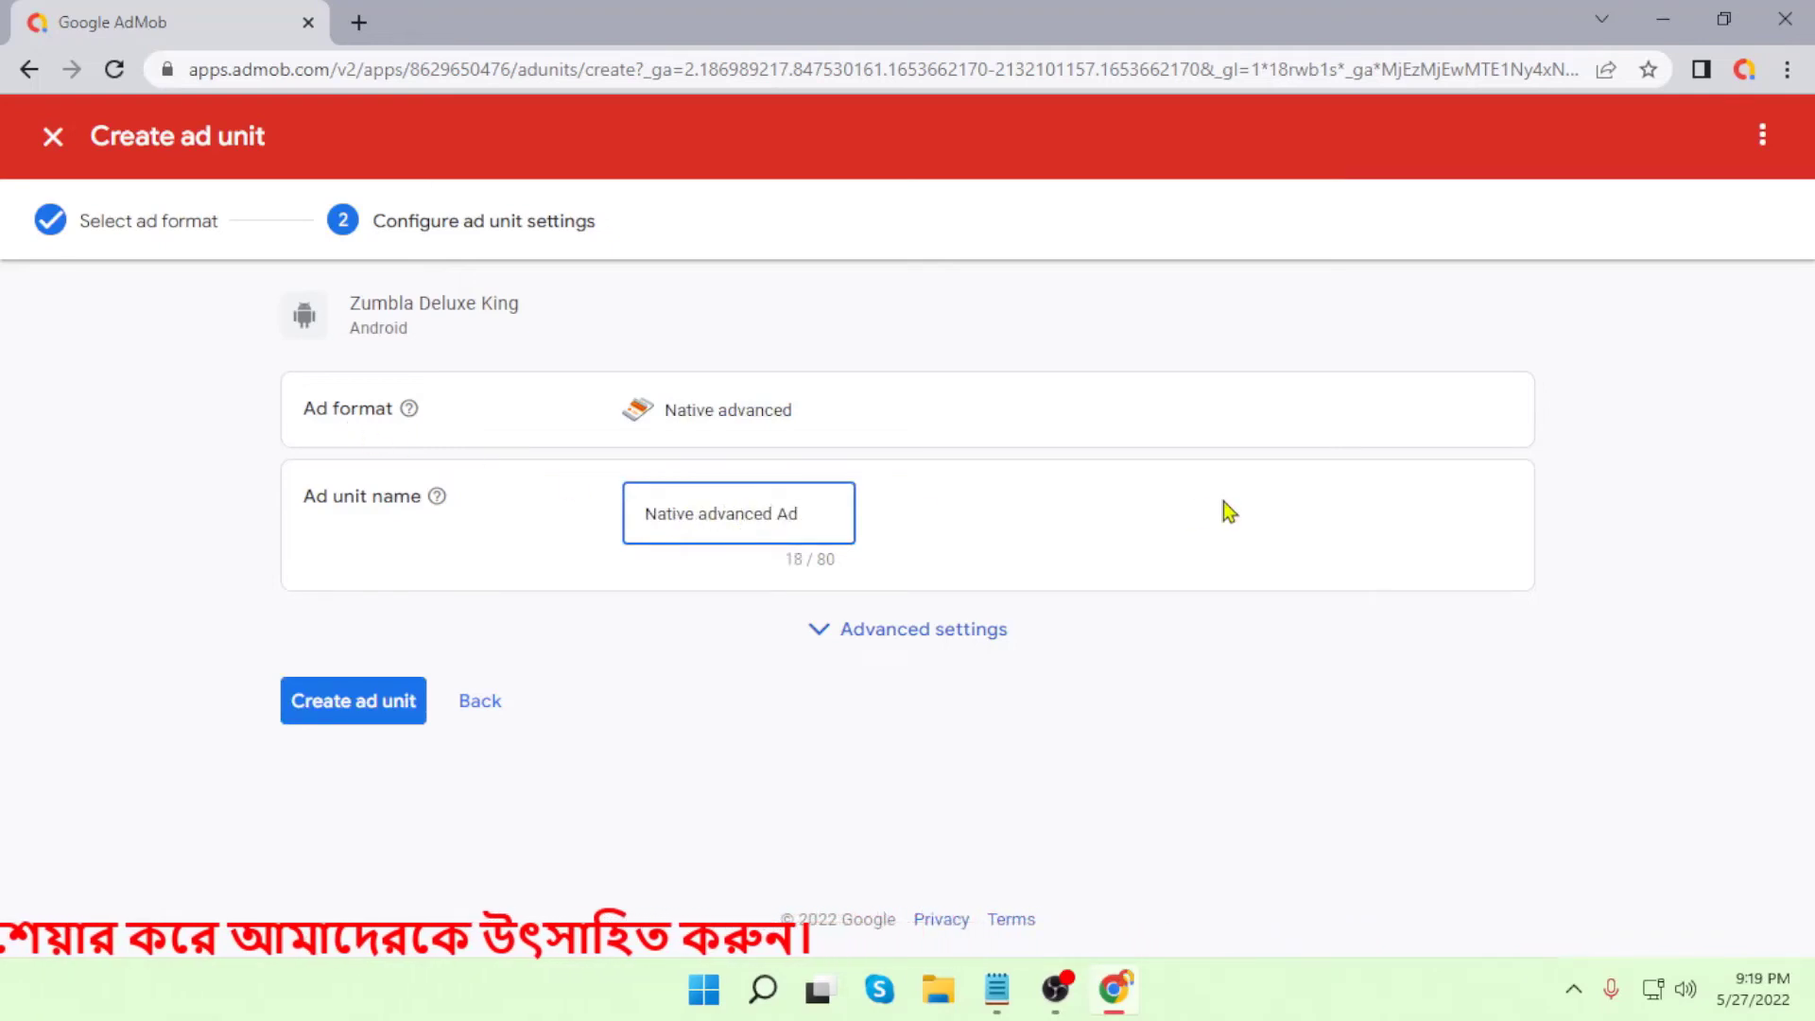
Step: Create the native advanced ad unit and finish to return to the ad units list
{"action": "left_click", "coordinate": [364, 723]}
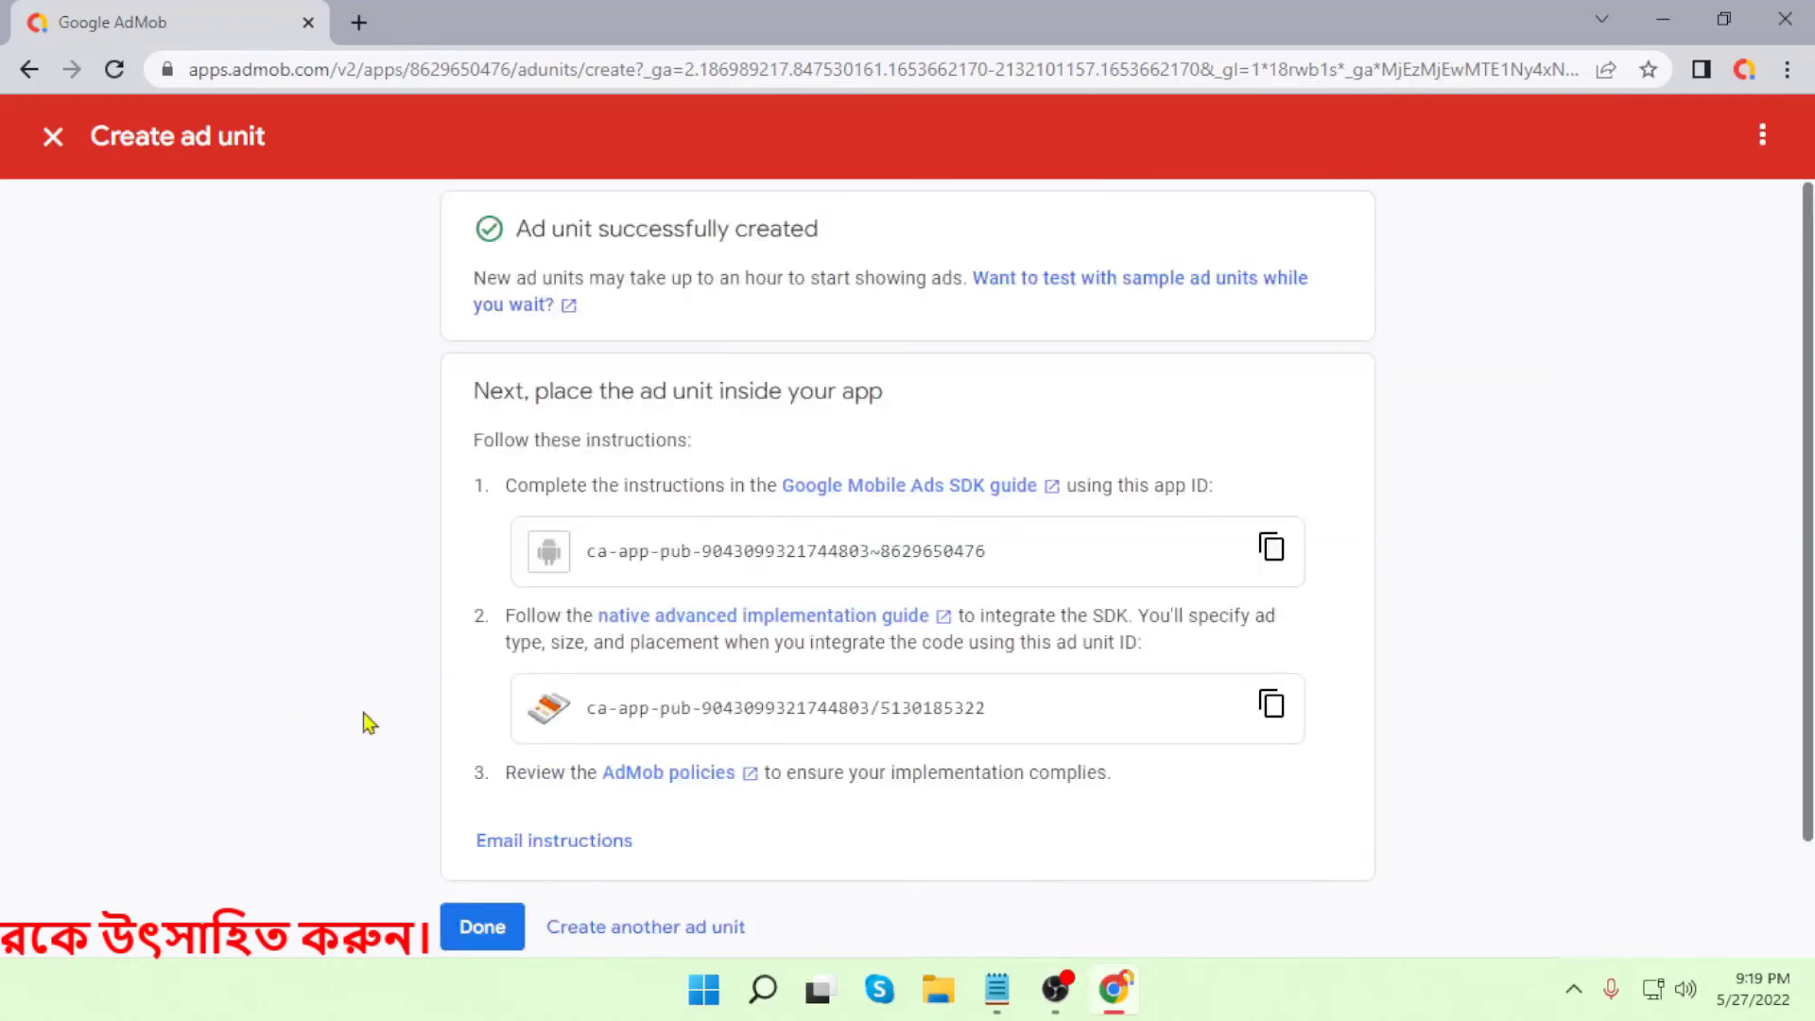
{"action": "scroll", "coordinate": [479, 794], "scroll_direction": "down", "scroll_amount": 3}
{"action": "left_click", "coordinate": [477, 799]}
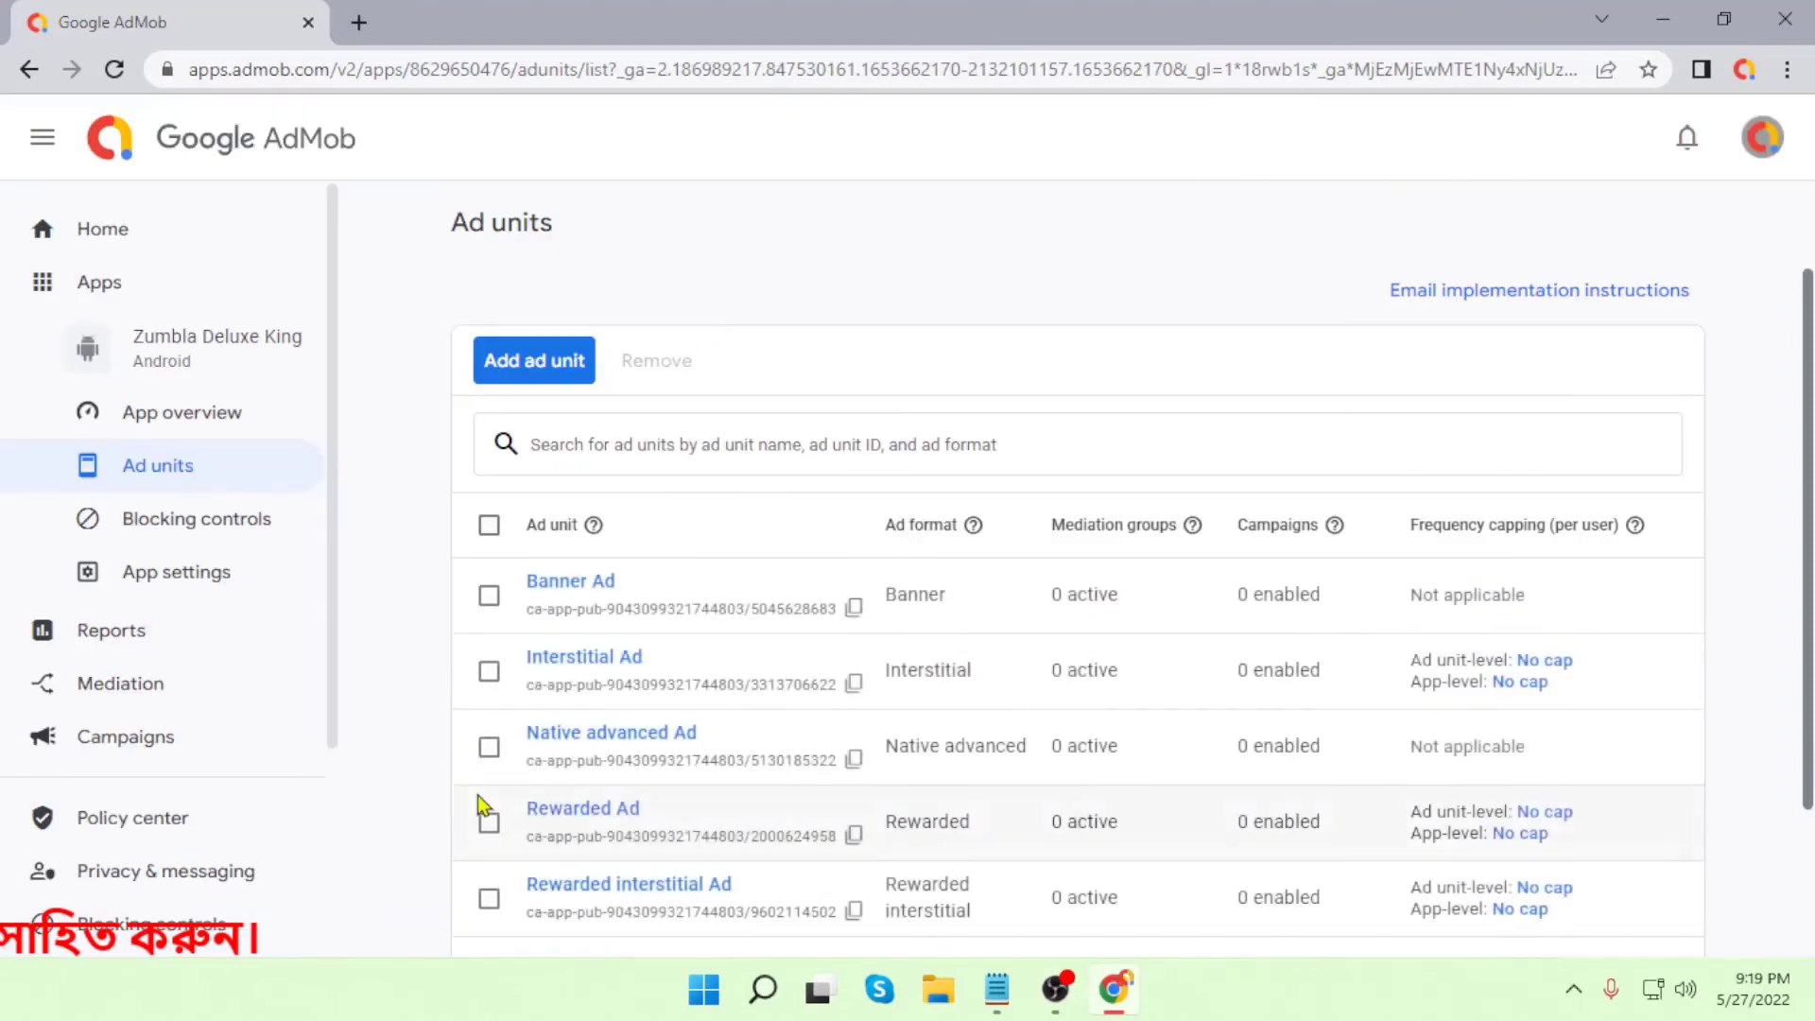
Step: Compare the existing ad units with the available ad formats to check which format still has no ad unit
{"action": "scroll", "coordinate": [1718, 667], "scroll_direction": "down", "scroll_amount": 3}
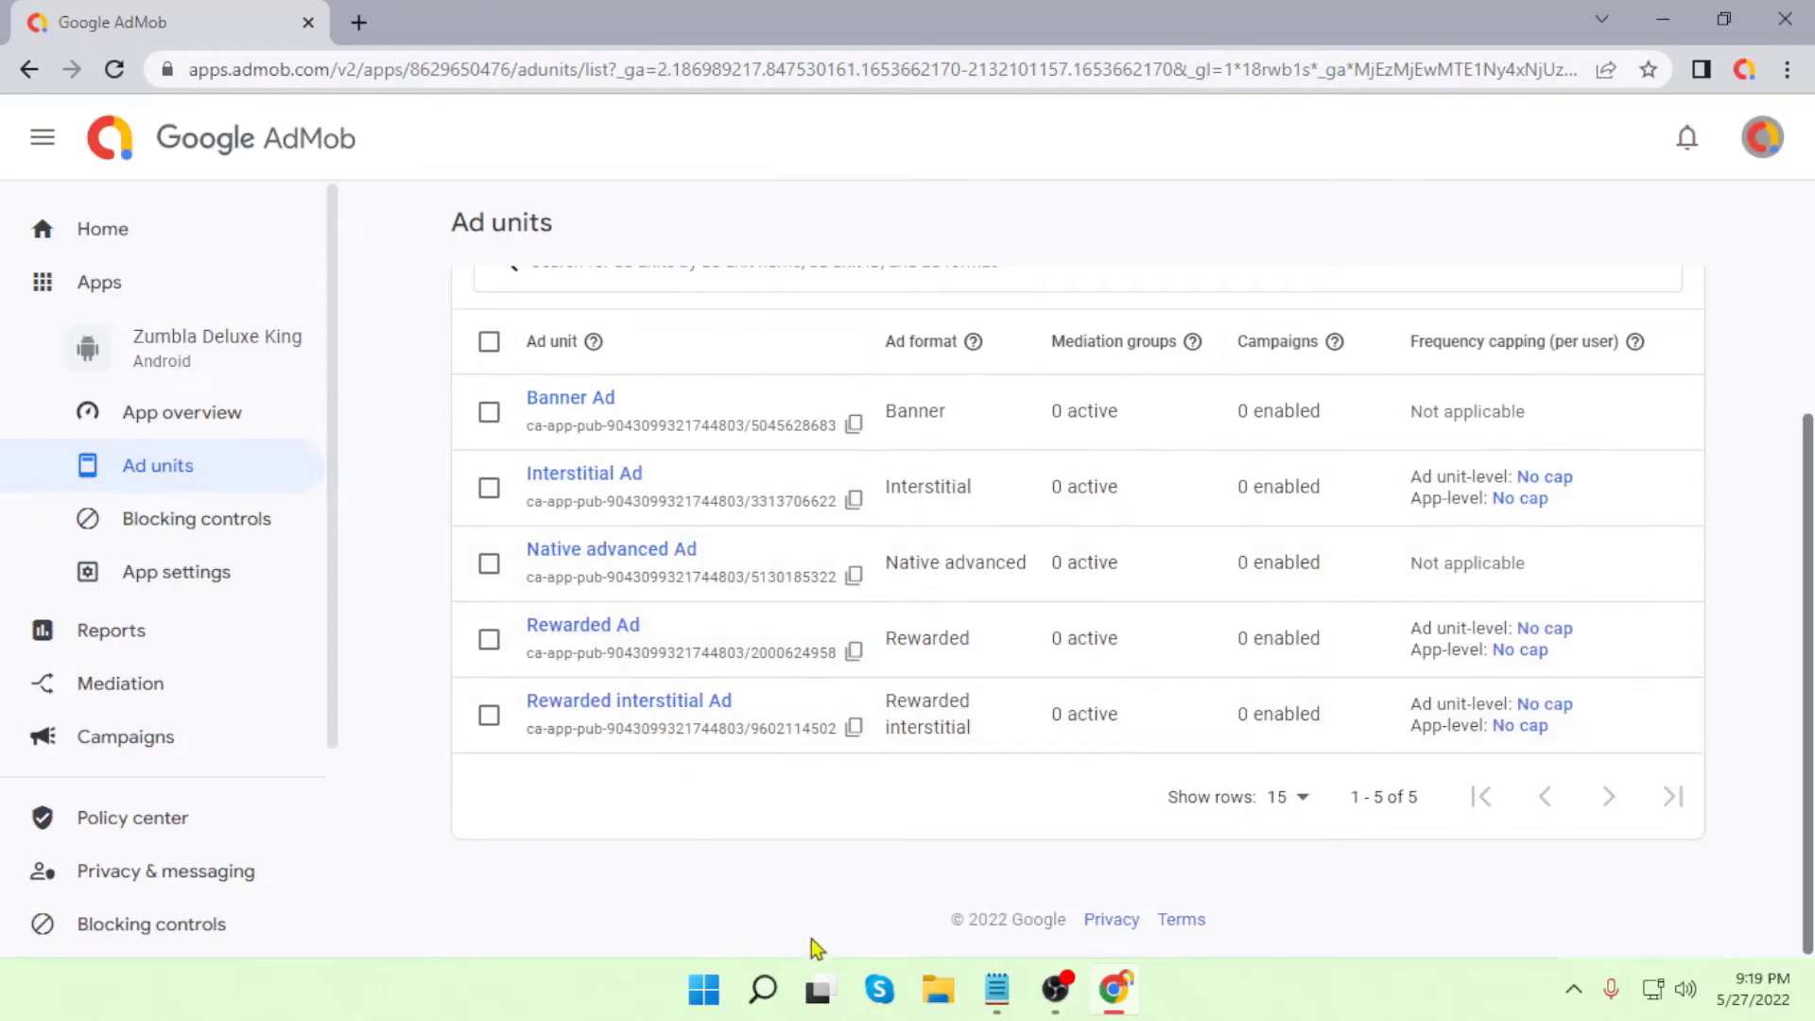
{"action": "scroll", "coordinate": [729, 822], "scroll_direction": "up", "scroll_amount": 2}
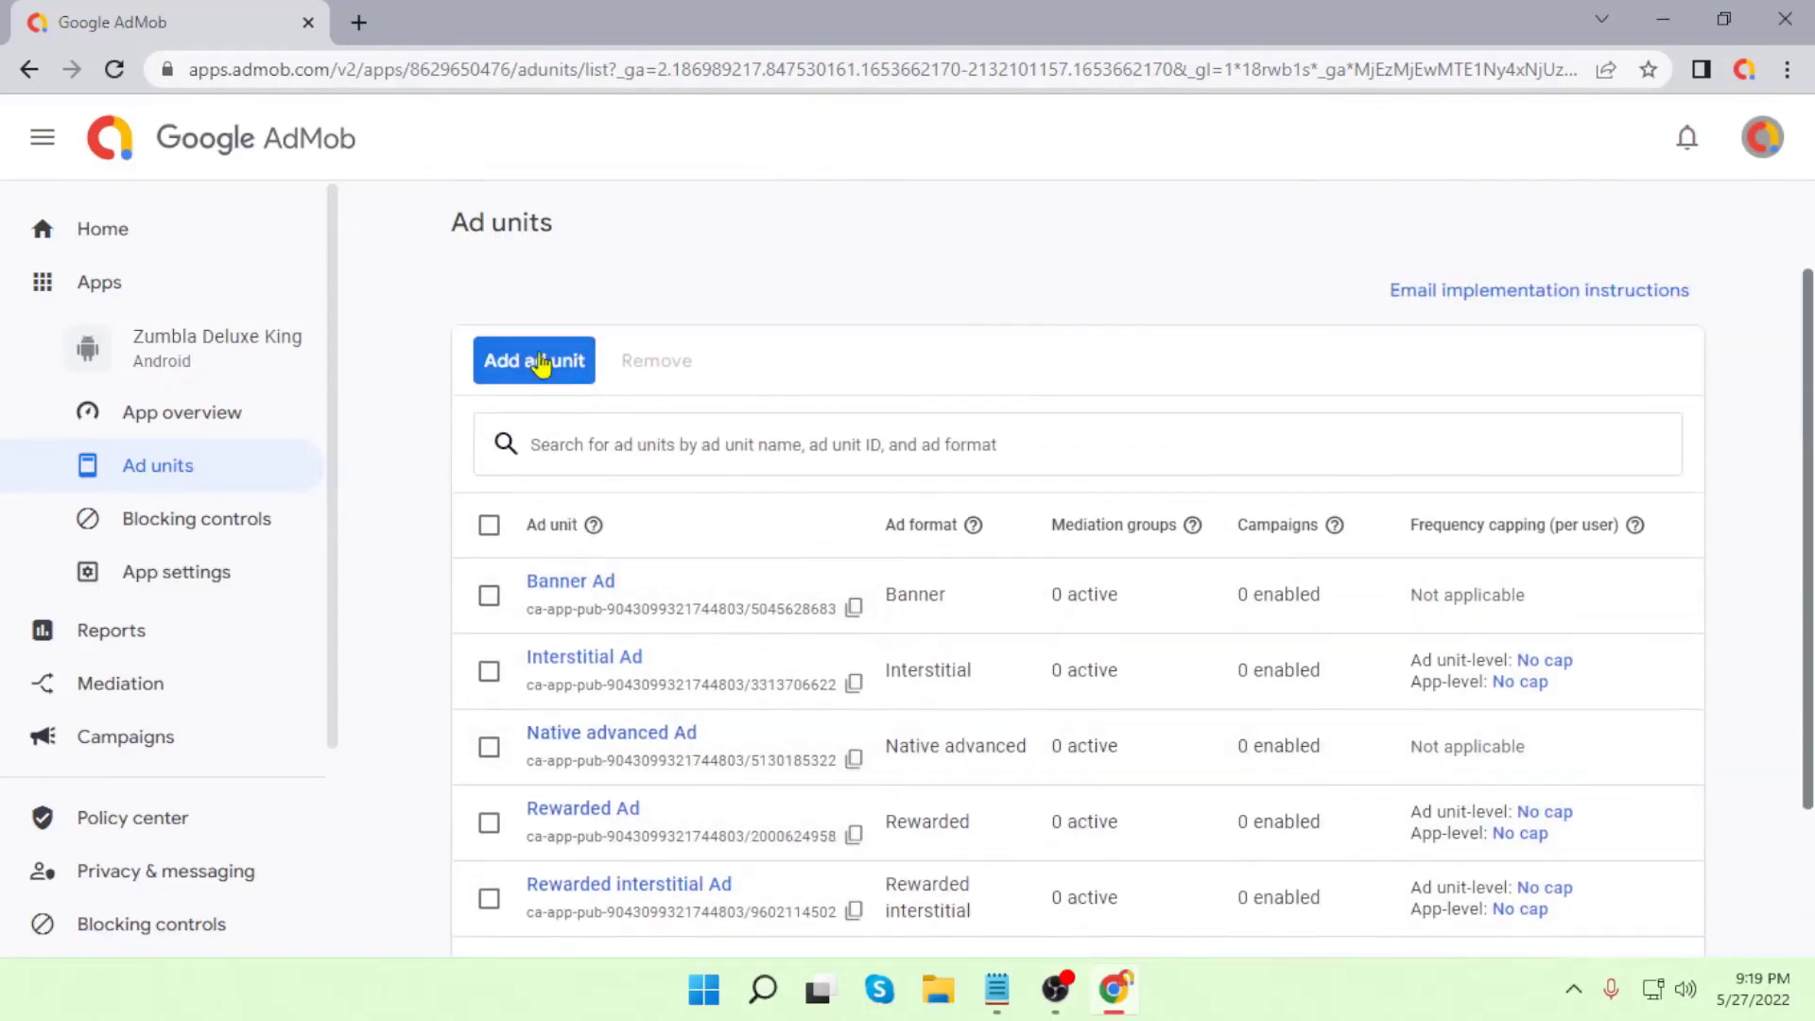
{"action": "left_click", "coordinate": [538, 362]}
{"action": "scroll", "coordinate": [378, 756], "scroll_direction": "down", "scroll_amount": 5}
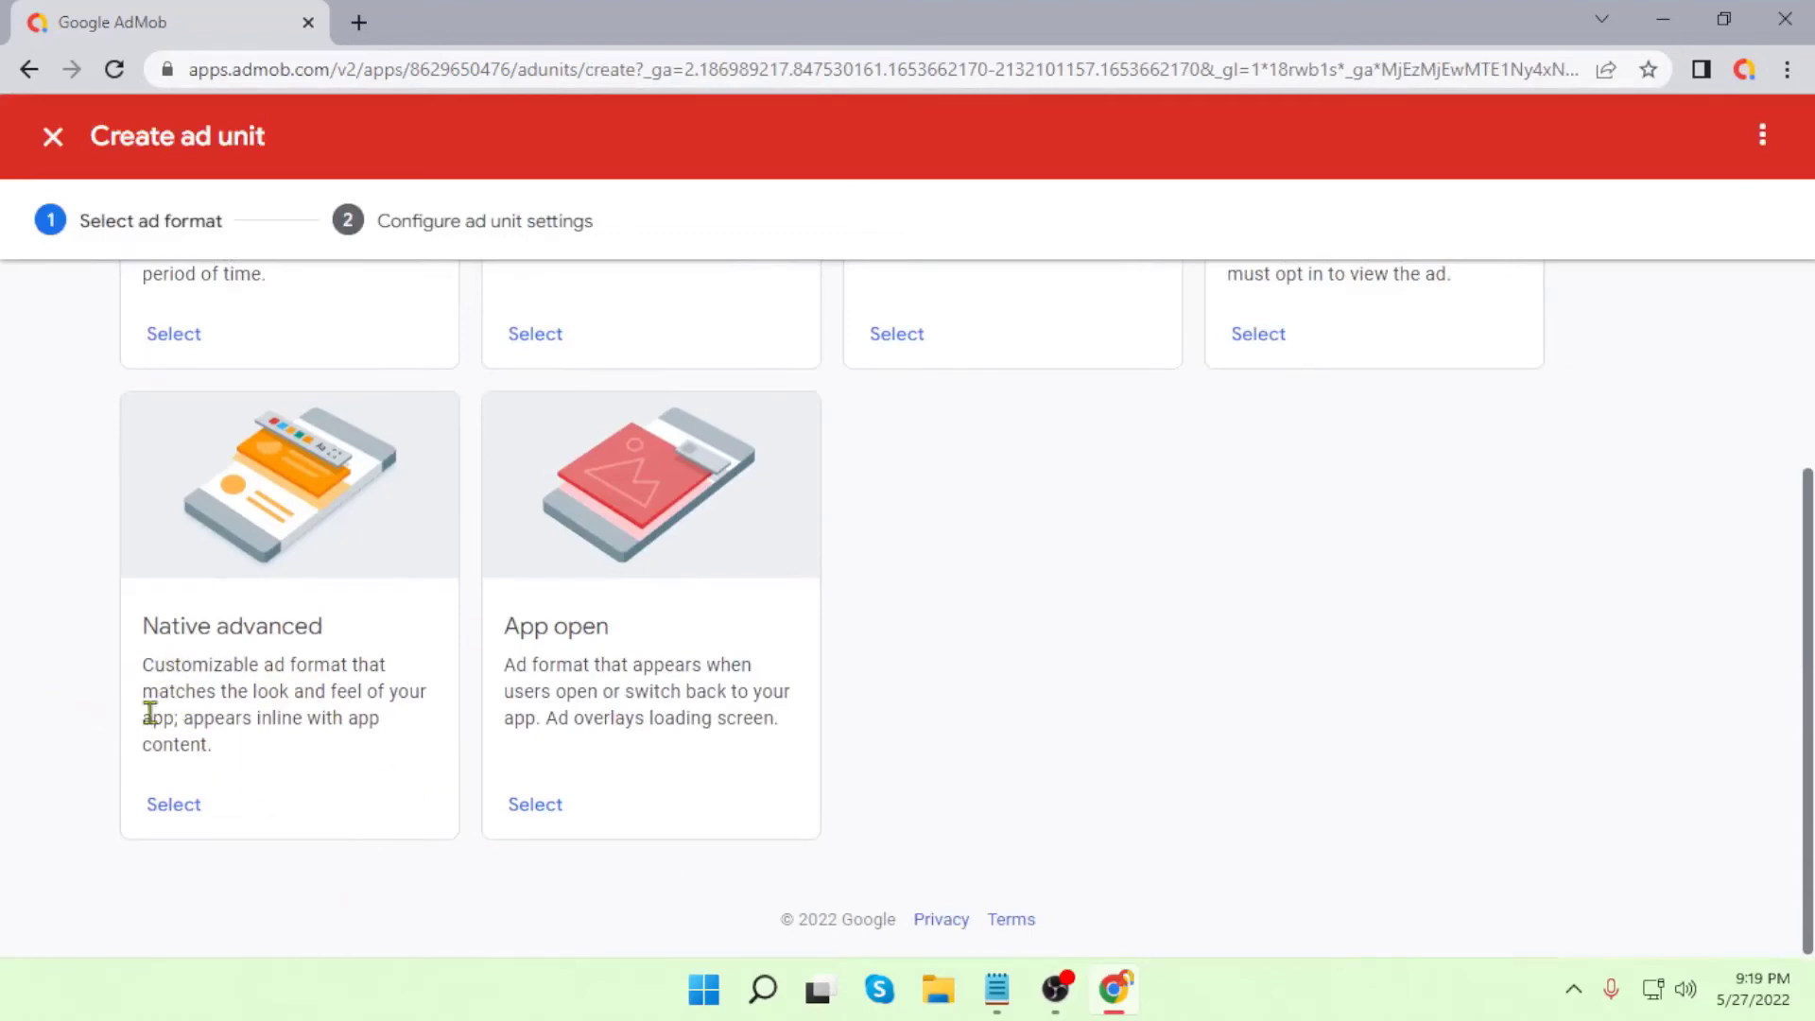
{"action": "scroll", "coordinate": [149, 714], "scroll_direction": "up", "scroll_amount": 3}
{"action": "scroll", "coordinate": [185, 739], "scroll_direction": "down", "scroll_amount": 3}
{"action": "scroll", "coordinate": [189, 763], "scroll_direction": "up", "scroll_amount": 5}
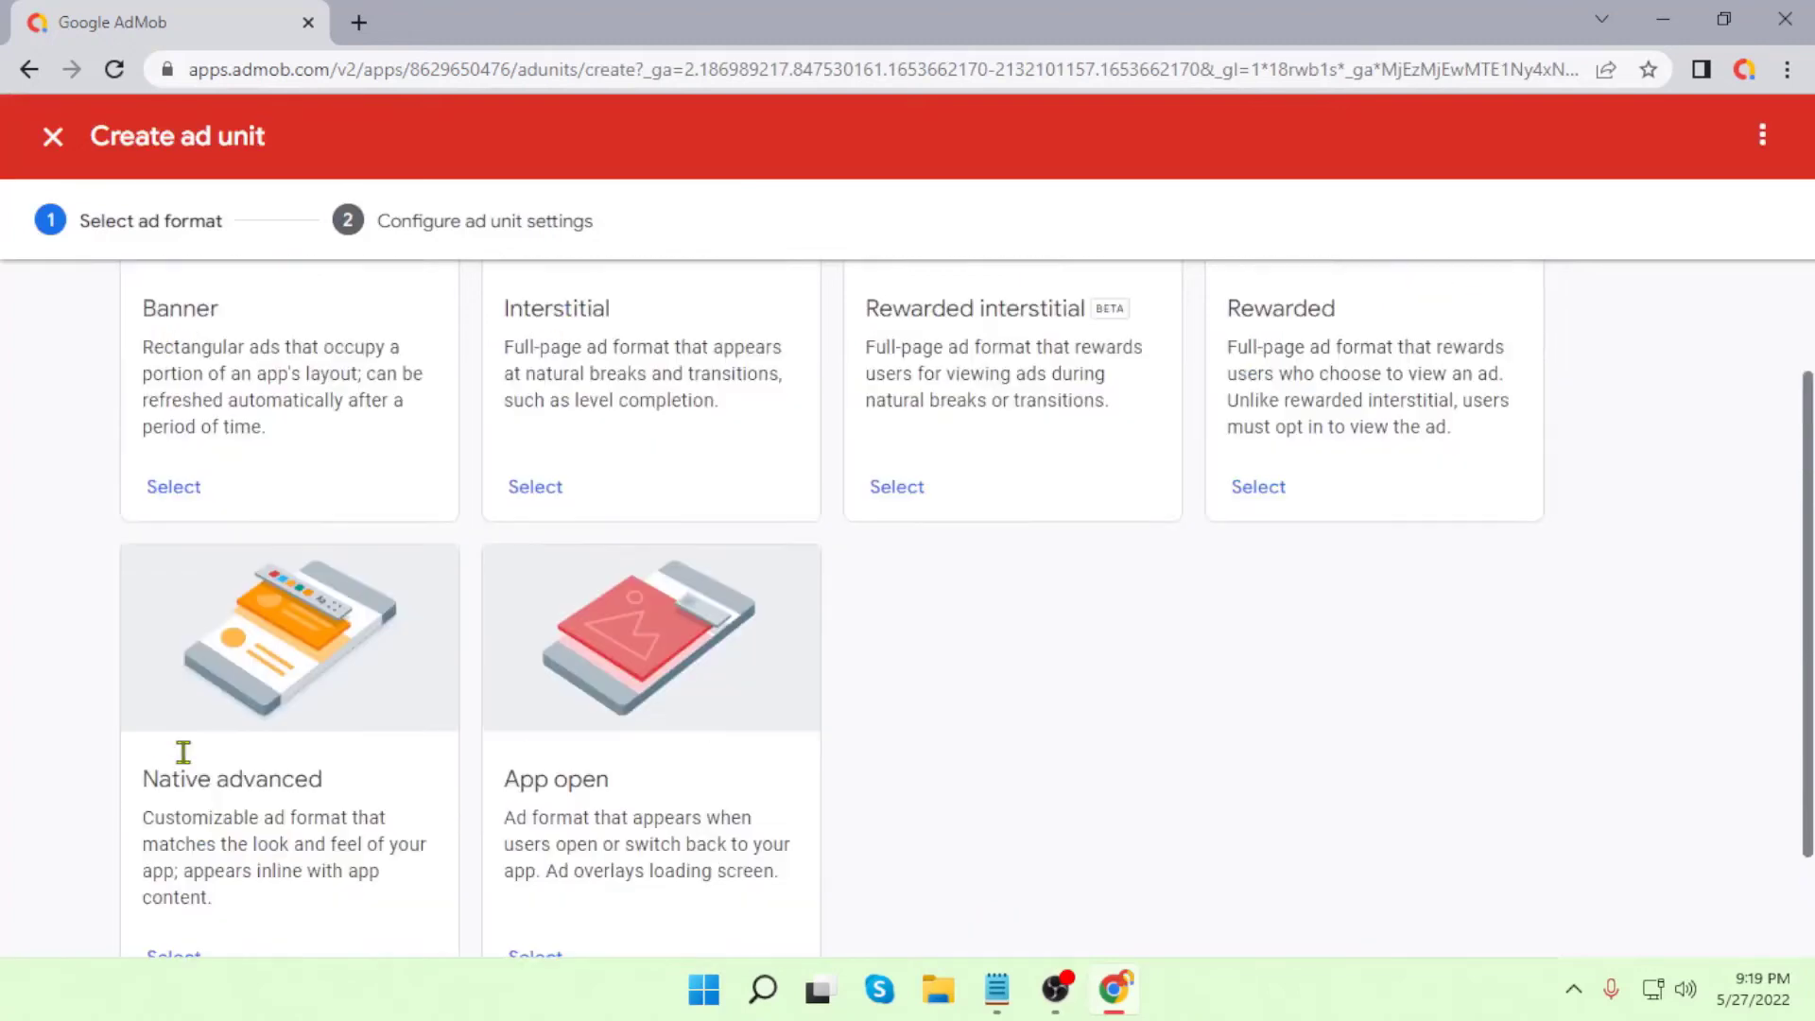
{"action": "left_click", "coordinate": [59, 138]}
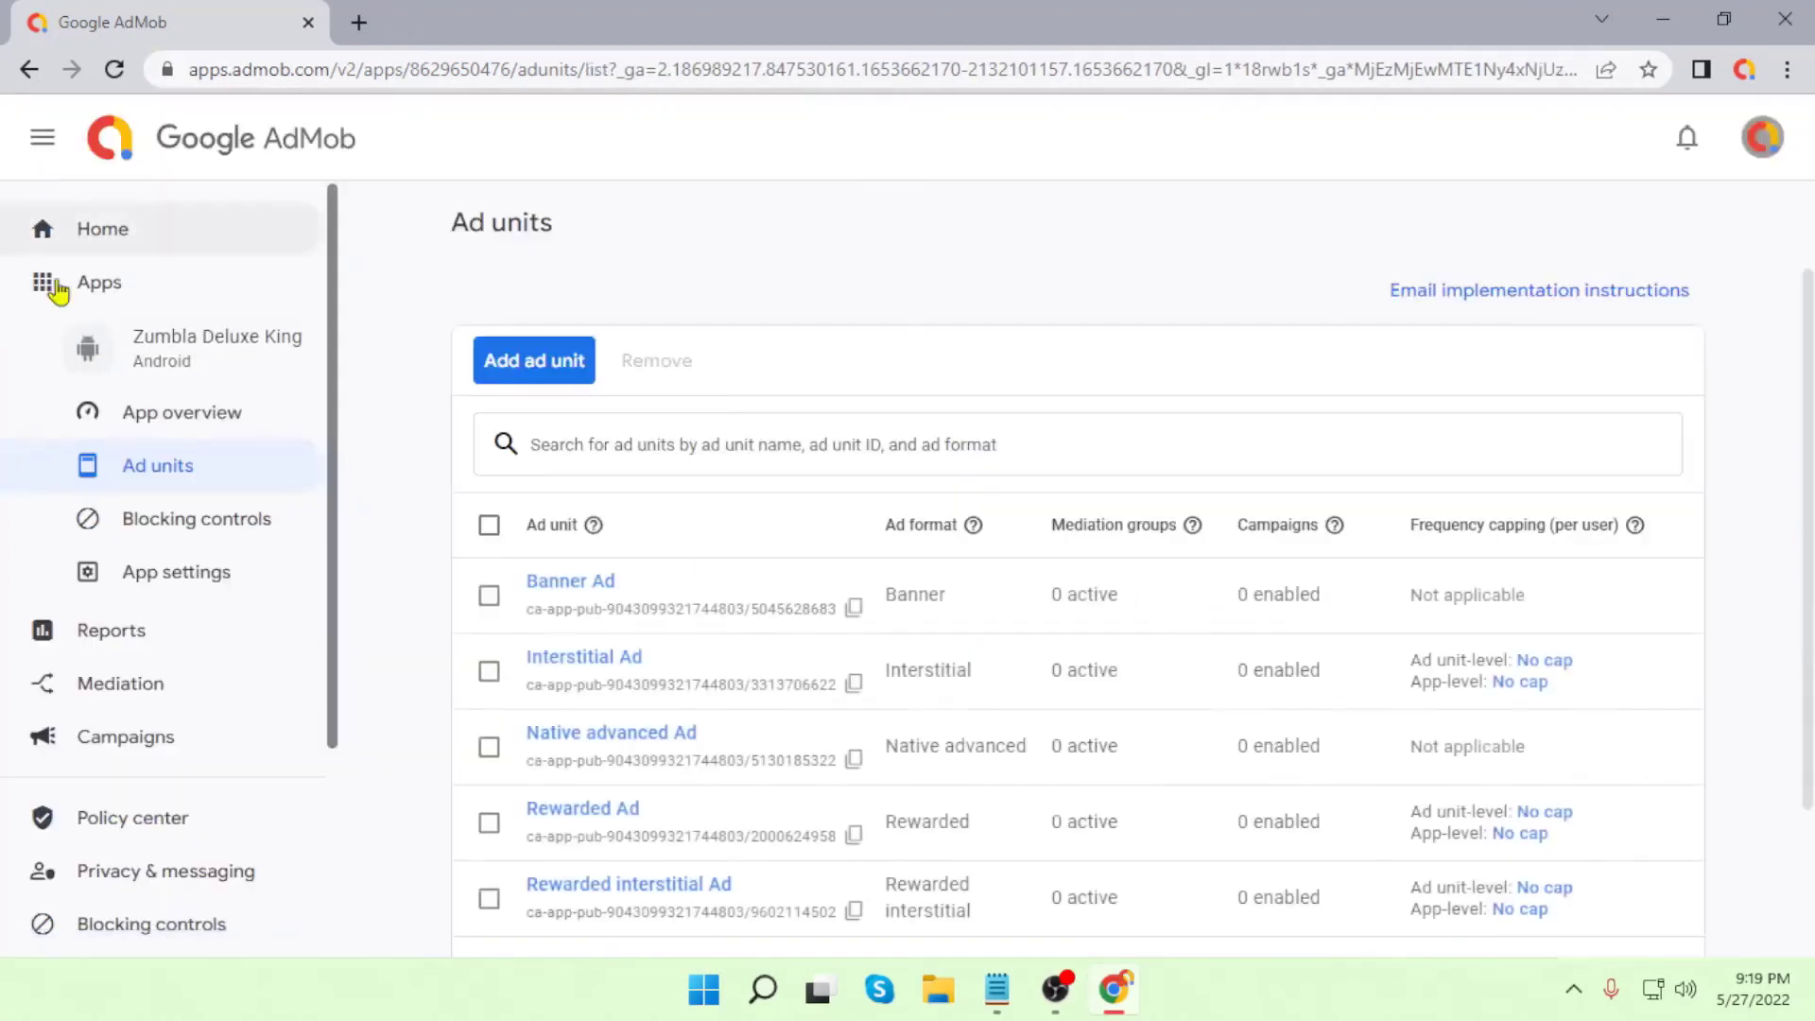
{"action": "scroll", "coordinate": [948, 746], "scroll_direction": "down", "scroll_amount": 2}
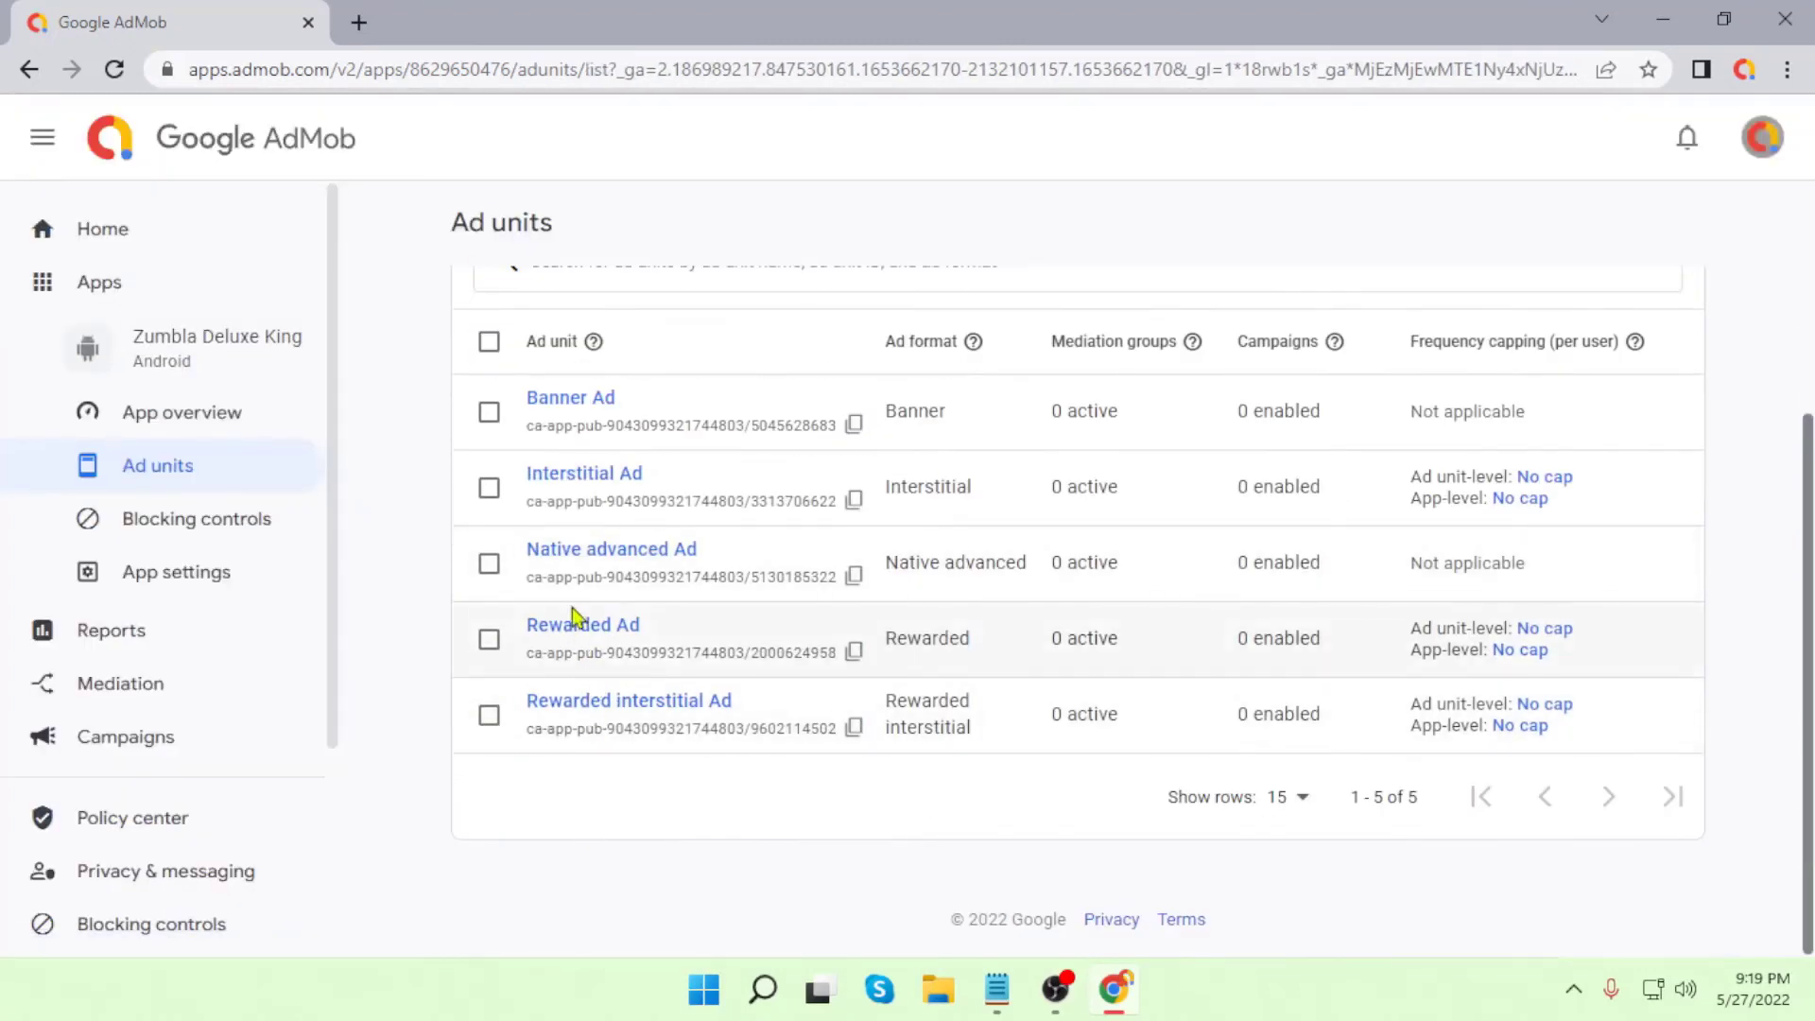
{"action": "scroll", "coordinate": [587, 579], "scroll_direction": "up", "scroll_amount": 2}
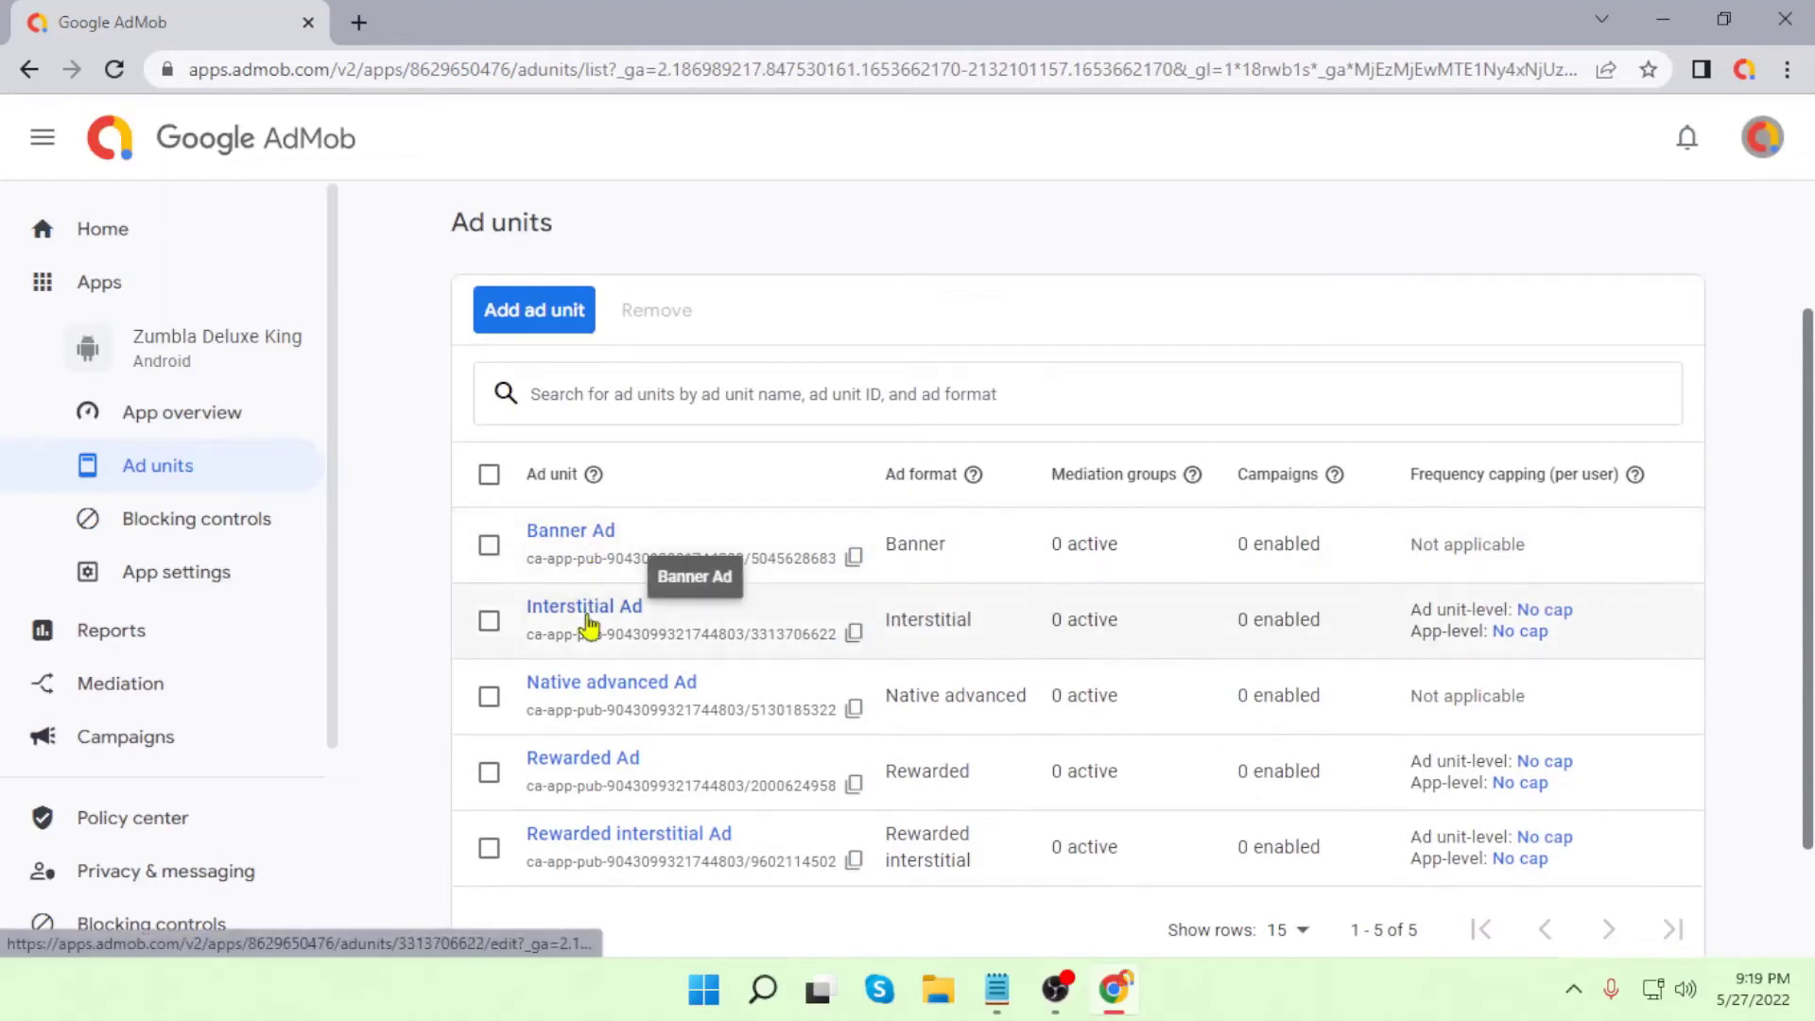
Step: Start a new ad unit in the App open format and name it App open Ad
{"action": "left_click", "coordinate": [533, 321]}
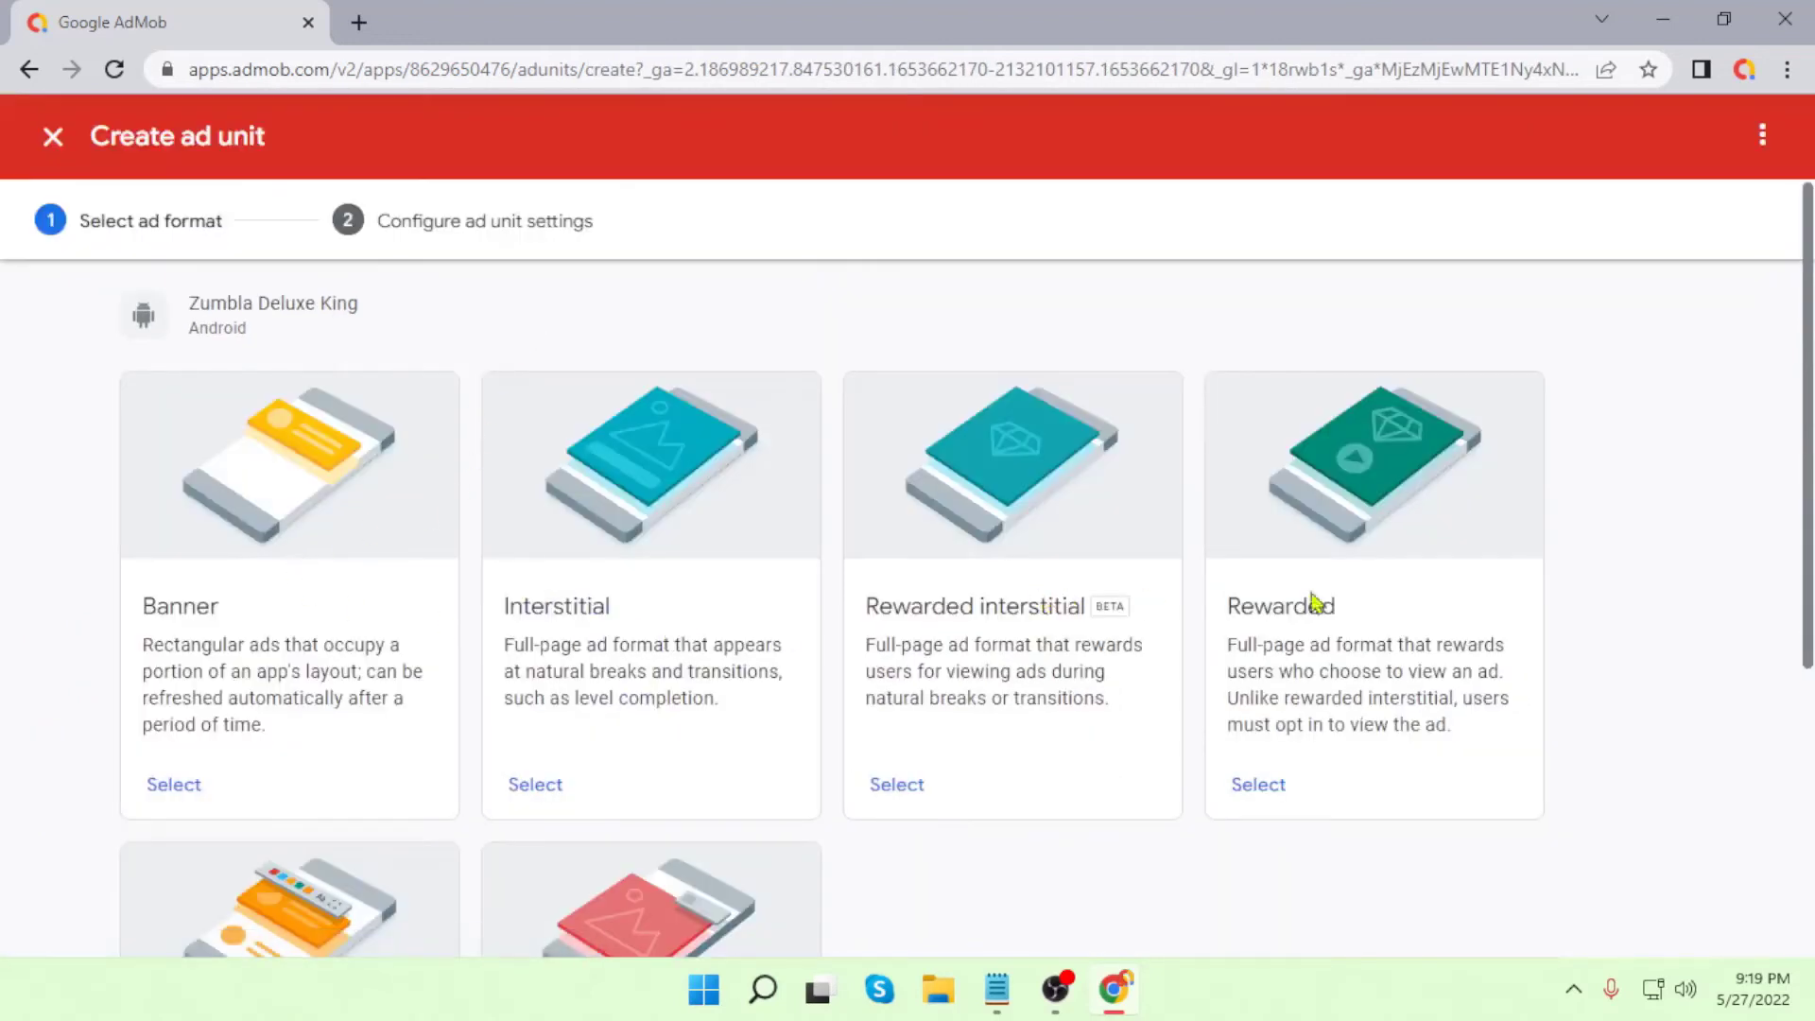
{"action": "scroll", "coordinate": [601, 805], "scroll_direction": "down", "scroll_amount": 5}
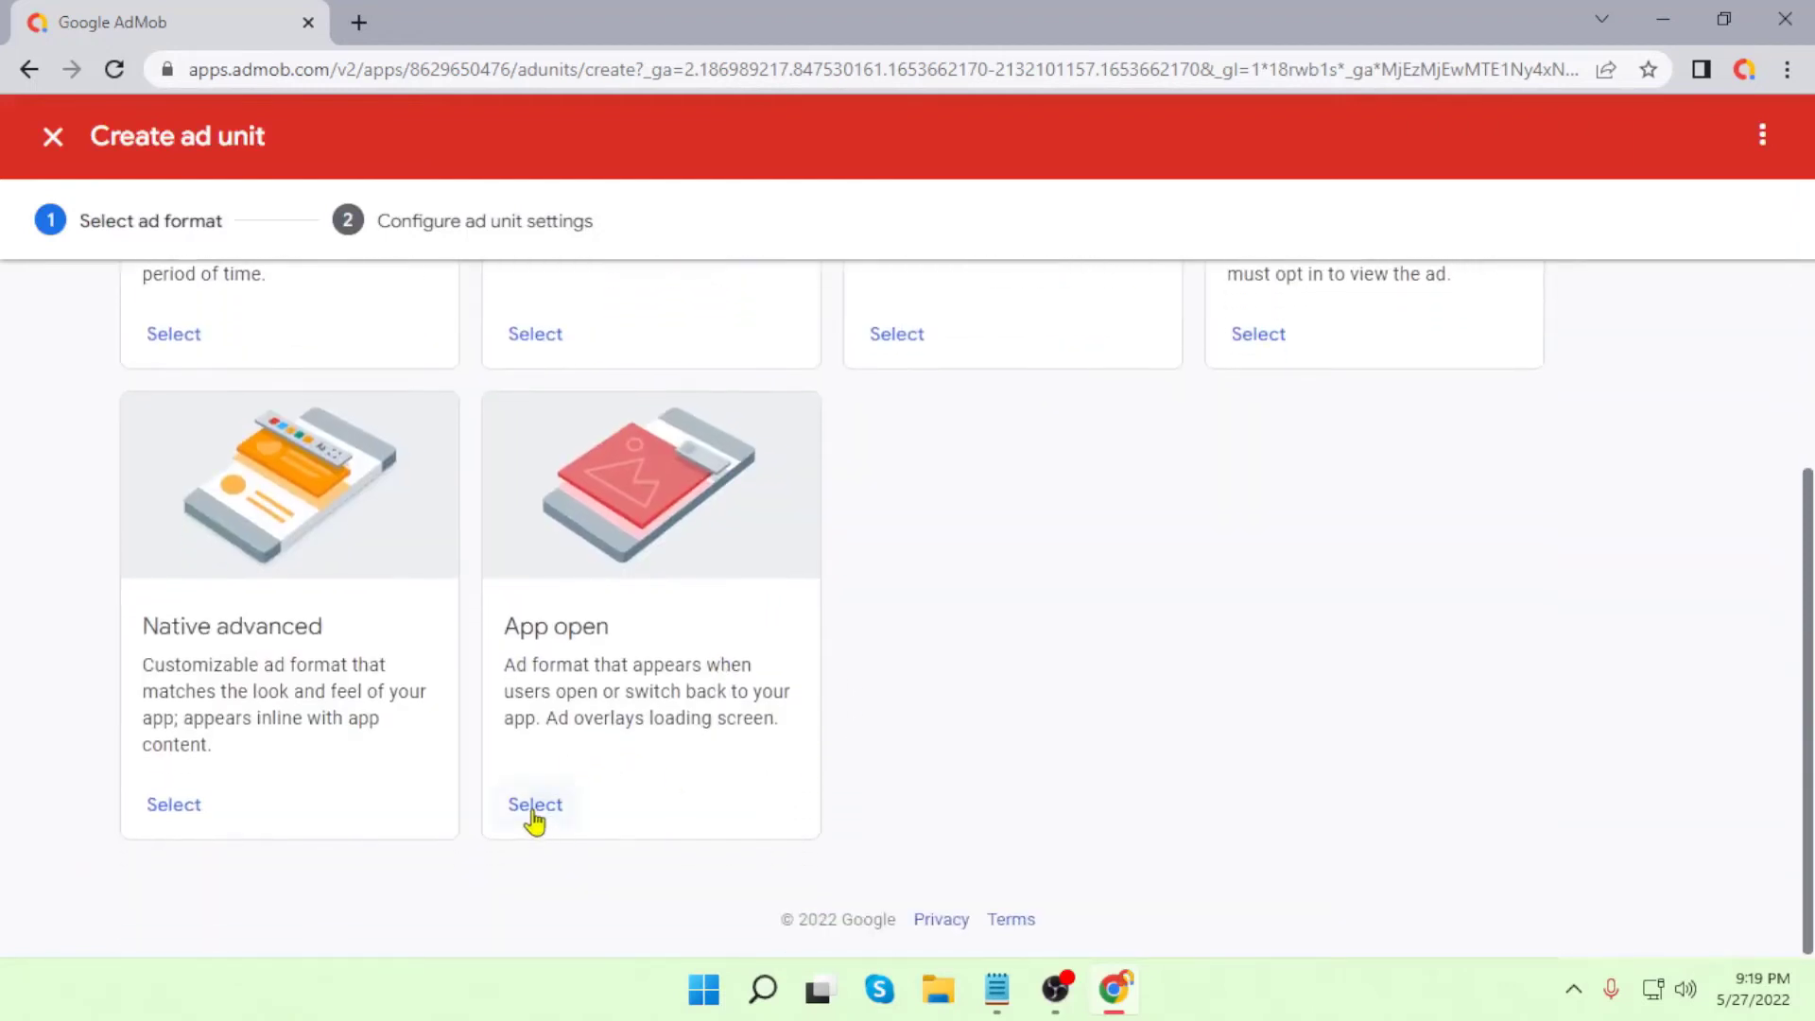
{"action": "left_click", "coordinate": [533, 808]}
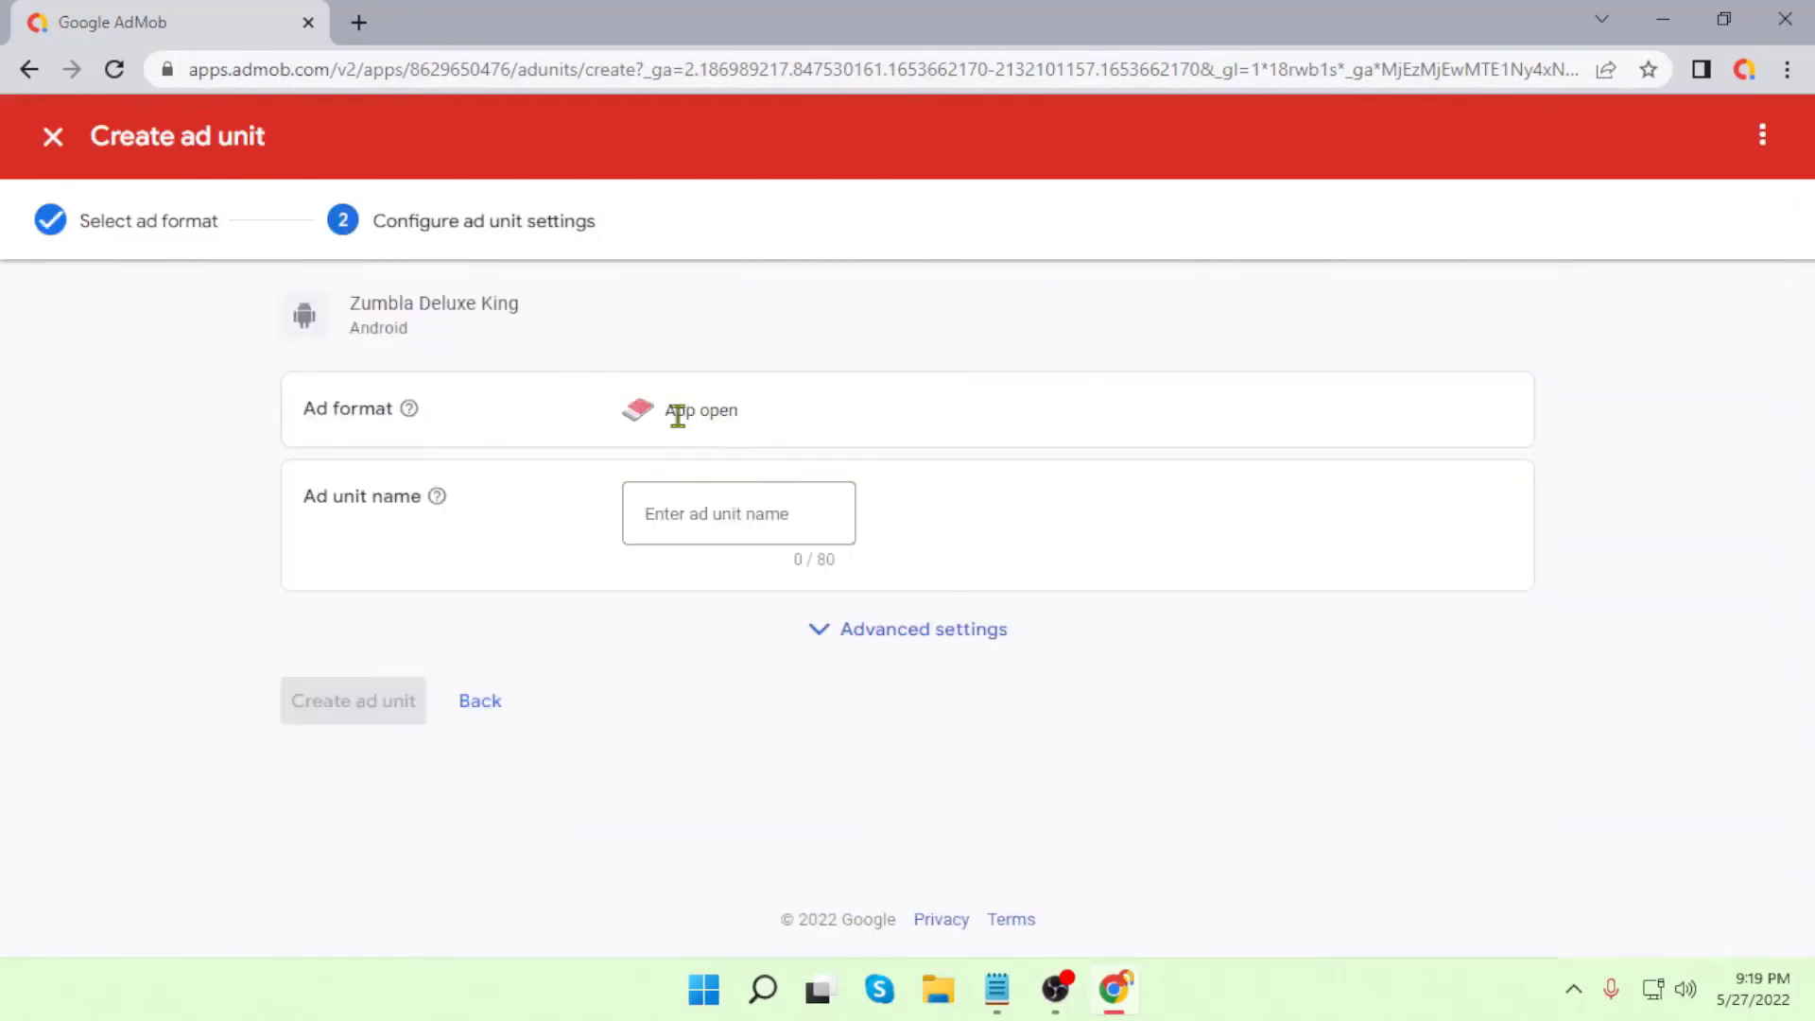
{"action": "left_click_drag", "start_coordinate": [665, 409], "coordinate": [797, 418]}
{"action": "key", "text": "ctrl+c"}
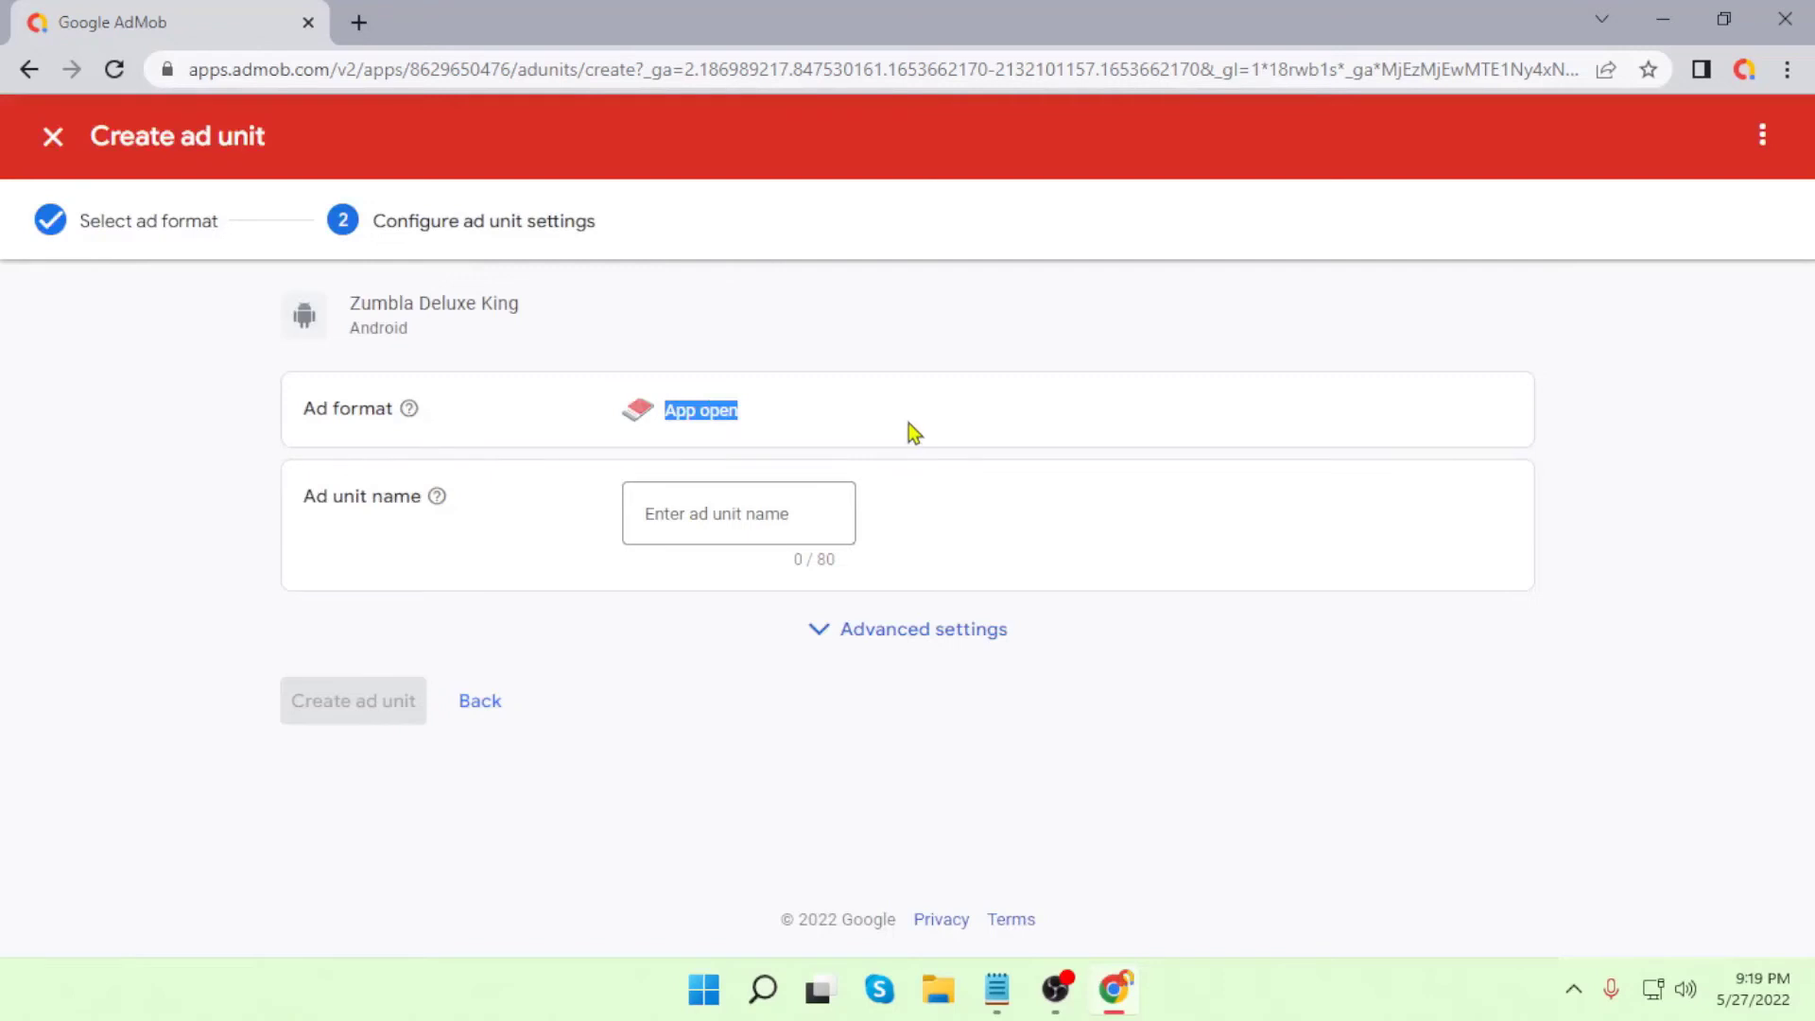
{"action": "left_click", "coordinate": [703, 512]}
{"action": "key", "text": "ctrl+v"}
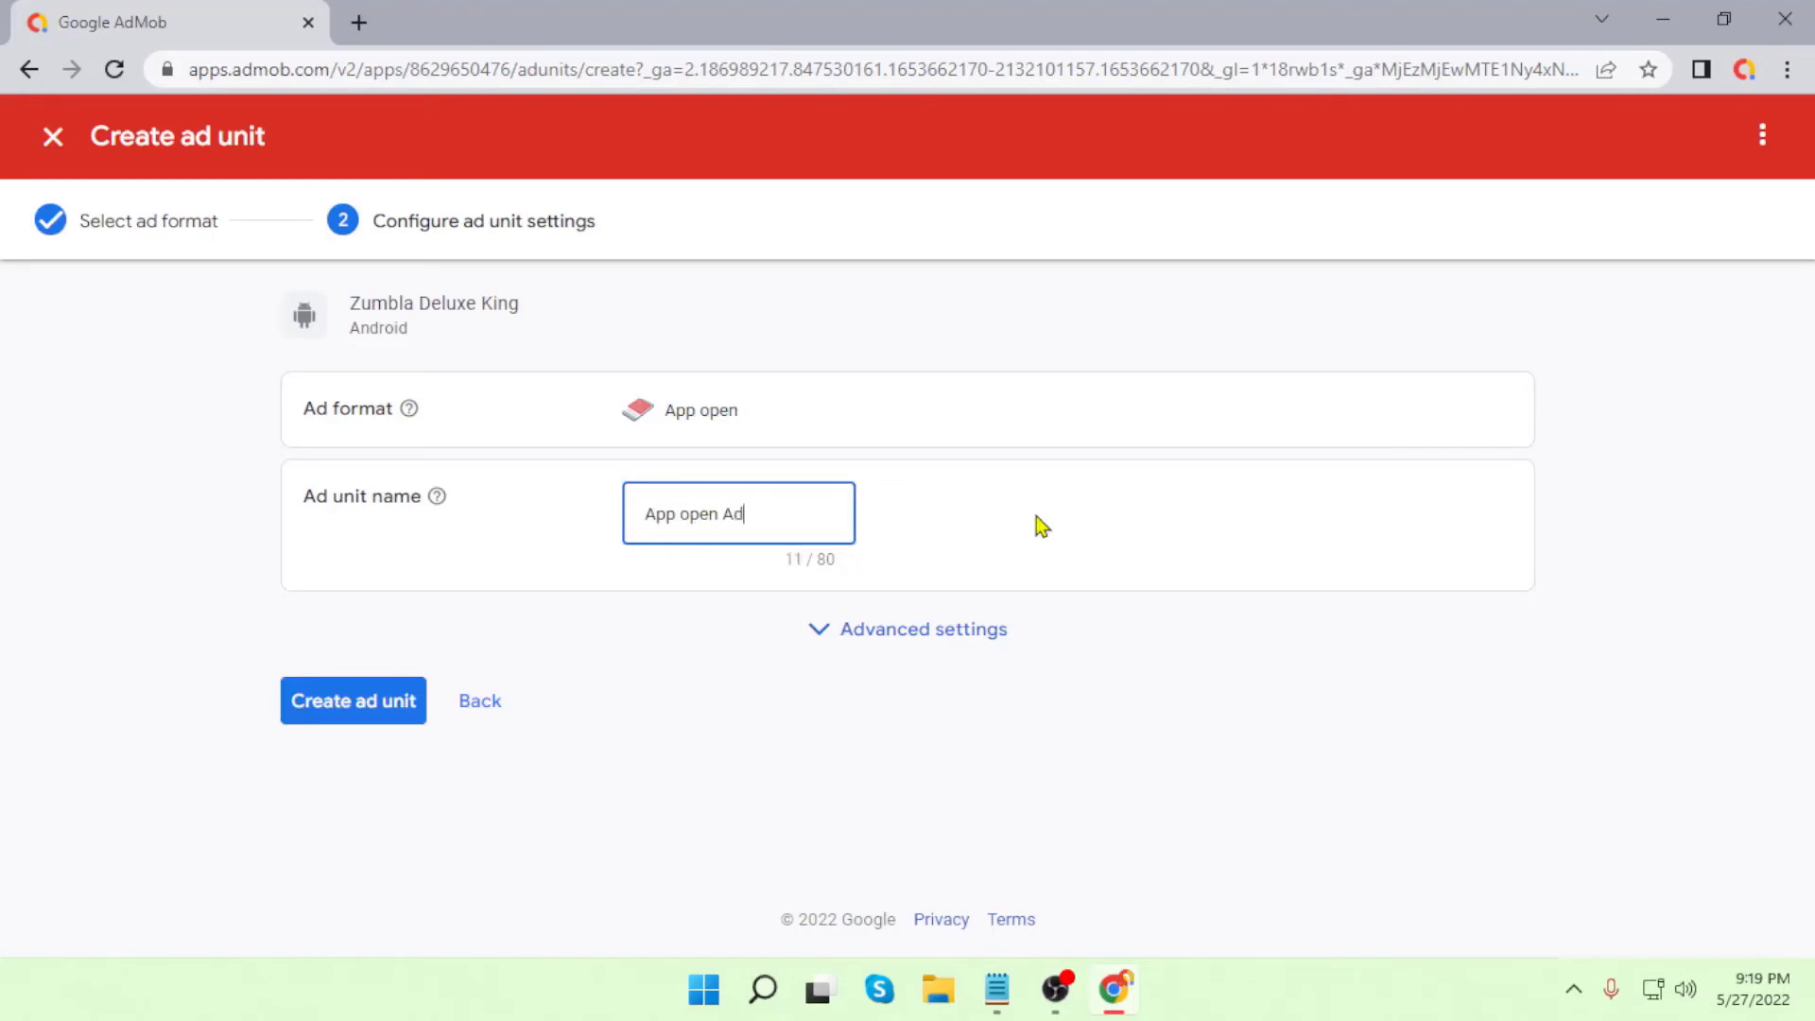
Step: Create the app open ad unit, finish to return to the ad units list, and review the listed units
{"action": "left_click", "coordinate": [342, 709]}
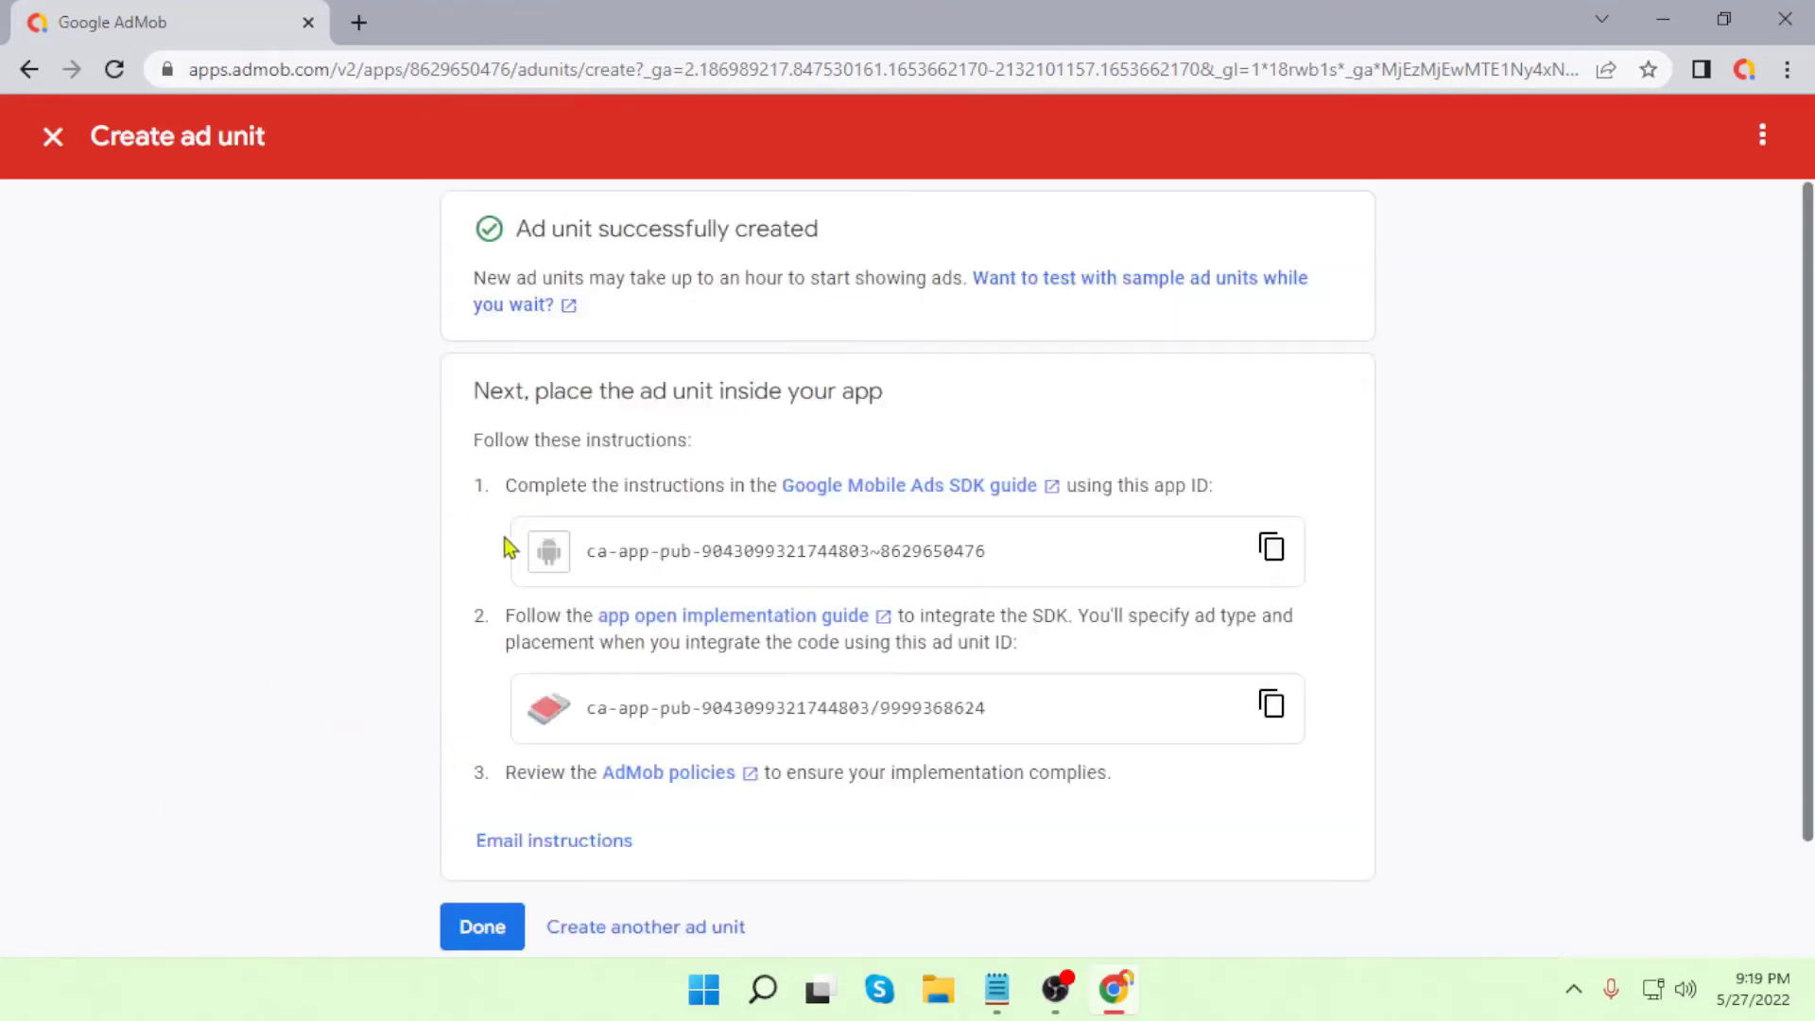
{"action": "scroll", "coordinate": [444, 690], "scroll_direction": "down", "scroll_amount": 2}
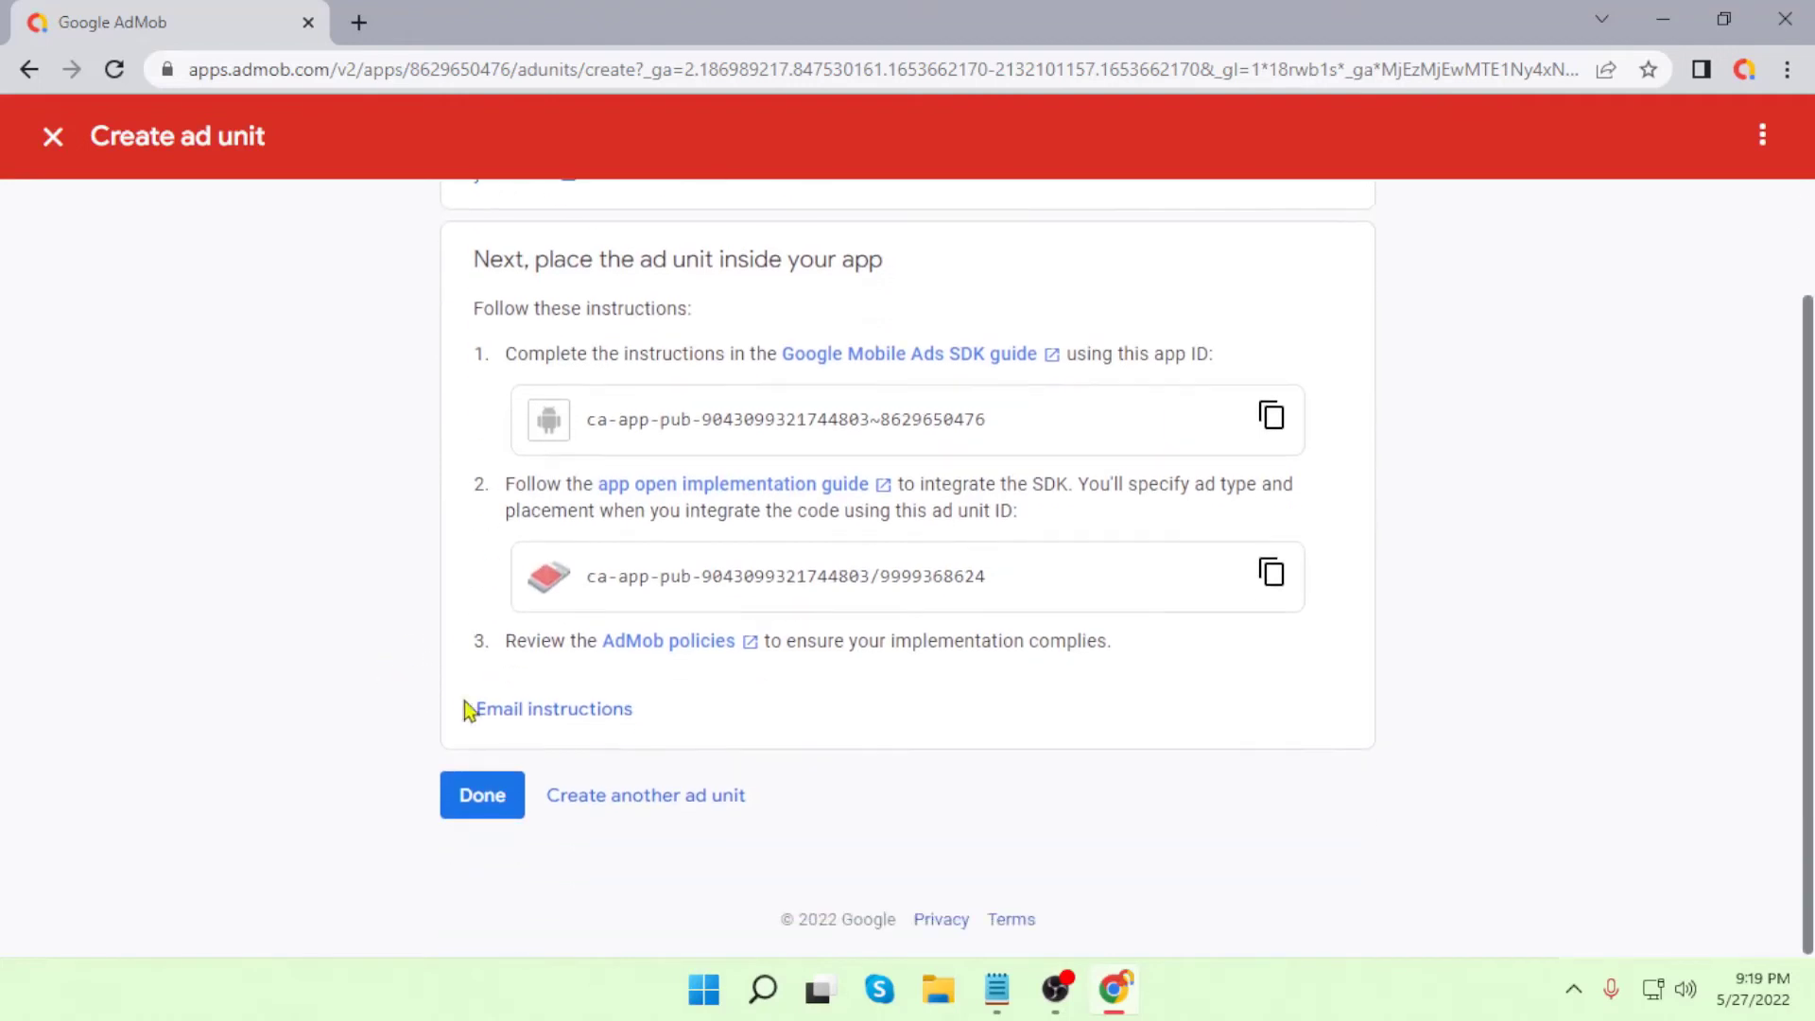
{"action": "left_click", "coordinate": [486, 796]}
{"action": "scroll", "coordinate": [1789, 576], "scroll_direction": "down", "scroll_amount": 3}
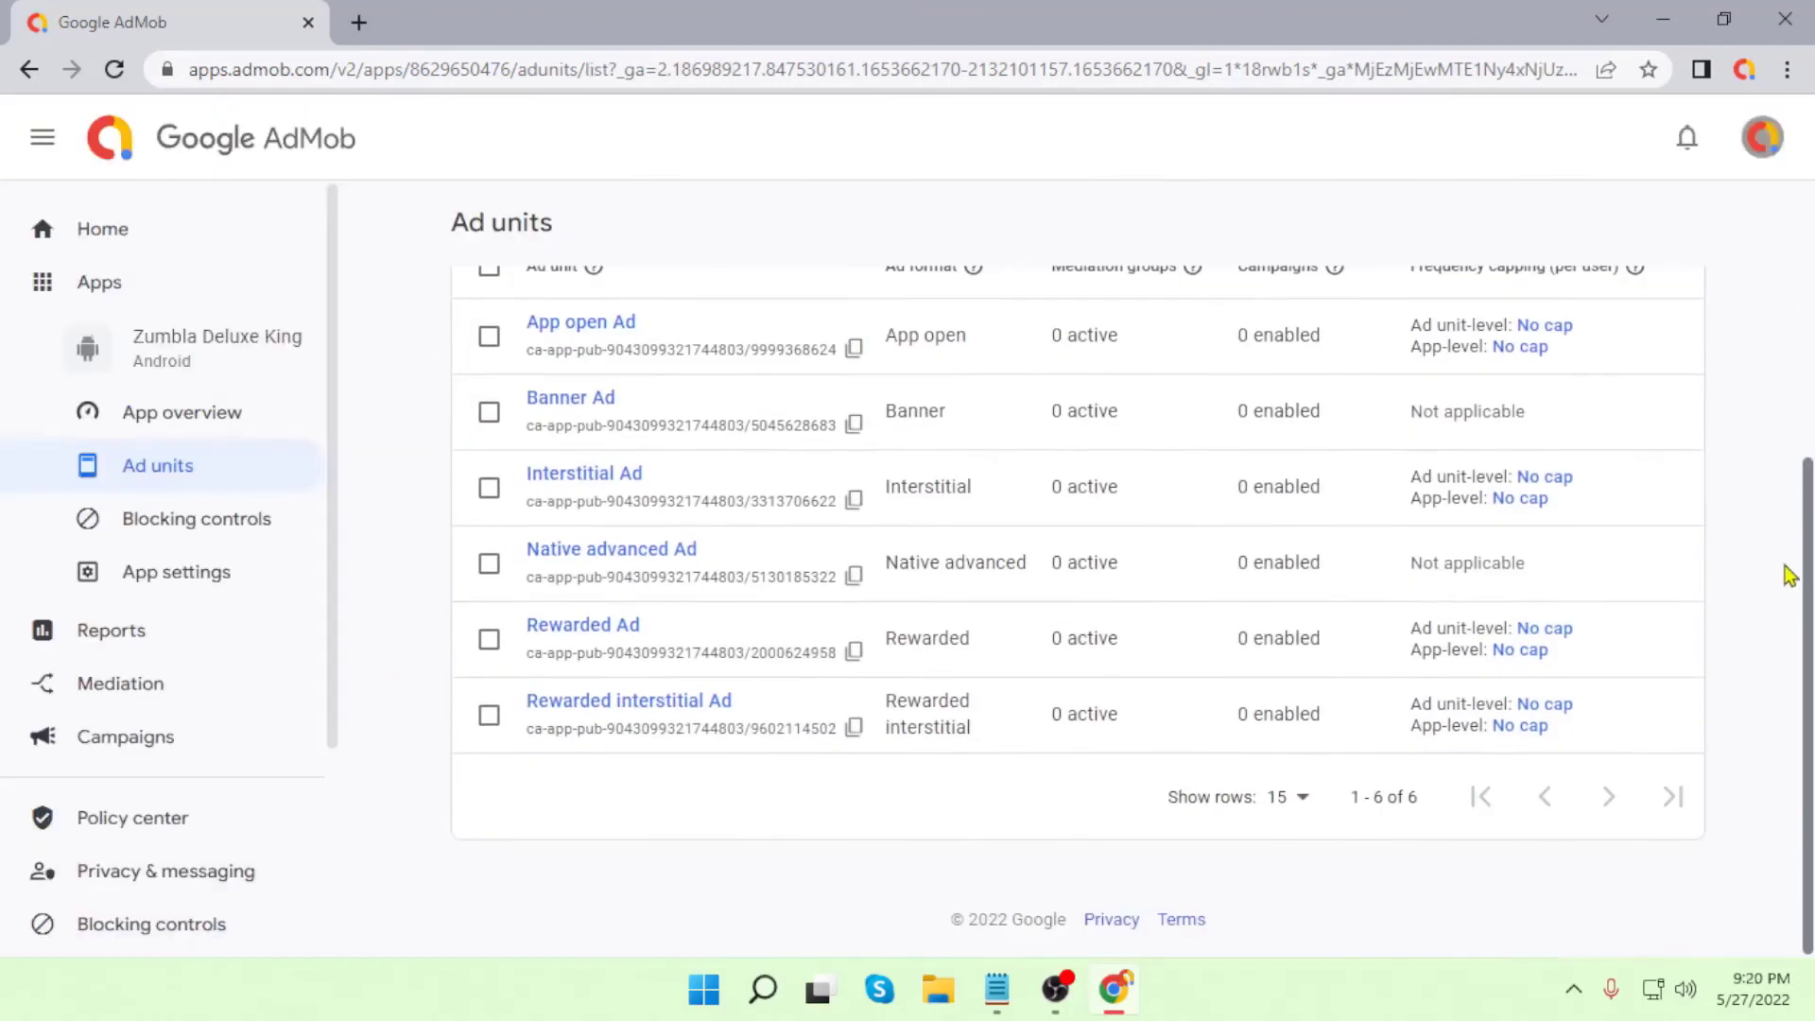
{"action": "scroll", "coordinate": [1789, 577], "scroll_direction": "up", "scroll_amount": 1}
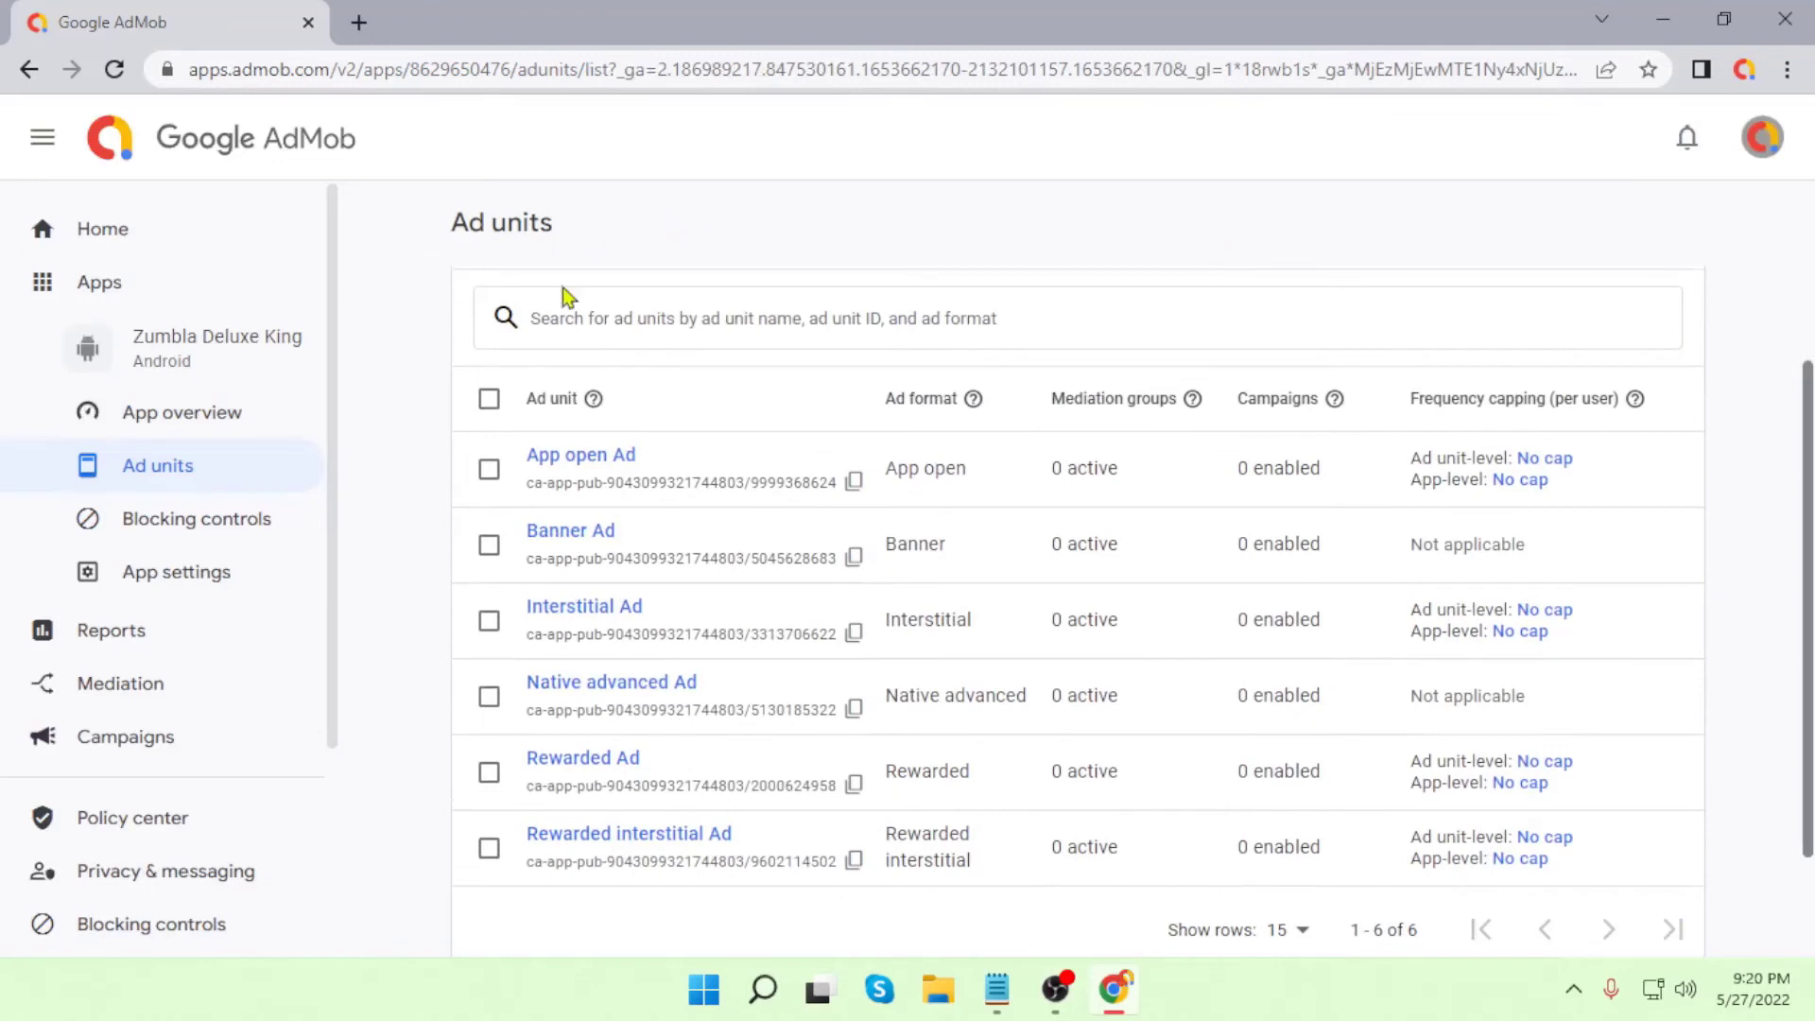
{"action": "scroll", "coordinate": [705, 803], "scroll_direction": "down", "scroll_amount": 1}
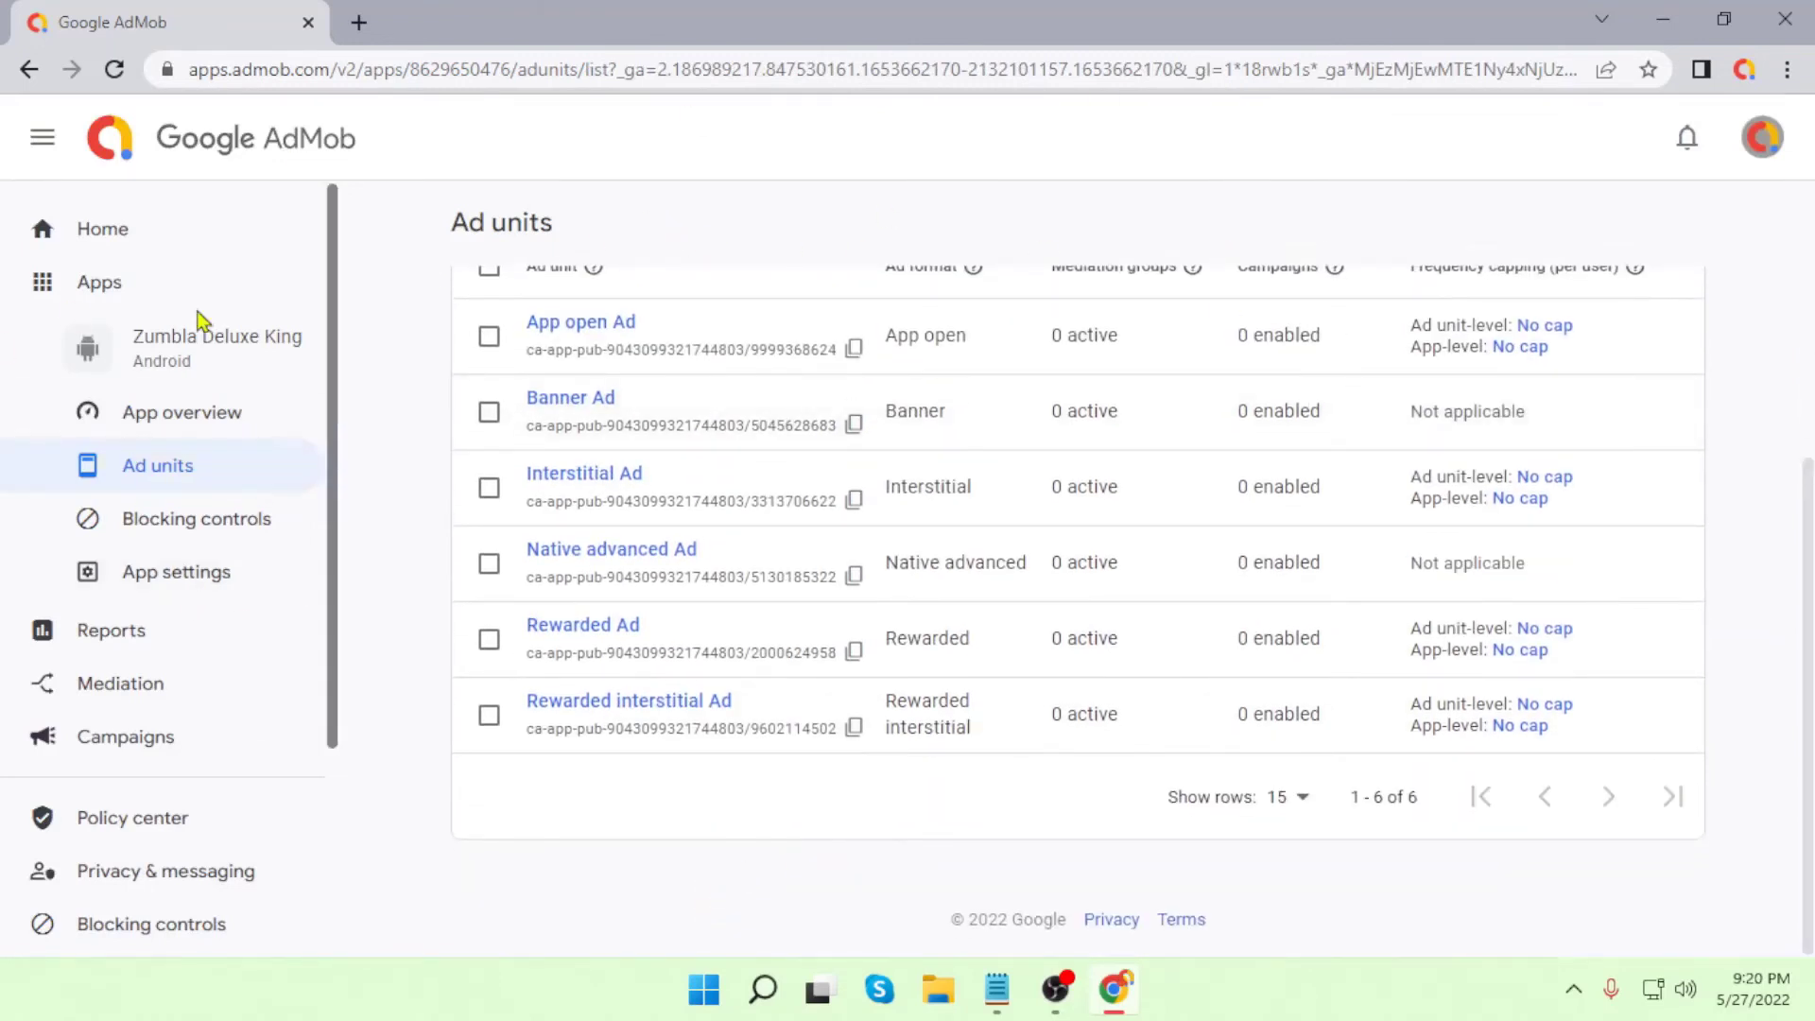
Step: Go to the account's Payments page and start setting up payments
{"action": "scroll", "coordinate": [156, 615], "scroll_direction": "down", "scroll_amount": 2}
{"action": "left_click", "coordinate": [112, 716]}
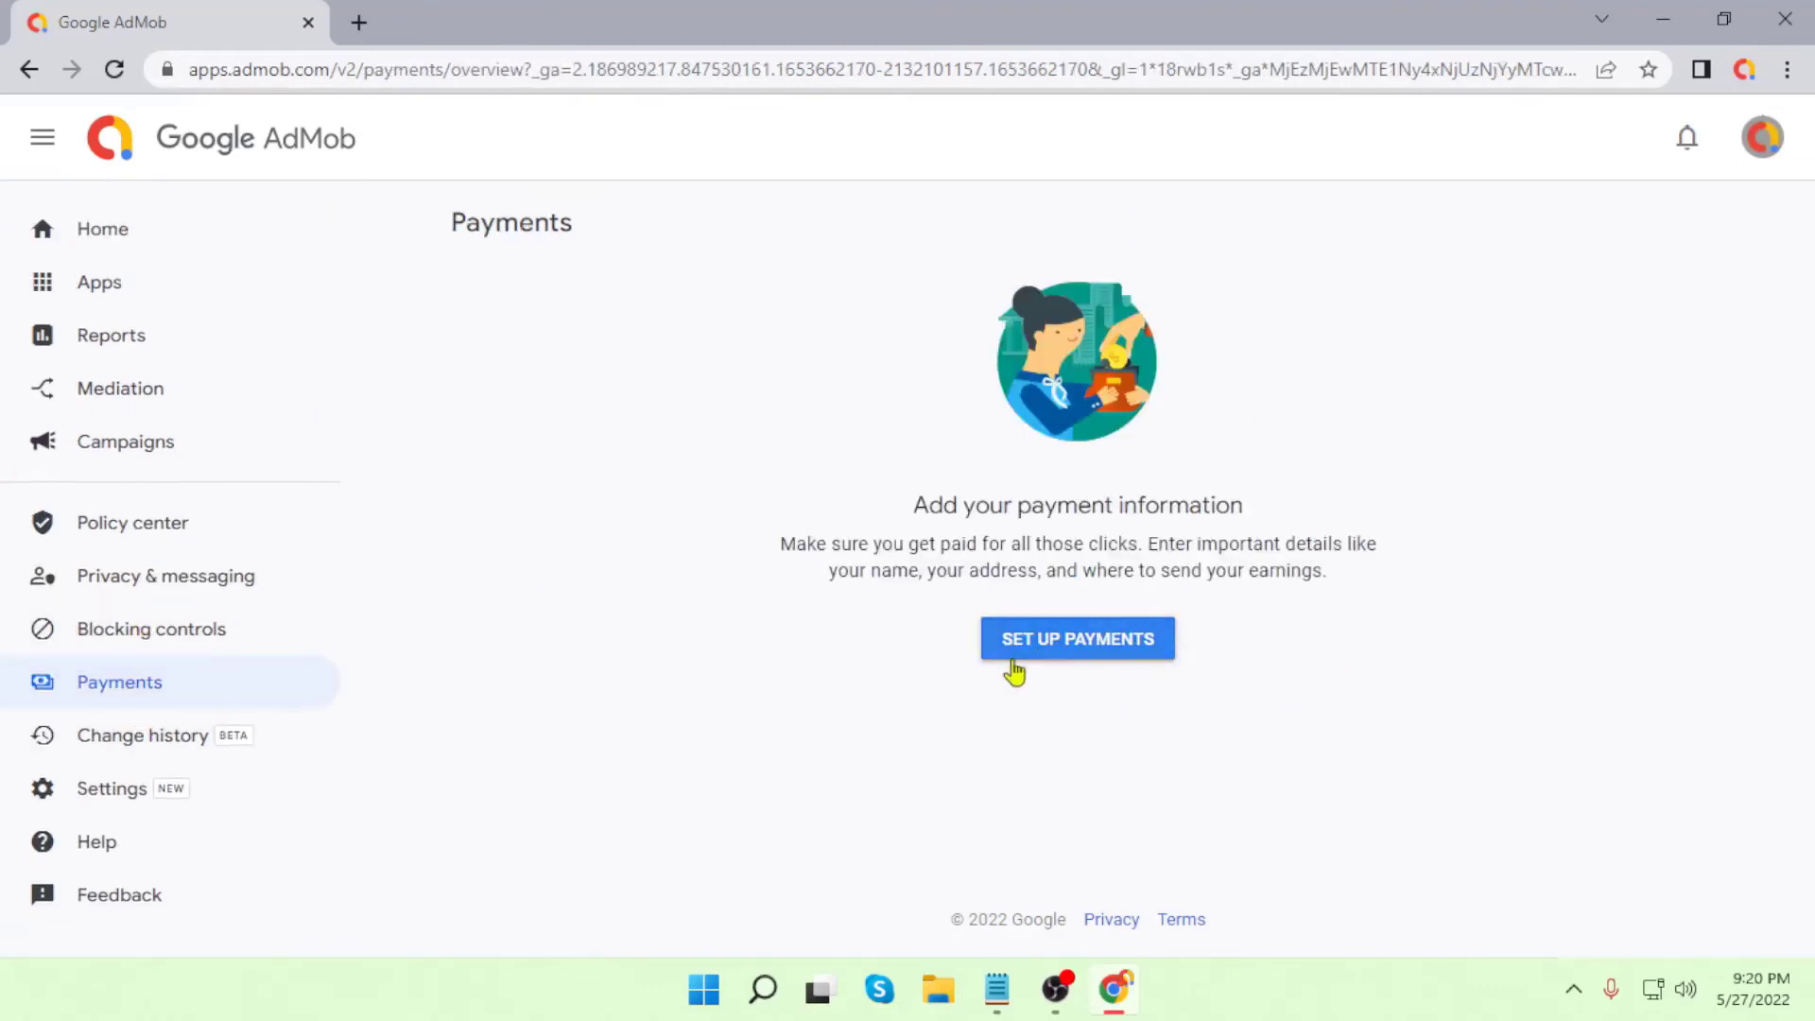
{"action": "left_click", "coordinate": [1104, 646]}
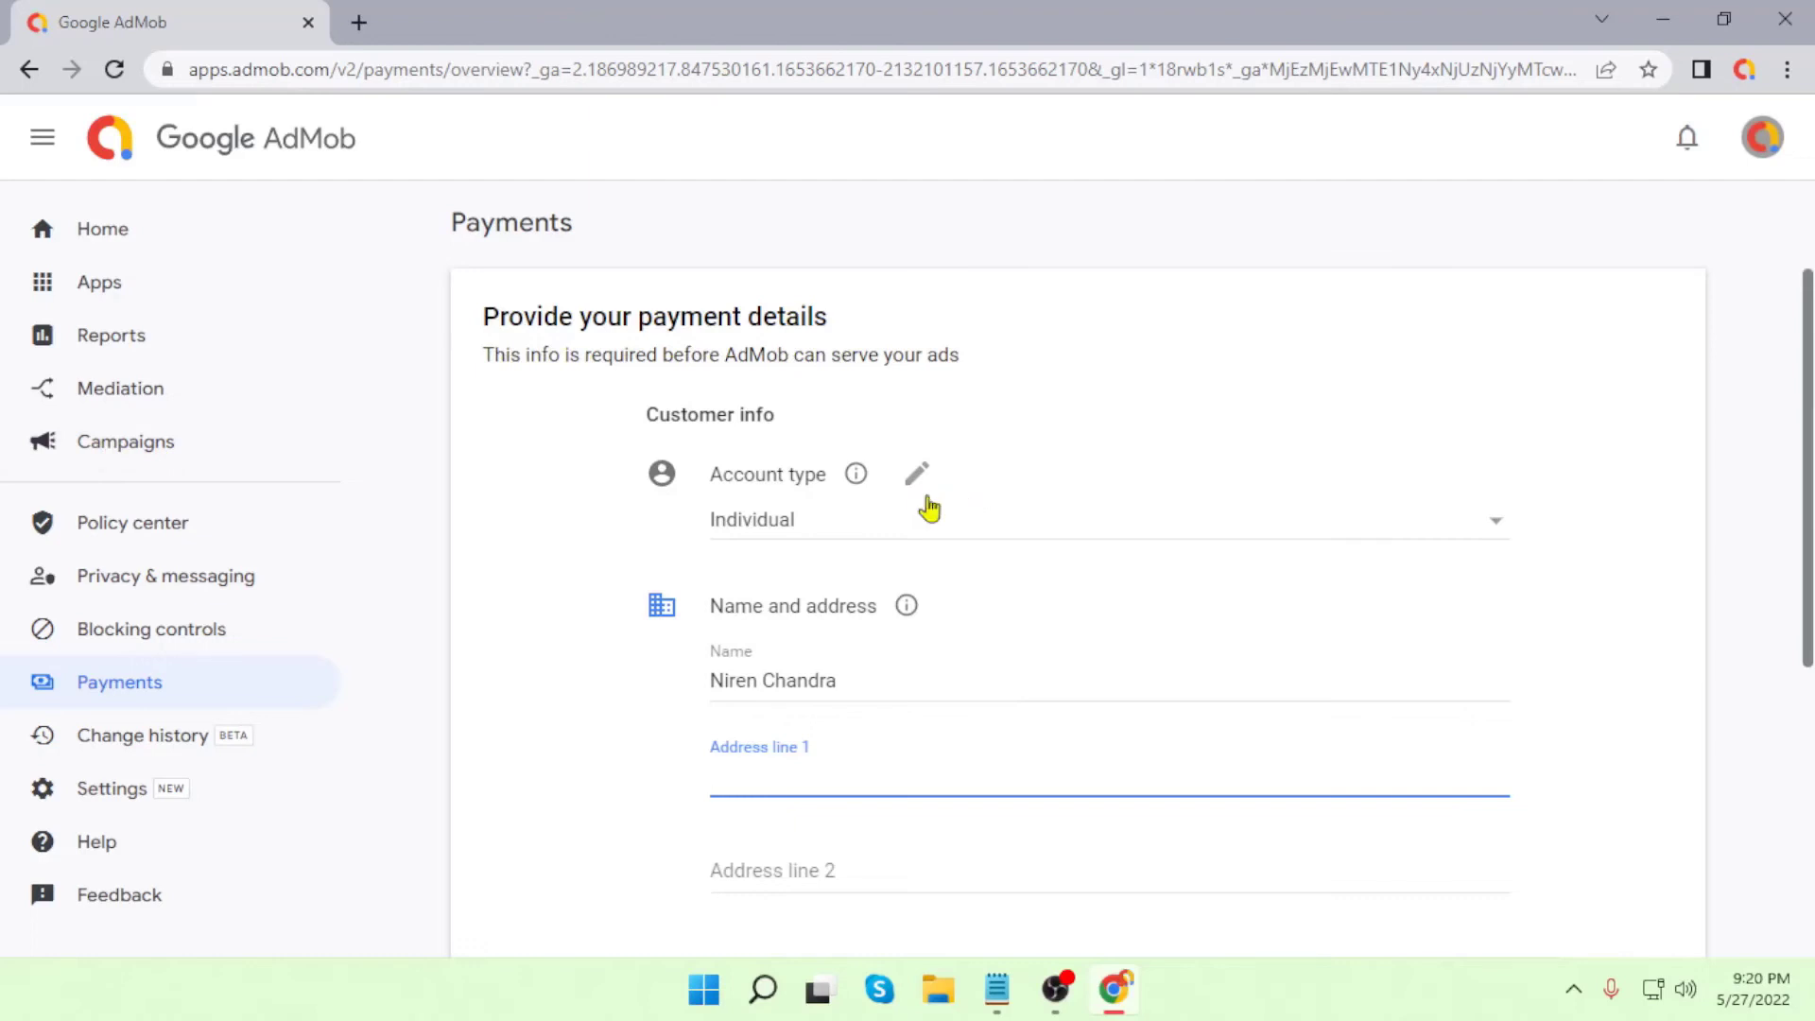
Step: Examine the account type options and the name and address fields of the payment details form
{"action": "scroll", "coordinate": [863, 466], "scroll_direction": "down", "scroll_amount": 1}
{"action": "scroll", "coordinate": [822, 434], "scroll_direction": "up", "scroll_amount": 1}
{"action": "left_click", "coordinate": [1309, 523]}
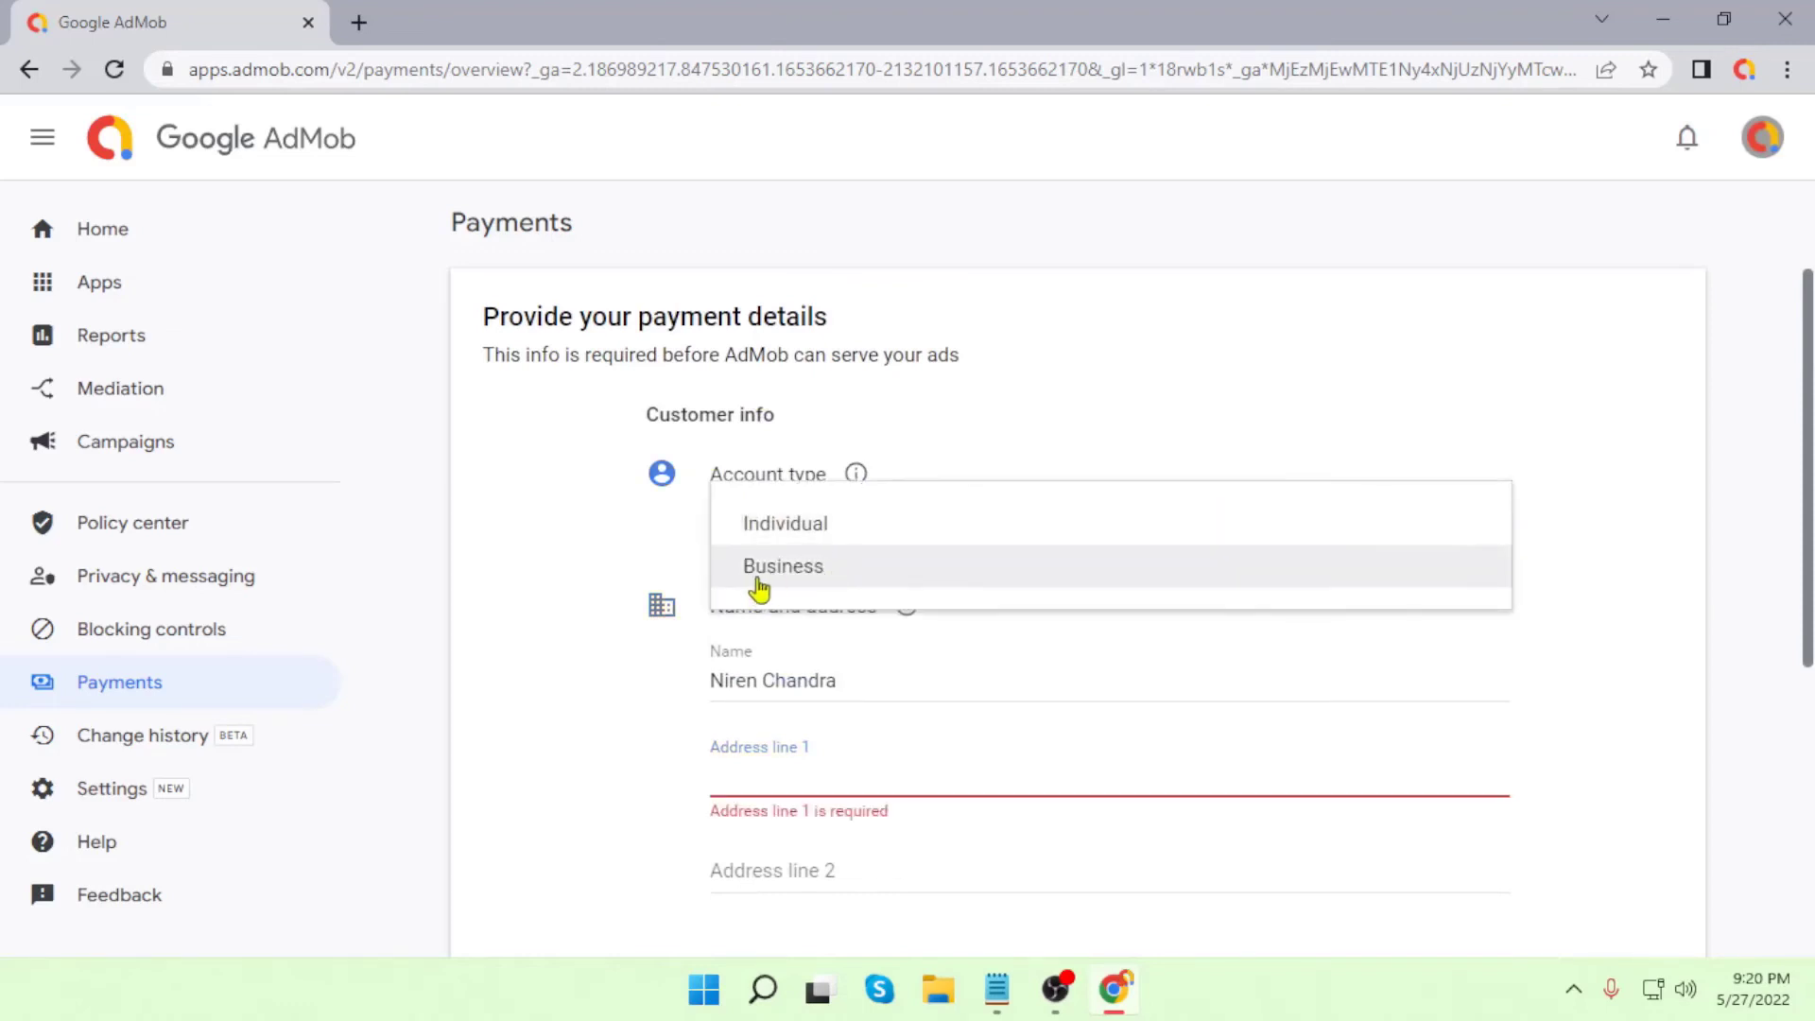
{"action": "left_click", "coordinate": [637, 524]}
{"action": "scroll", "coordinate": [534, 529], "scroll_direction": "down", "scroll_amount": 1}
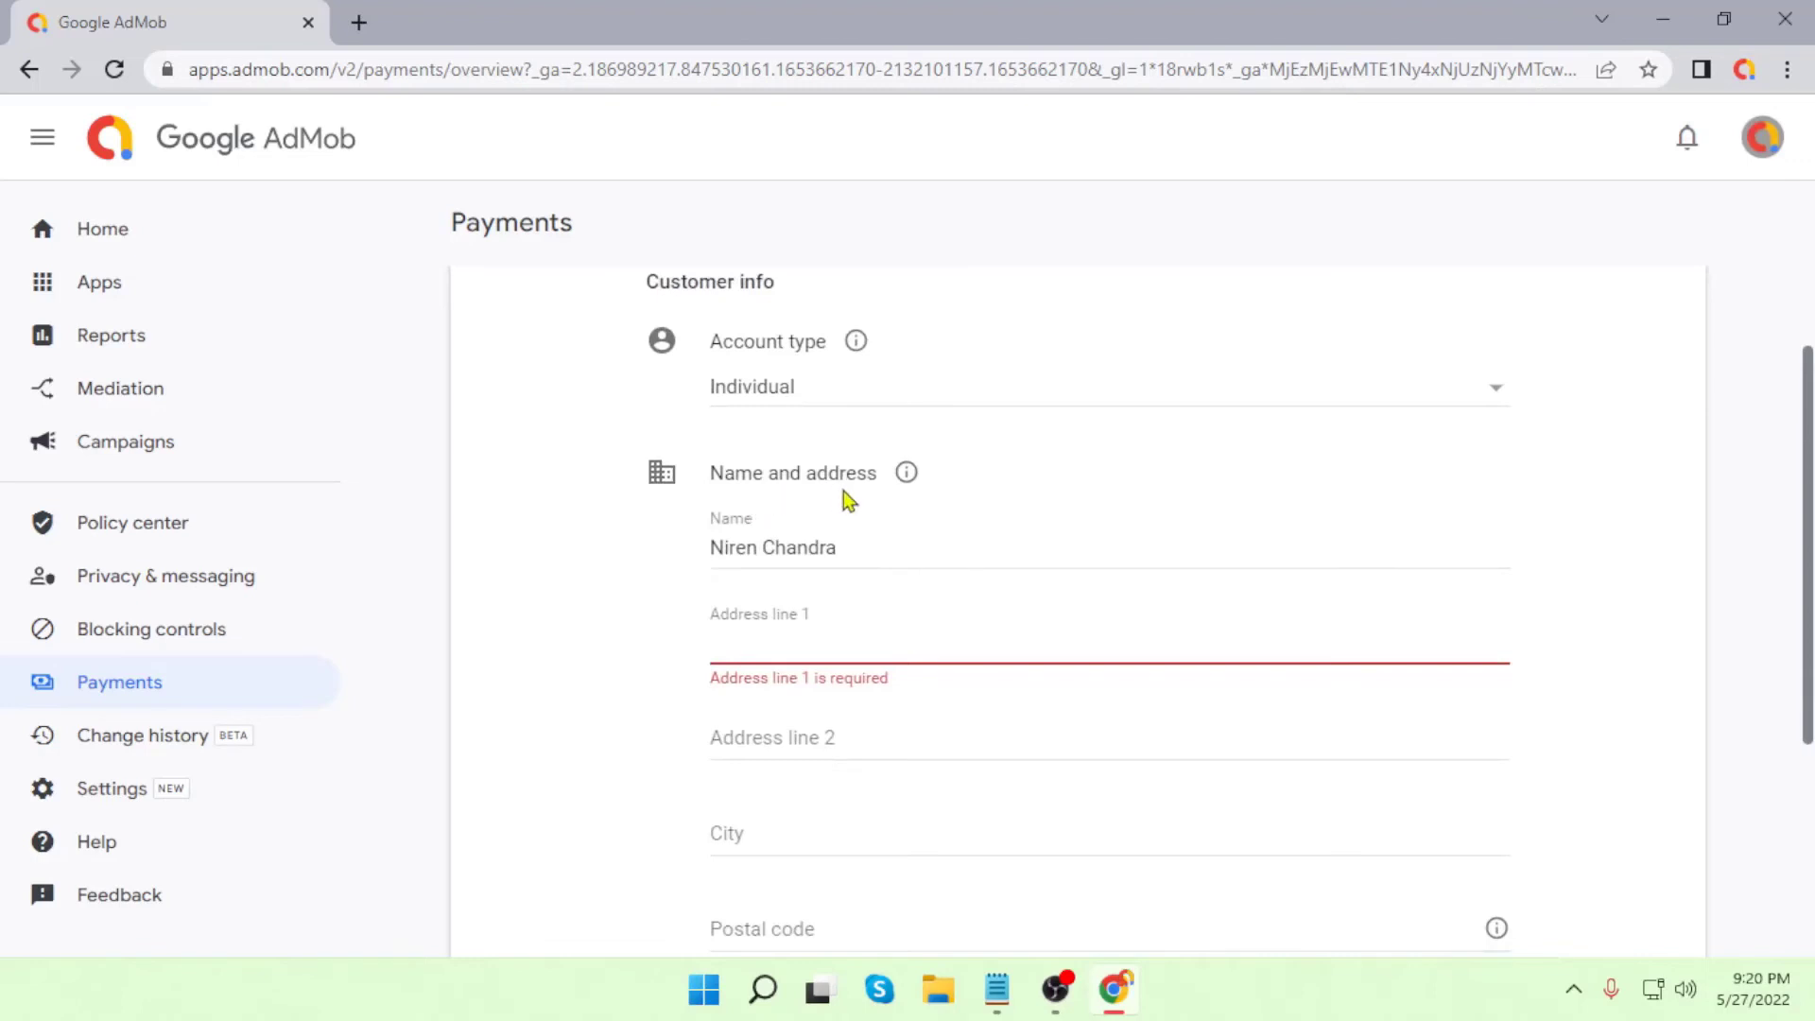
{"action": "scroll", "coordinate": [851, 553], "scroll_direction": "down", "scroll_amount": 1}
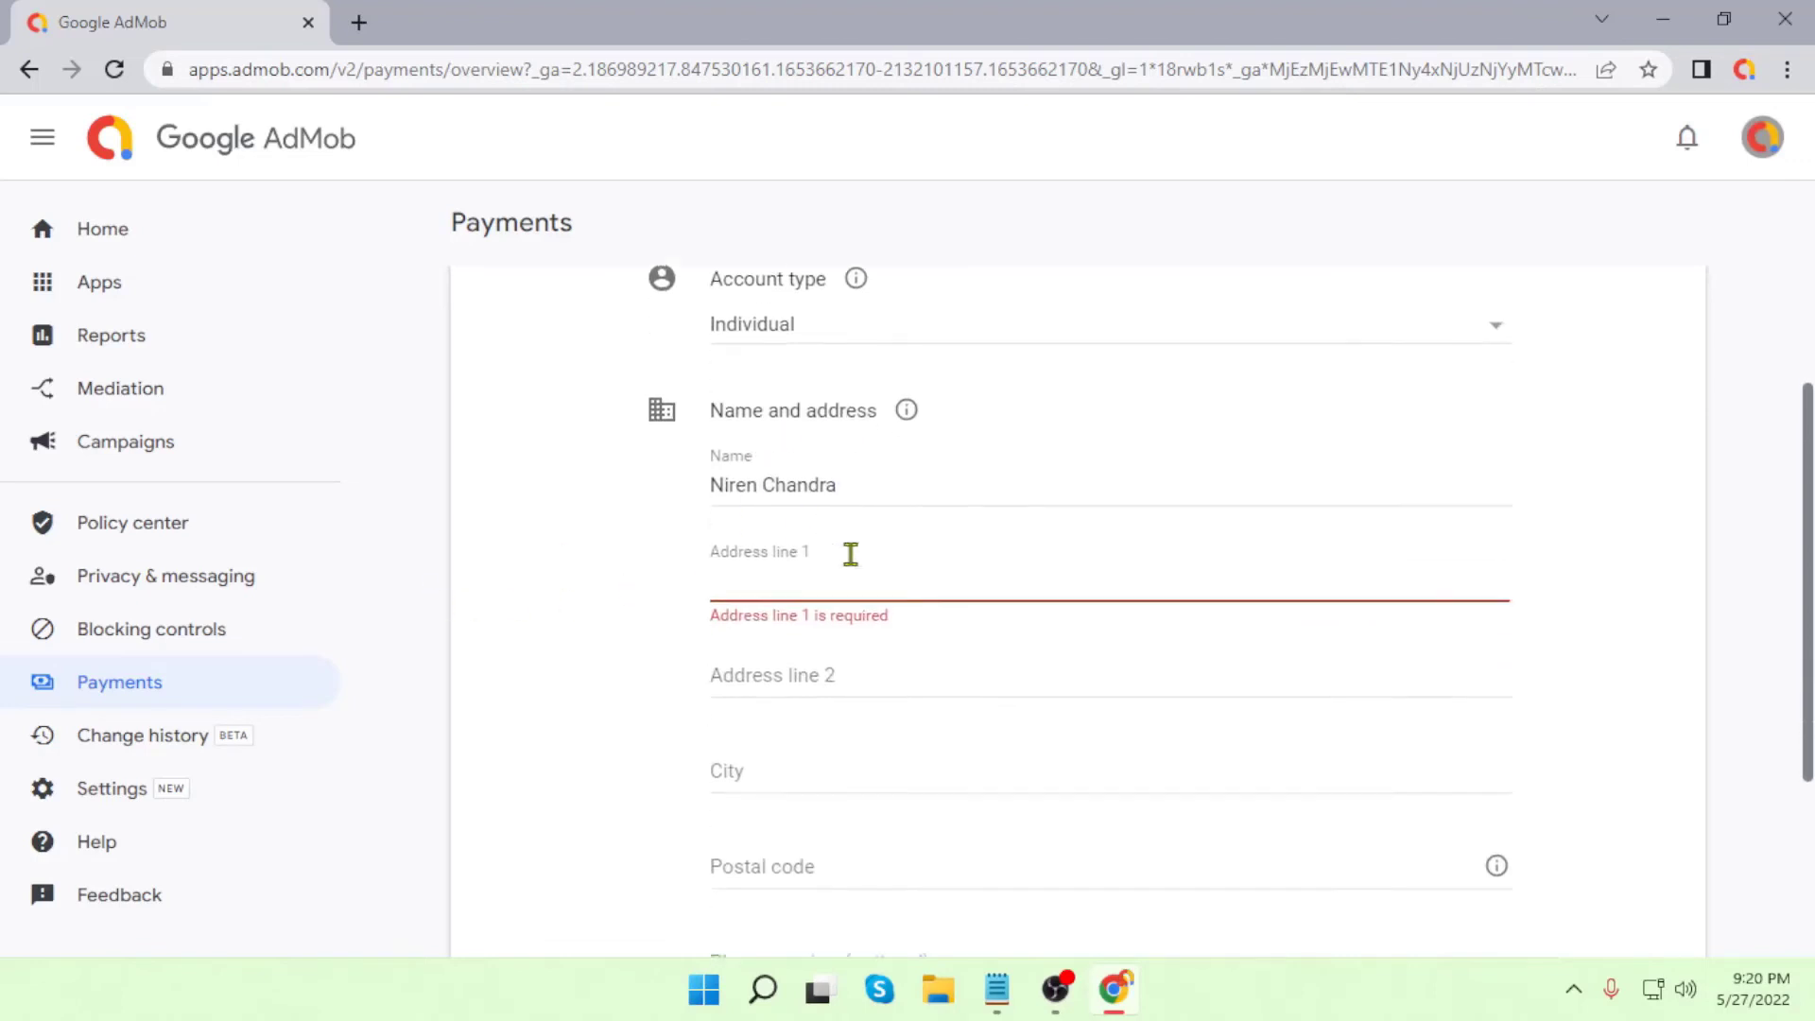
{"action": "scroll", "coordinate": [851, 553], "scroll_direction": "down", "scroll_amount": 1}
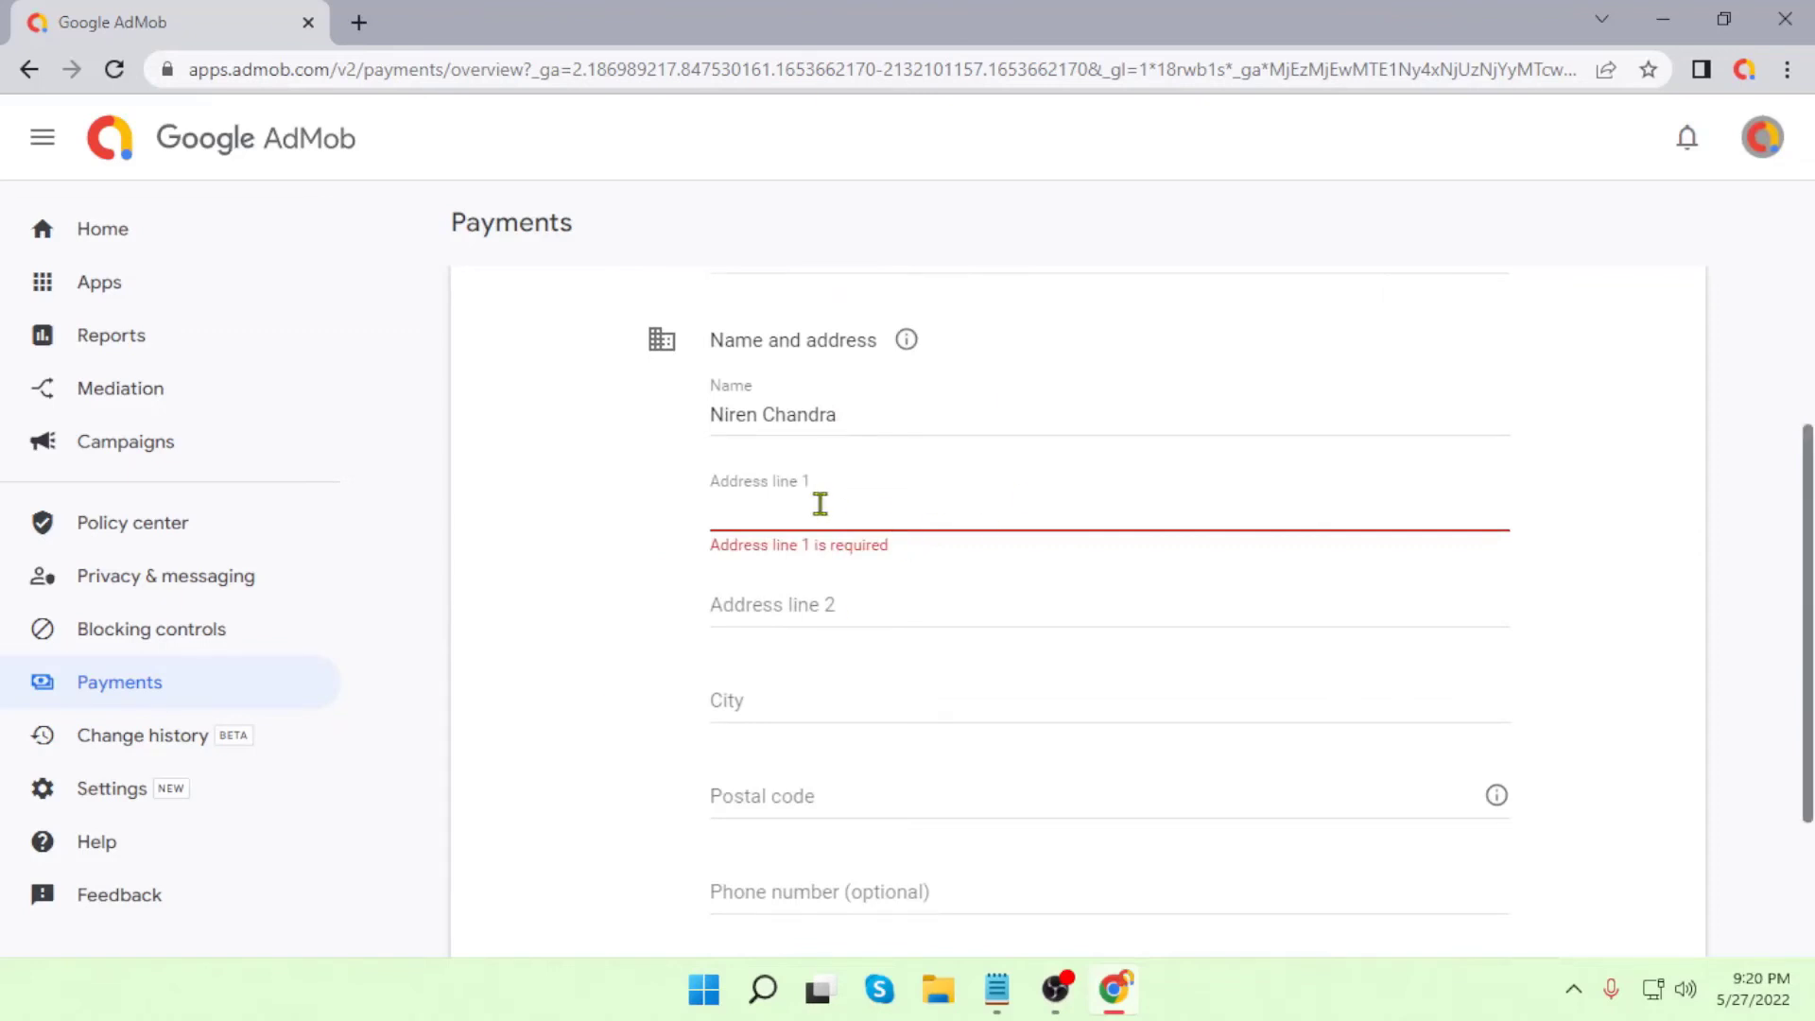
{"action": "scroll", "coordinate": [1033, 513], "scroll_direction": "down", "scroll_amount": 2}
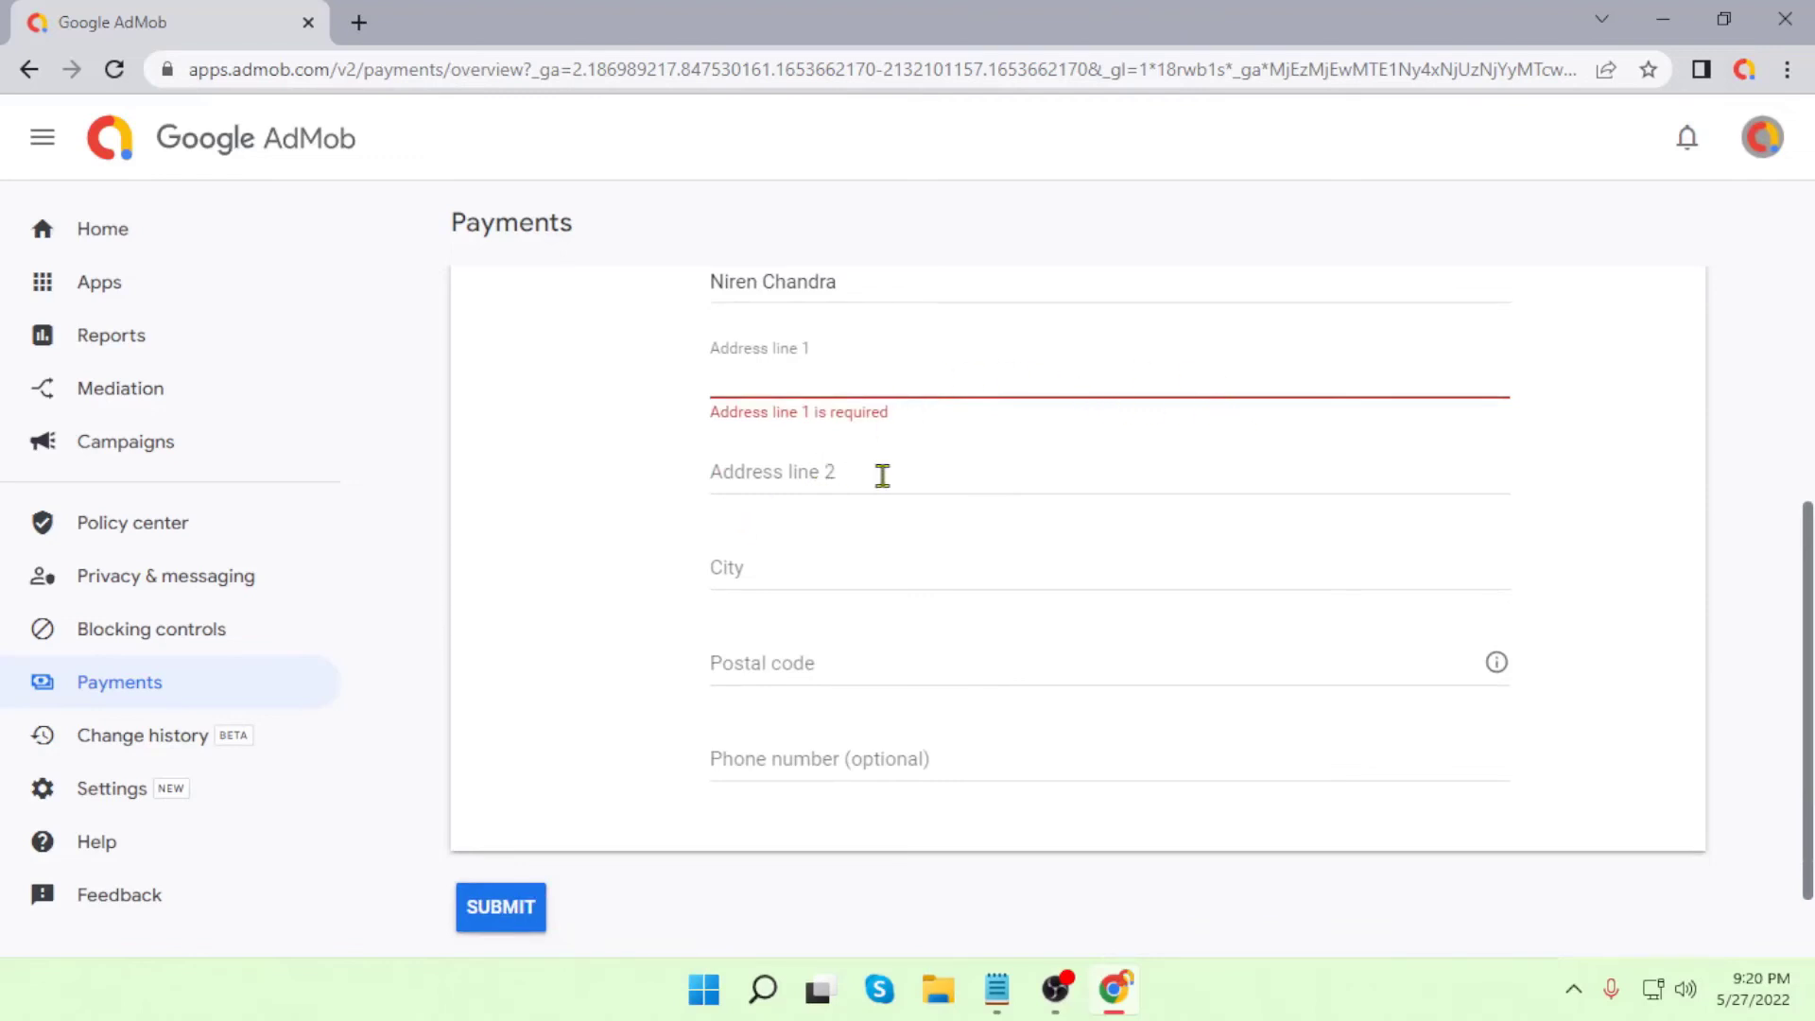
{"action": "scroll", "coordinate": [882, 476], "scroll_direction": "down", "scroll_amount": 1}
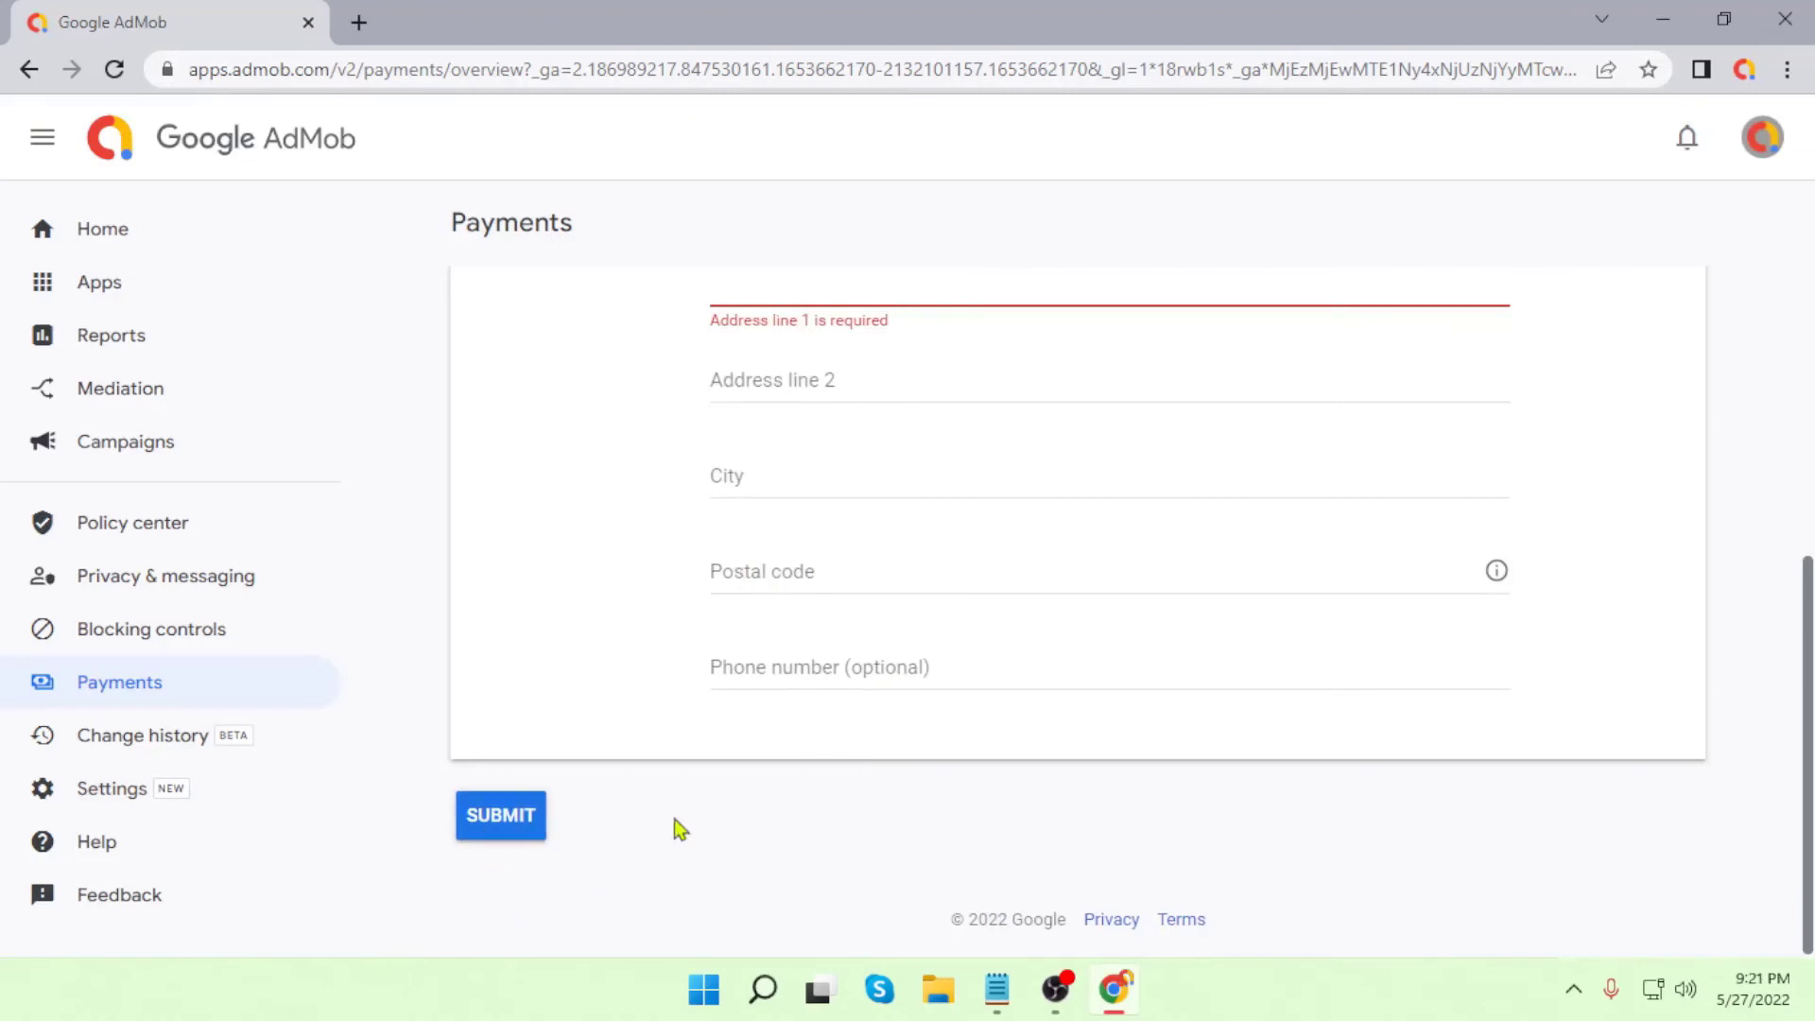
{"action": "scroll", "coordinate": [718, 843], "scroll_direction": "up", "scroll_amount": 5}
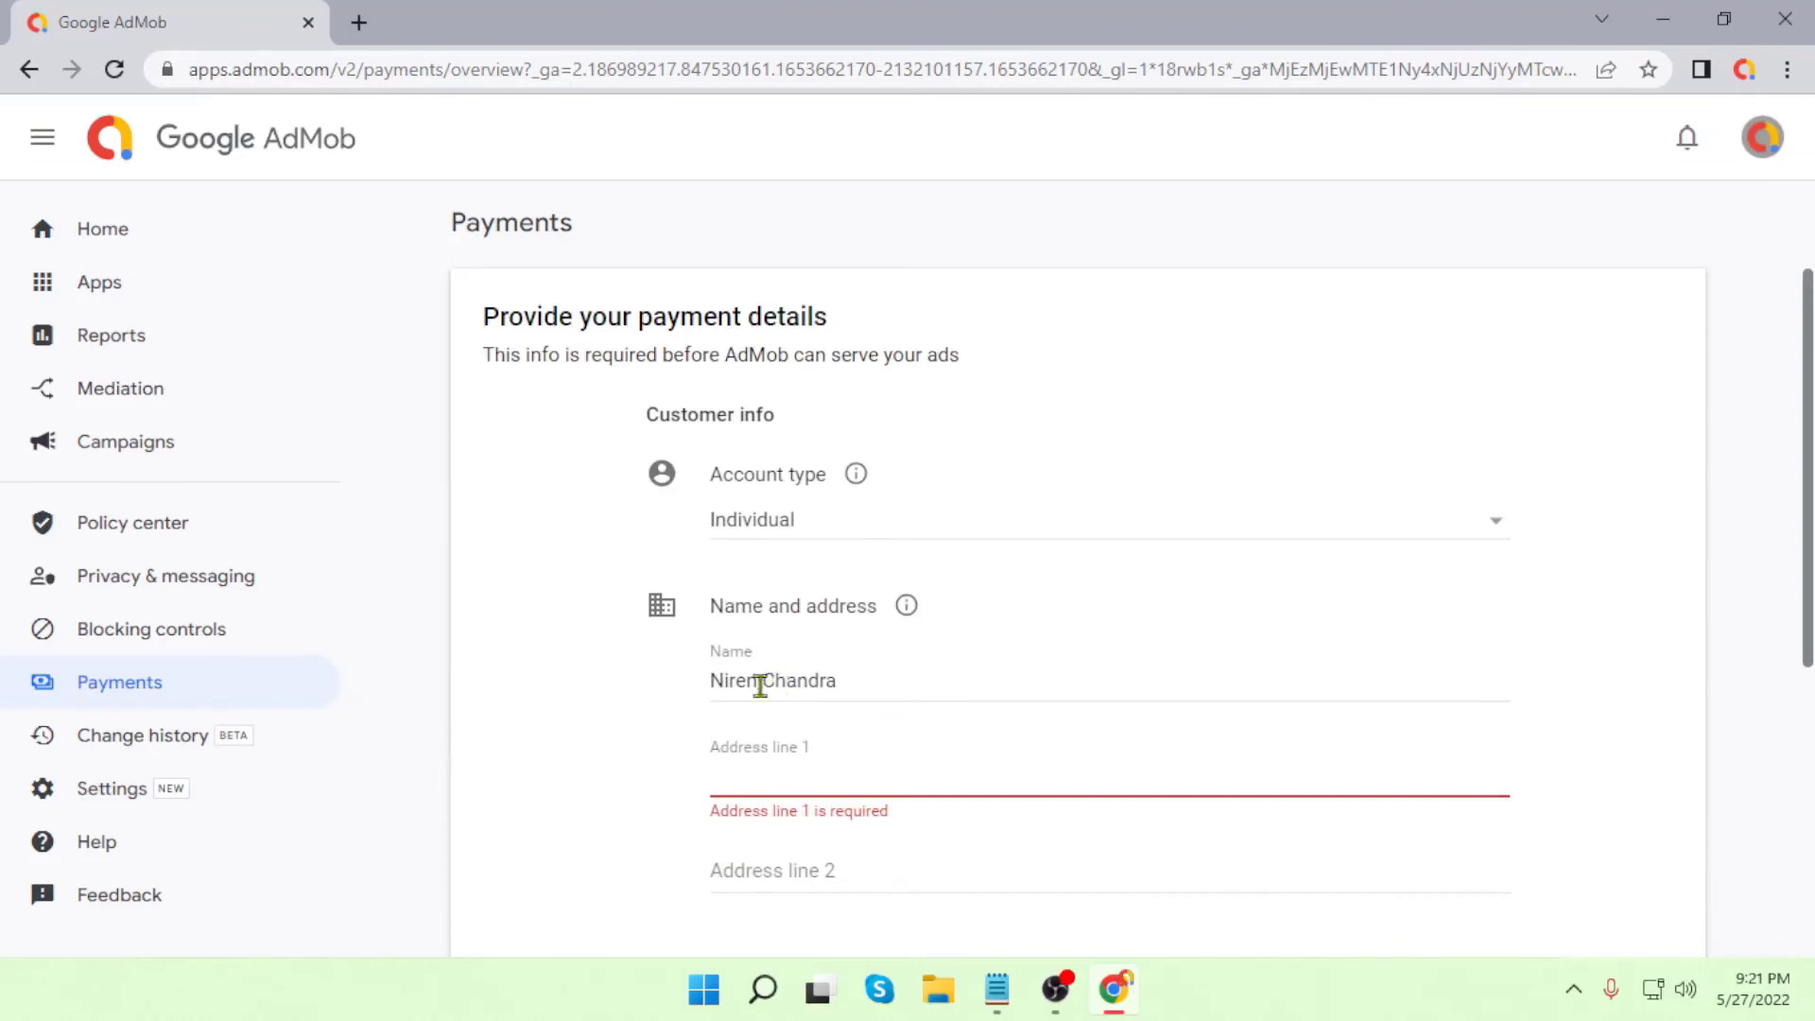
Step: Edit the account holder's full name in the payment details
{"action": "left_click", "coordinate": [712, 681]}
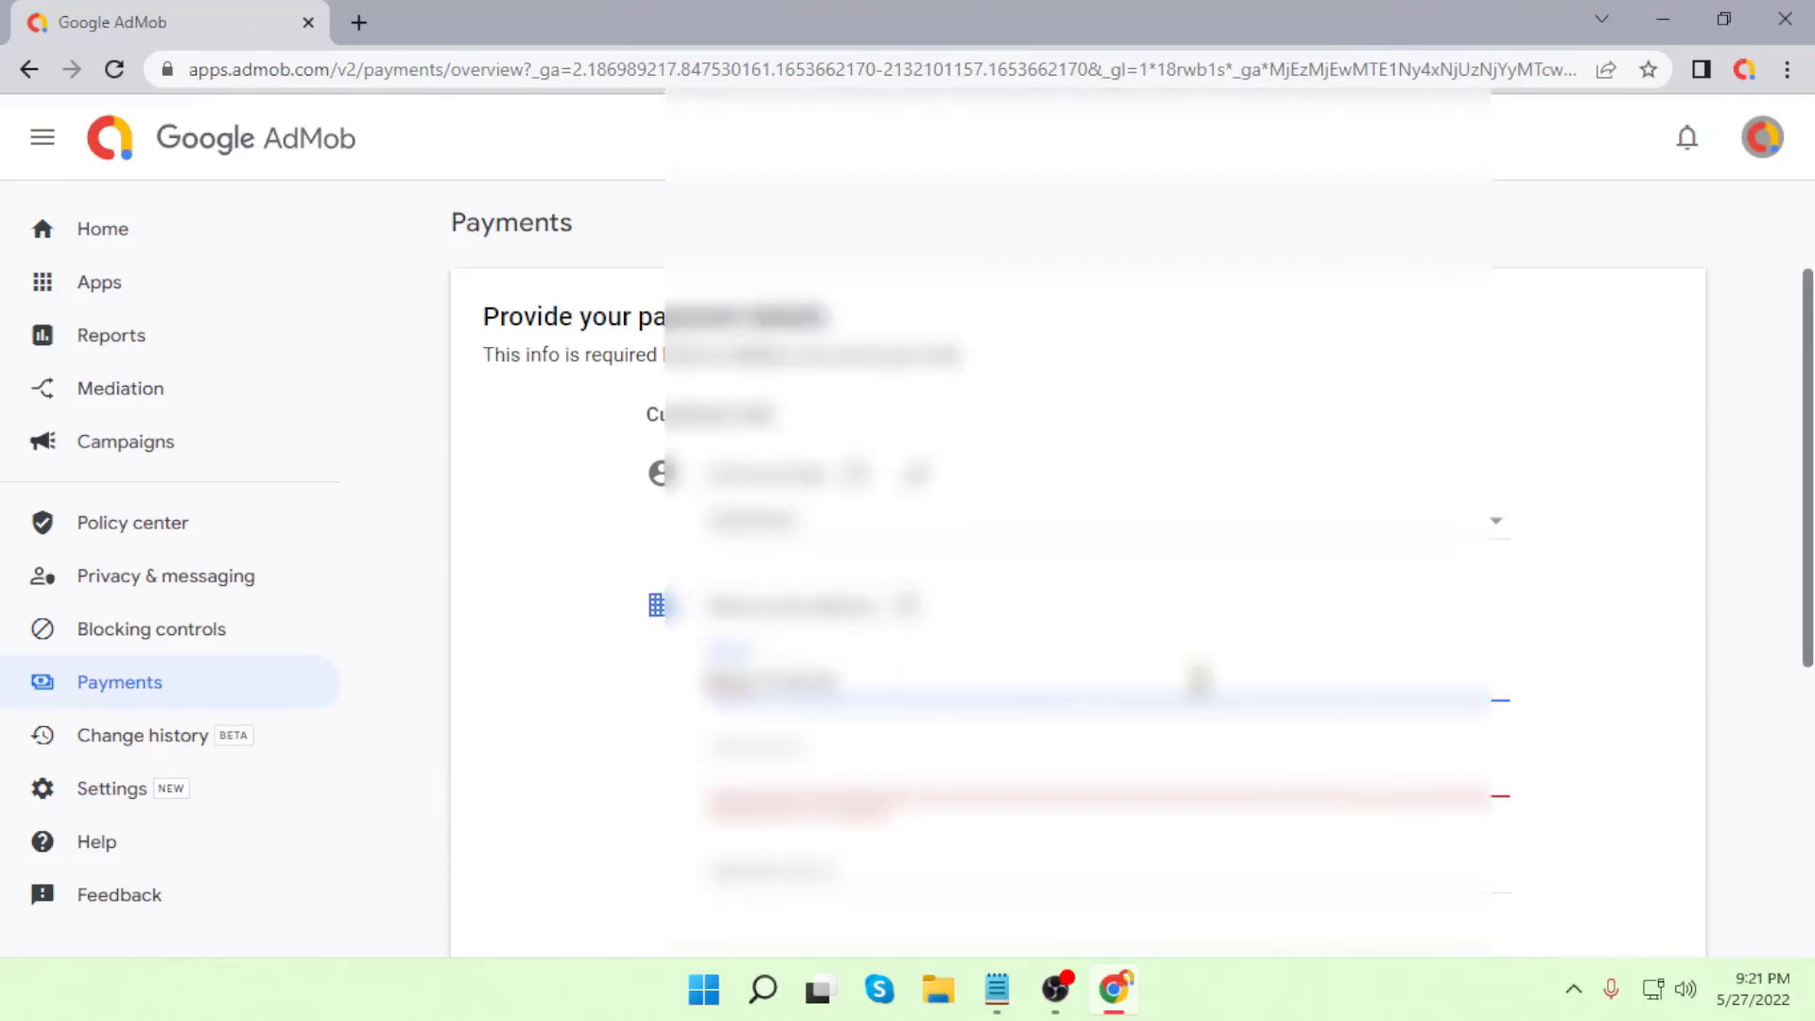
{"action": "type", "text": "nan"}
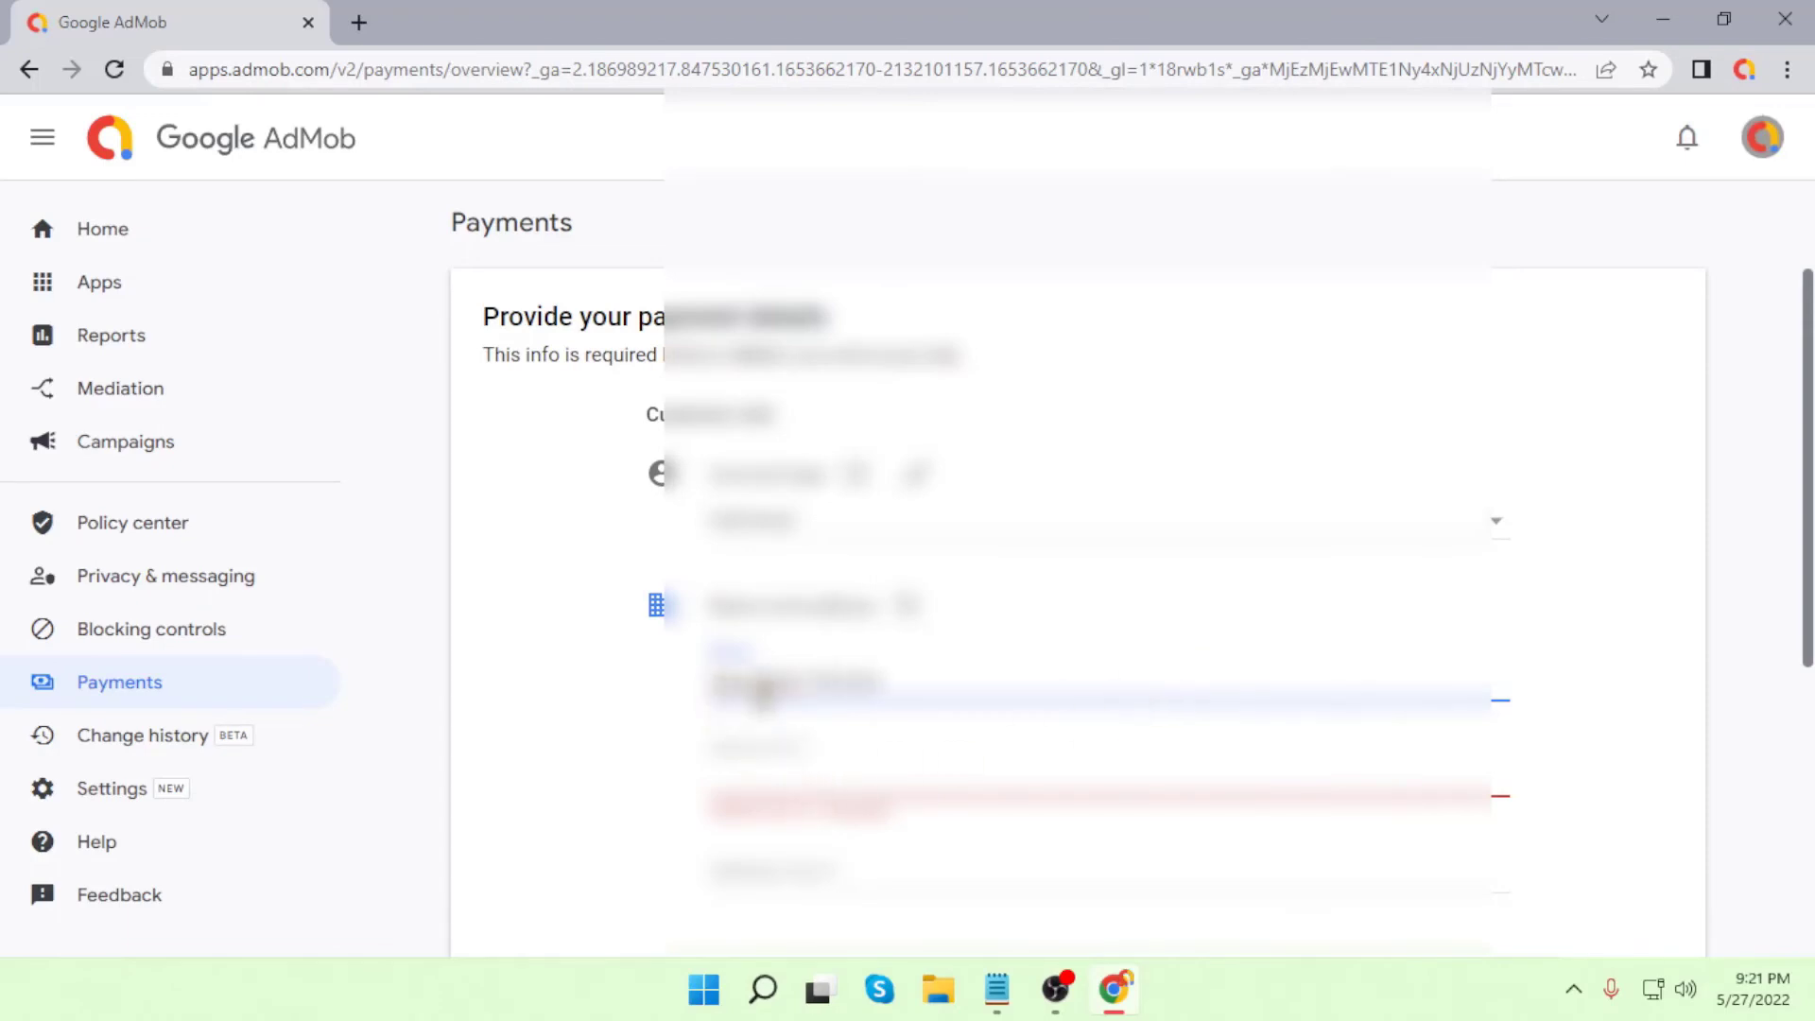
Step: Enter the account holder's street address in Address line 1 of the payment details
{"action": "scroll", "coordinate": [935, 742], "scroll_direction": "down", "scroll_amount": 1}
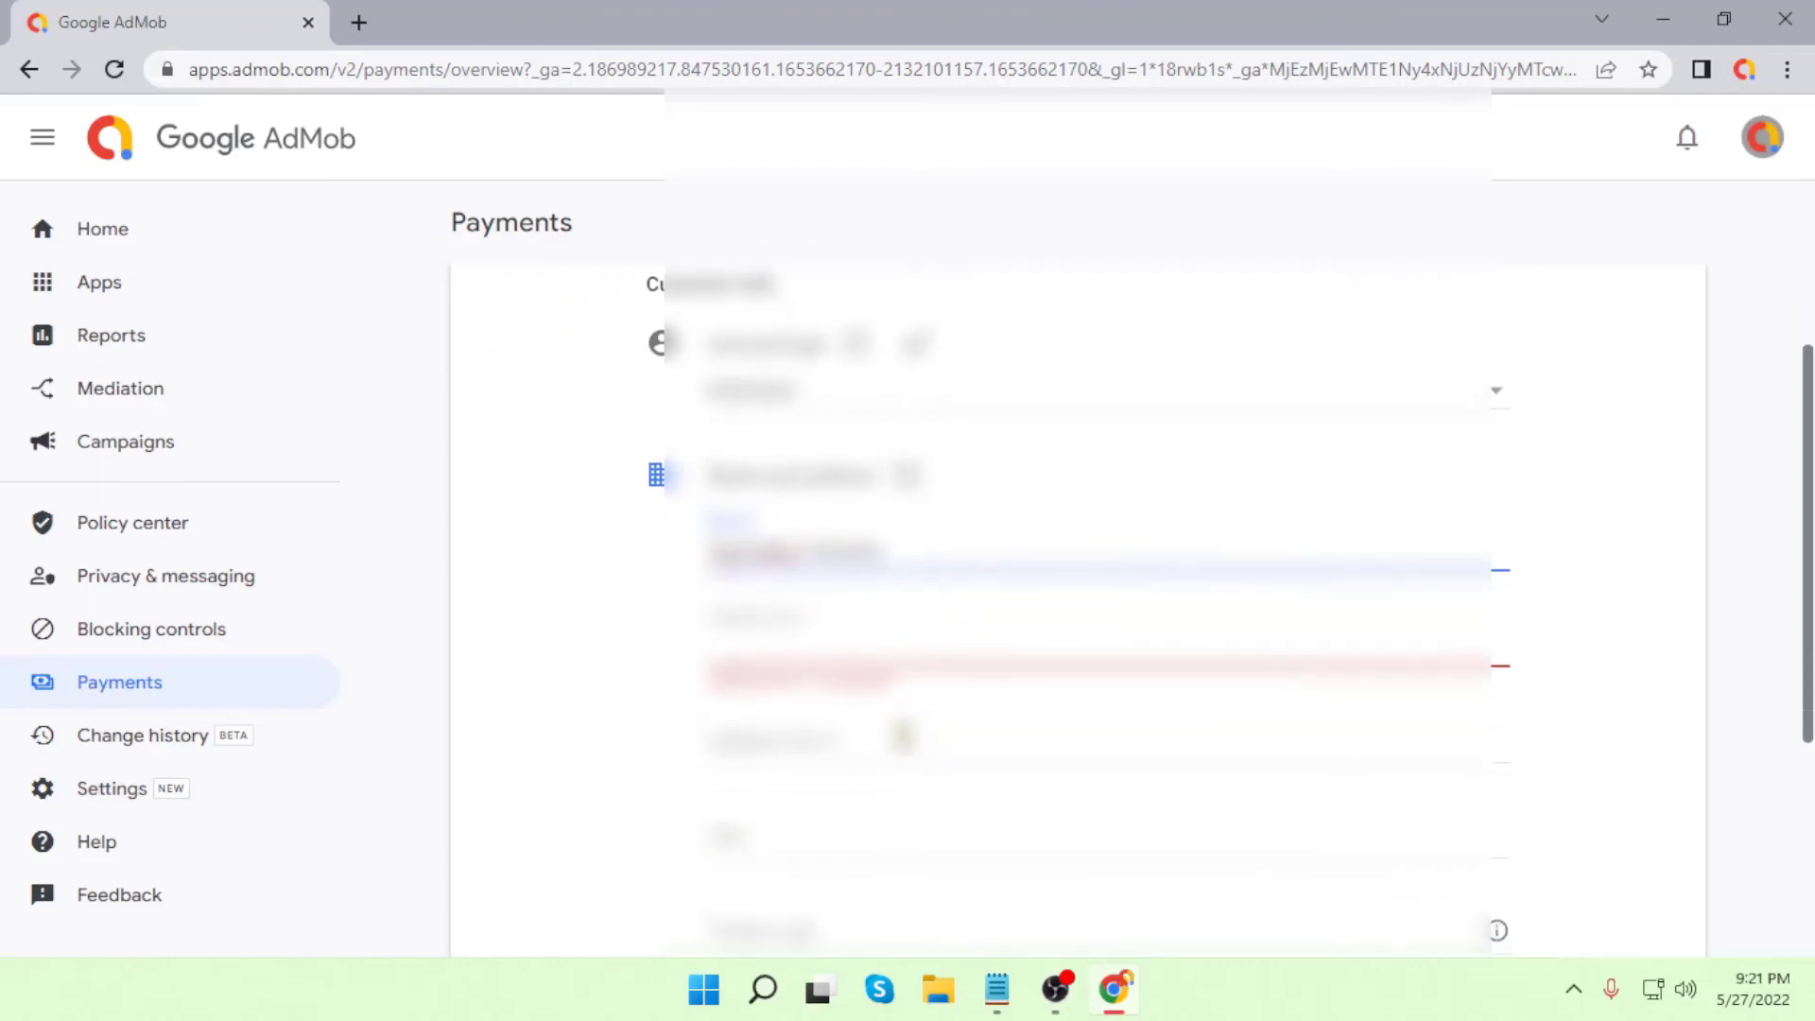
{"action": "left_click", "coordinate": [775, 657]}
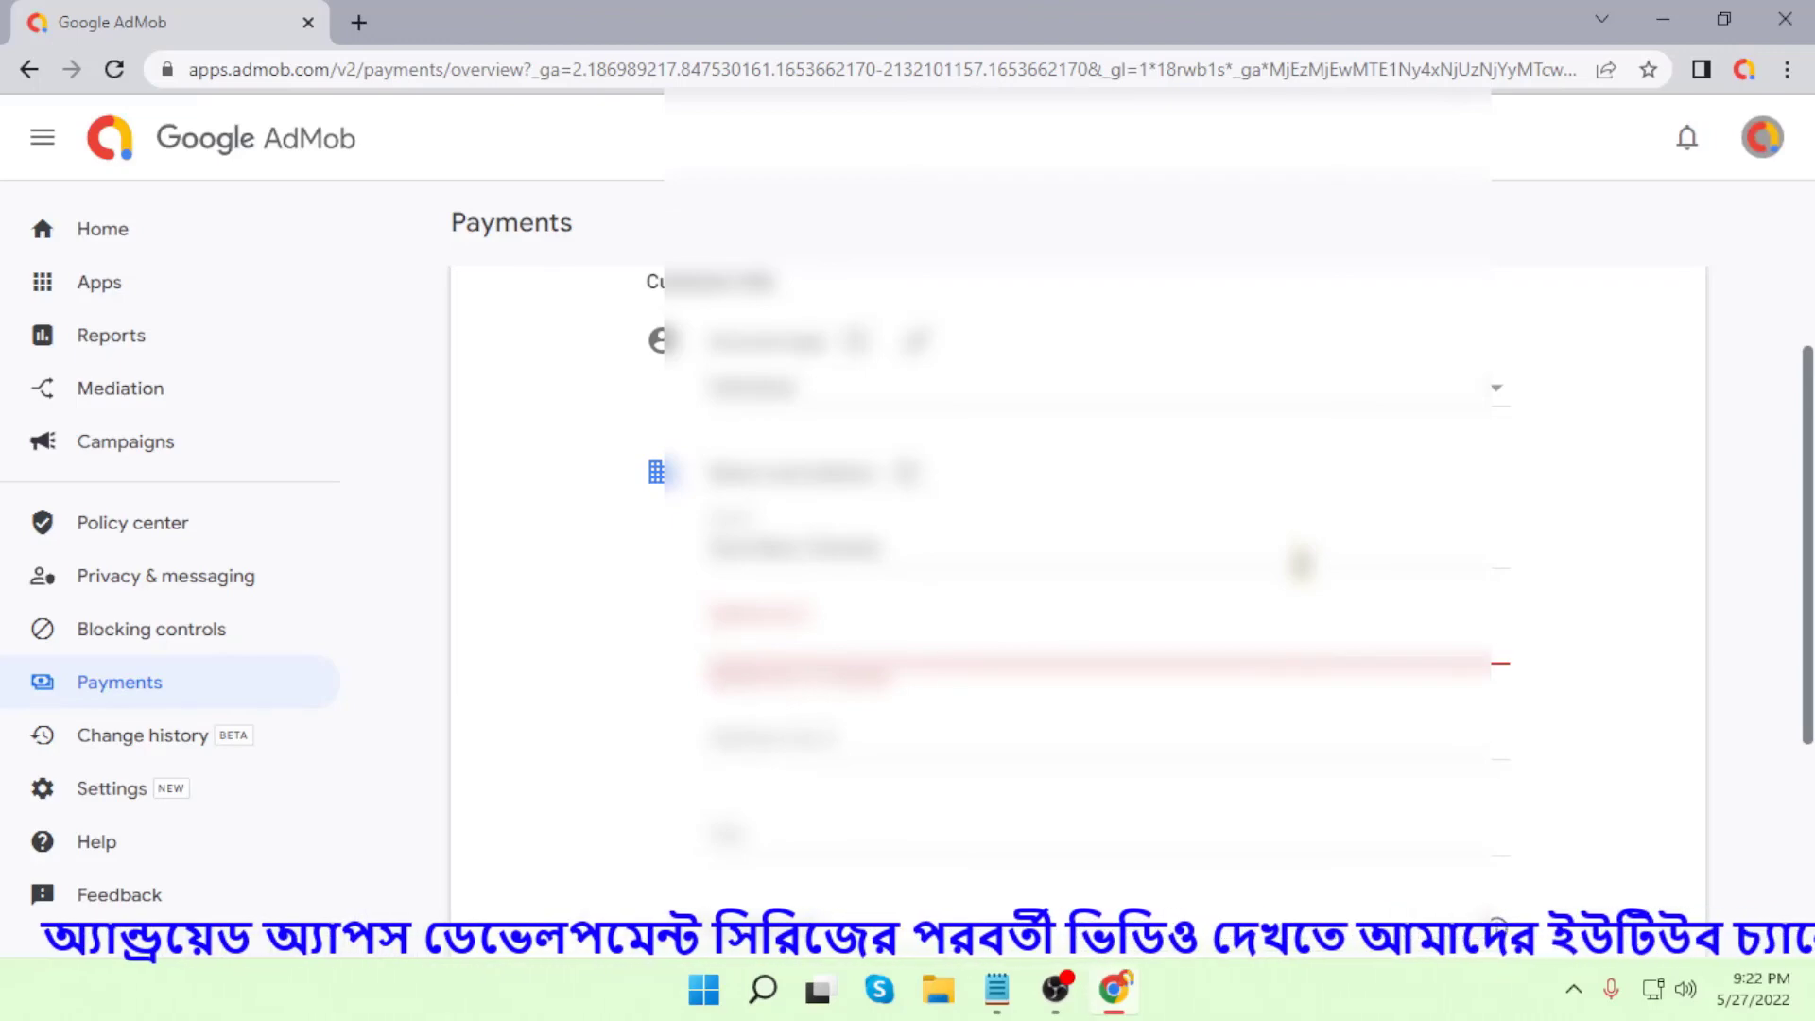
{"action": "left_click", "coordinate": [803, 652]}
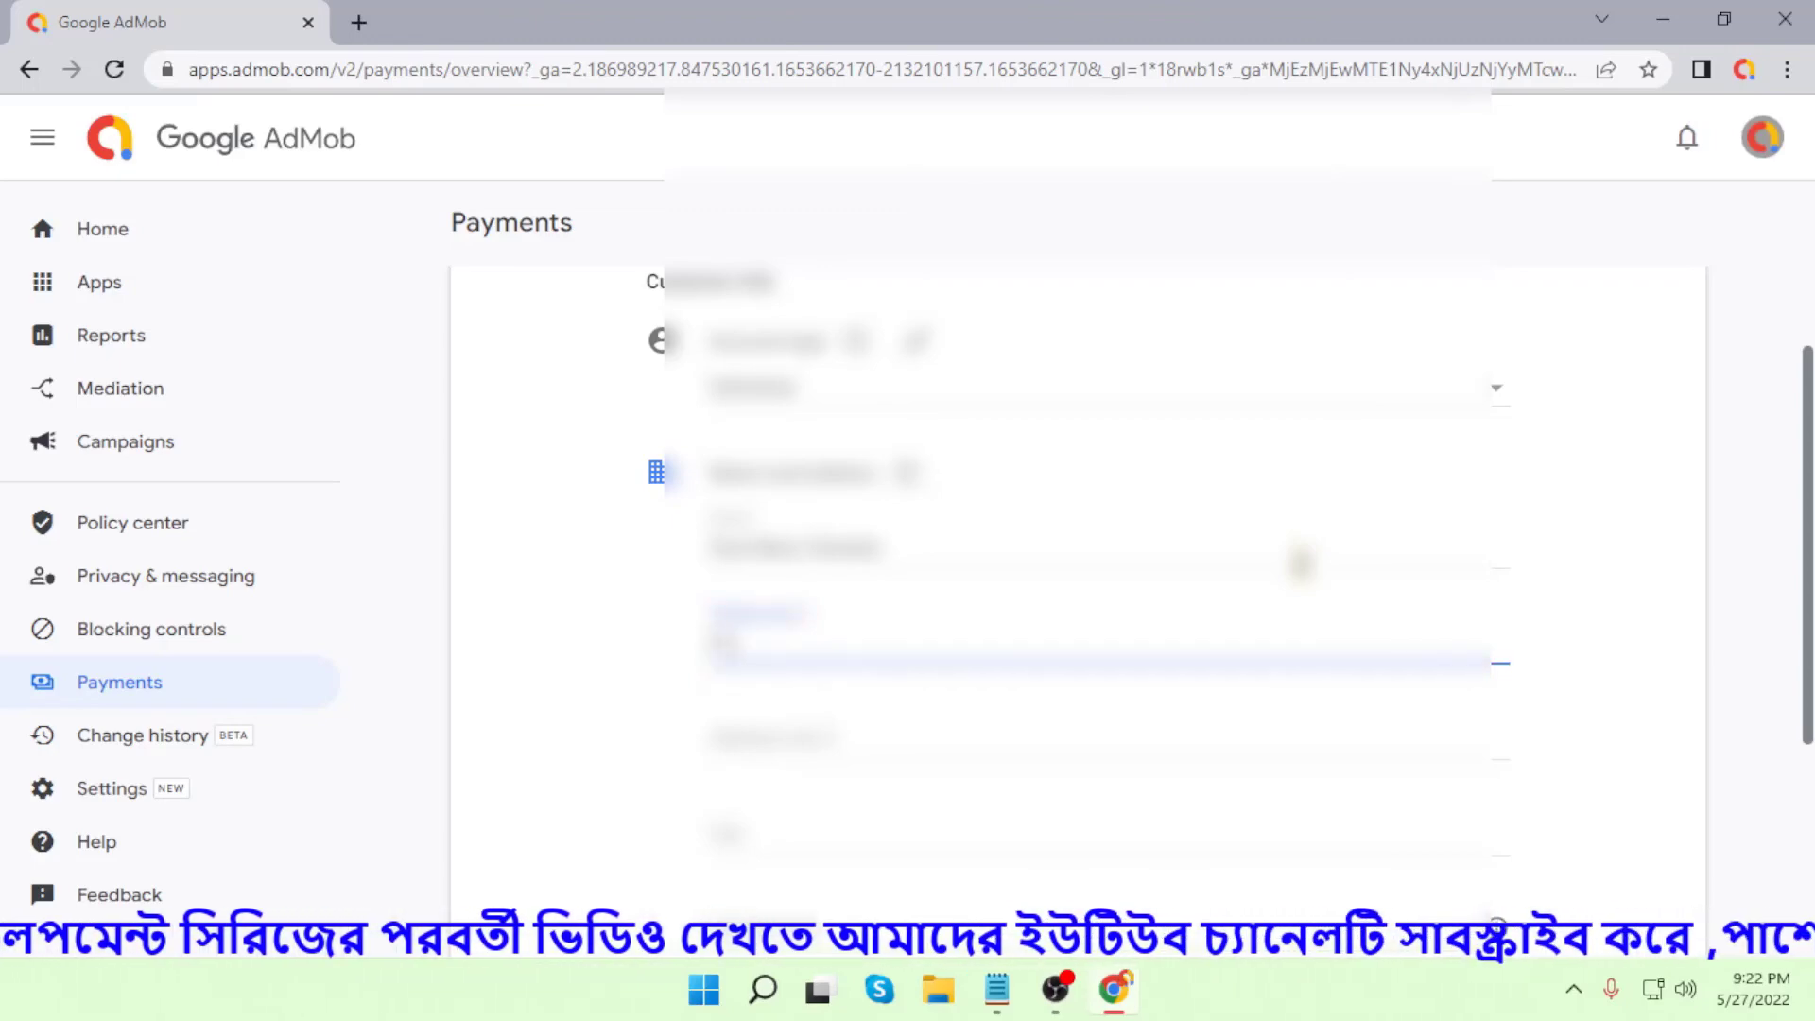
{"action": "type", "text": "1"}
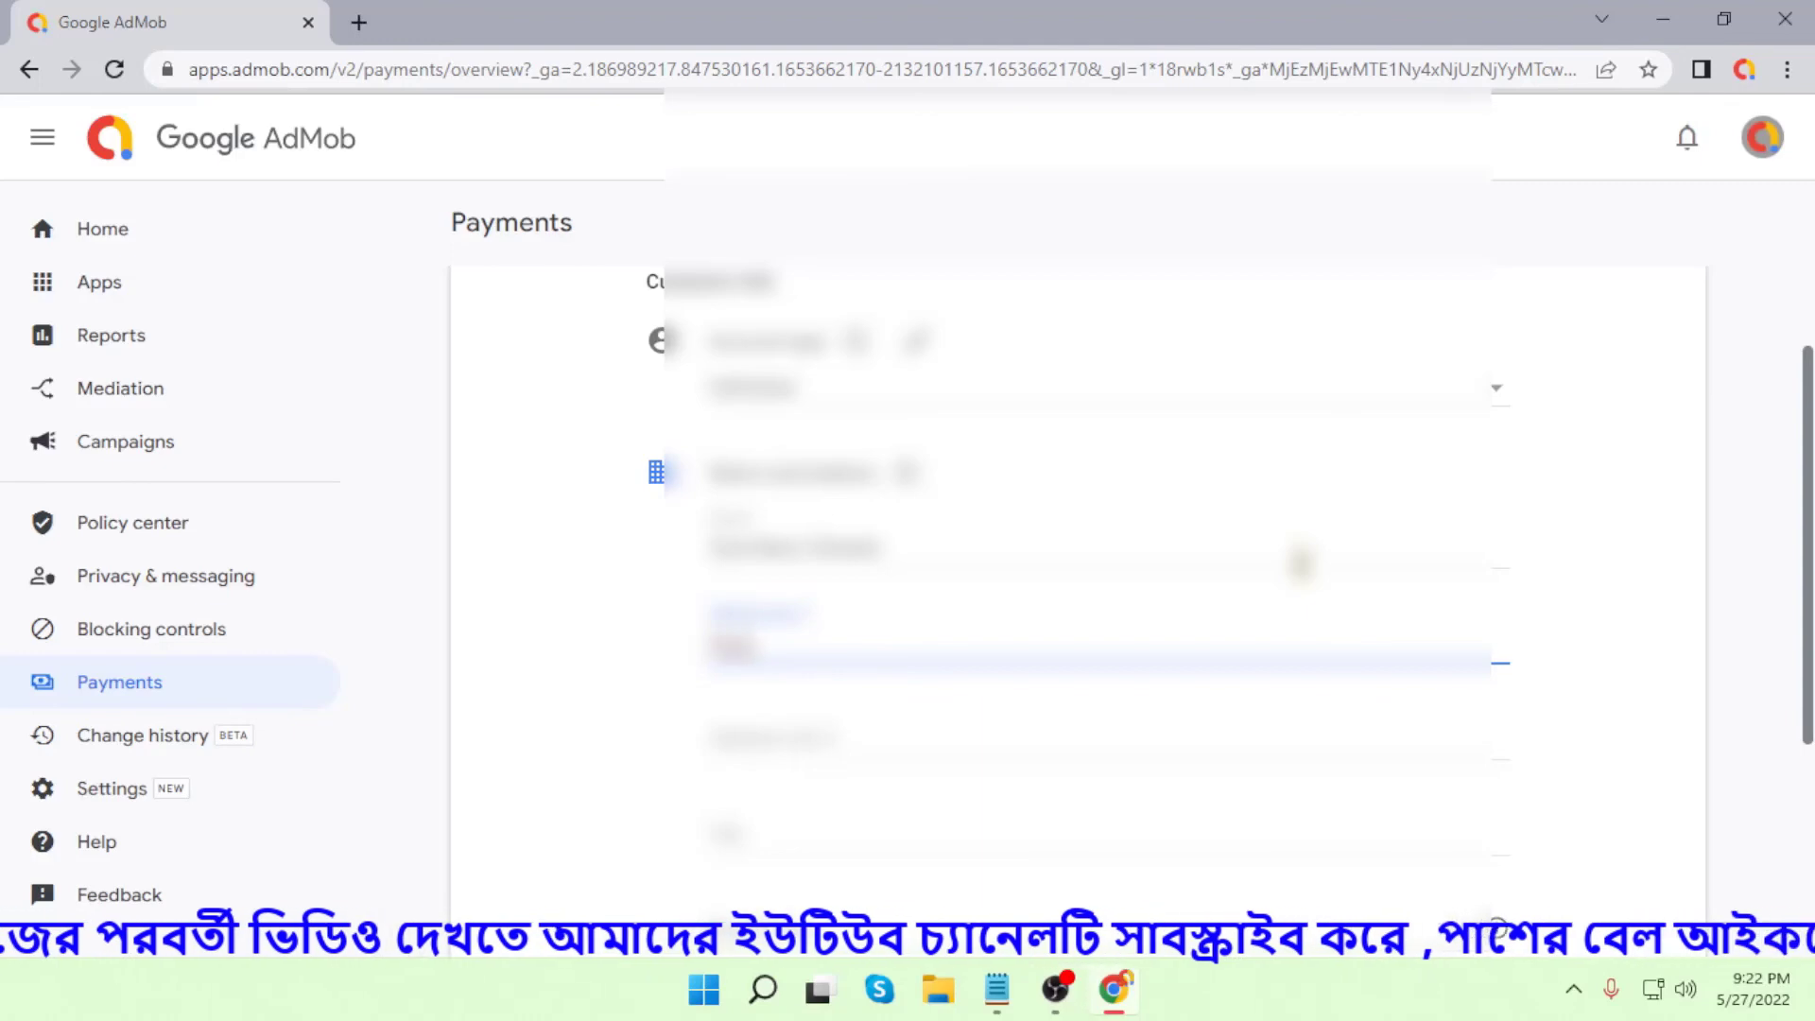
{"action": "type", "text": "12"}
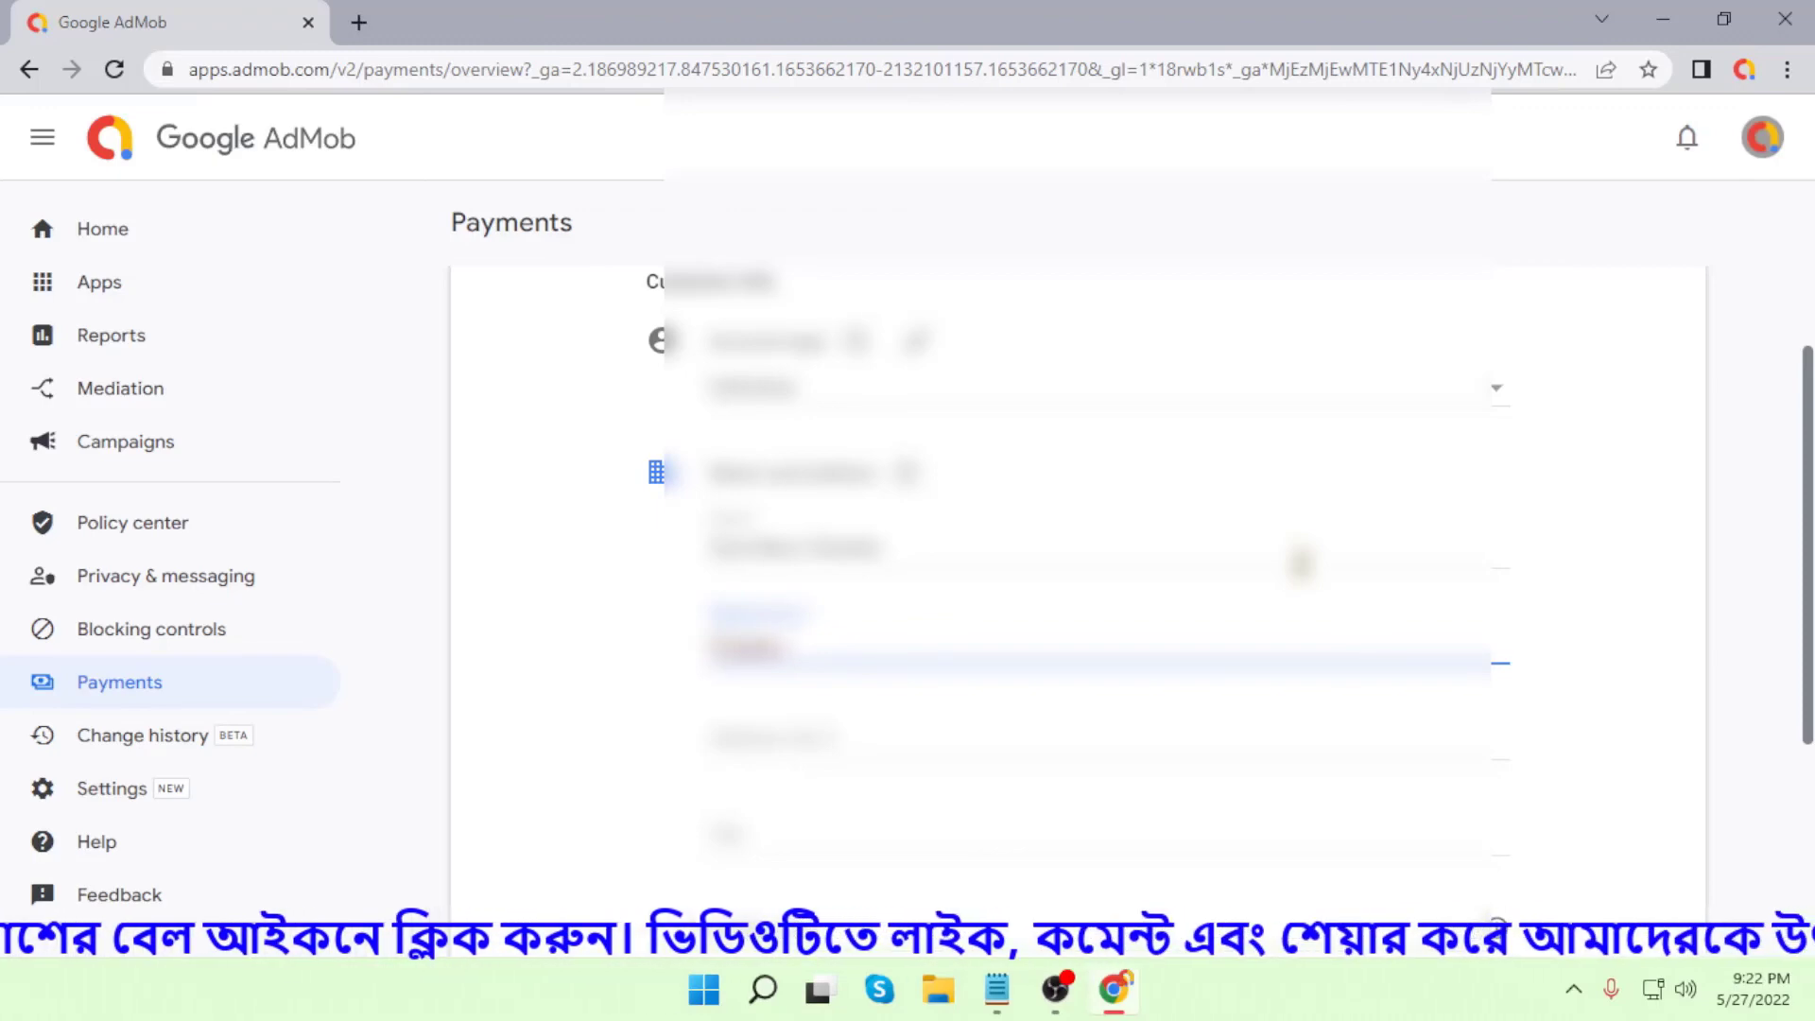
{"action": "type", "text": "ers"}
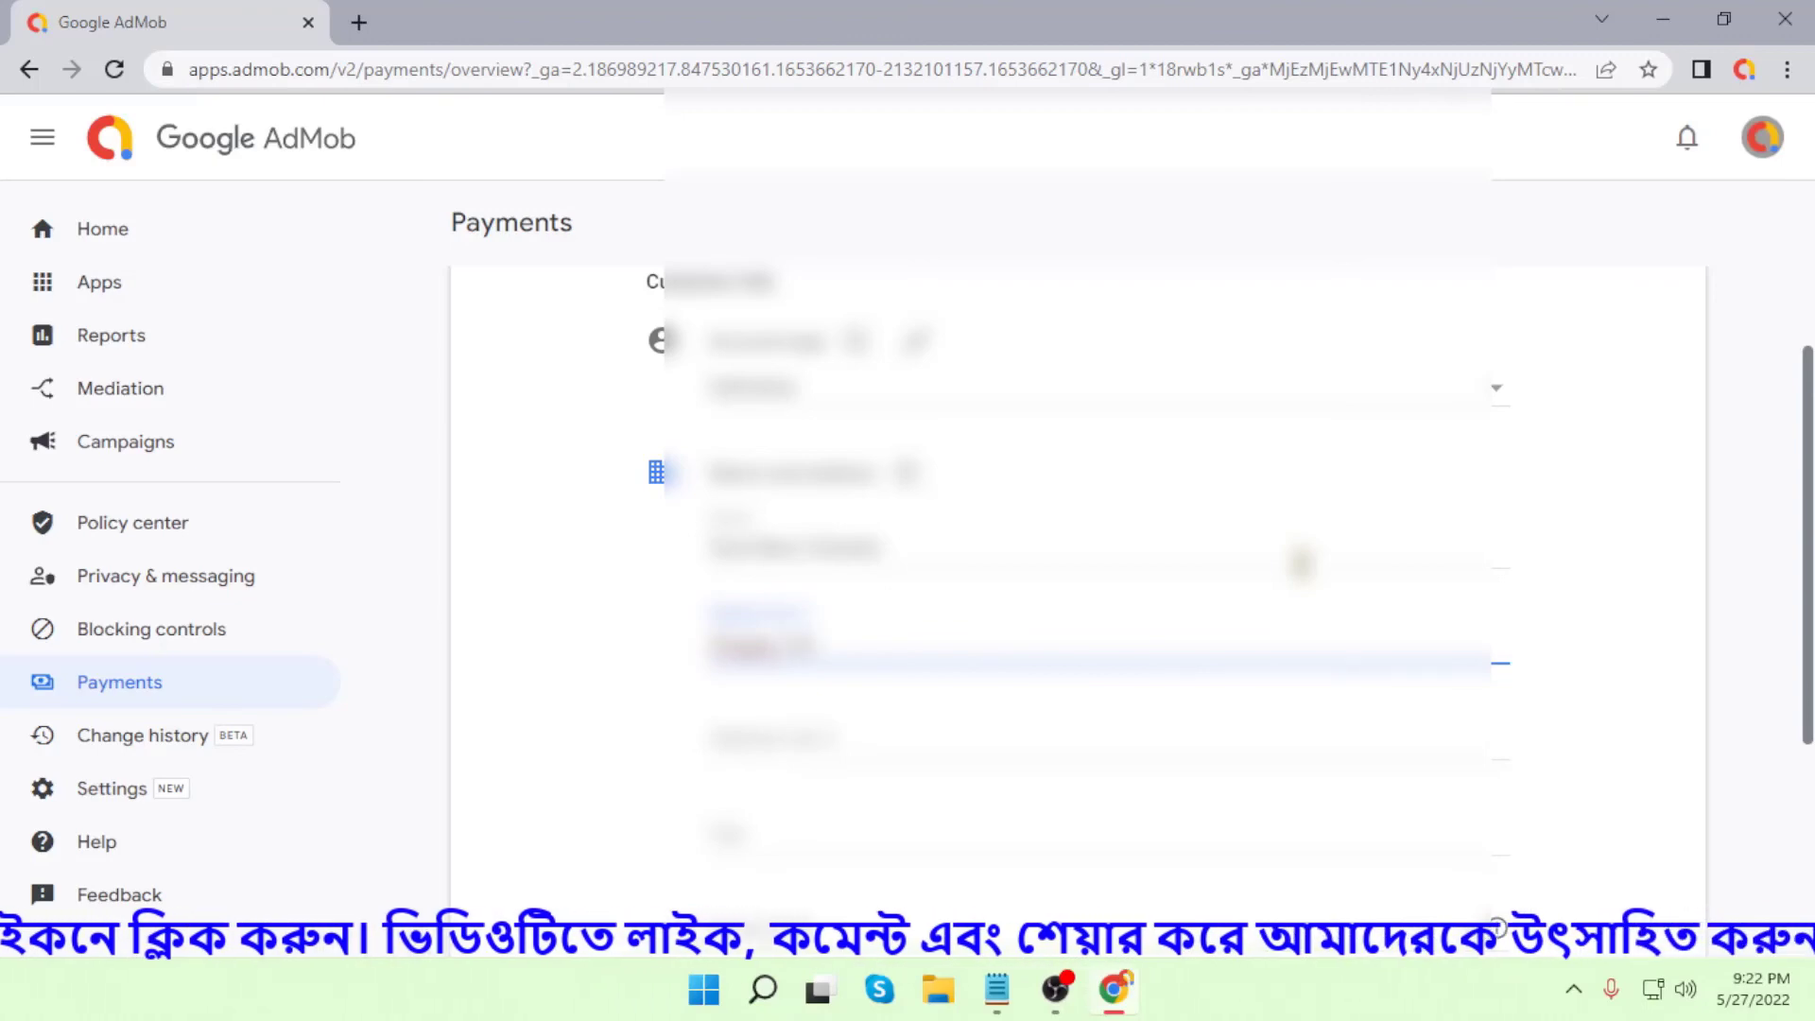
{"action": "type", "text": "ter"}
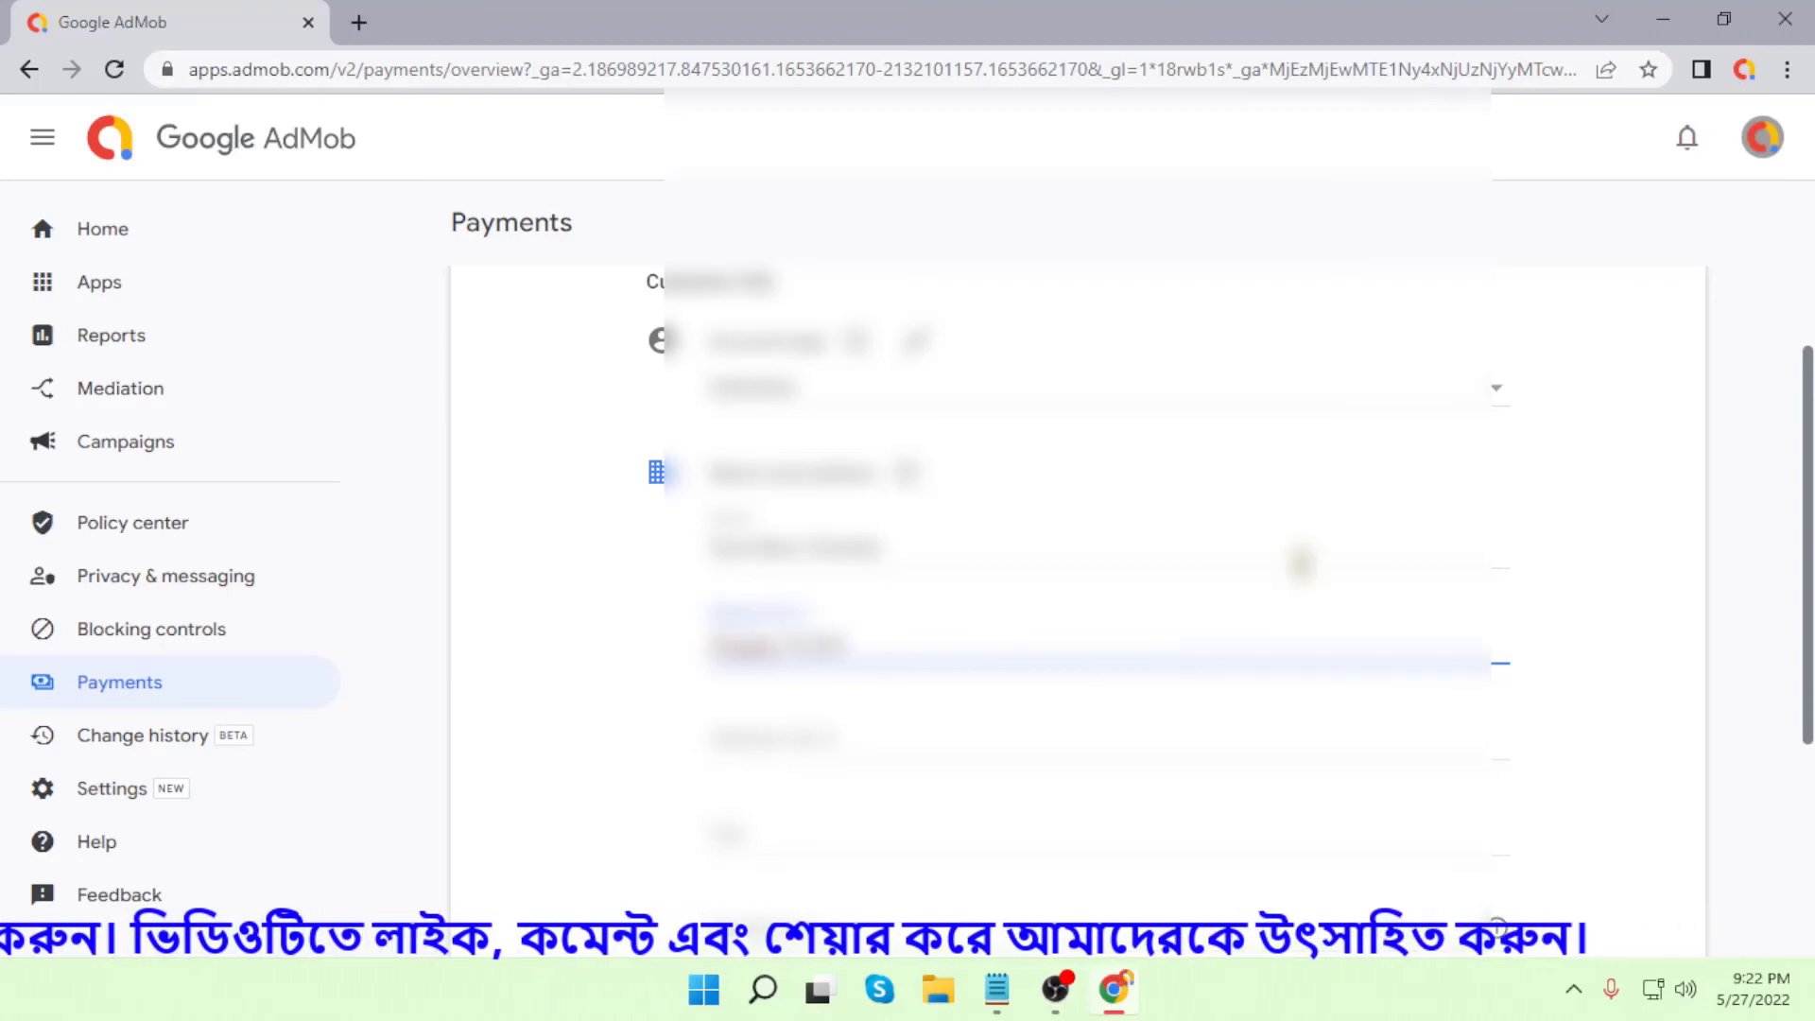
{"action": "type", "text": "ed"}
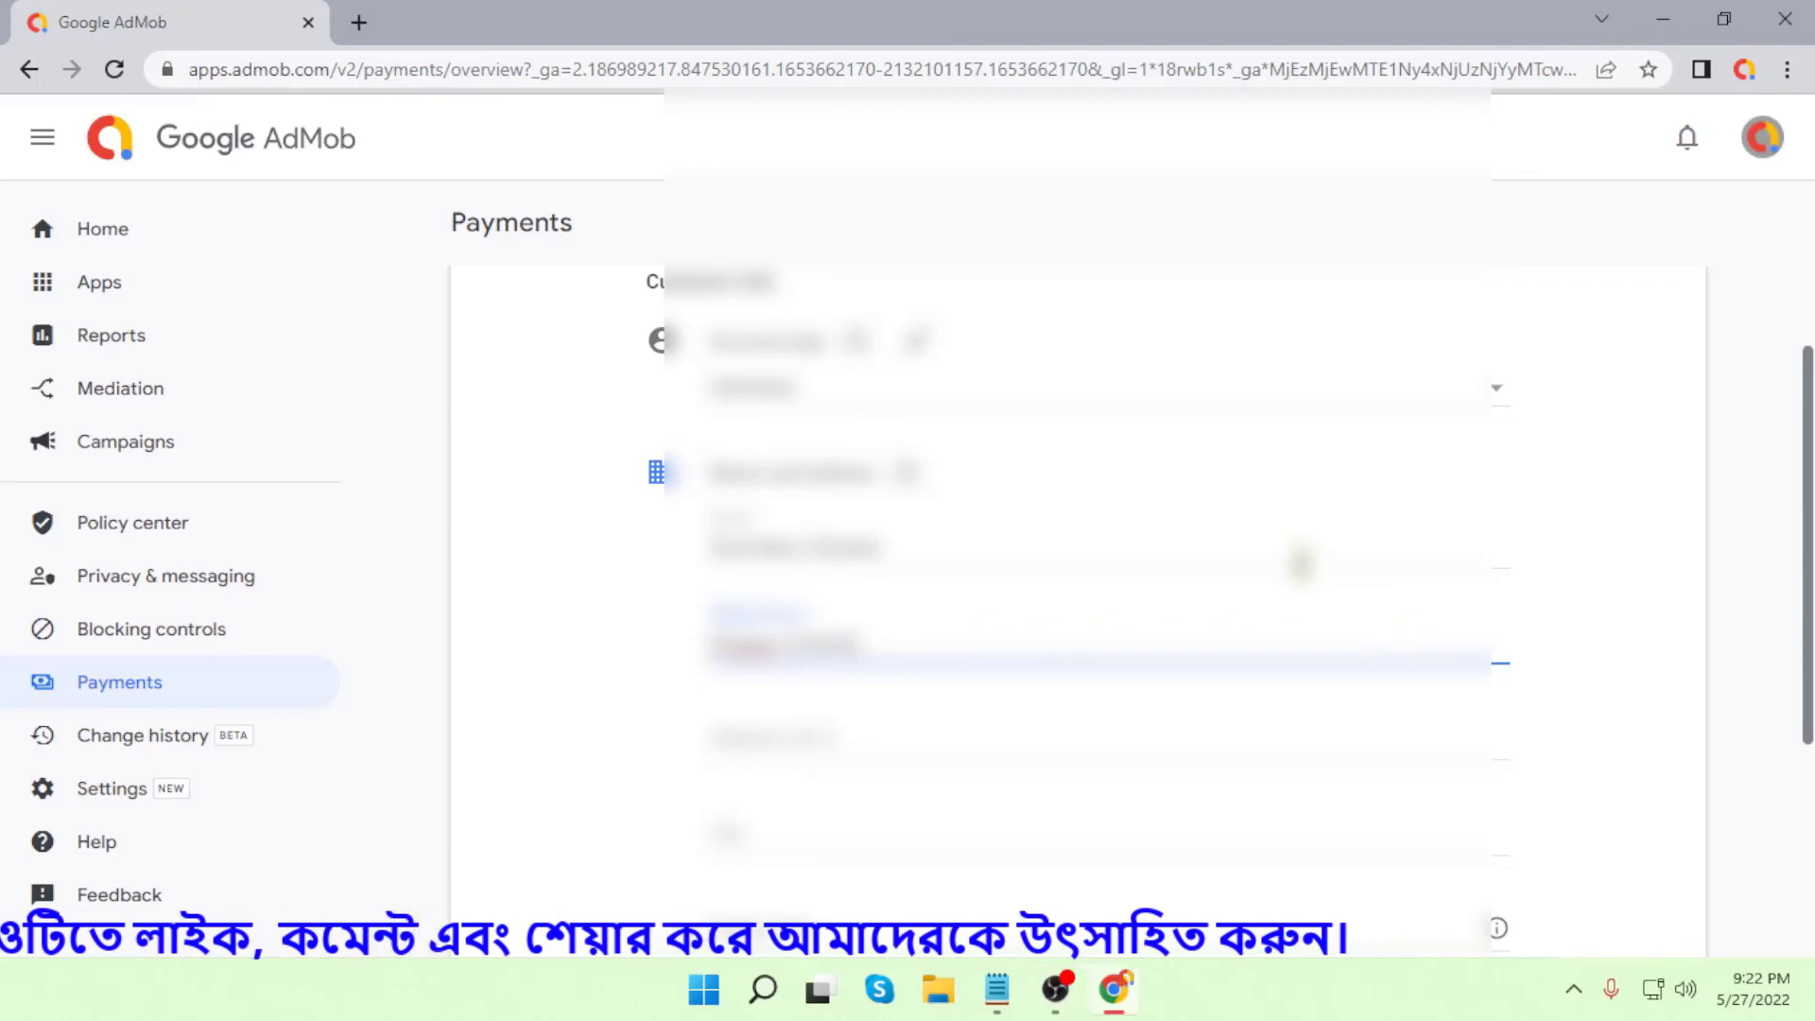
{"action": "type", "text": " A"}
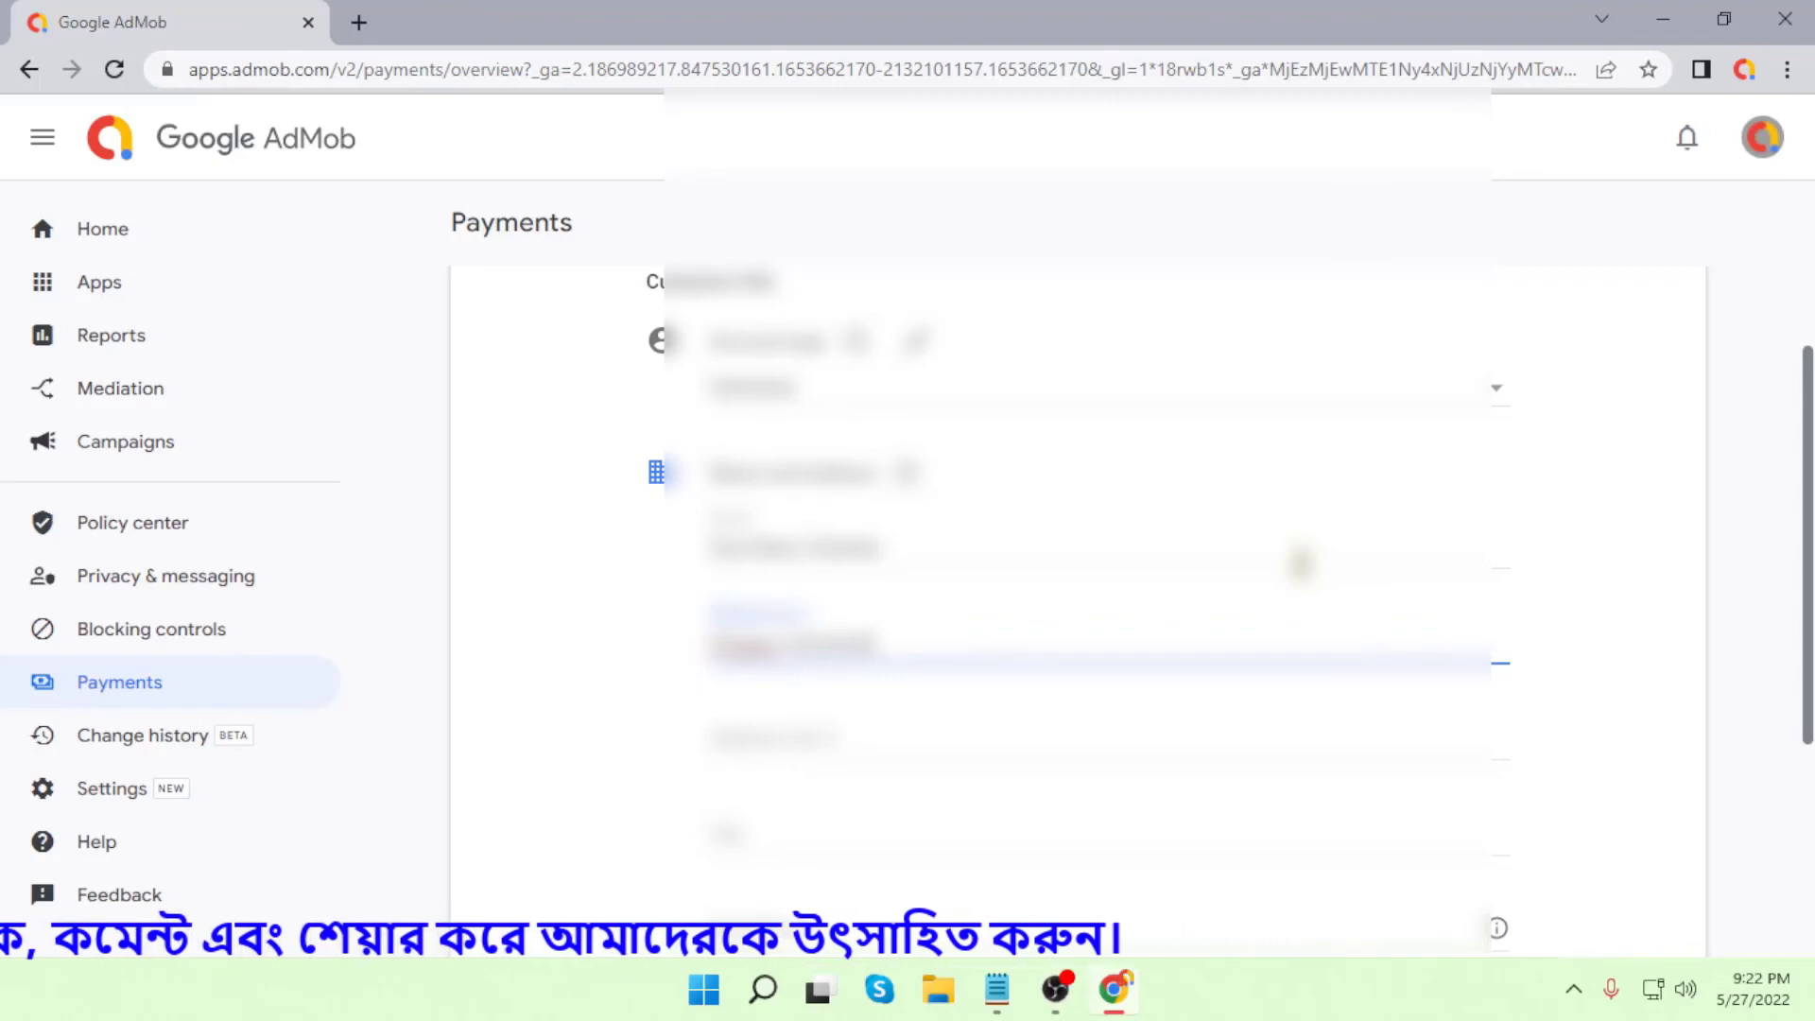
{"action": "key", "text": "BackSpace"}
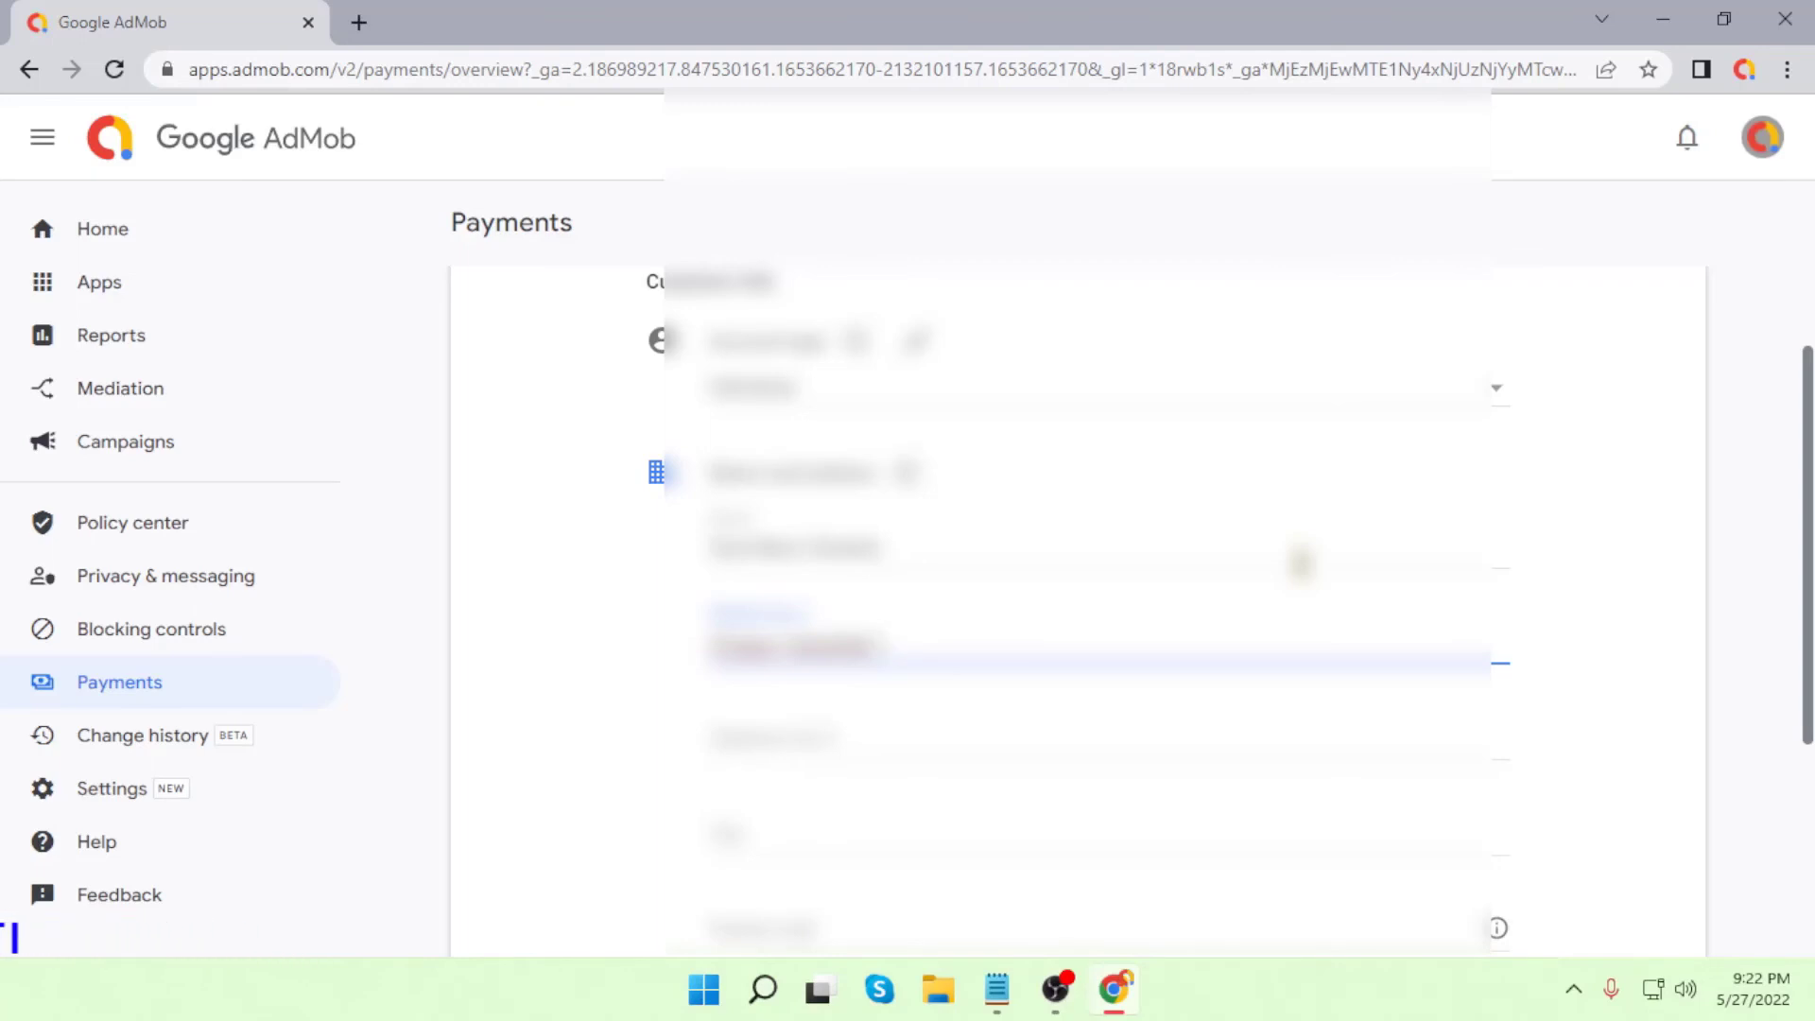
{"action": "type", "text": "10000000"}
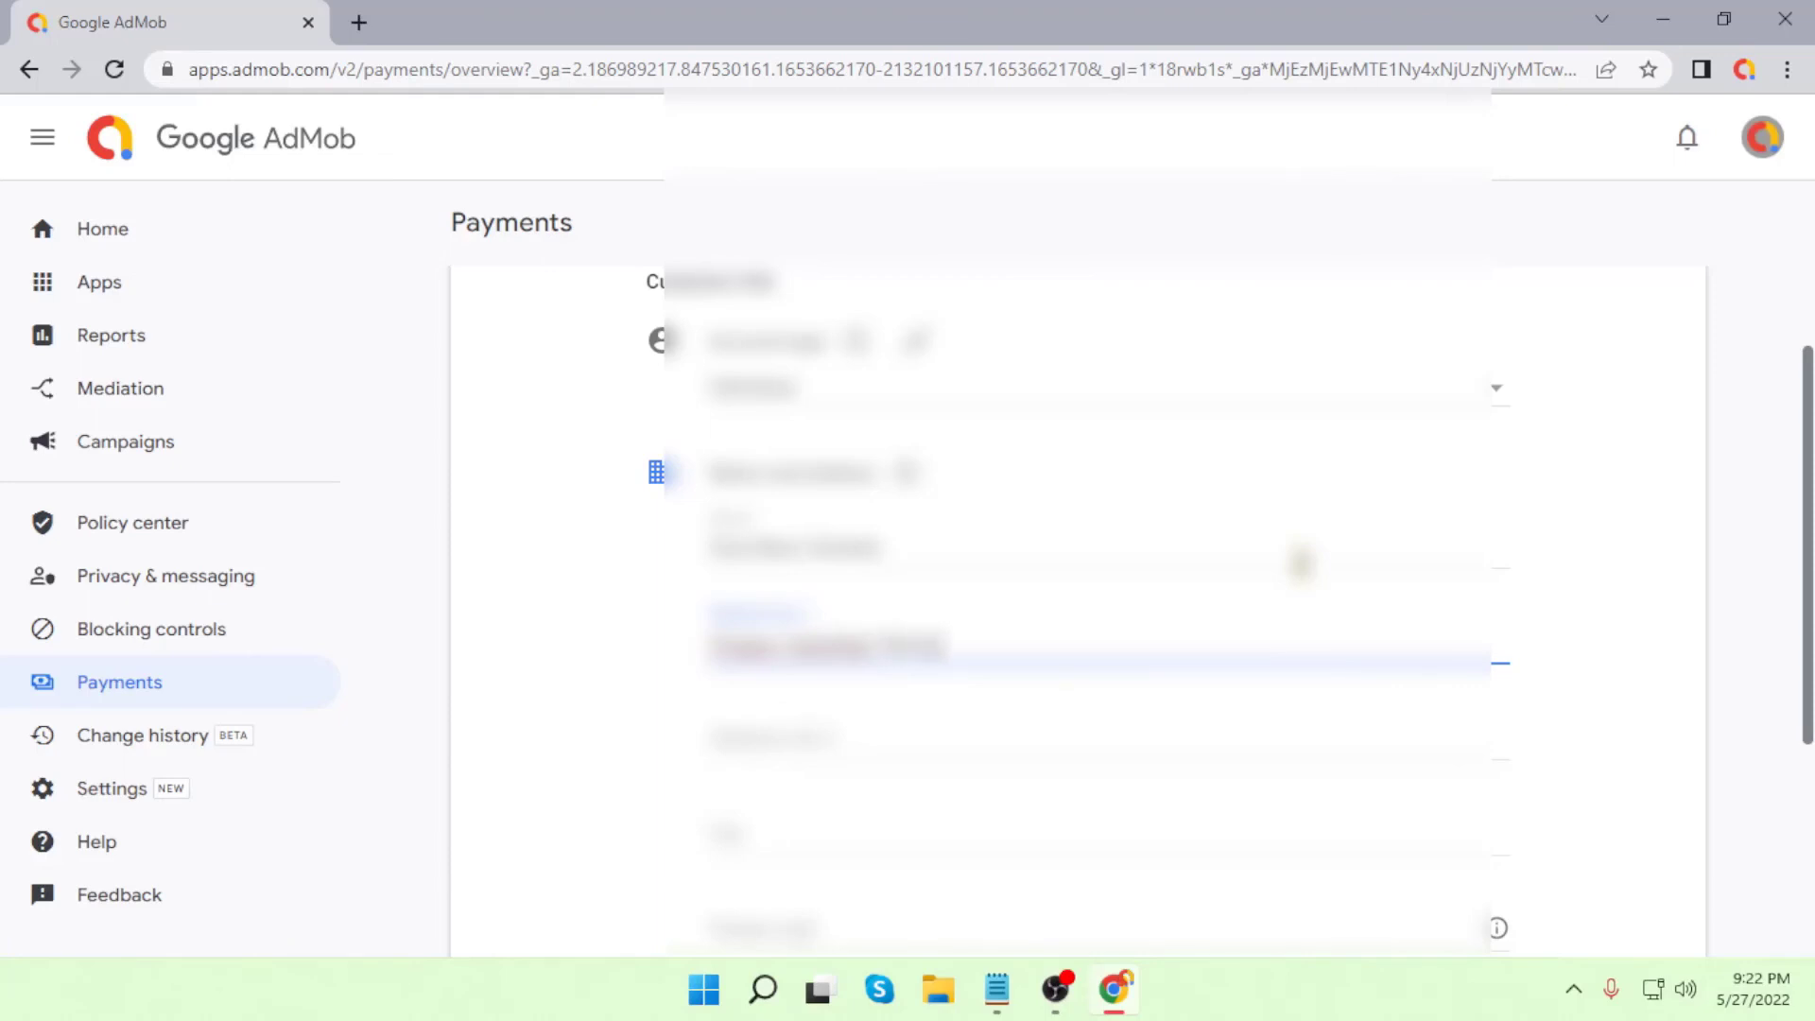
{"action": "type", "text": "0000000"}
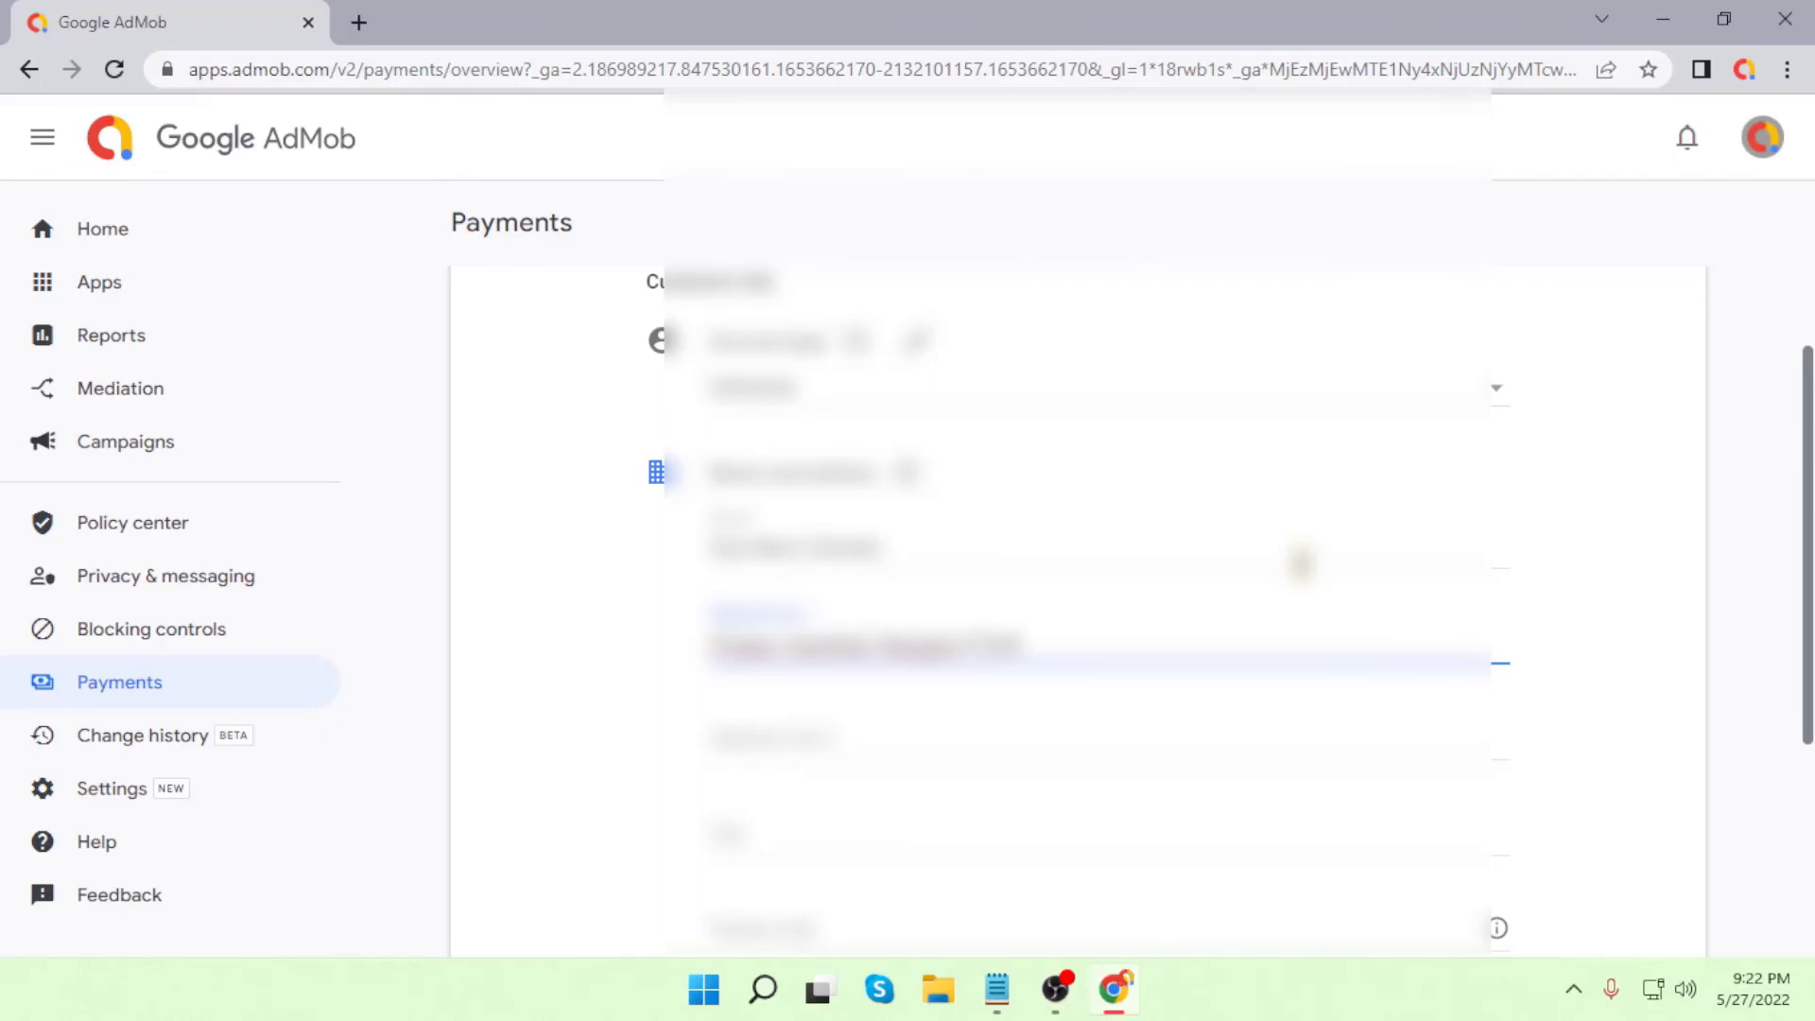
{"action": "type", "text": "0000000"}
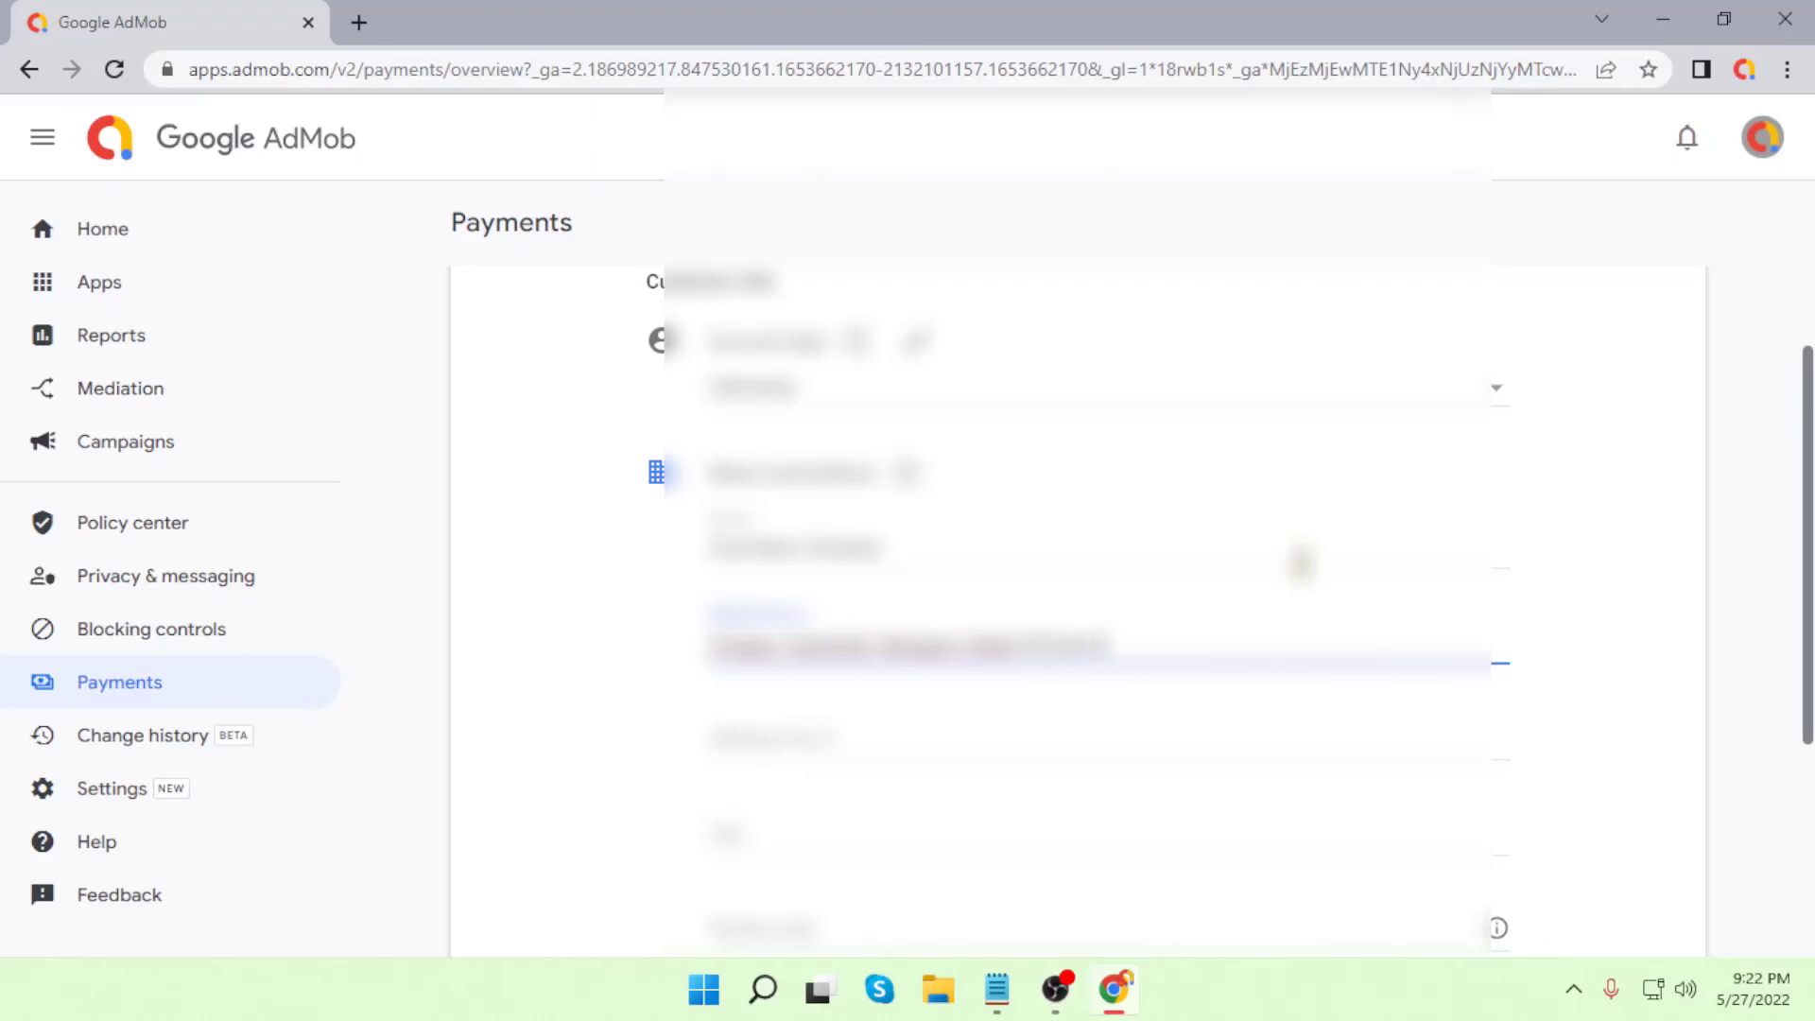
{"action": "key", "text": "BackSpace"}
{"action": "scroll", "coordinate": [1301, 564], "scroll_direction": "down", "scroll_amount": 4}
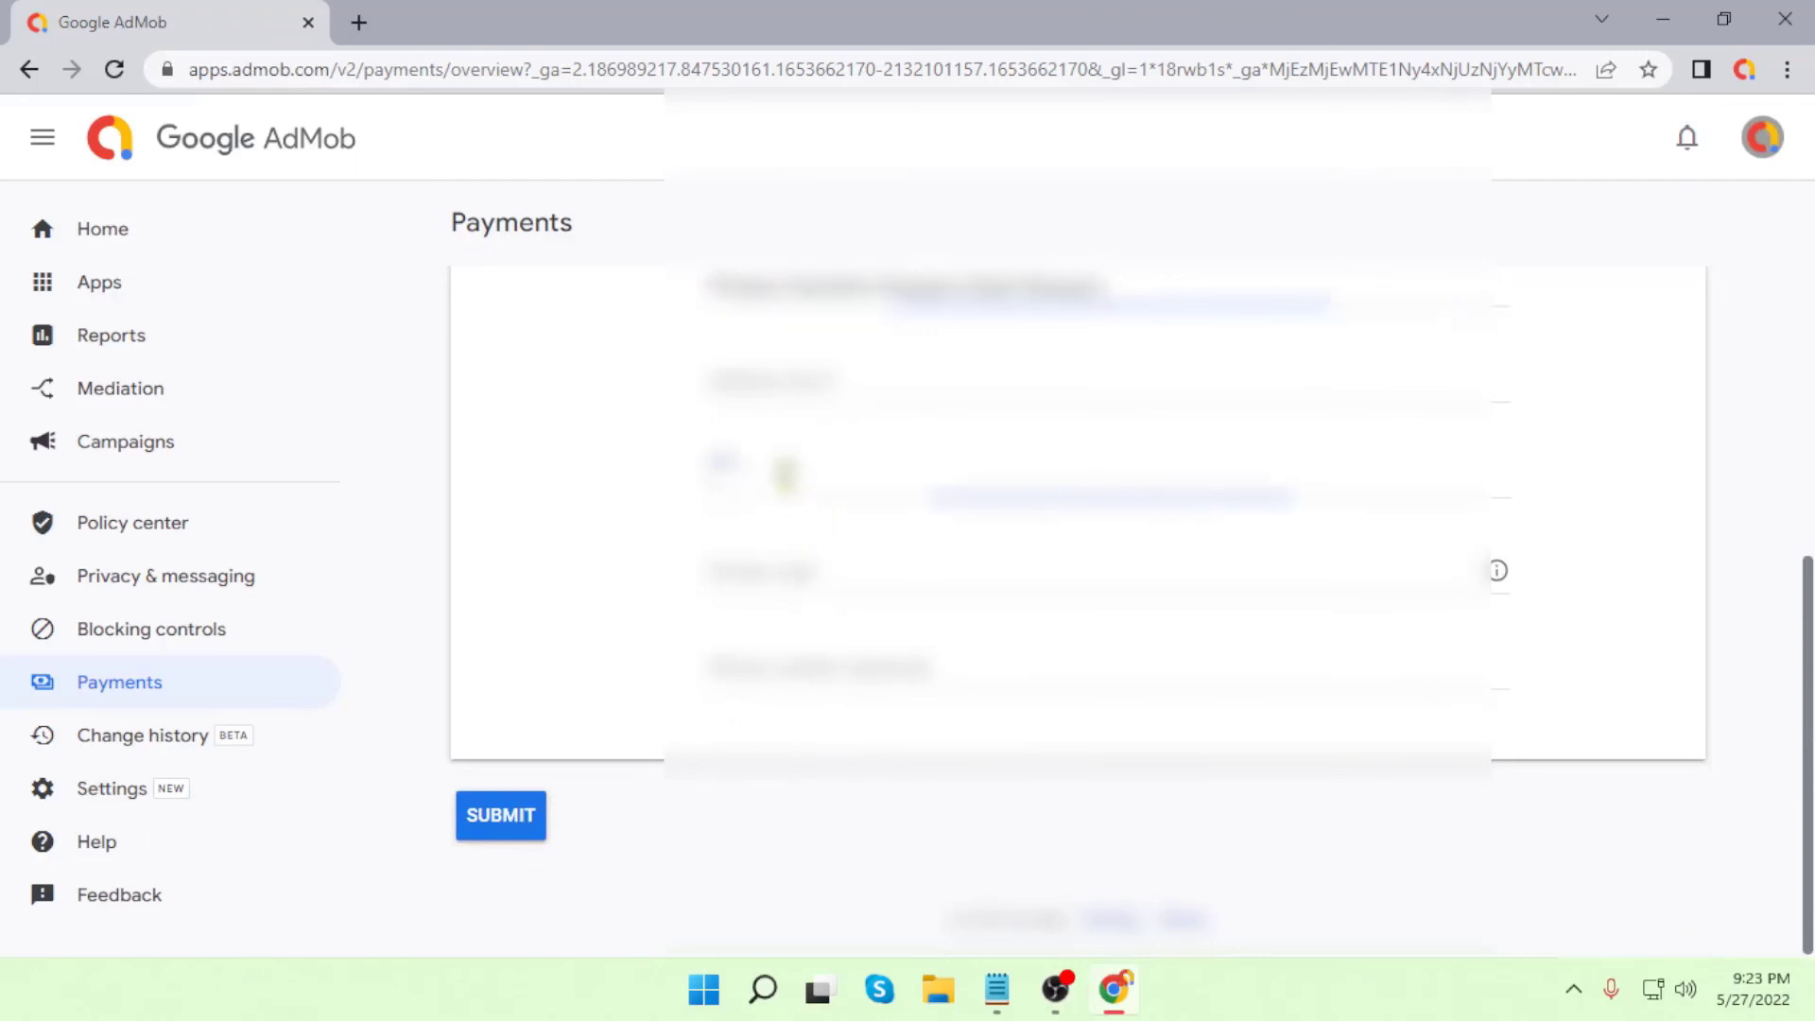
Step: Fill in the account holder's city, postal code and optional phone number in the payment details form
{"action": "left_click", "coordinate": [945, 477]}
{"action": "type", "text": "Cit"}
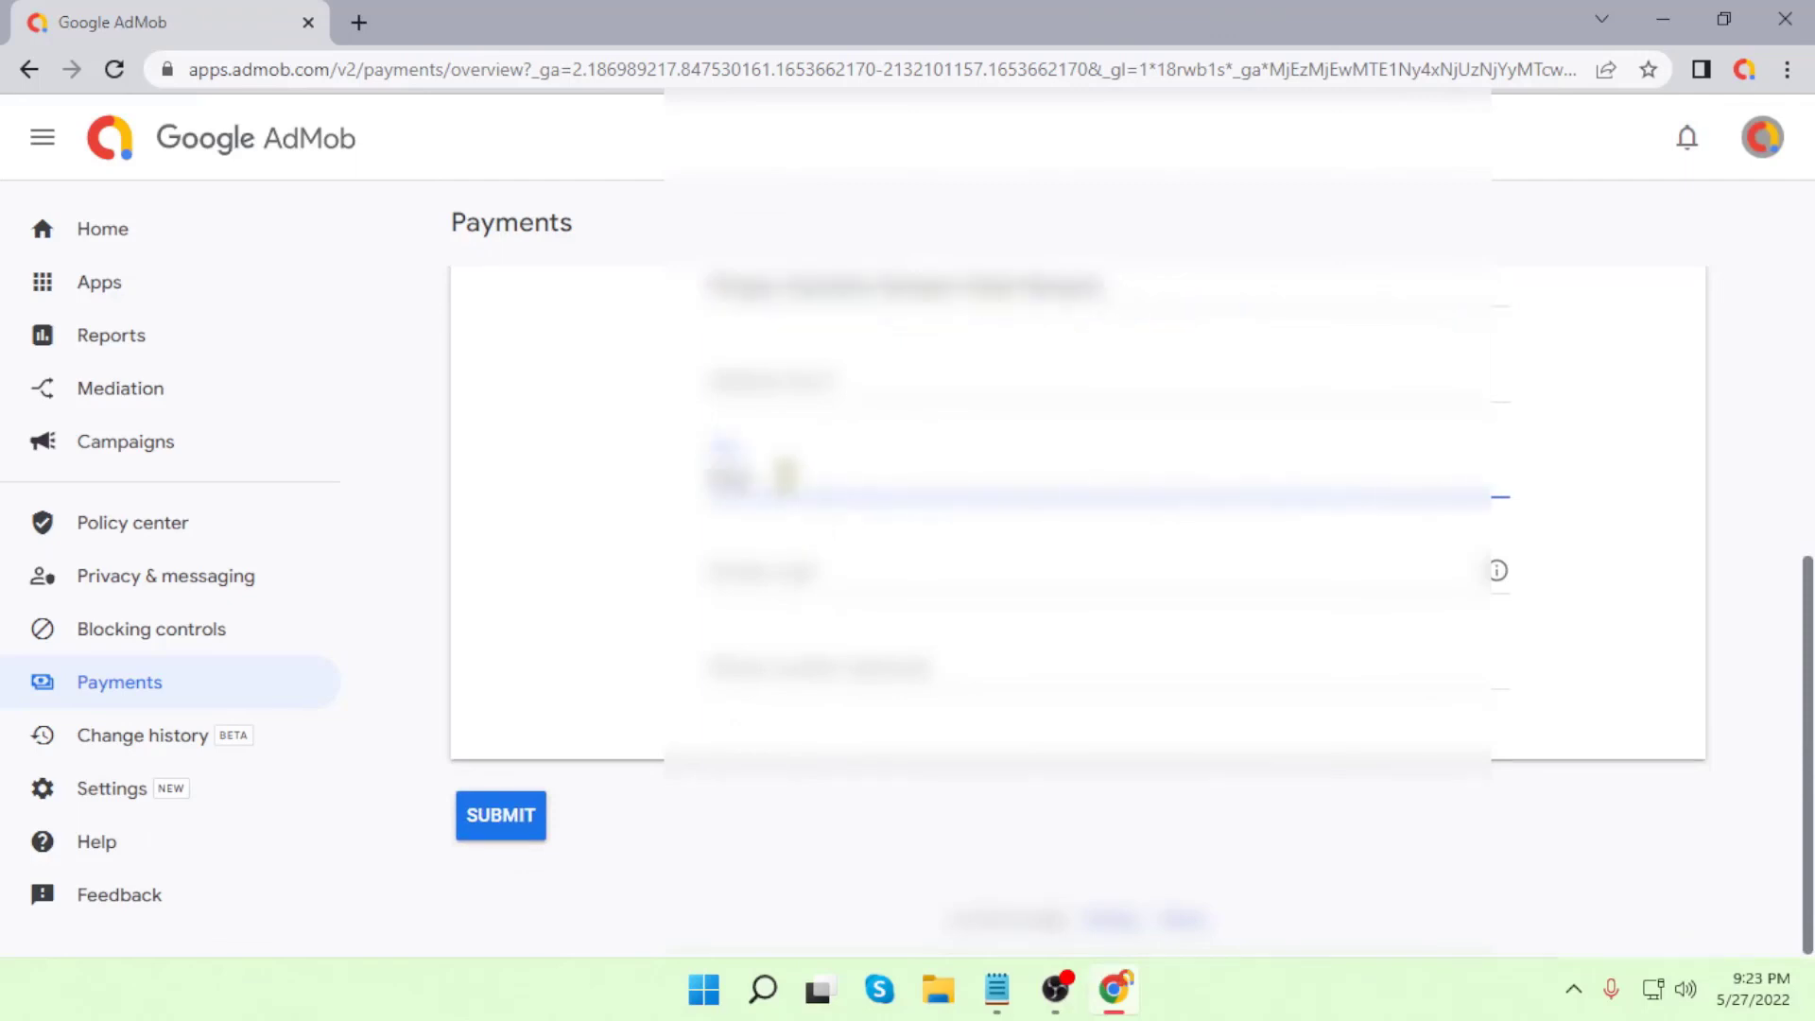
{"action": "type", "text": "y"}
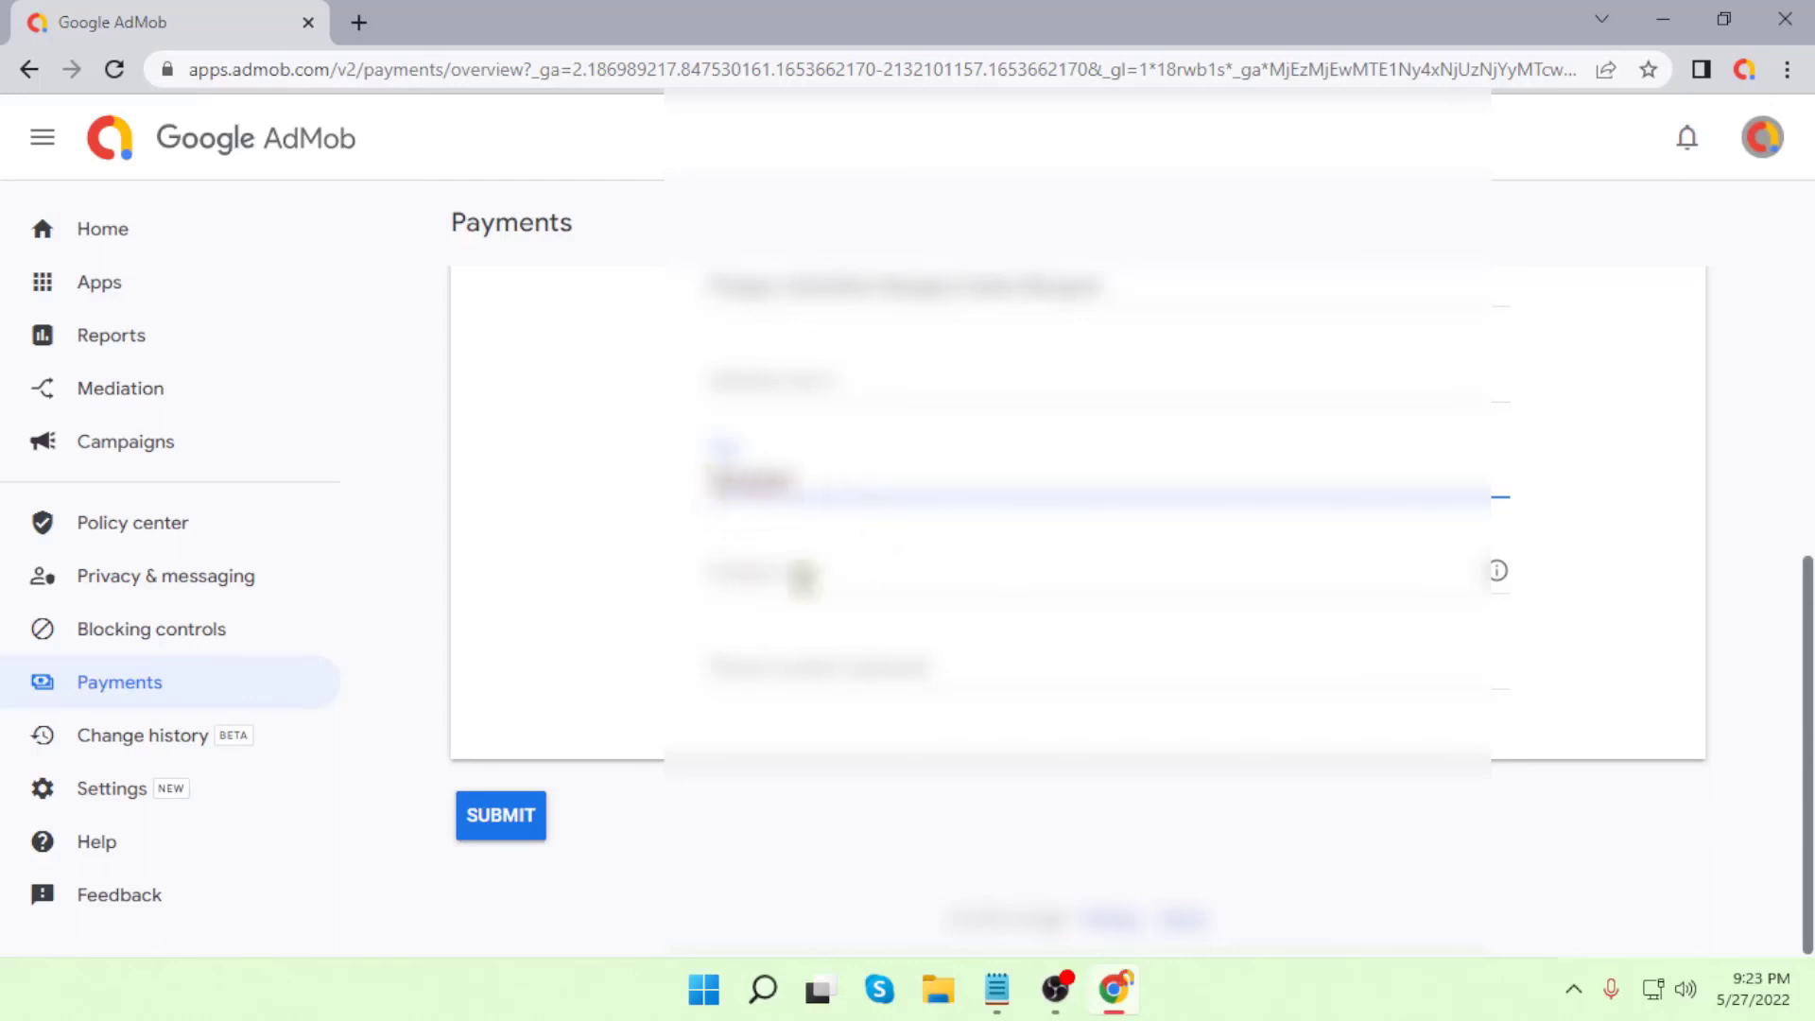
{"action": "left_click", "coordinate": [789, 581]}
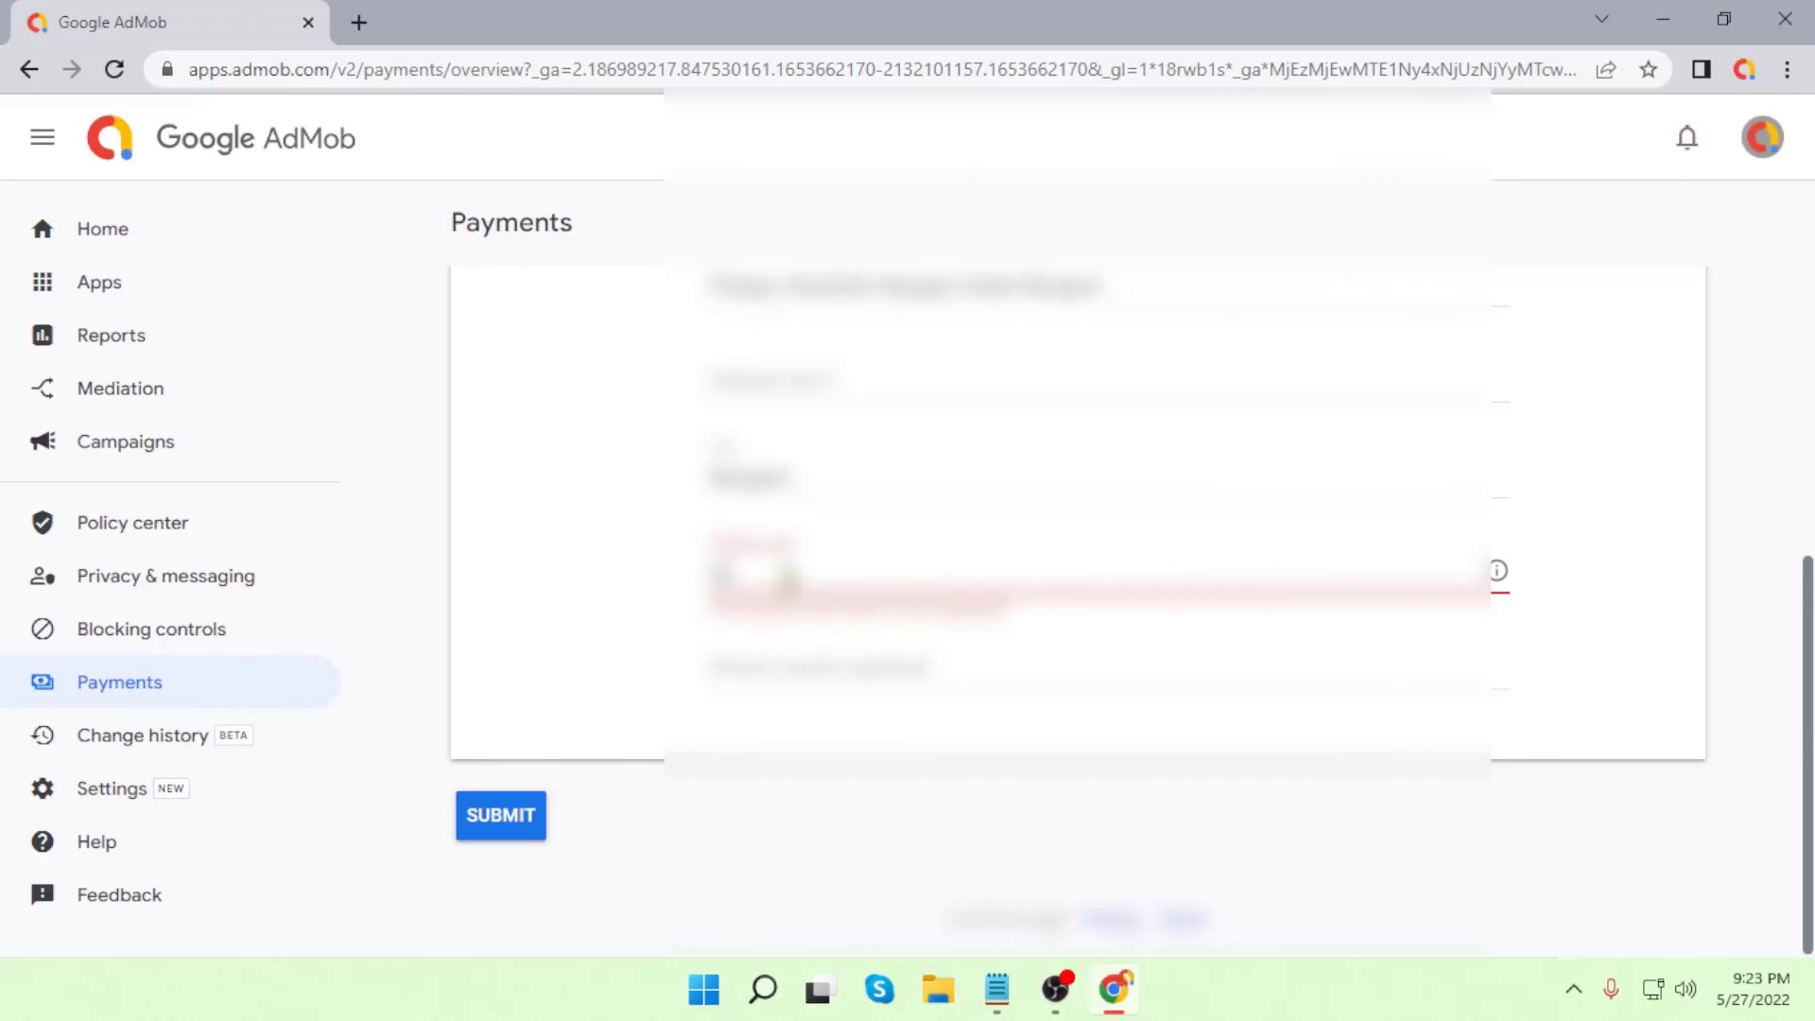
{"action": "type", "text": "123"}
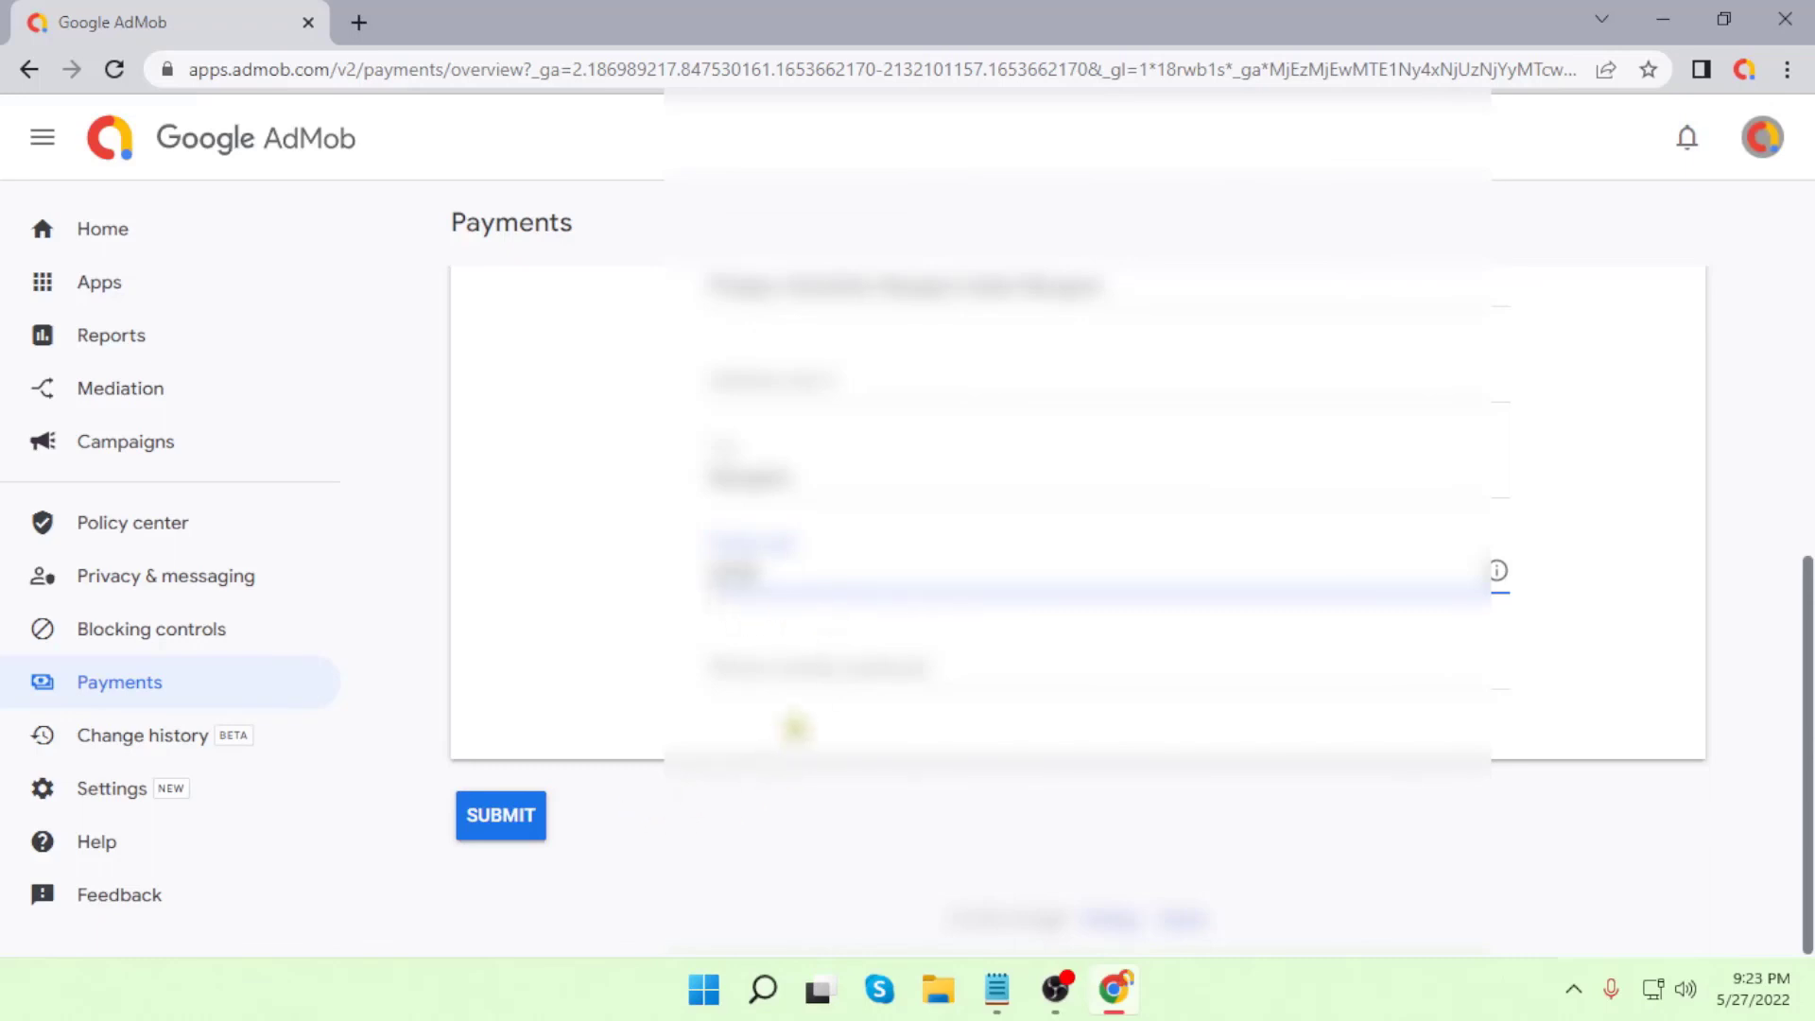
{"action": "left_click", "coordinate": [811, 679]}
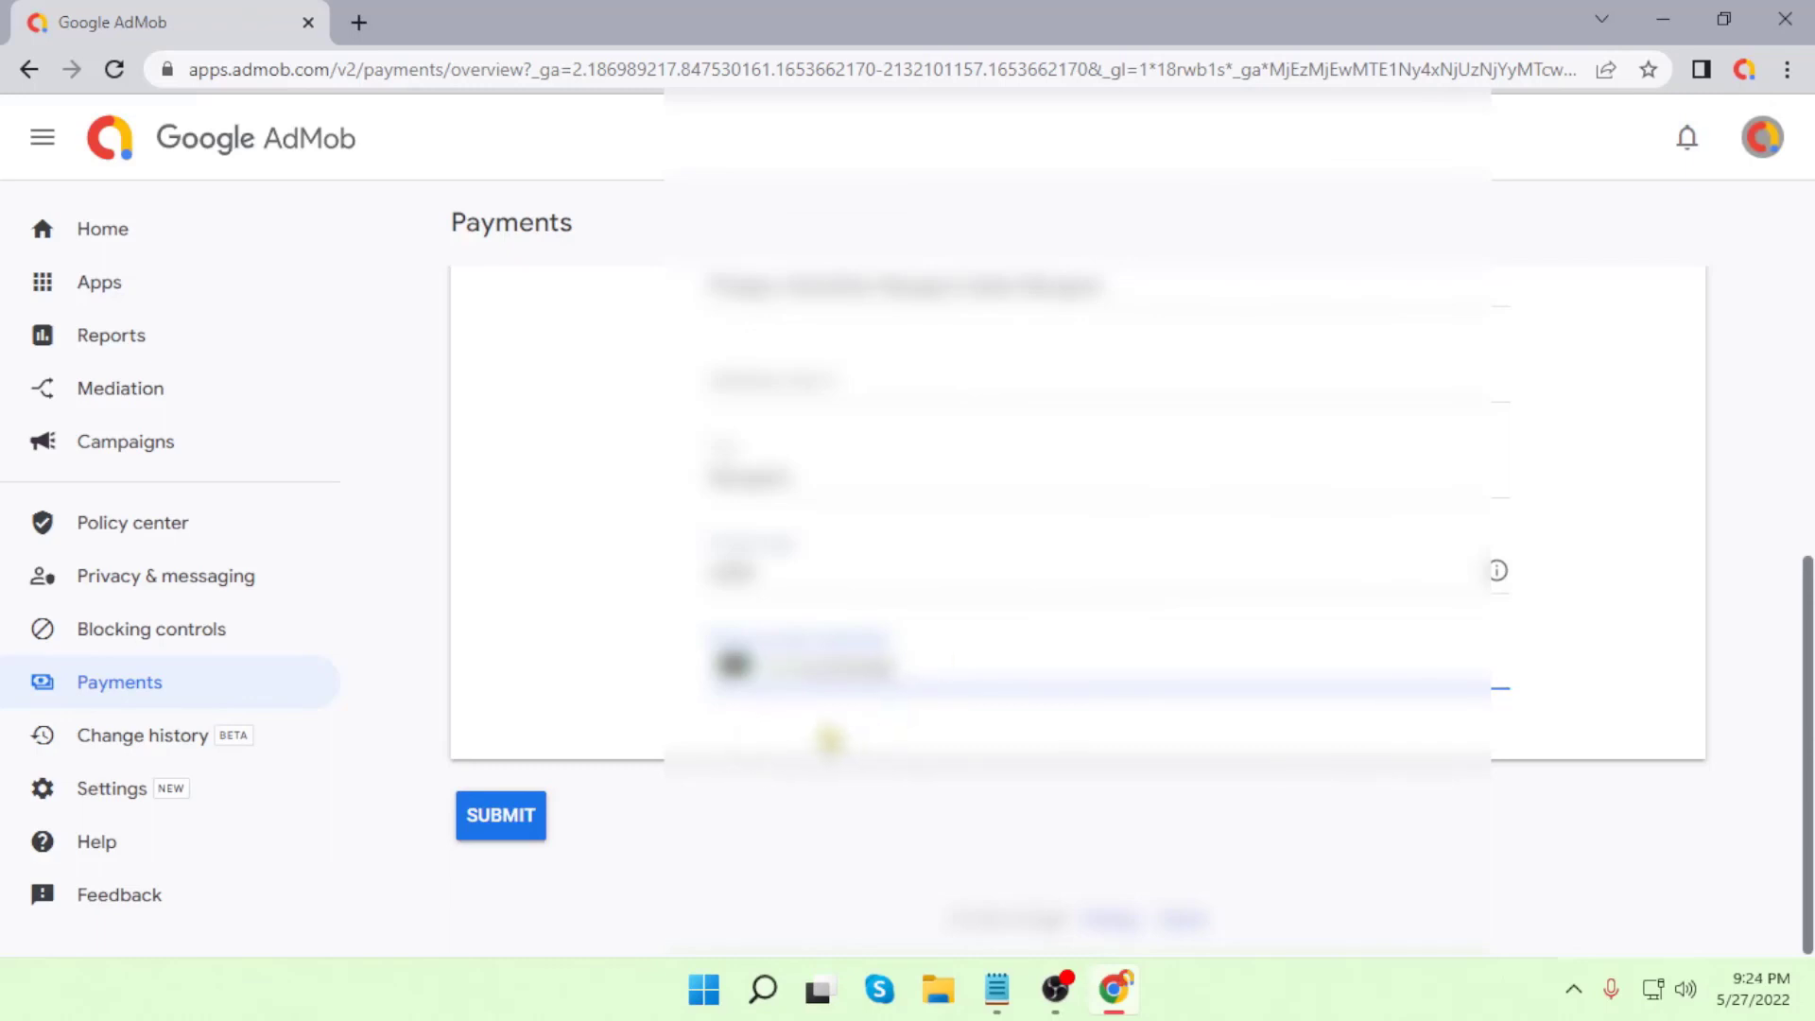
Step: Check the completed account type, name and address entries, and submit the payment details
{"action": "scroll", "coordinate": [828, 761], "scroll_direction": "up", "scroll_amount": 5}
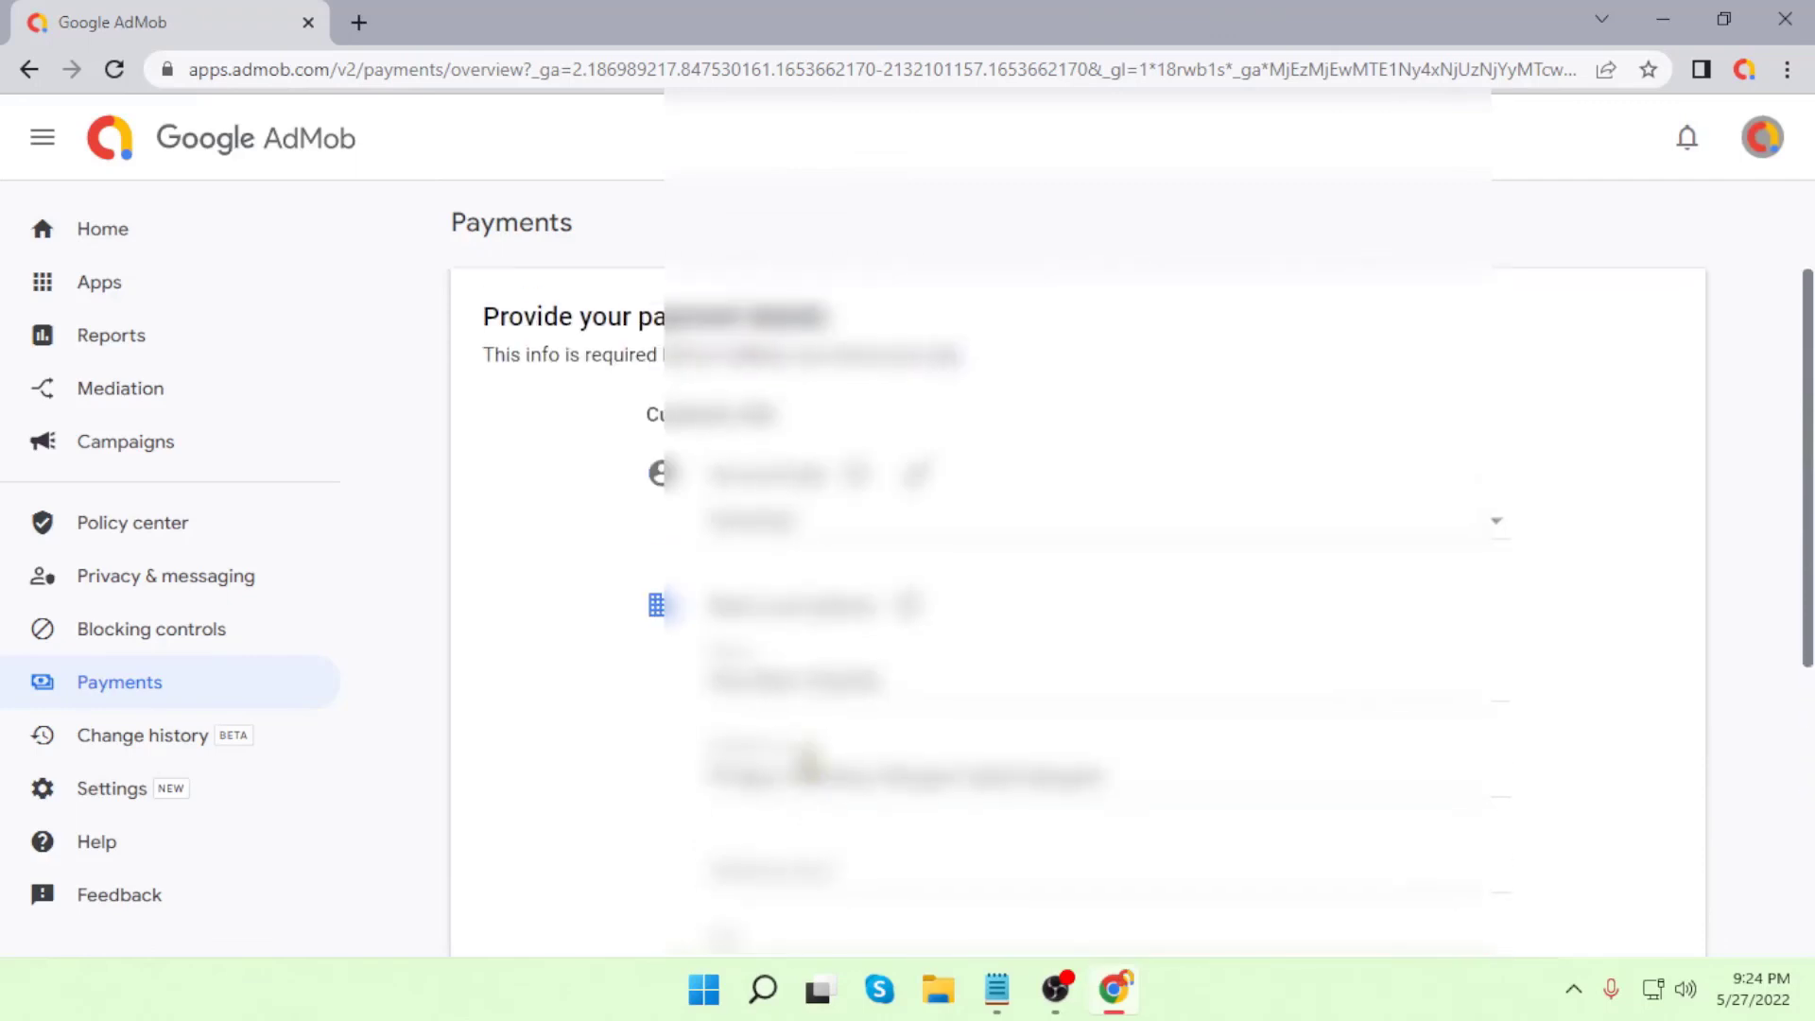
{"action": "scroll", "coordinate": [1146, 430], "scroll_direction": "down", "scroll_amount": 6}
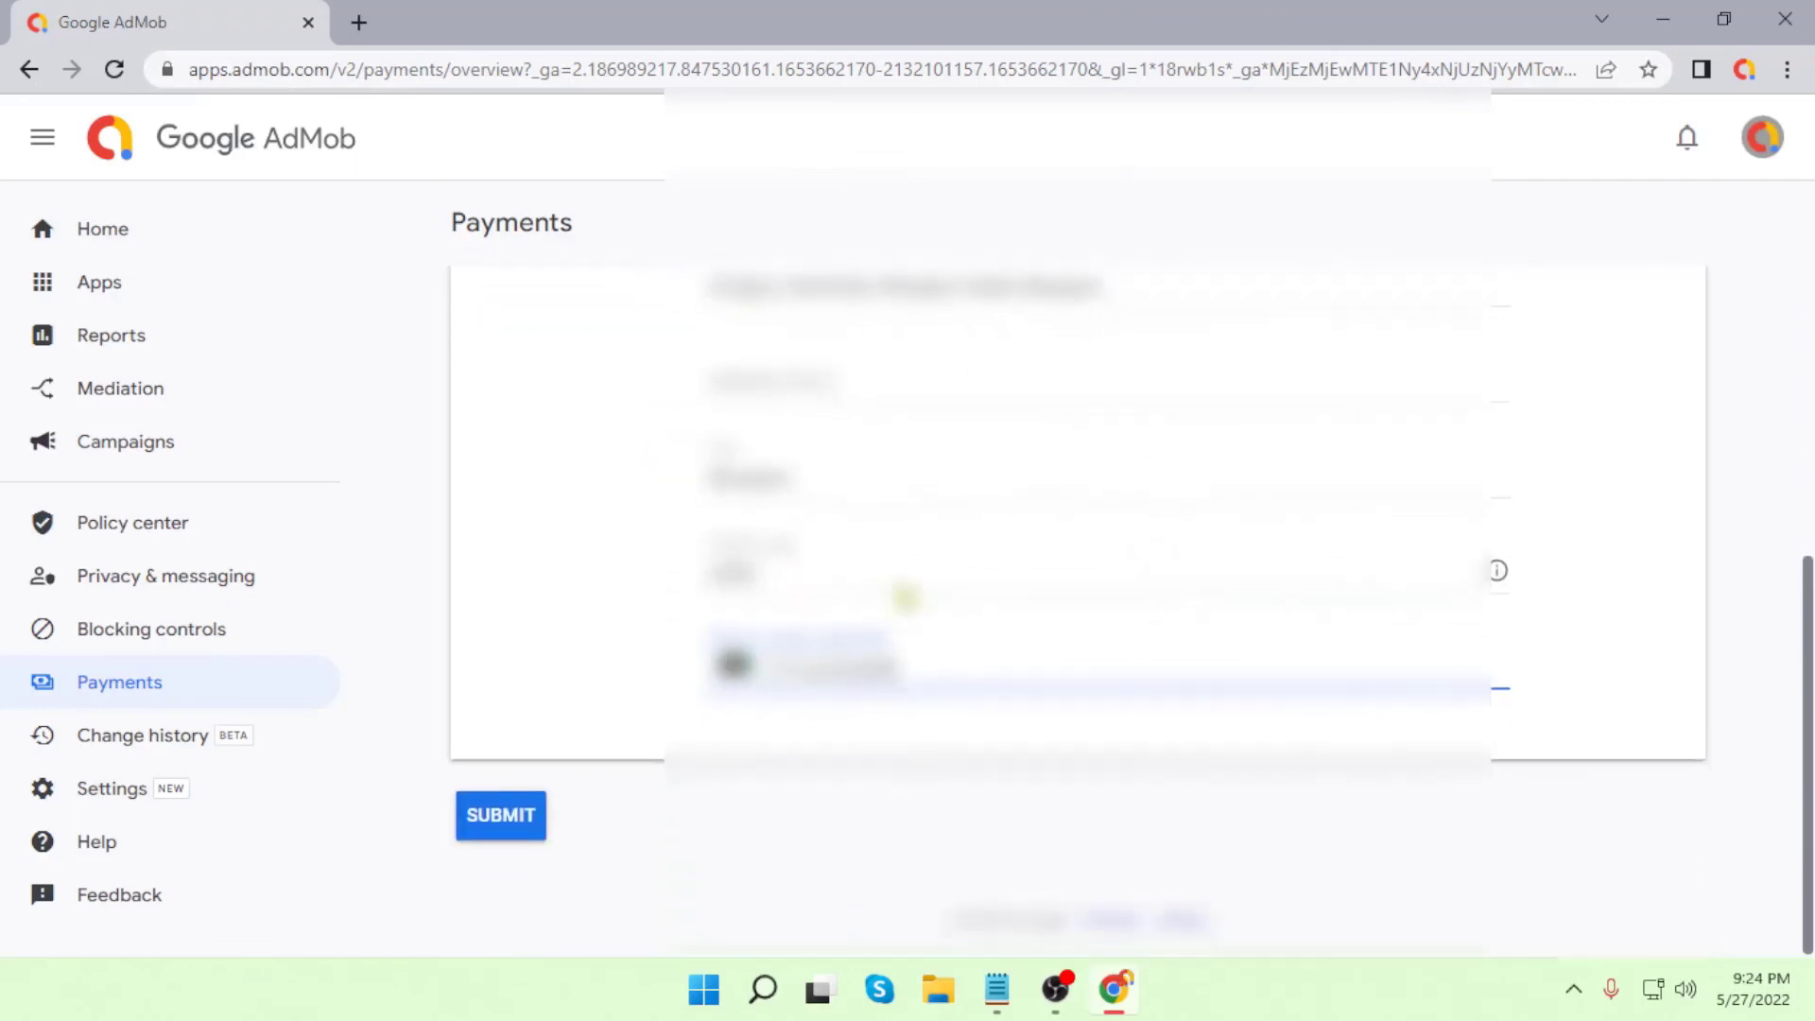
{"action": "scroll", "coordinate": [681, 737], "scroll_direction": "up", "scroll_amount": 6}
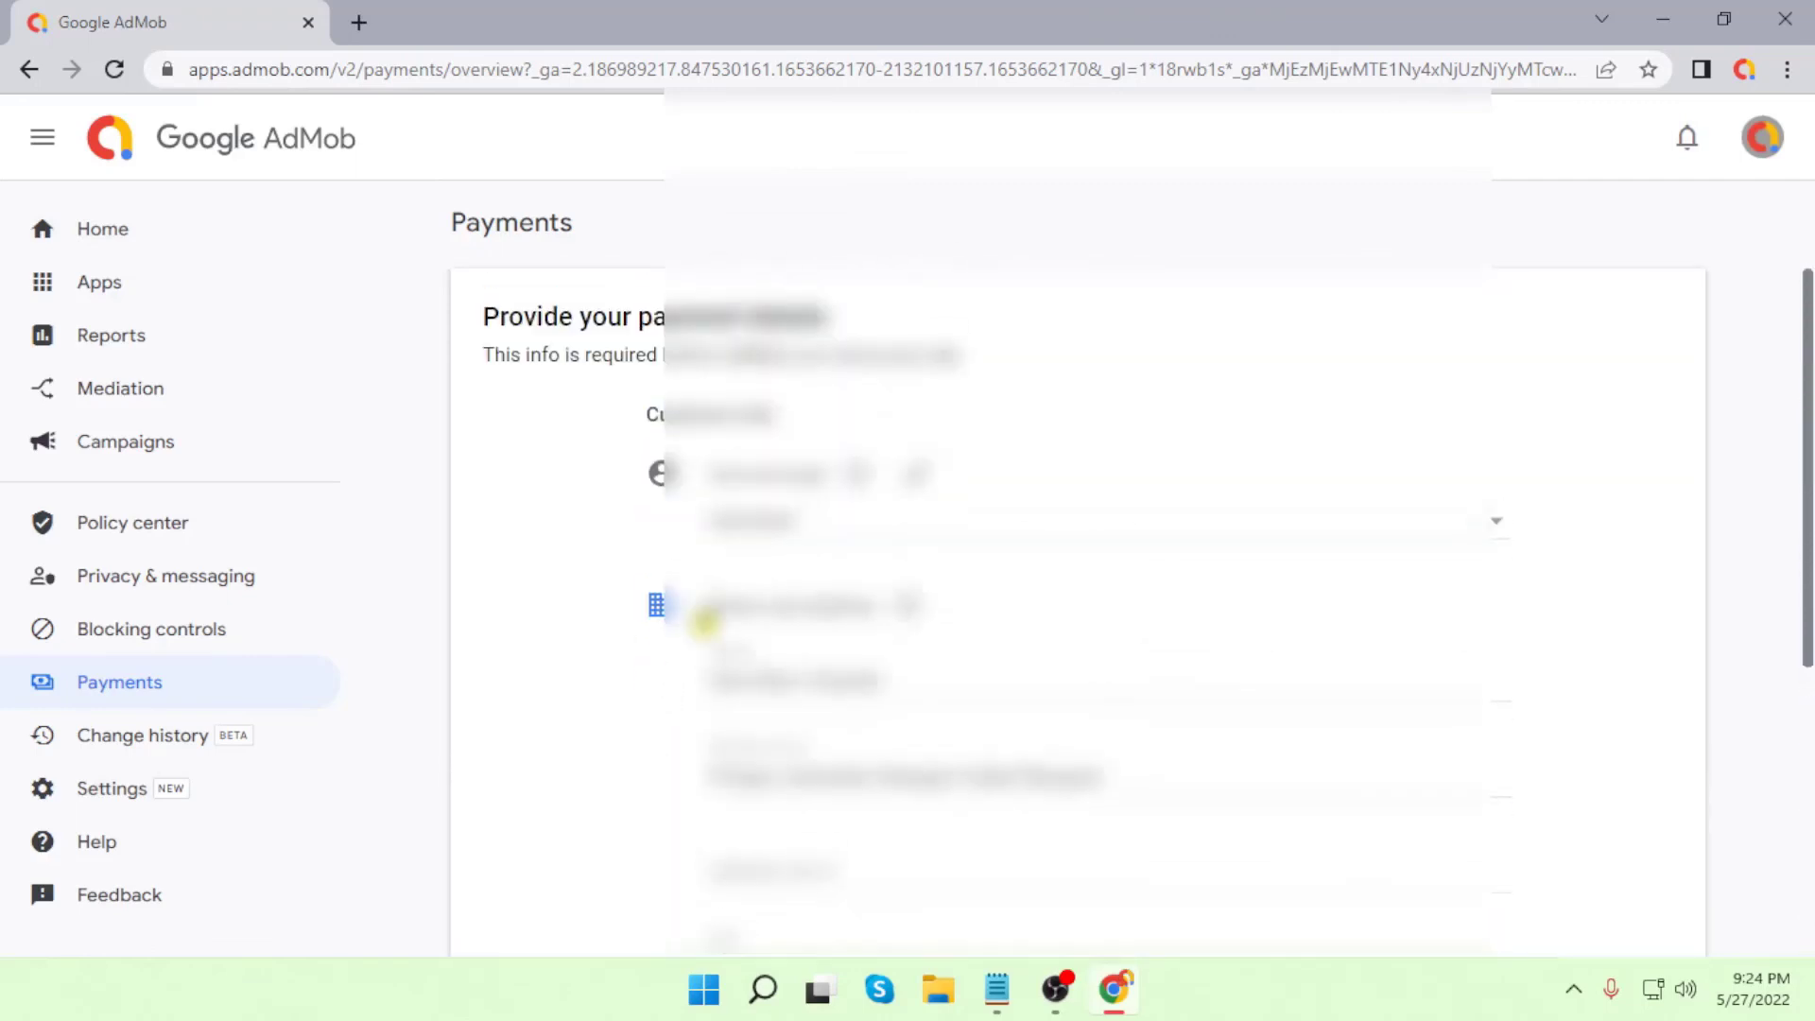
{"action": "scroll", "coordinate": [1045, 529], "scroll_direction": "down", "scroll_amount": 6}
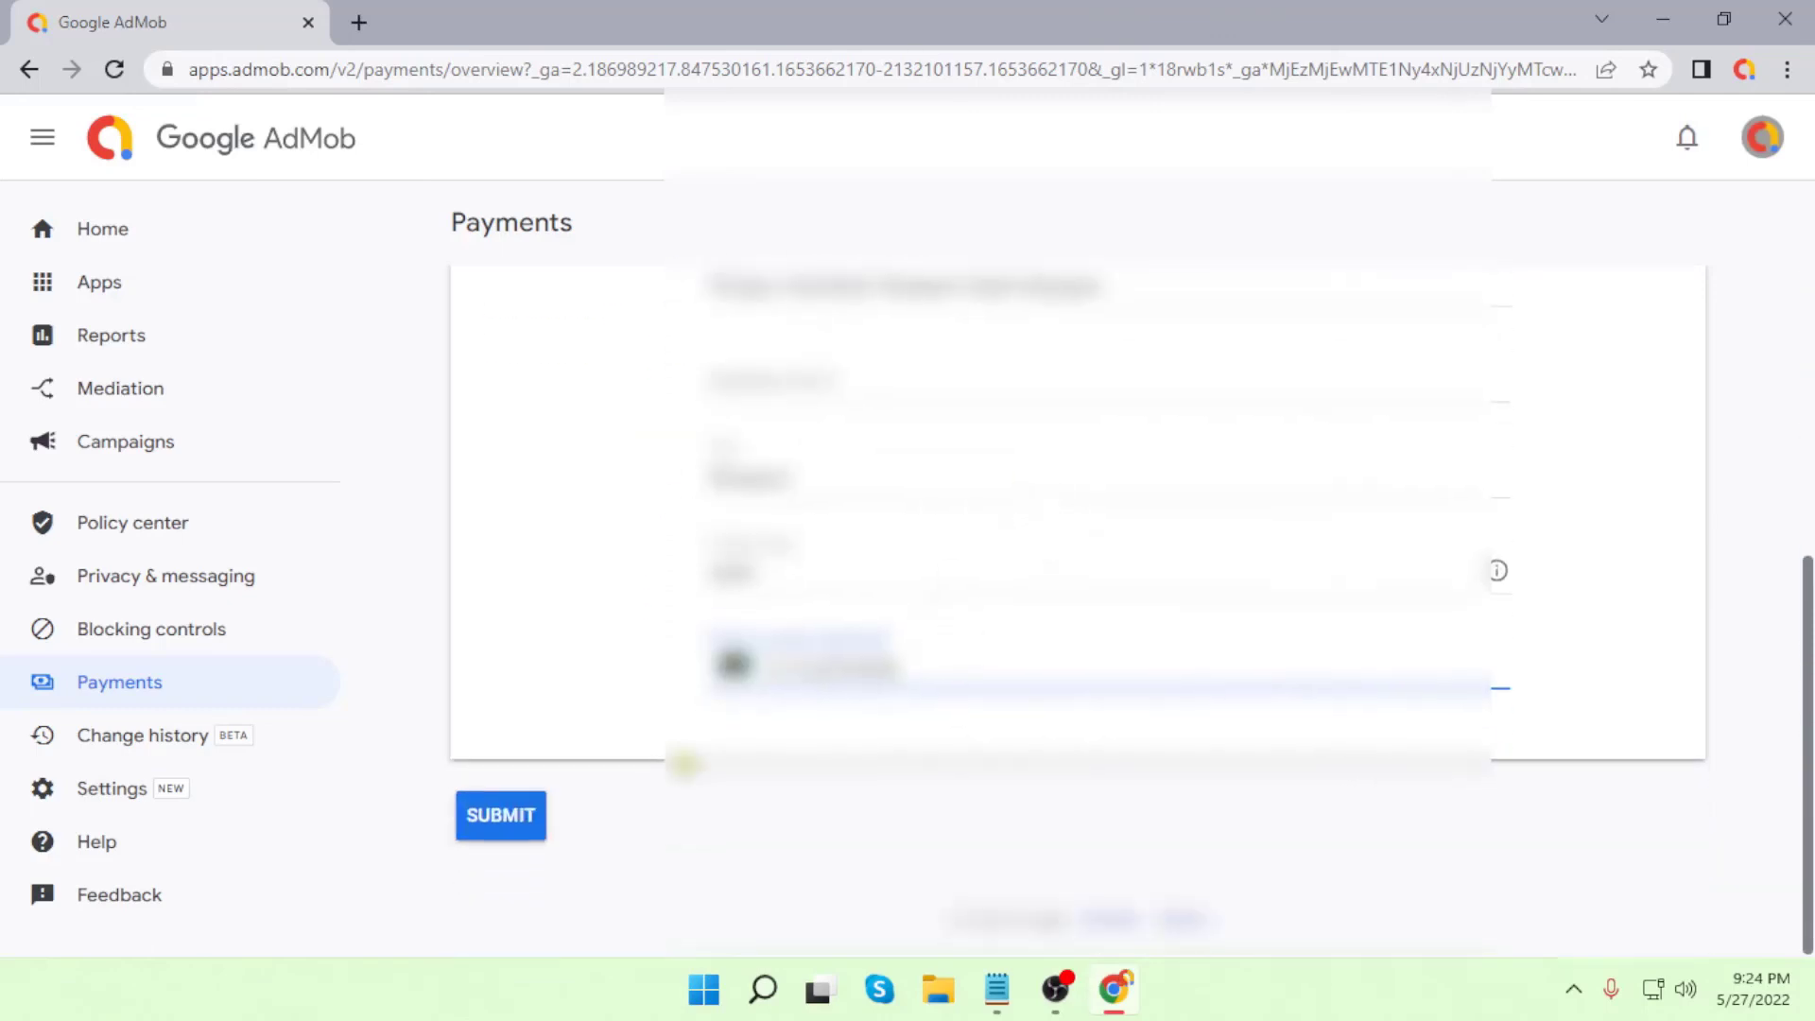
{"action": "left_click", "coordinate": [514, 833]}
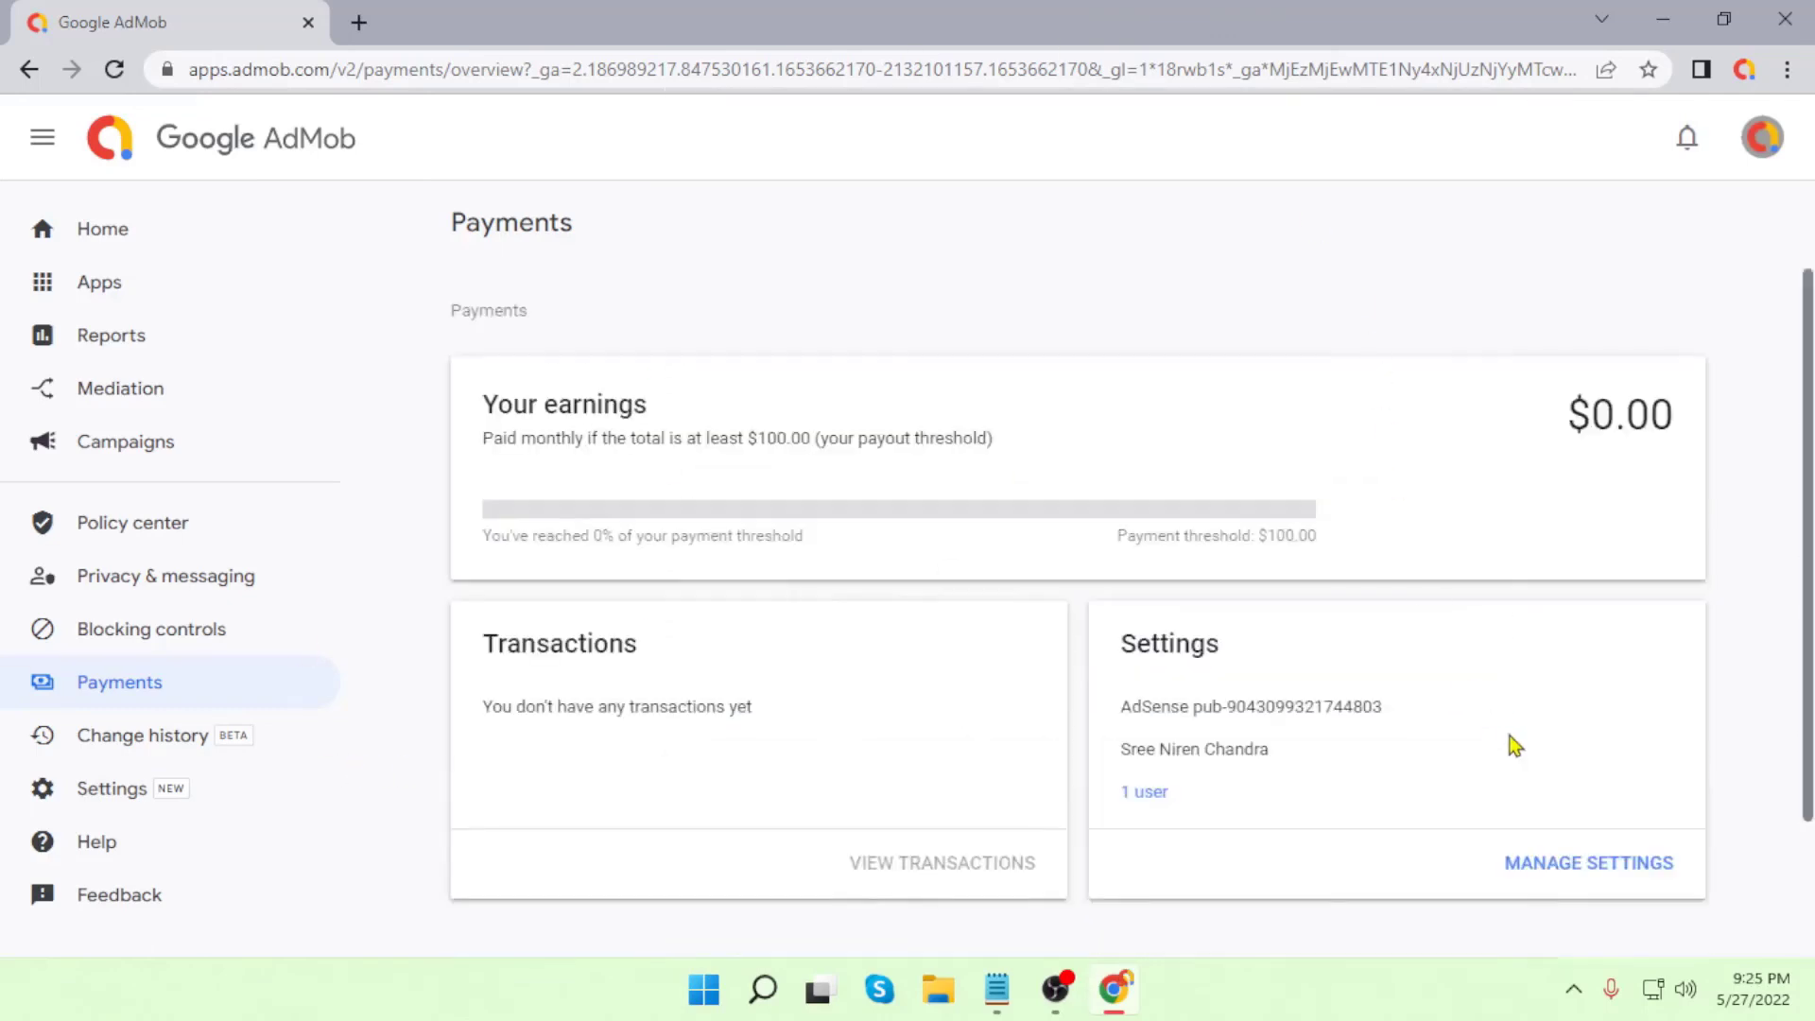